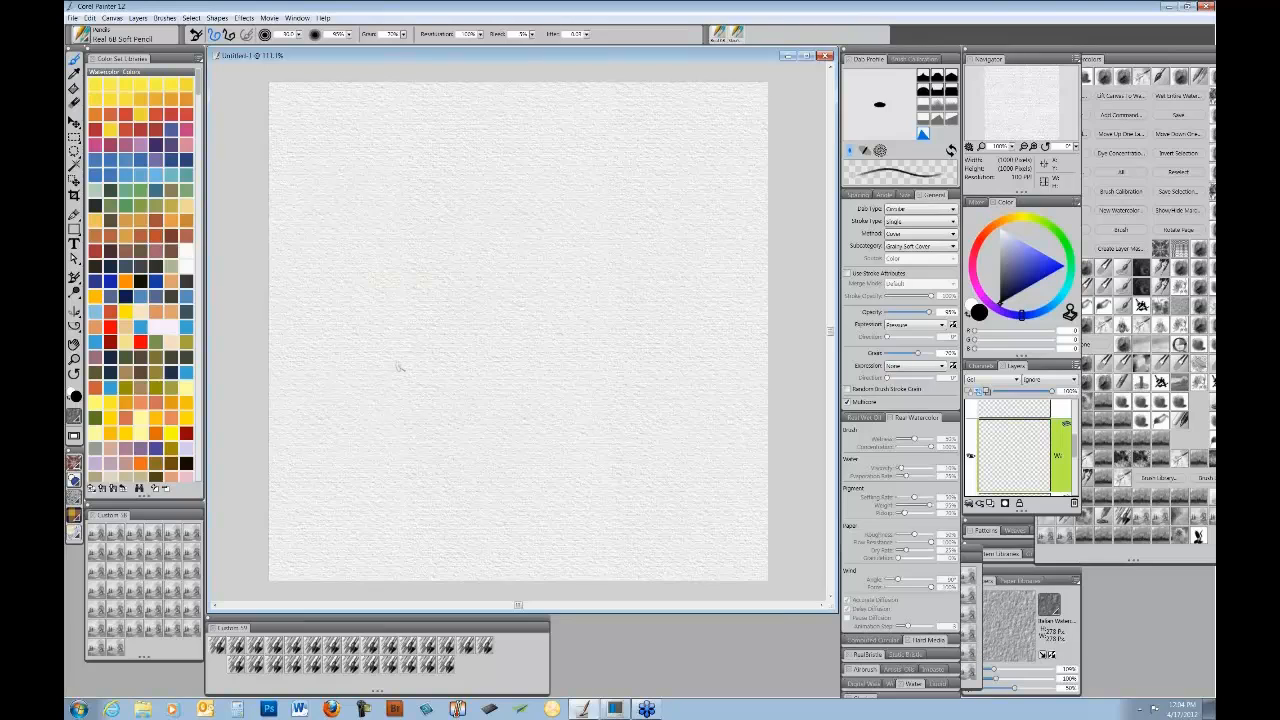
# - Review the brush's opacity expression options and try a Real 6B Soft Pencil stroke on the watercolor layer
pyautogui.moveTo(342, 408)
pyautogui.mouseDown()
pyautogui.moveTo(360, 424)
pyautogui.moveTo(352, 414)
pyautogui.moveTo(383, 406)
pyautogui.mouseUp()
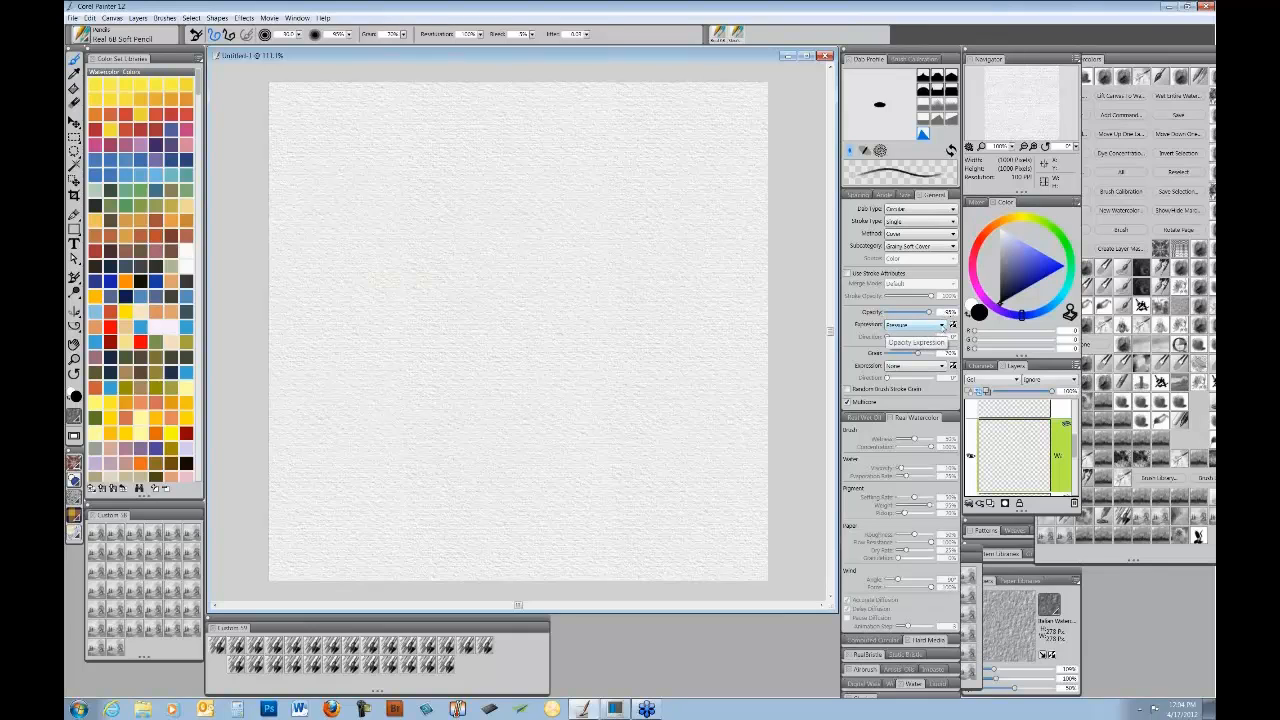
pyautogui.click(942, 325)
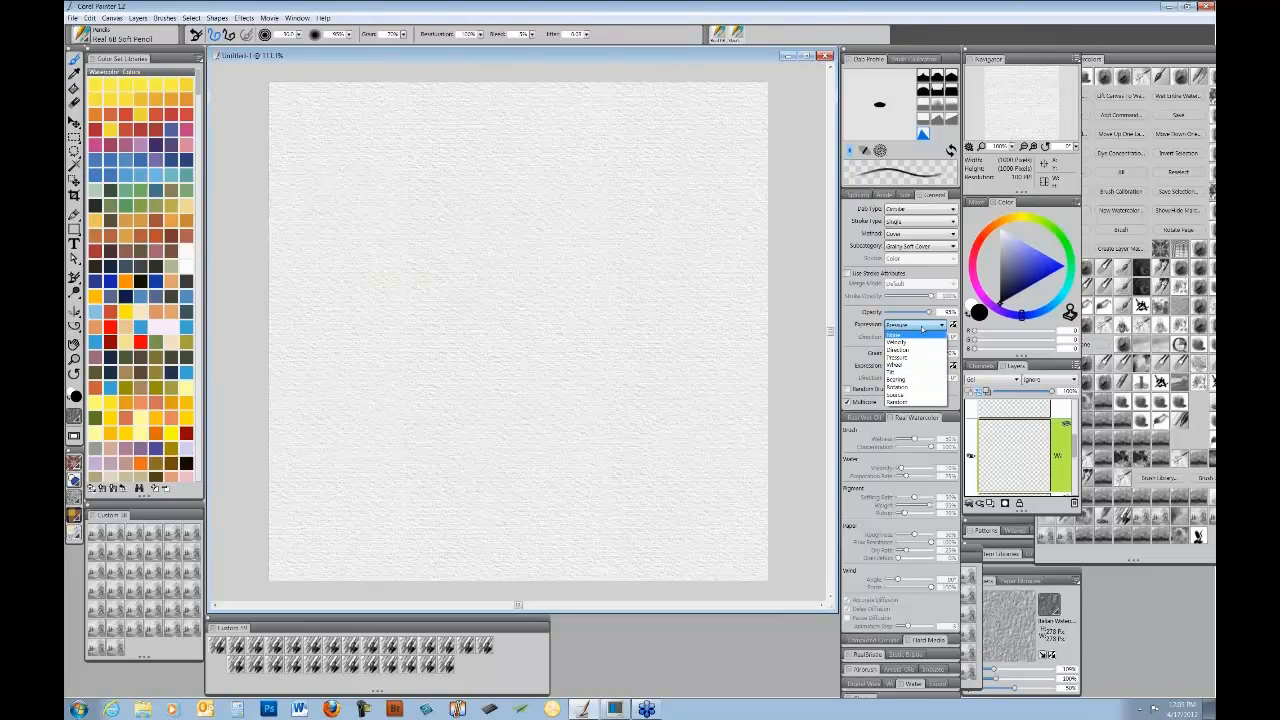
pyautogui.click(392, 358)
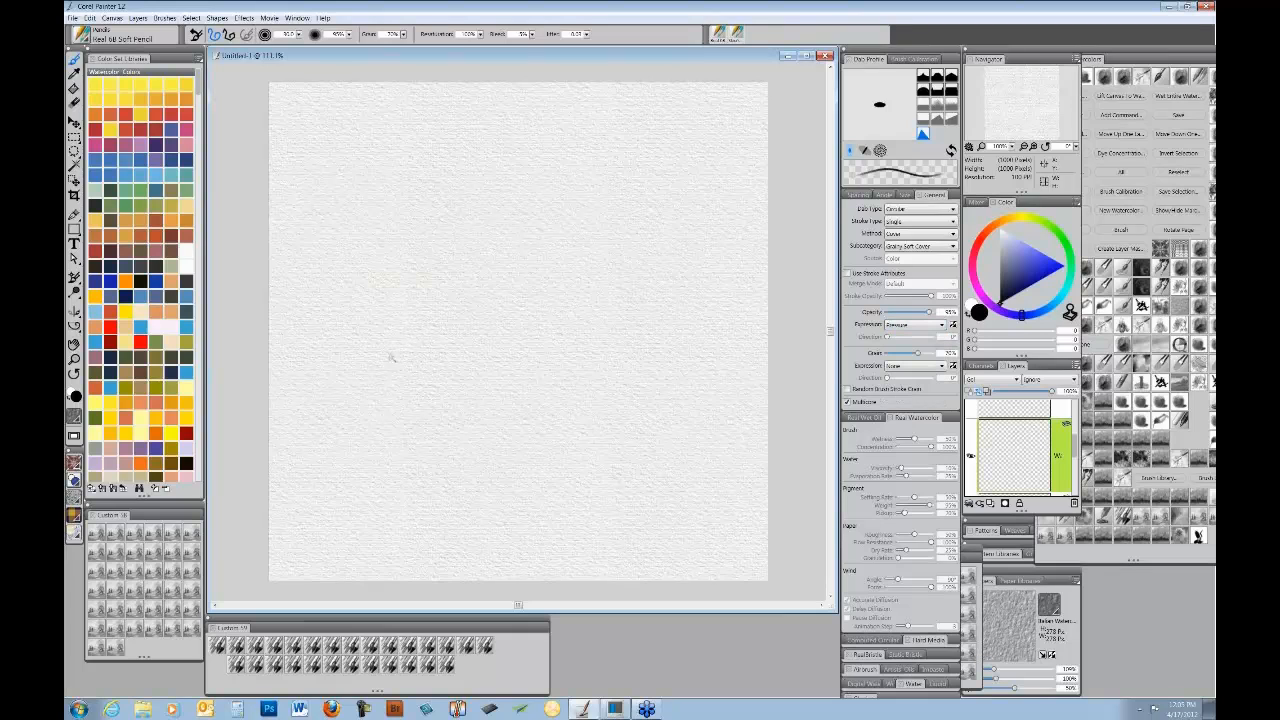
pyautogui.click(391, 360)
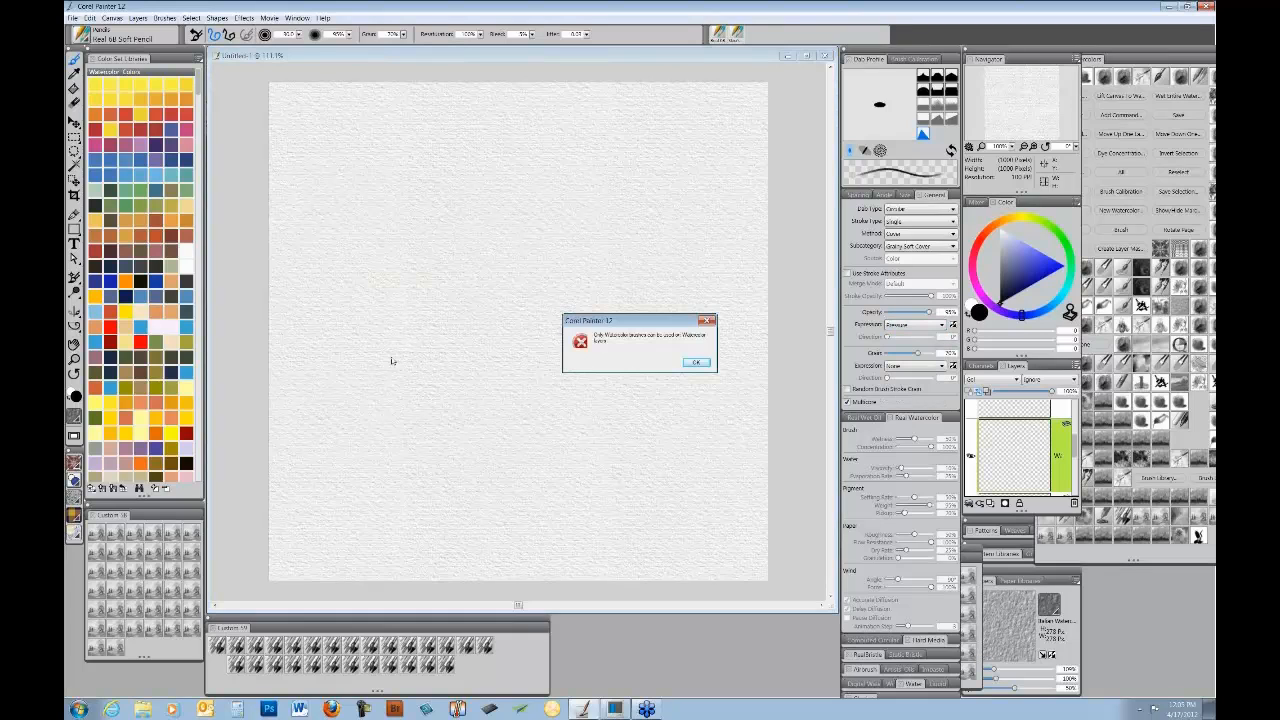
pyautogui.click(696, 363)
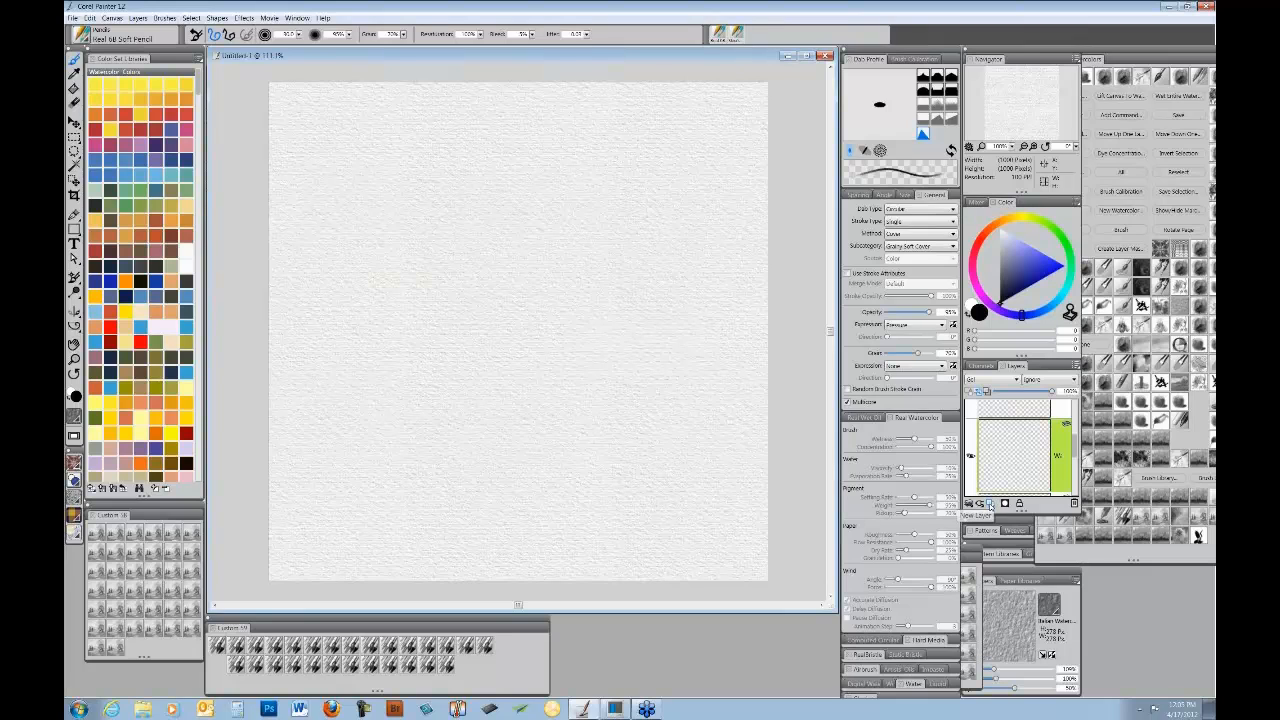
# - Add a new layer and sketch a long horizontal line with two angled lines rising from it, labelled with angles and TILT
pyautogui.click(988, 503)
pyautogui.moveTo(350, 323)
pyautogui.mouseDown()
pyautogui.moveTo(711, 329)
pyautogui.moveTo(492, 316)
pyautogui.mouseUp()
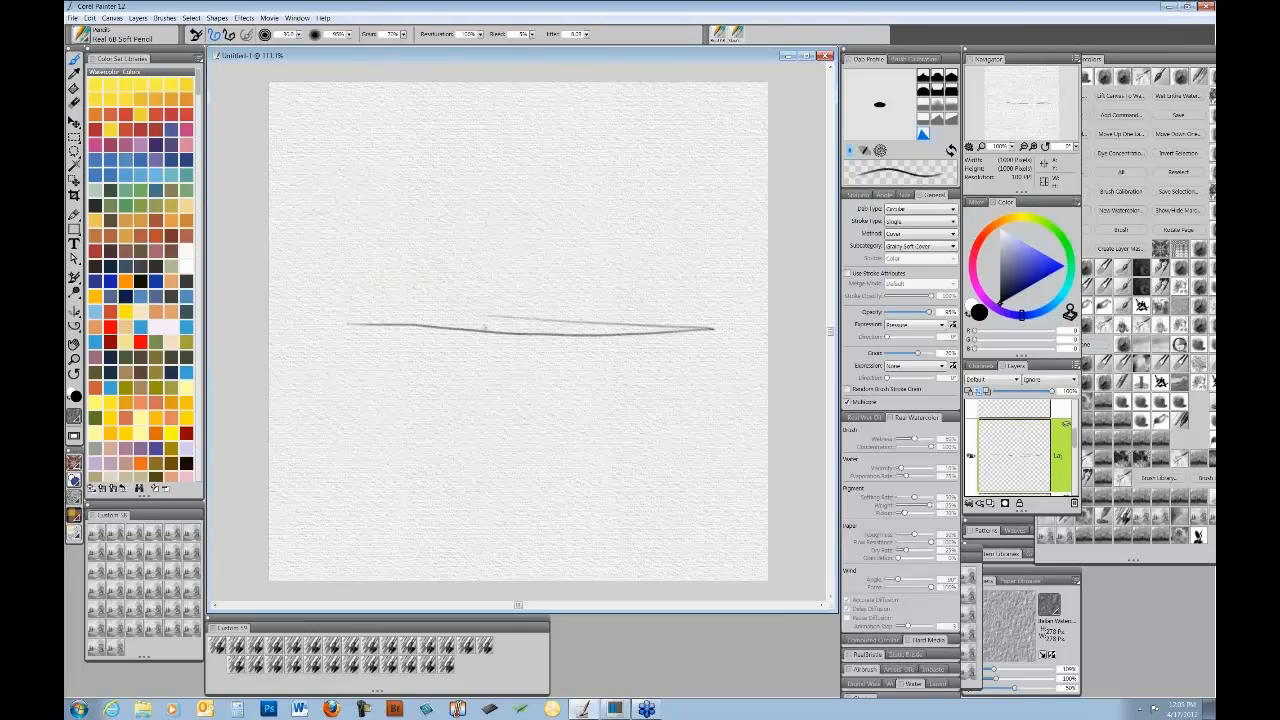
pyautogui.moveTo(483, 328); pyautogui.dragTo(521, 284)
pyautogui.moveTo(505, 311); pyautogui.dragTo(510, 327)
pyautogui.moveTo(535, 304); pyautogui.dragTo(532, 318)
pyautogui.moveTo(525, 305); pyautogui.dragTo(561, 306)
pyautogui.moveTo(556, 293)
pyautogui.mouseDown()
pyautogui.moveTo(501, 297)
pyautogui.moveTo(515, 318)
pyautogui.moveTo(525, 304)
pyautogui.moveTo(473, 318)
pyautogui.moveTo(439, 263)
pyautogui.moveTo(443, 317)
pyautogui.mouseUp()
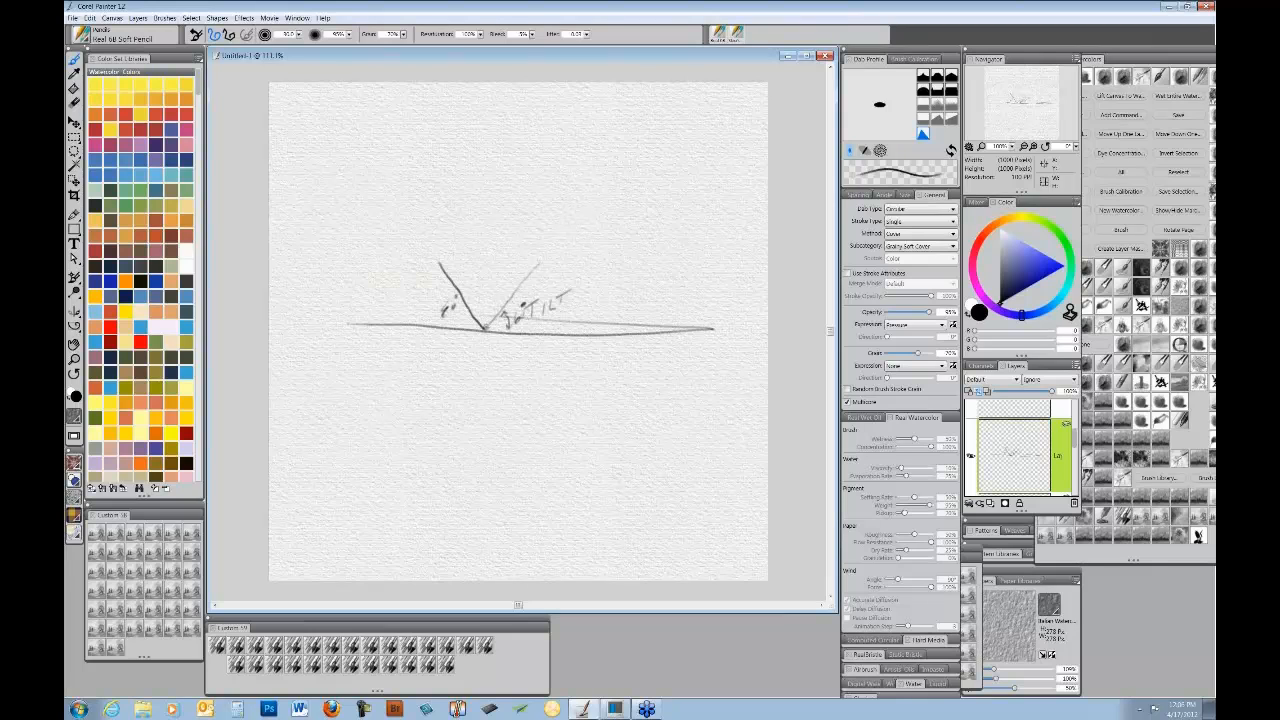
# - Darken one angled line of the tilt diagram and add arrowheads to the ends of both angled lines
pyautogui.moveTo(502, 314)
pyautogui.mouseDown()
pyautogui.moveTo(510, 323)
pyautogui.moveTo(497, 316)
pyautogui.moveTo(548, 257)
pyautogui.mouseUp()
pyautogui.moveTo(437, 260); pyautogui.dragTo(436, 272)
pyautogui.moveTo(548, 258); pyautogui.dragTo(547, 267)
pyautogui.moveTo(537, 305); pyautogui.dragTo(548, 300)
# - Scribble broad-to-fine pencil test strokes below the tilt diagram and delete the sketch layer
pyautogui.moveTo(457, 382)
pyautogui.mouseDown()
pyautogui.moveTo(422, 440)
pyautogui.moveTo(479, 365)
pyautogui.moveTo(422, 445)
pyautogui.moveTo(473, 368)
pyautogui.moveTo(465, 437)
pyautogui.moveTo(480, 415)
pyautogui.moveTo(546, 455)
pyautogui.moveTo(621, 445)
pyautogui.moveTo(602, 476)
pyautogui.mouseUp()
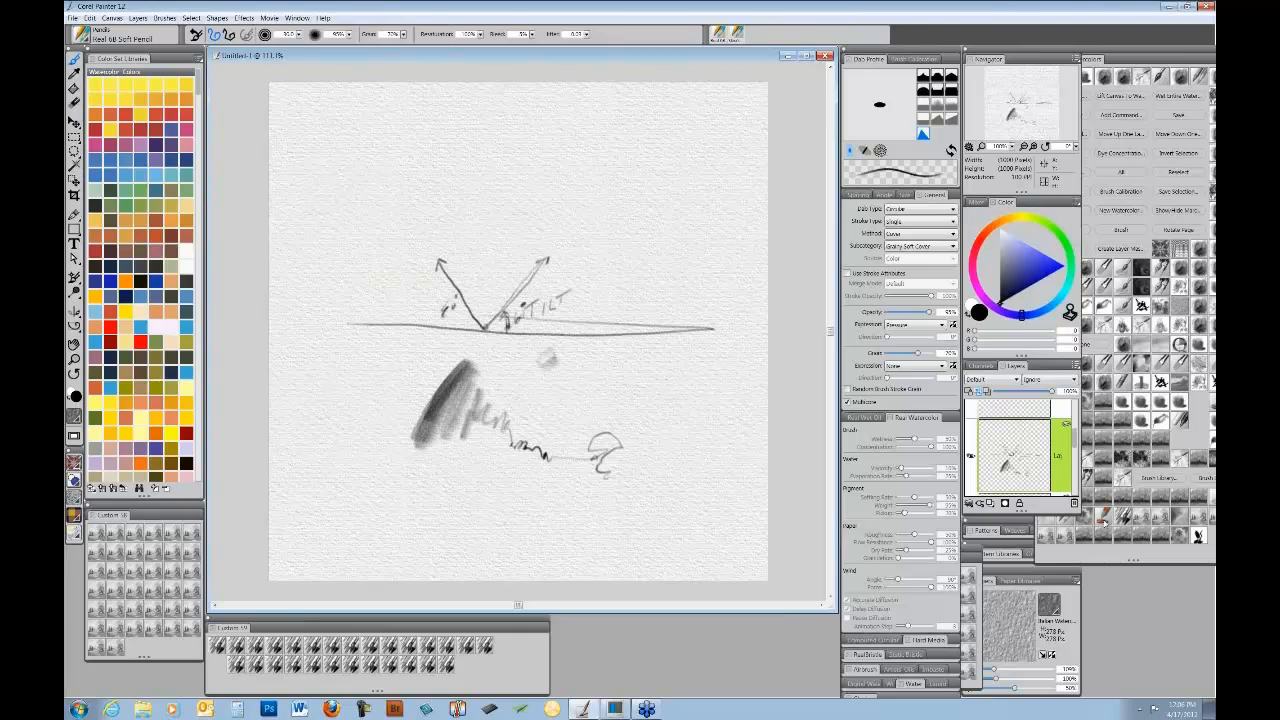
pyautogui.click(1074, 502)
pyautogui.click(1074, 502)
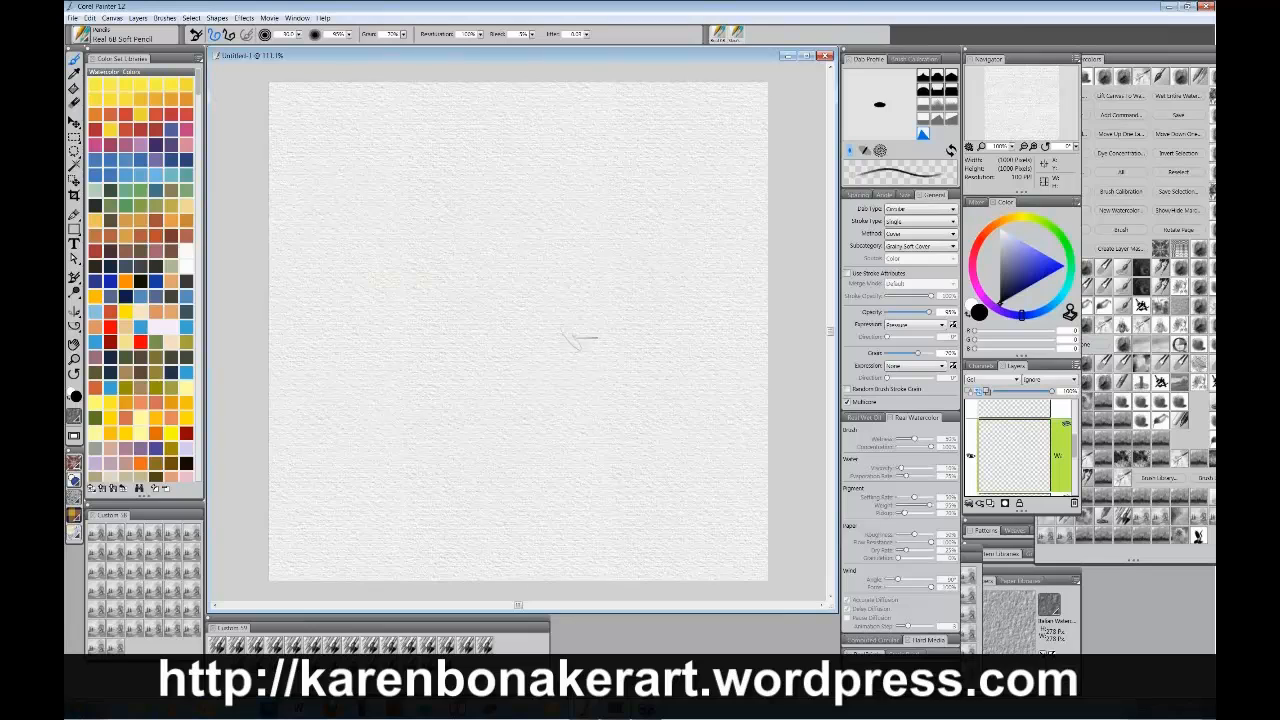
pyautogui.moveTo(584, 337); pyautogui.dragTo(597, 364)
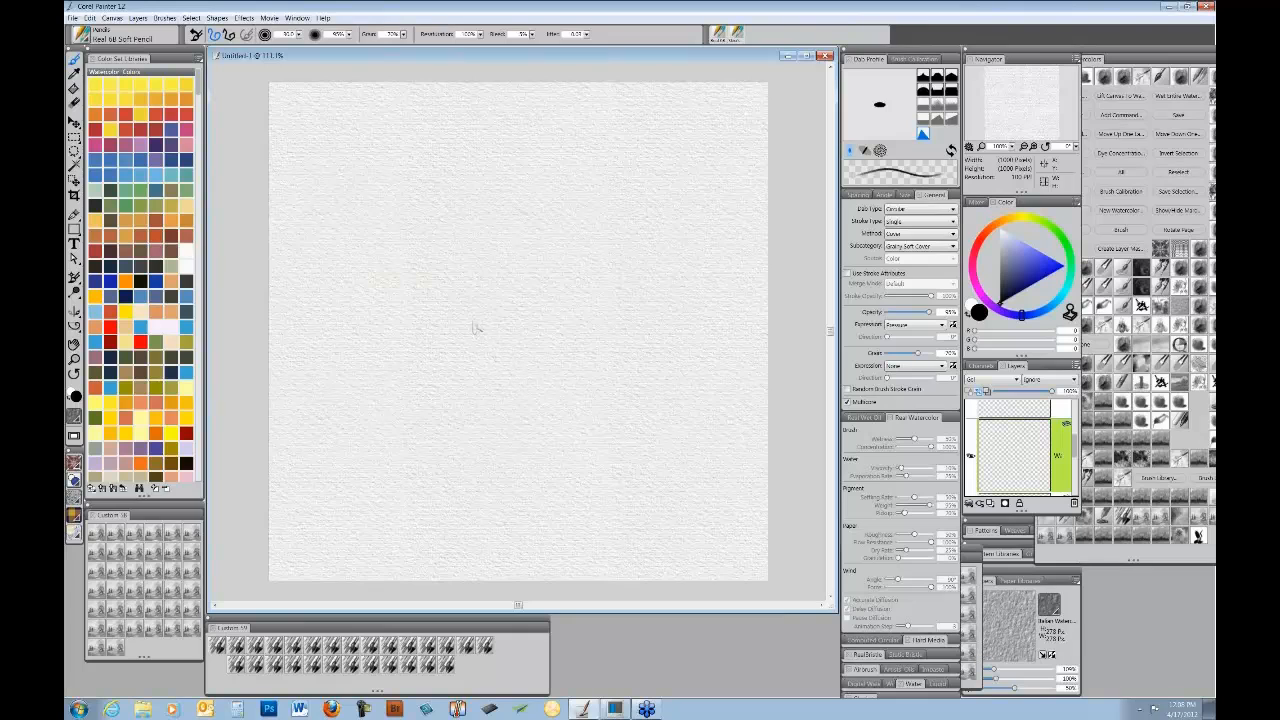
pyautogui.moveTo(486, 345); pyautogui.dragTo(500, 370)
pyautogui.hotkey('ctrl', 'z')
# - Reduce the paper scale of the Italian watercolor paper and put the Papers panel back beneath the other panels
pyautogui.moveTo(991, 576); pyautogui.dragTo(372, 207)
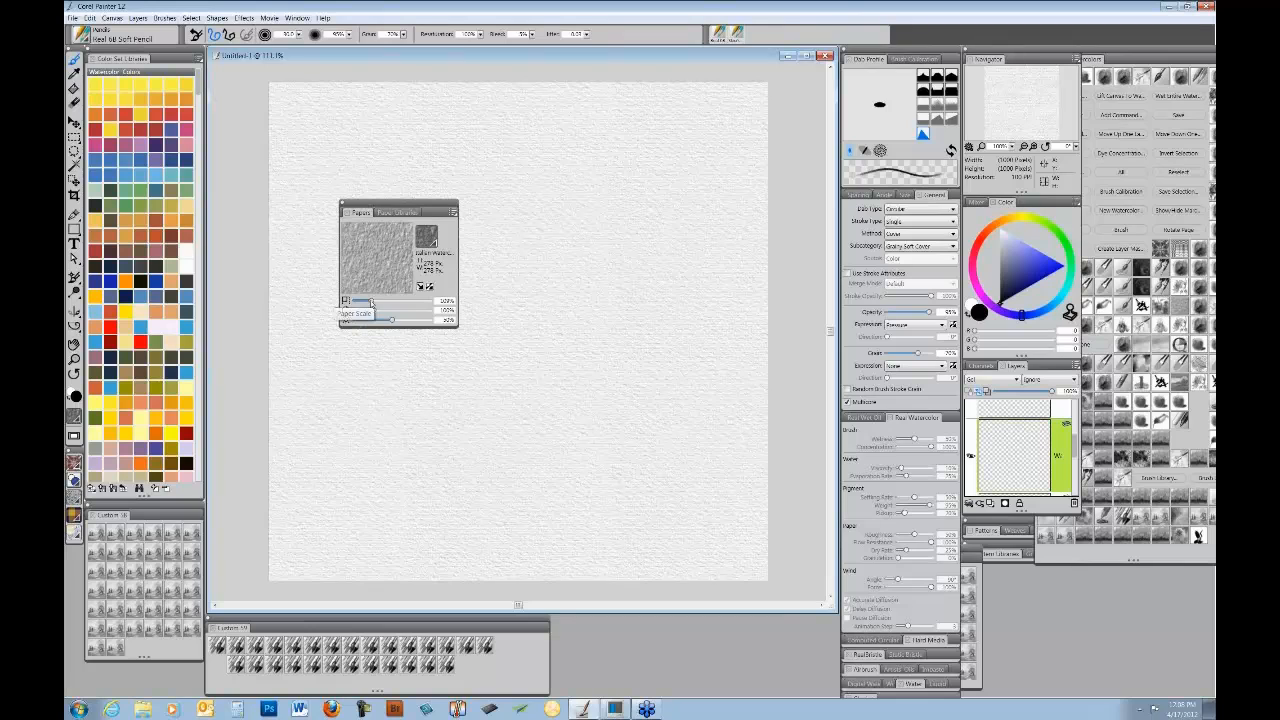
pyautogui.moveTo(362, 302); pyautogui.dragTo(358, 302)
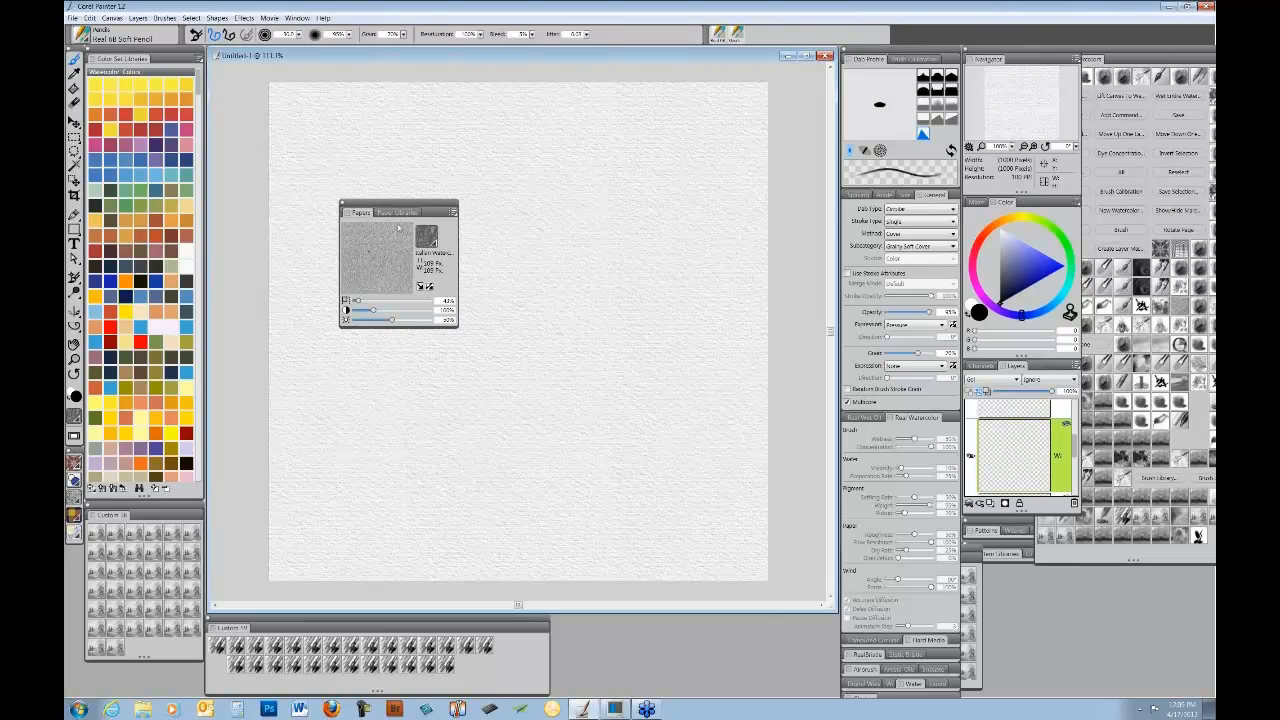
pyautogui.moveTo(410, 211); pyautogui.dragTo(1064, 580)
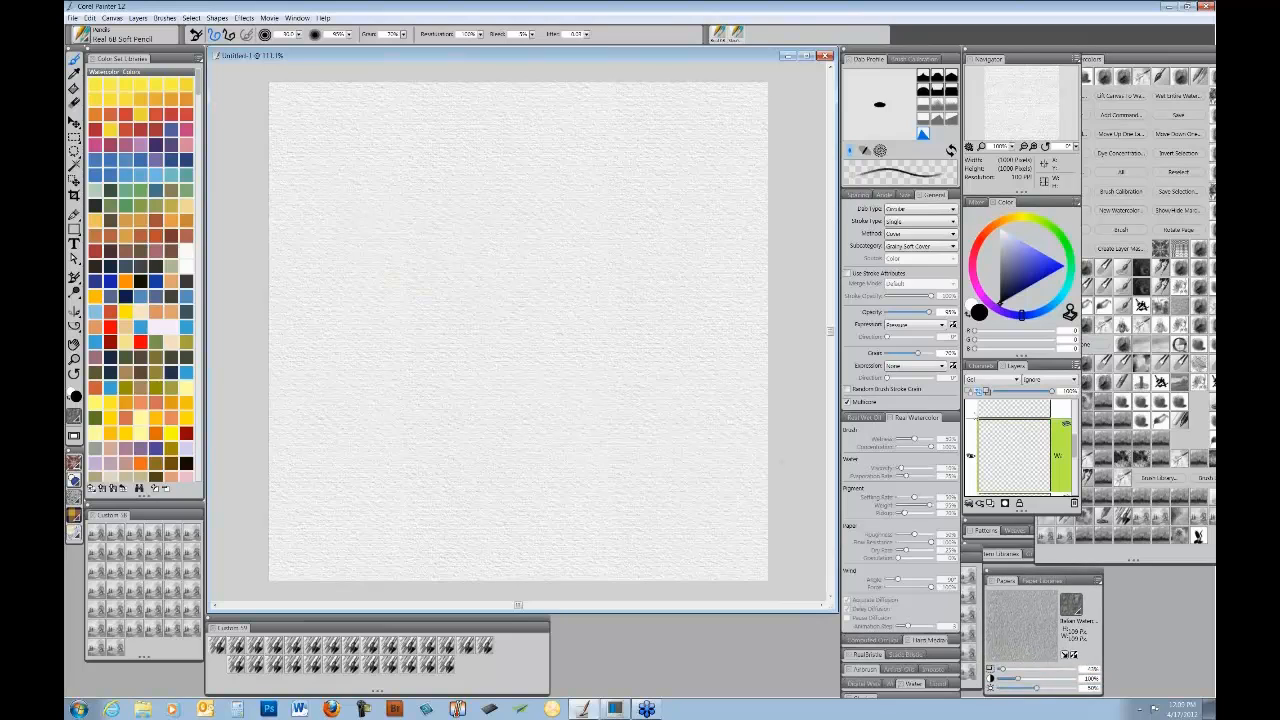
# - Compare the canvas without and with the paper texture by toggling the texture layer's visibility
pyautogui.moveTo(1075, 442); pyautogui.dragTo(1075, 408)
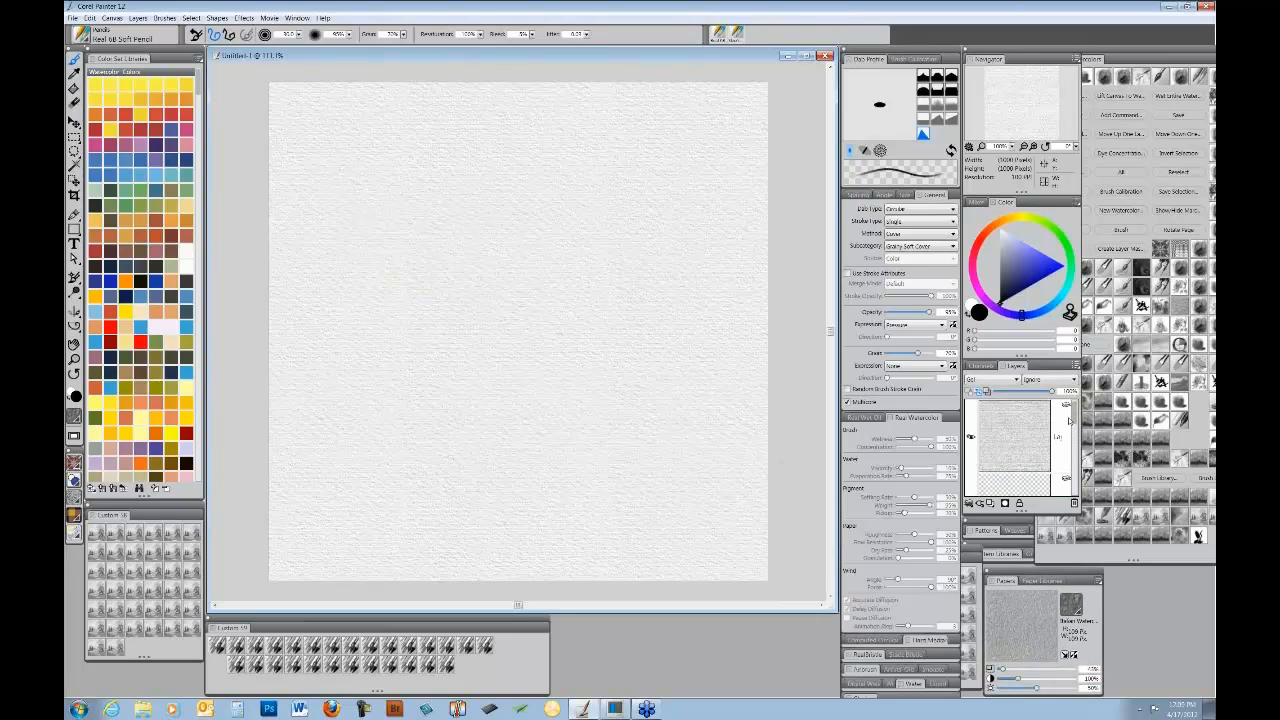
pyautogui.click(970, 437)
pyautogui.click(970, 437)
# - Collapse the Papers panel and pick a second-row texture from the traditional watercolour patterns in the Pattern Libraries
pyautogui.doubleClick(996, 582)
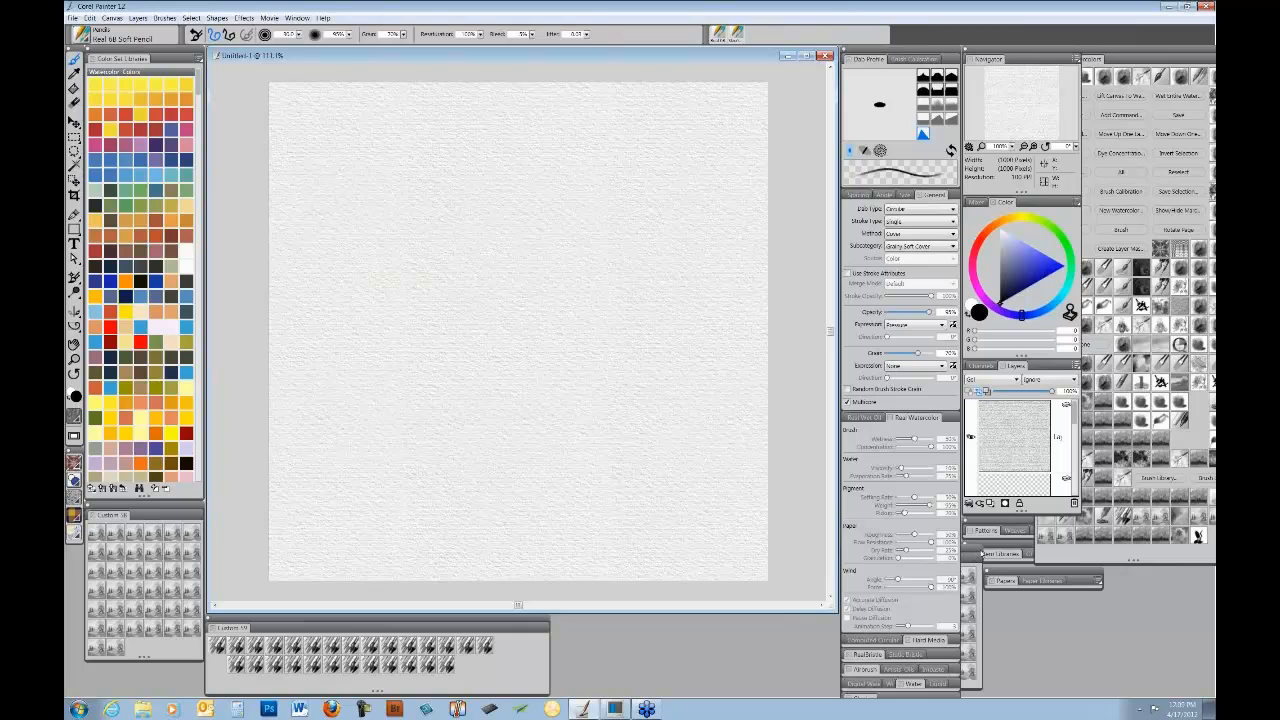
pyautogui.click(992, 521)
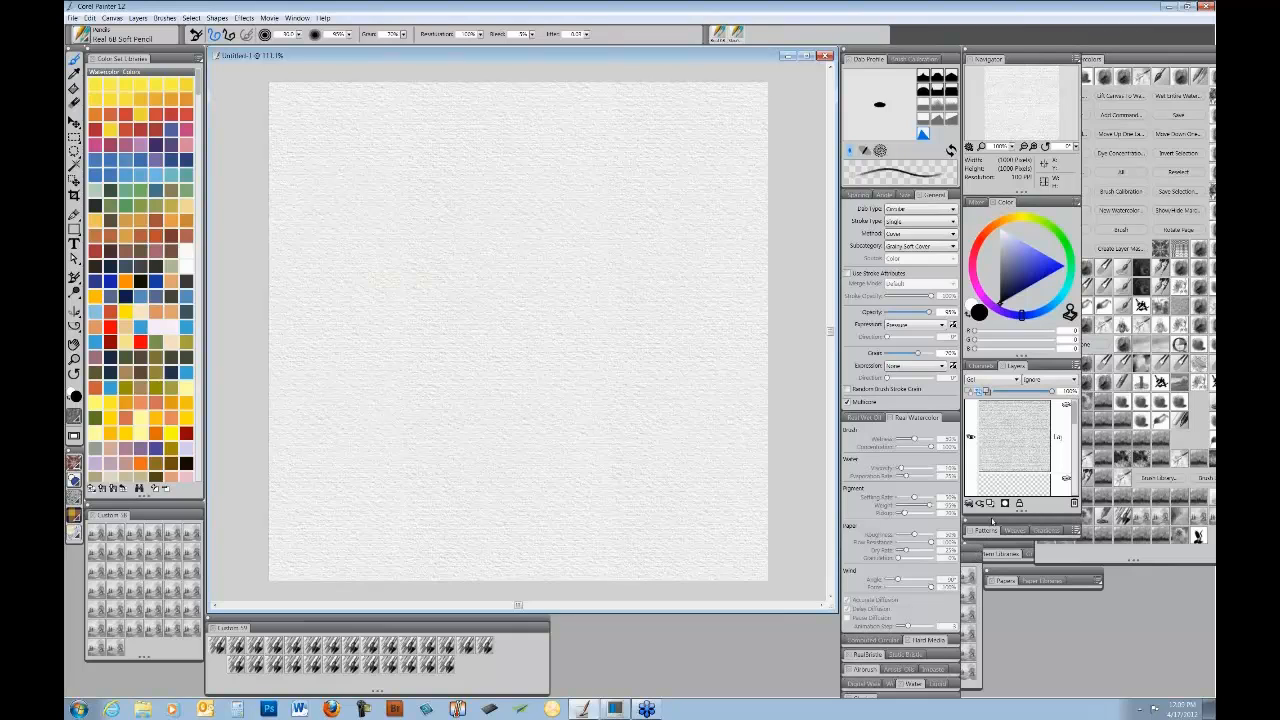
pyautogui.click(999, 544)
pyautogui.moveTo(999, 544); pyautogui.dragTo(605, 312)
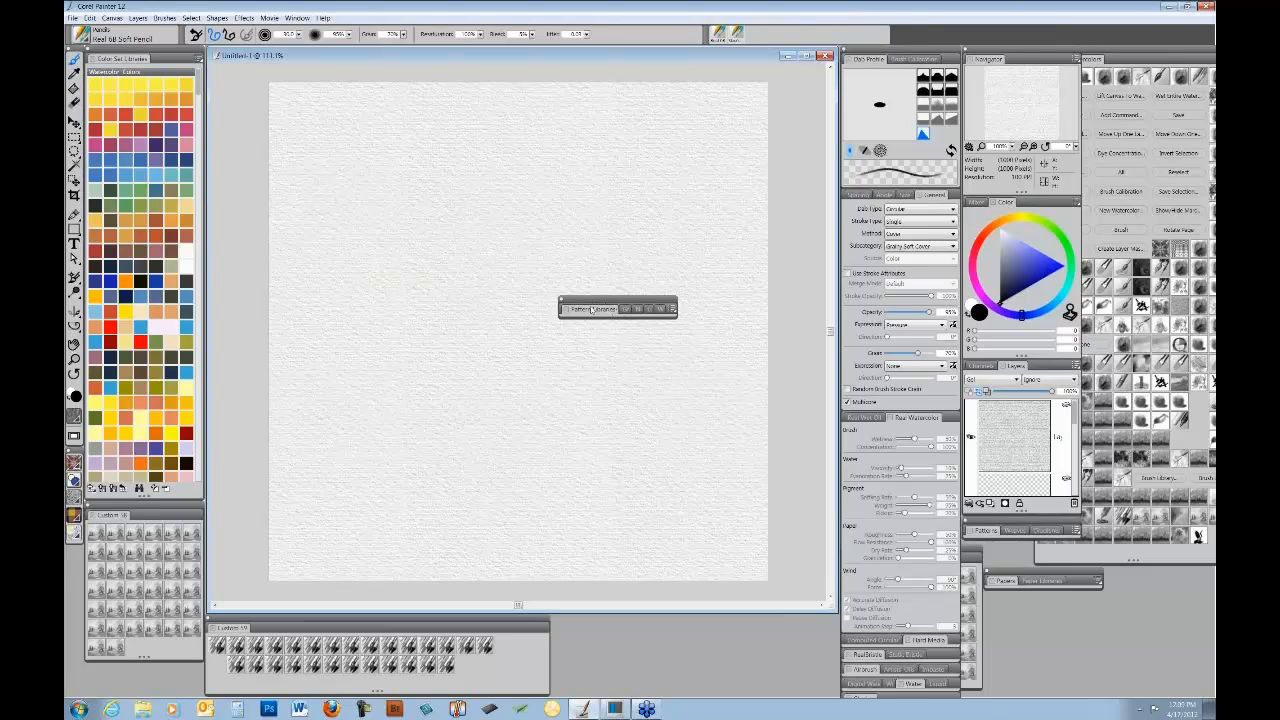
pyautogui.doubleClick(596, 309)
pyautogui.moveTo(672, 332); pyautogui.dragTo(672, 398)
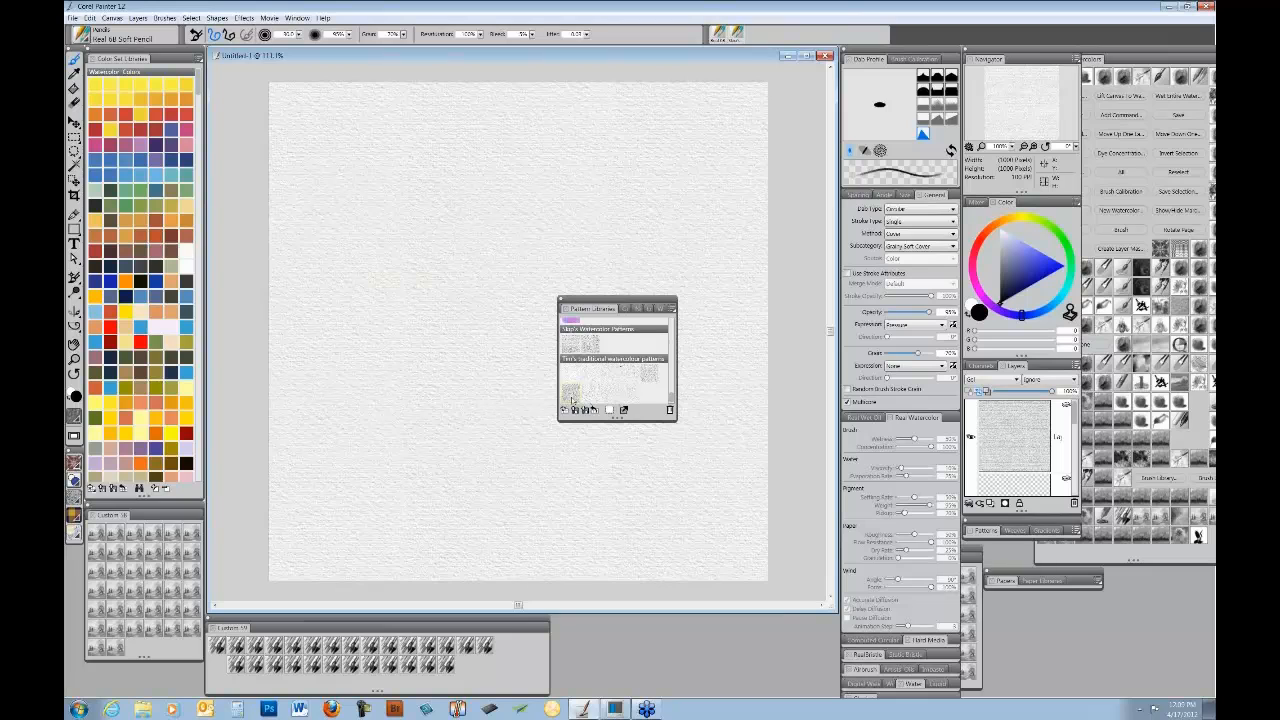
pyautogui.click(573, 396)
pyautogui.moveTo(633, 302); pyautogui.dragTo(1050, 592)
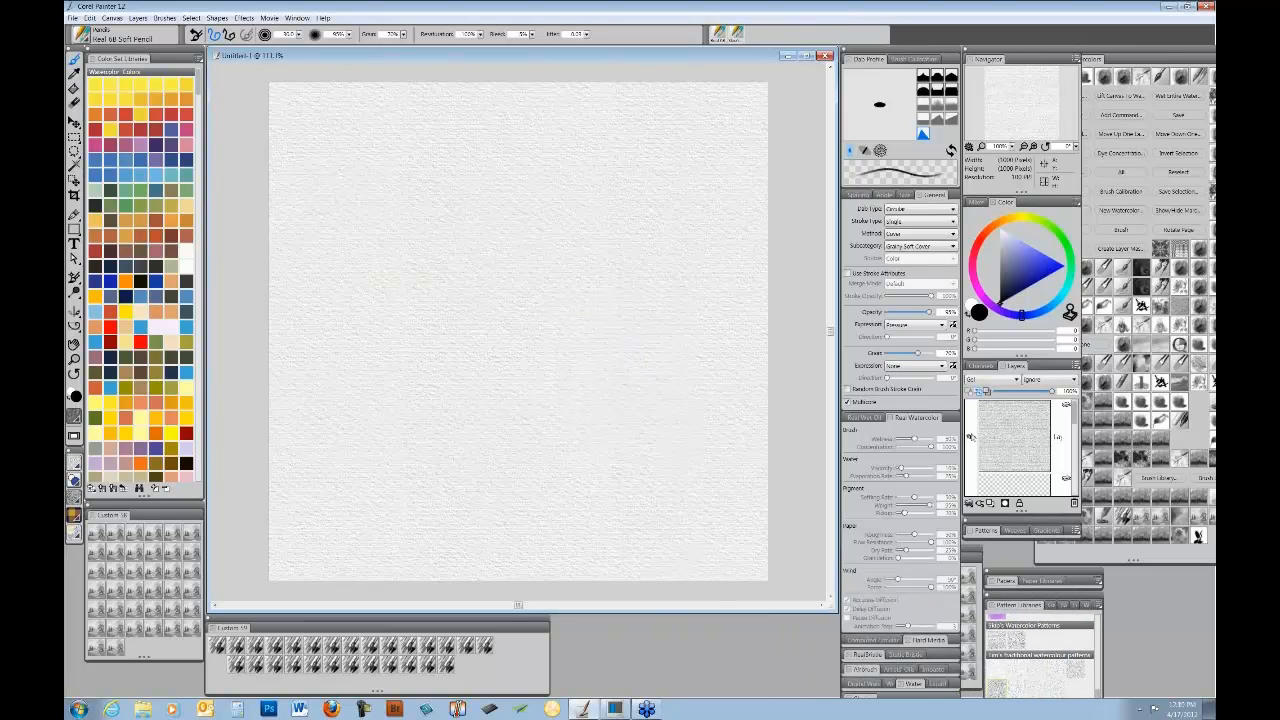
# - Hide the existing paper texture layer and fill a new layer with the selected watercolor paper pattern
pyautogui.click(971, 438)
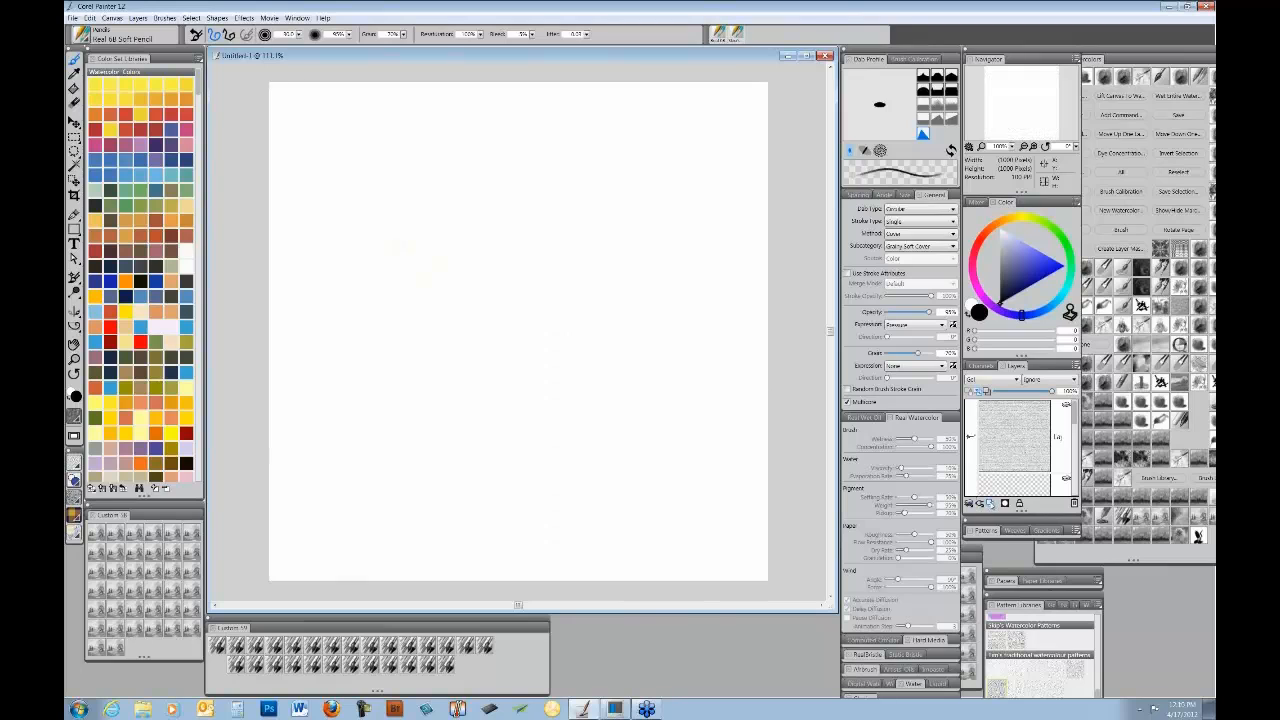
pyautogui.click(990, 504)
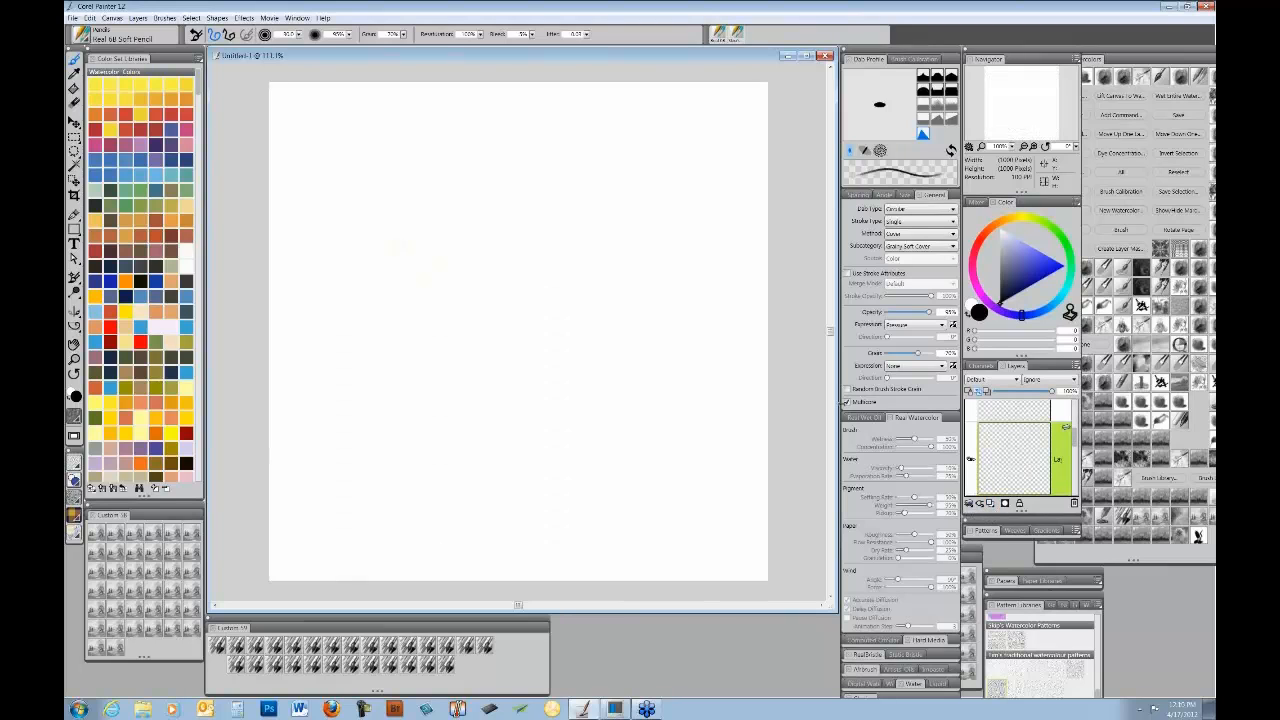
pyautogui.click(74, 88)
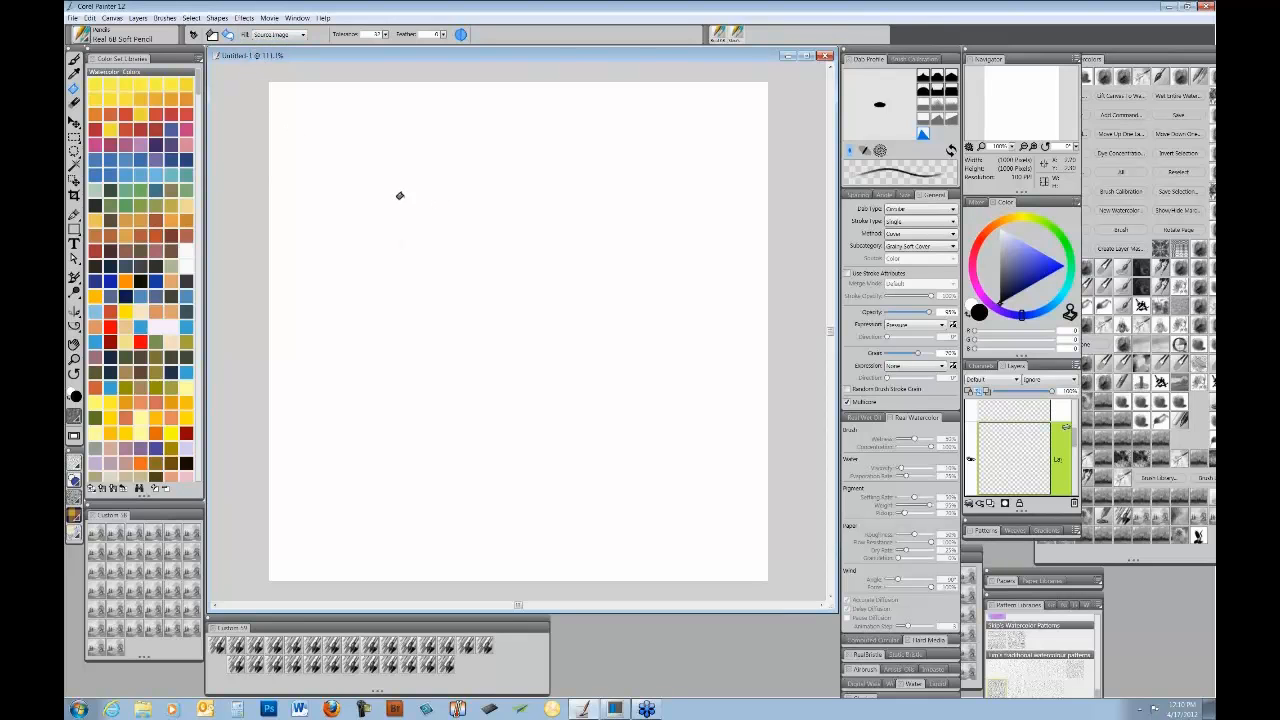
pyautogui.click(396, 208)
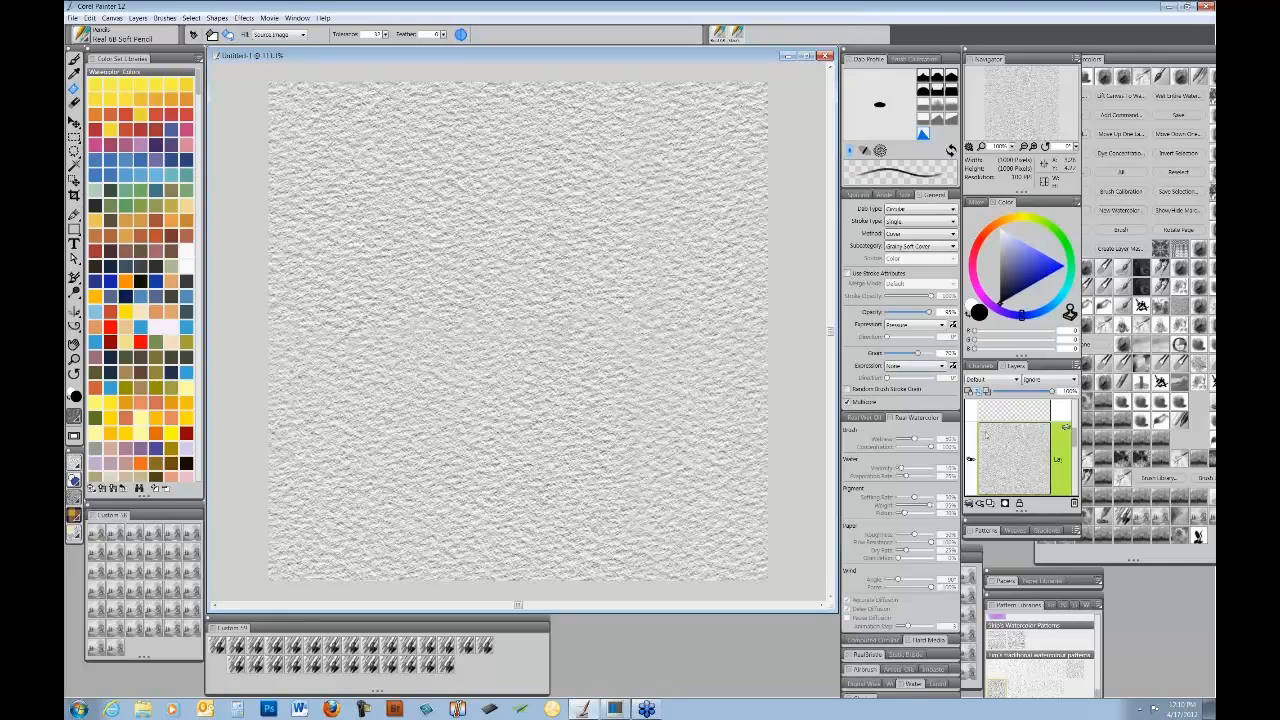
# - Lower the pattern layer's opacity to a faint texture and set its composite method to Gel
pyautogui.click(1025, 392)
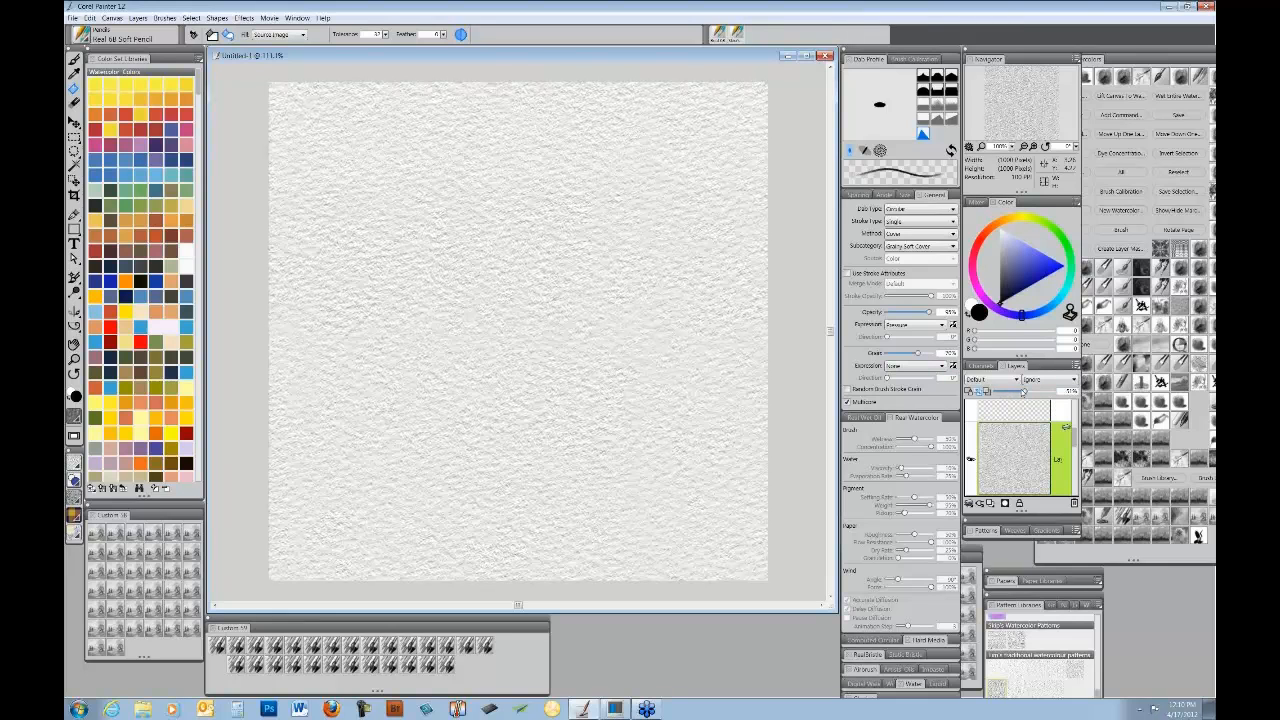
pyautogui.moveTo(1025, 392); pyautogui.dragTo(1012, 393)
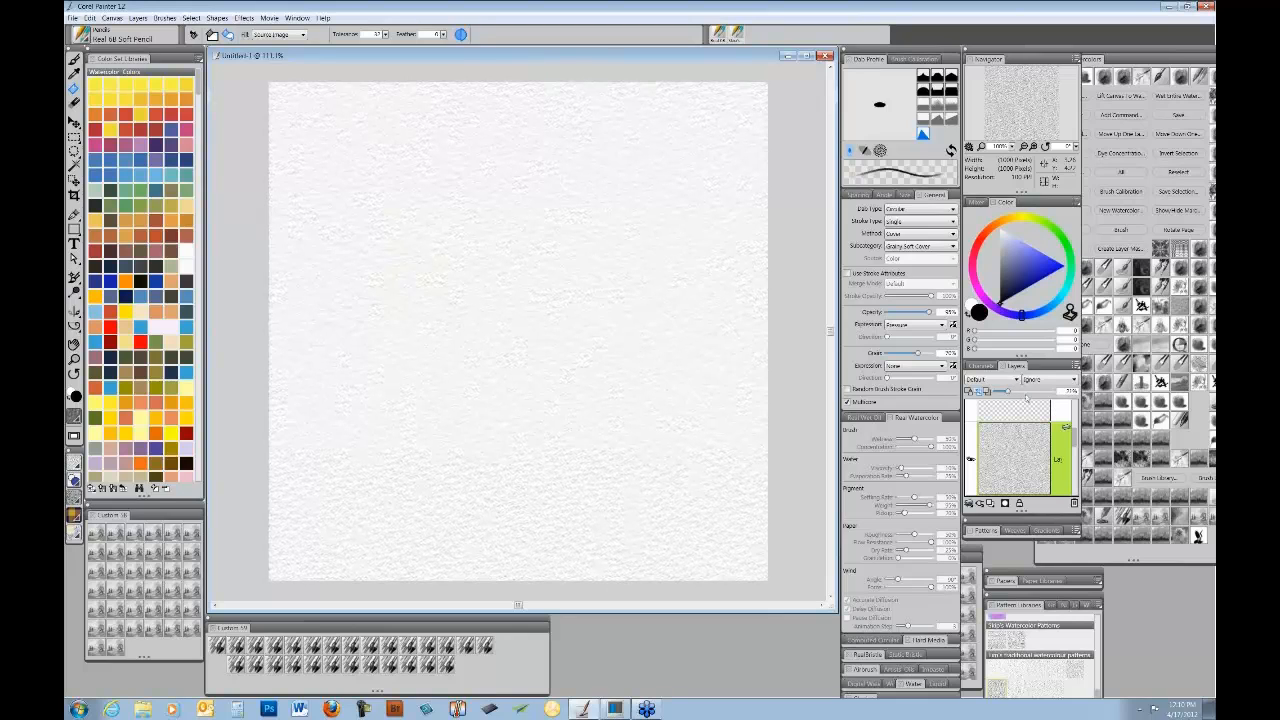
pyautogui.click(1000, 381)
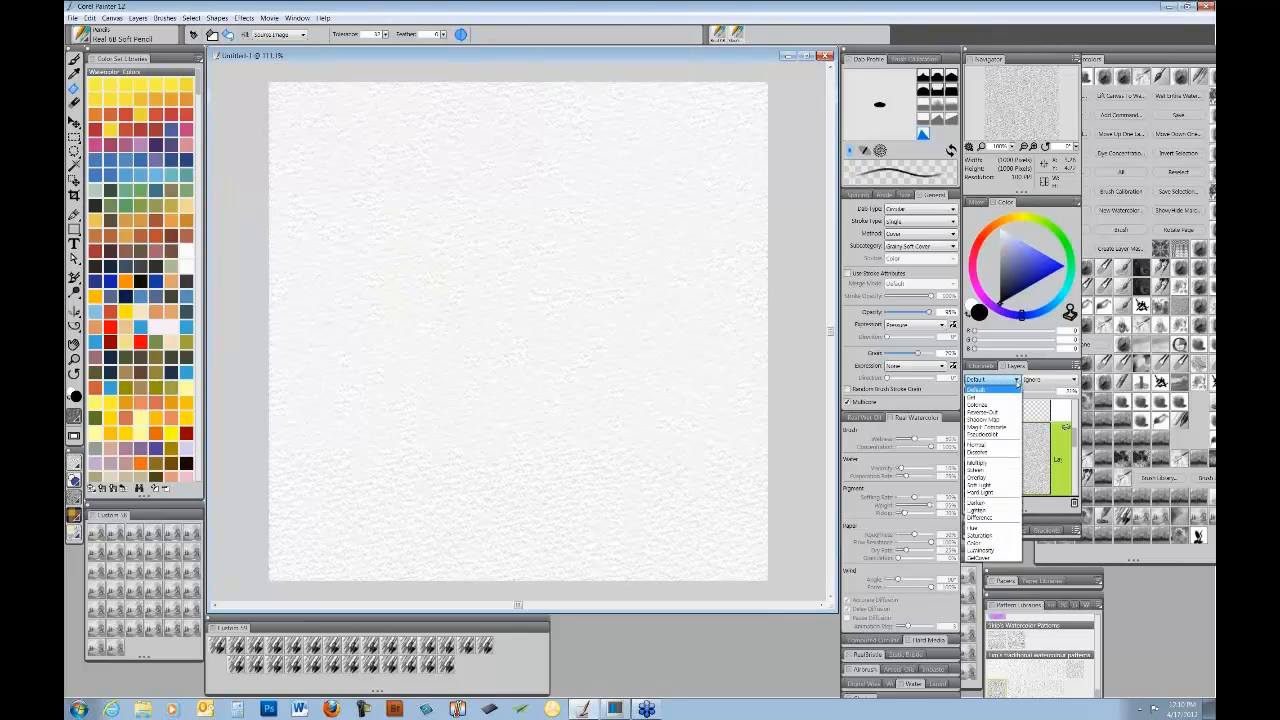
pyautogui.click(1004, 403)
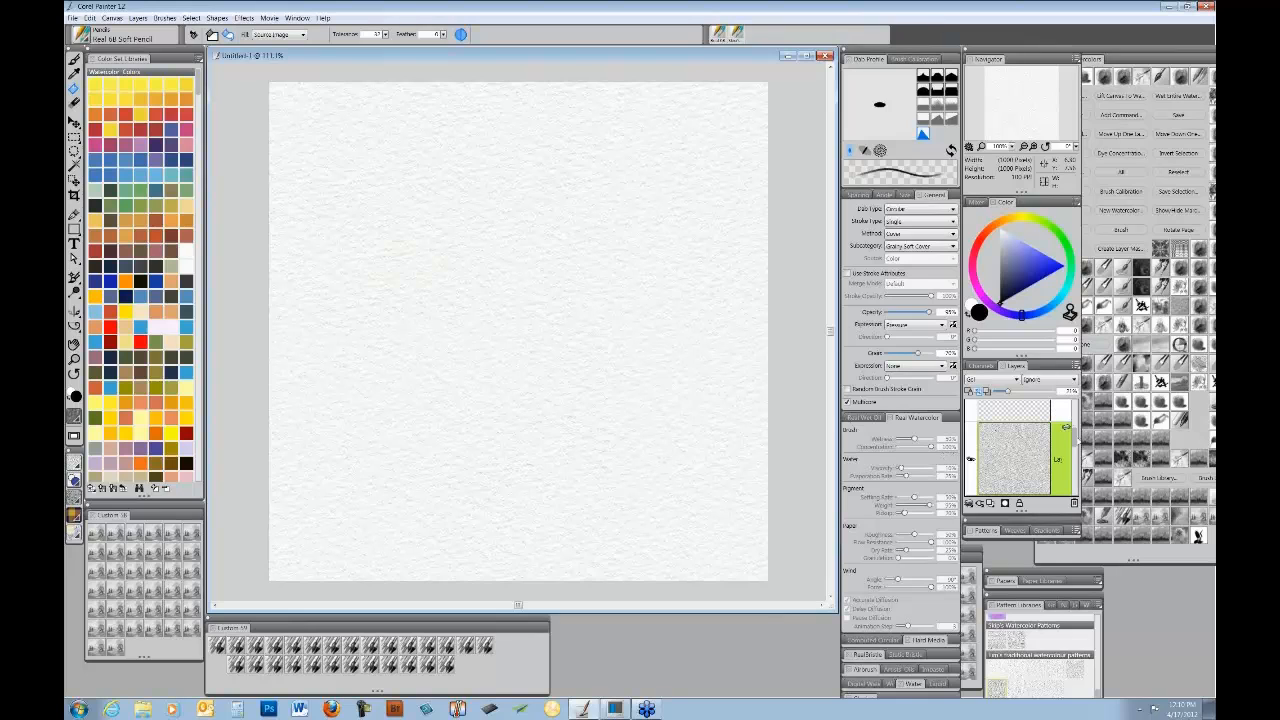
# - Delete the pattern-filled layer, show the original paper texture layer again, and select the watercolor layer
pyautogui.scroll(-1, 1071, 445)
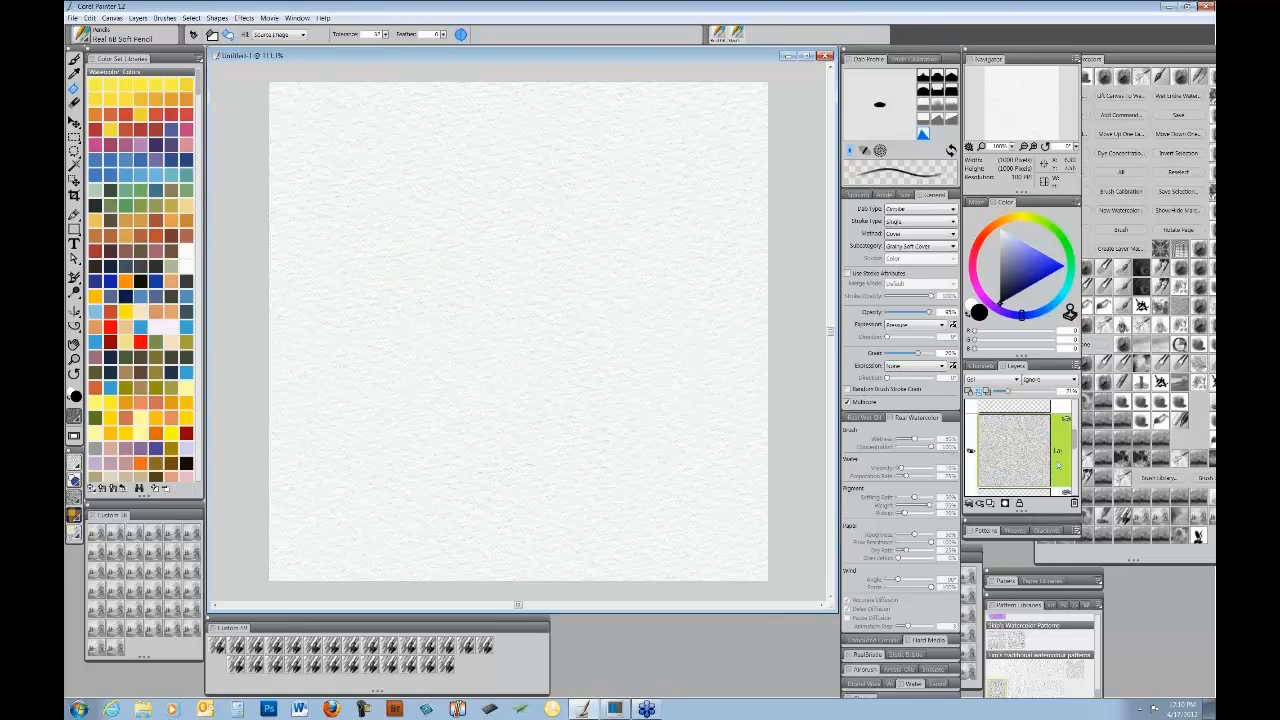
pyautogui.click(1074, 503)
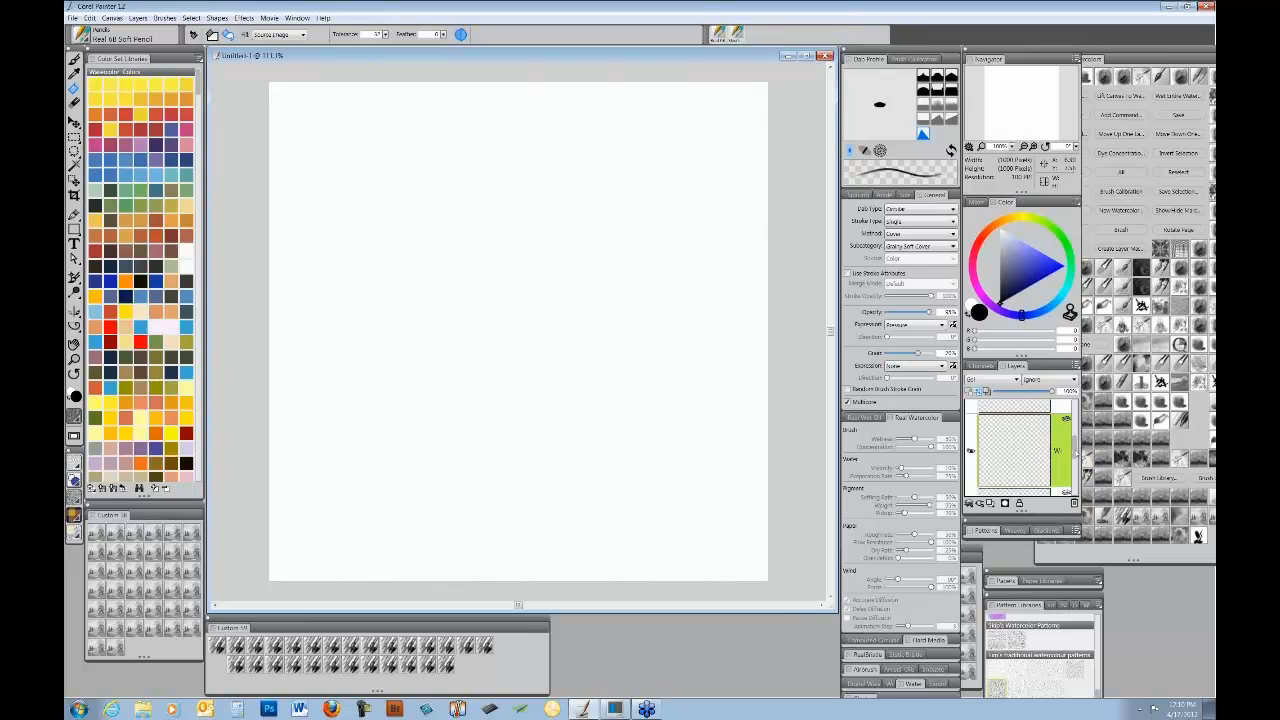
pyautogui.moveTo(1077, 453); pyautogui.dragTo(1077, 426)
pyautogui.click(971, 428)
pyautogui.click(1059, 459)
pyautogui.click(1074, 504)
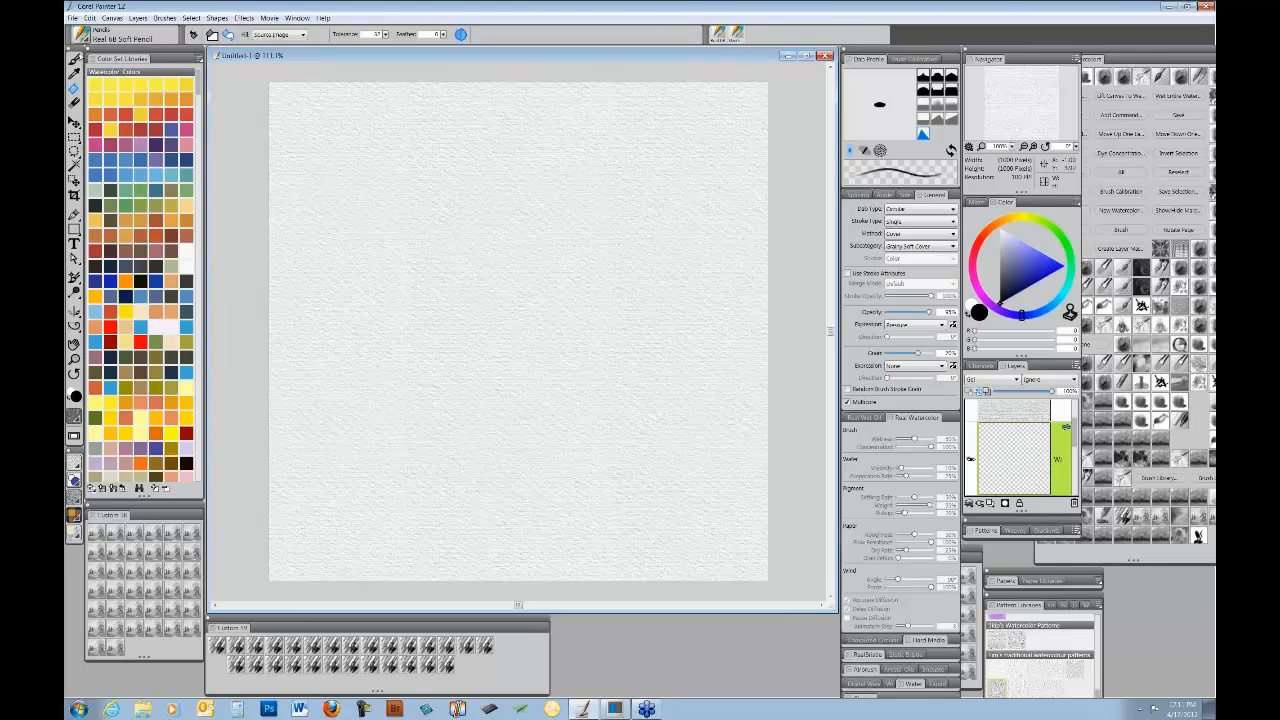
# - Switch back to the Brush tool and collapse the Pattern Libraries and General panels
pyautogui.click(74, 59)
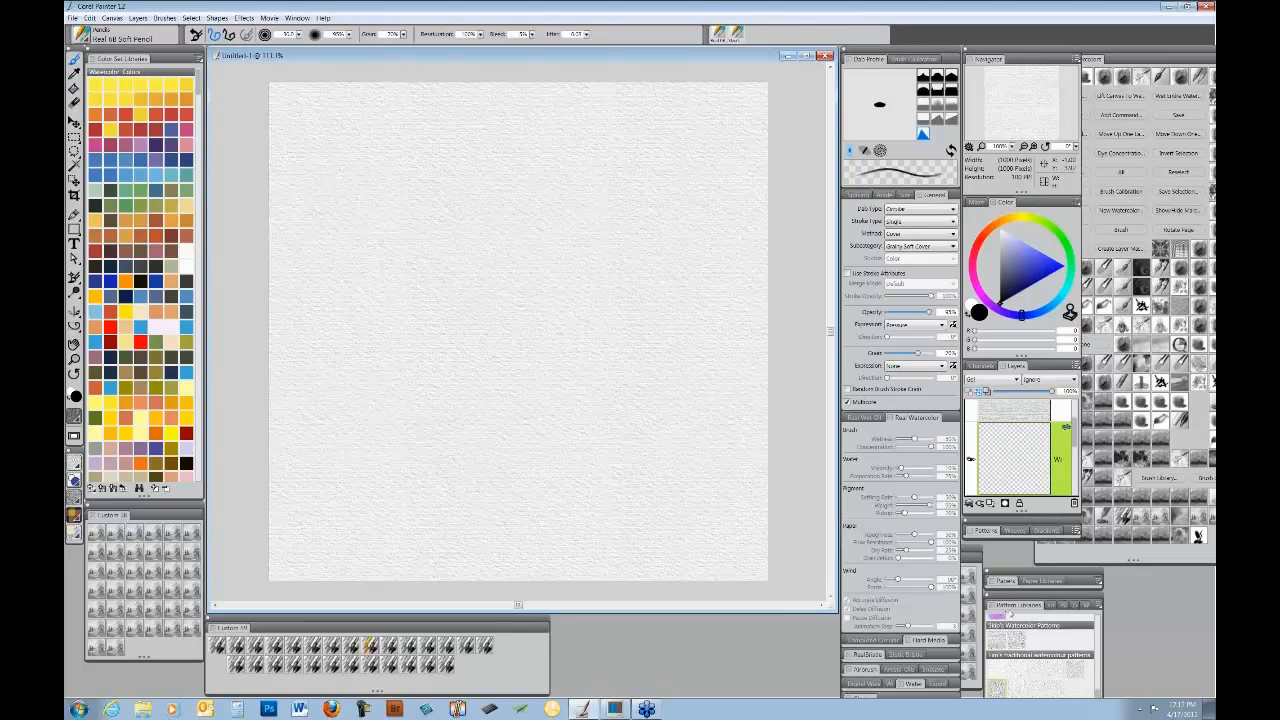
pyautogui.click(1013, 607)
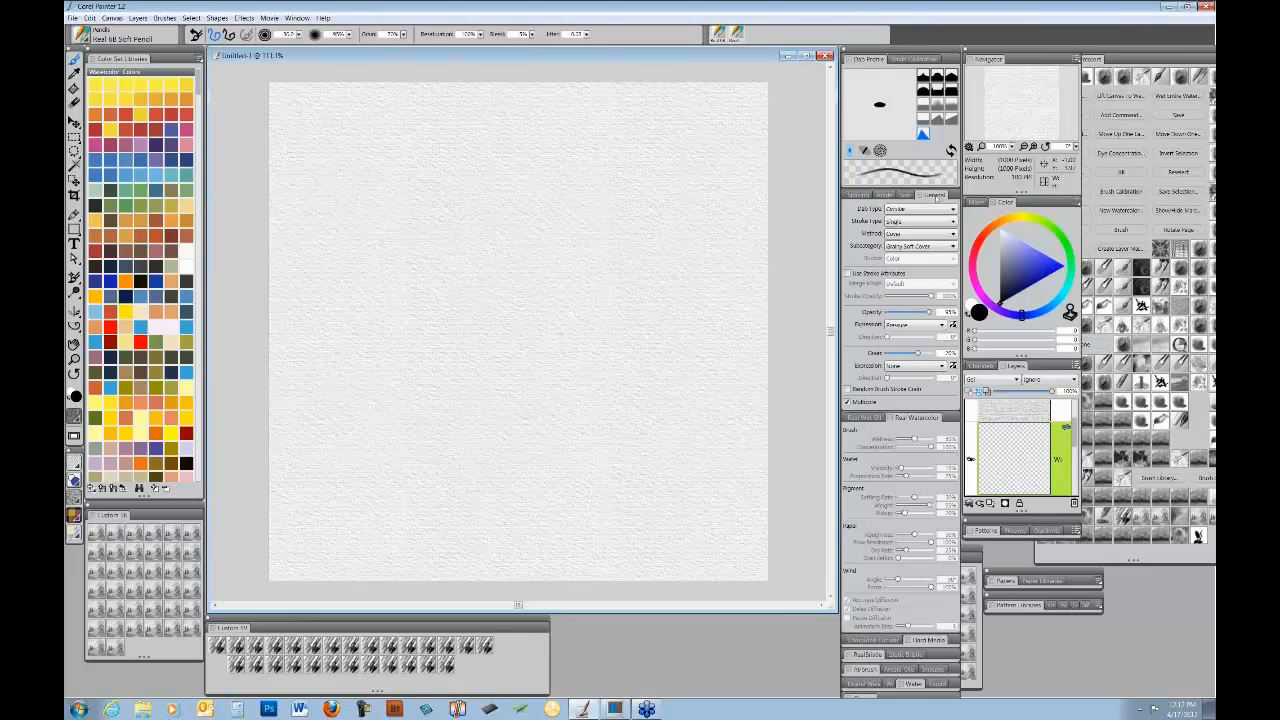
pyautogui.click(940, 196)
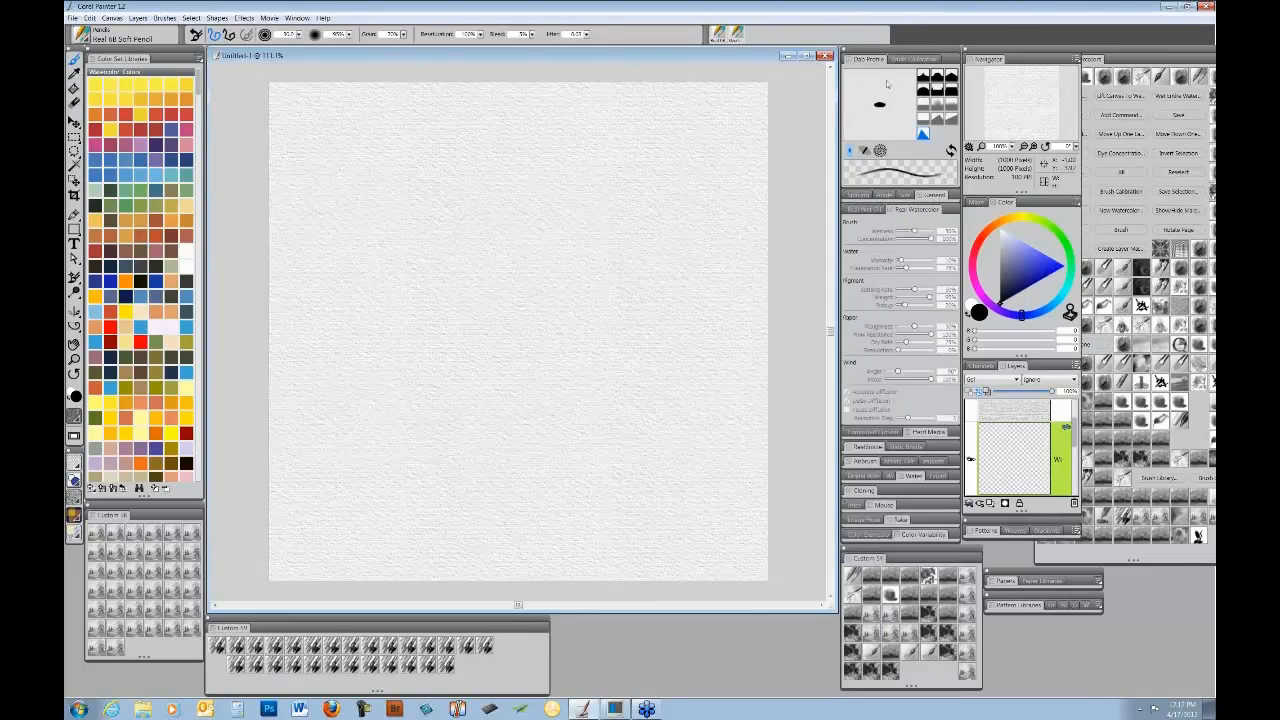
# - Show the list of available brush control panels
pyautogui.click(297, 18)
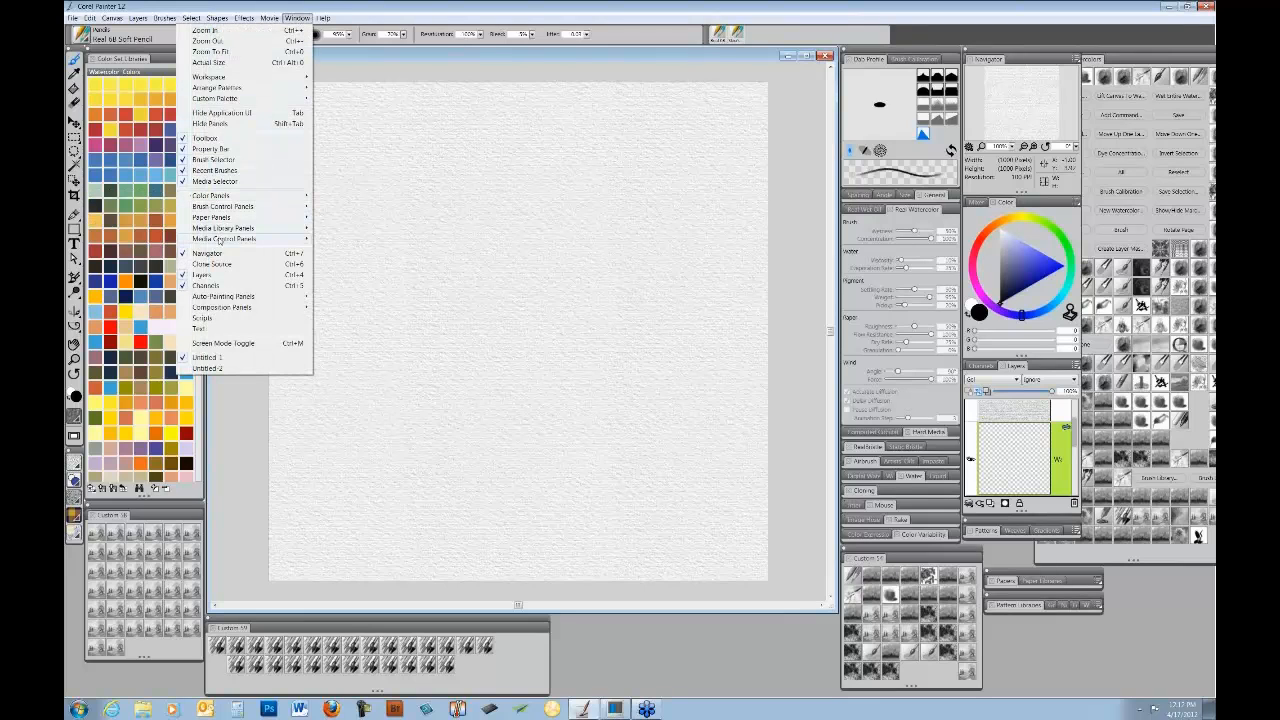
pyautogui.moveTo(231, 210)
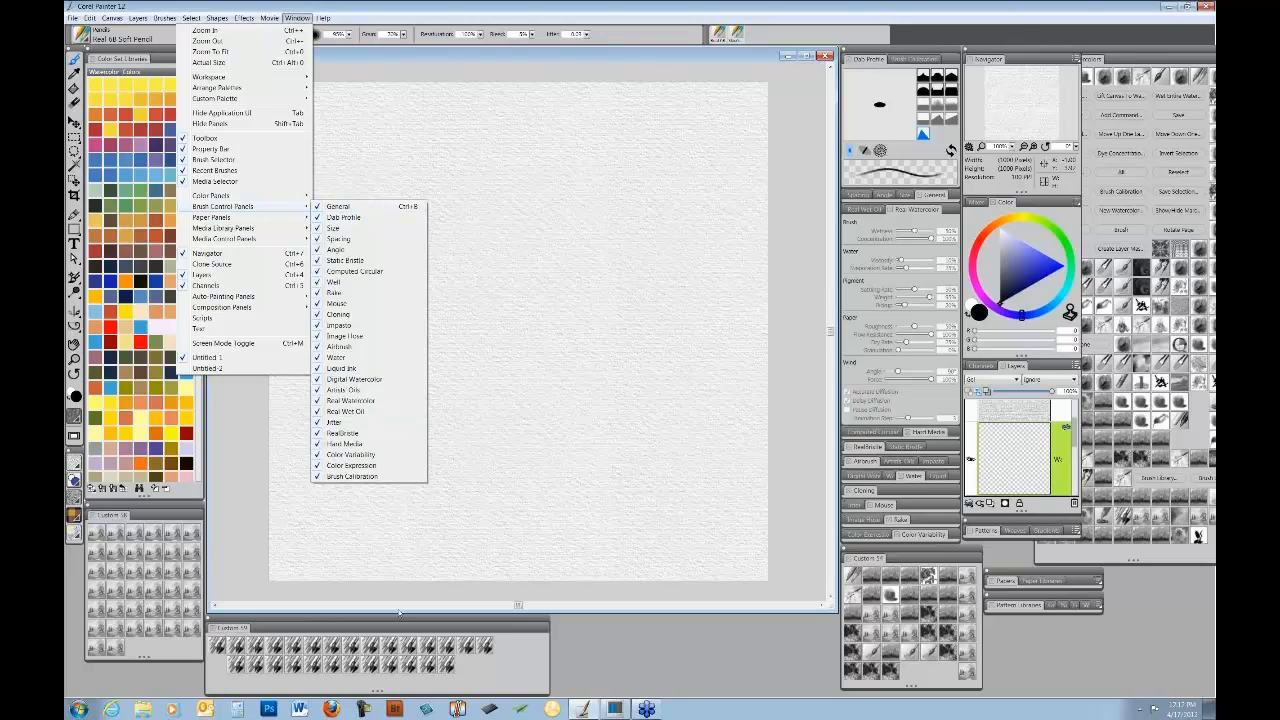
# - Select the Very Wet 06 Real Watercolor brush and turn on Pause Diffusion
pyautogui.click(602, 662)
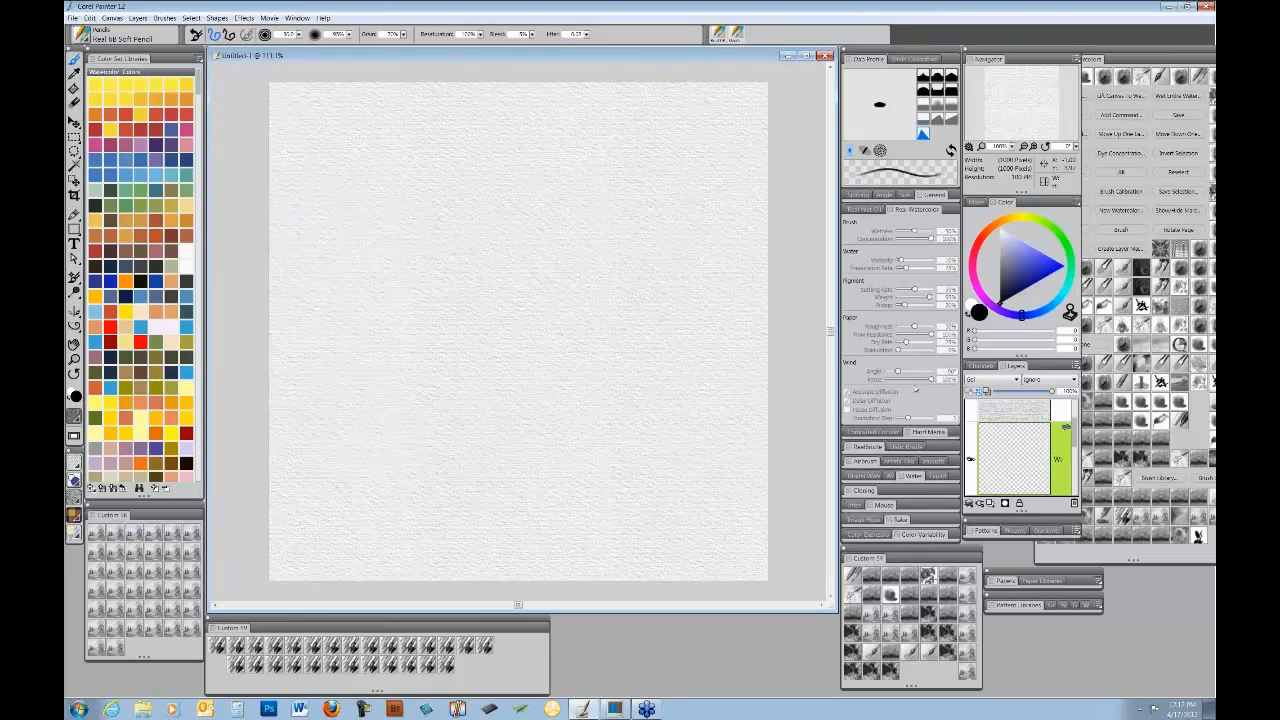
pyautogui.click(854, 617)
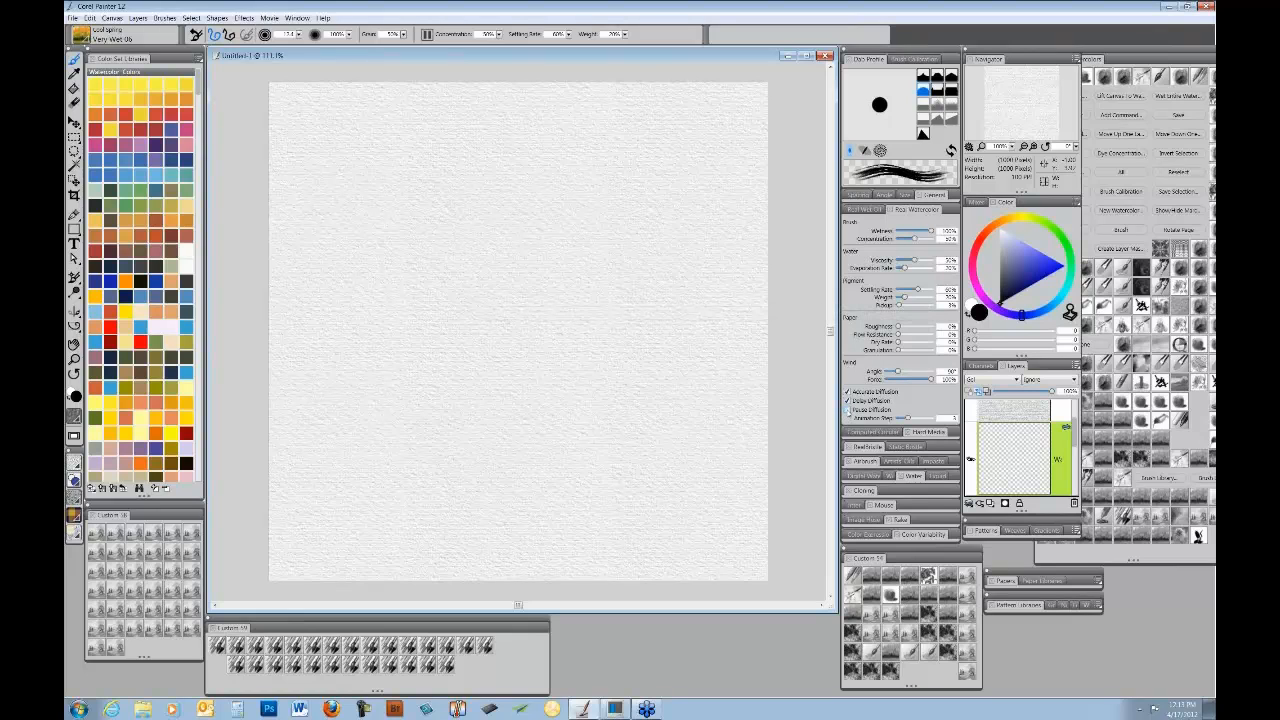
pyautogui.click(846, 410)
# - Choose a dark blue from the Watercolor Colors set and enlarge the brush to a size of about 50
pyautogui.click(137, 386)
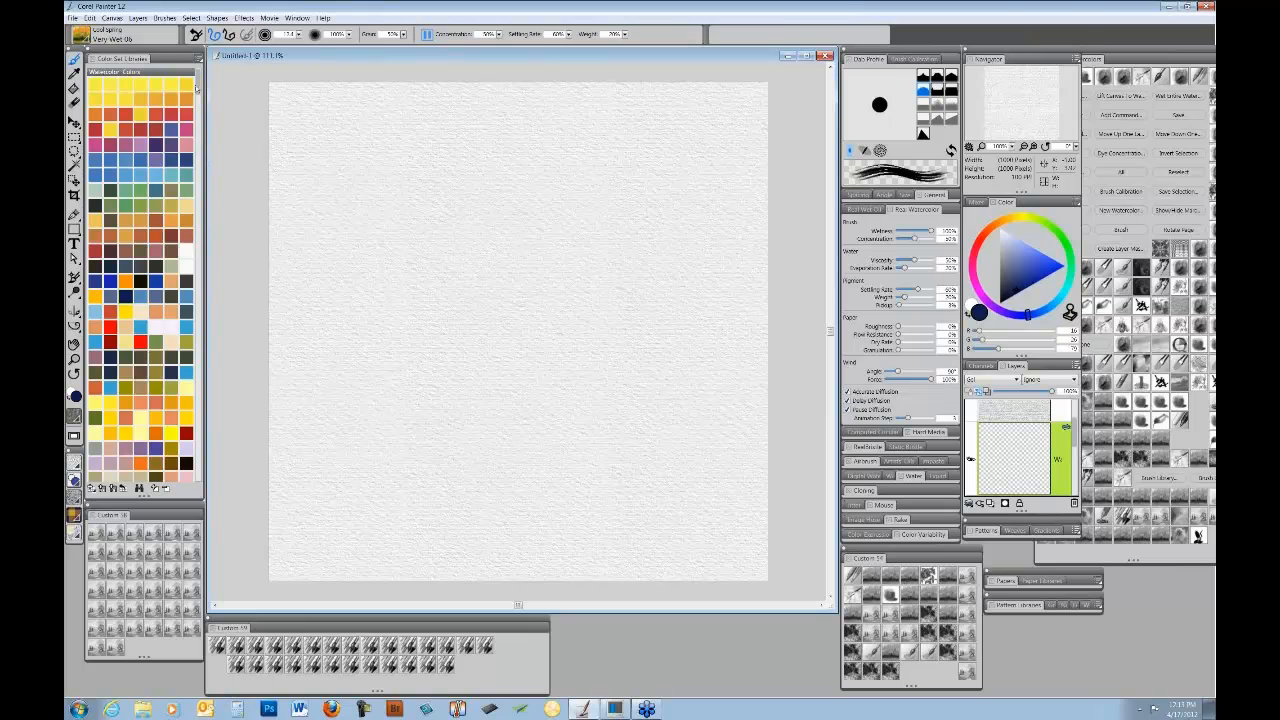
pyautogui.scroll(-10, 197, 88)
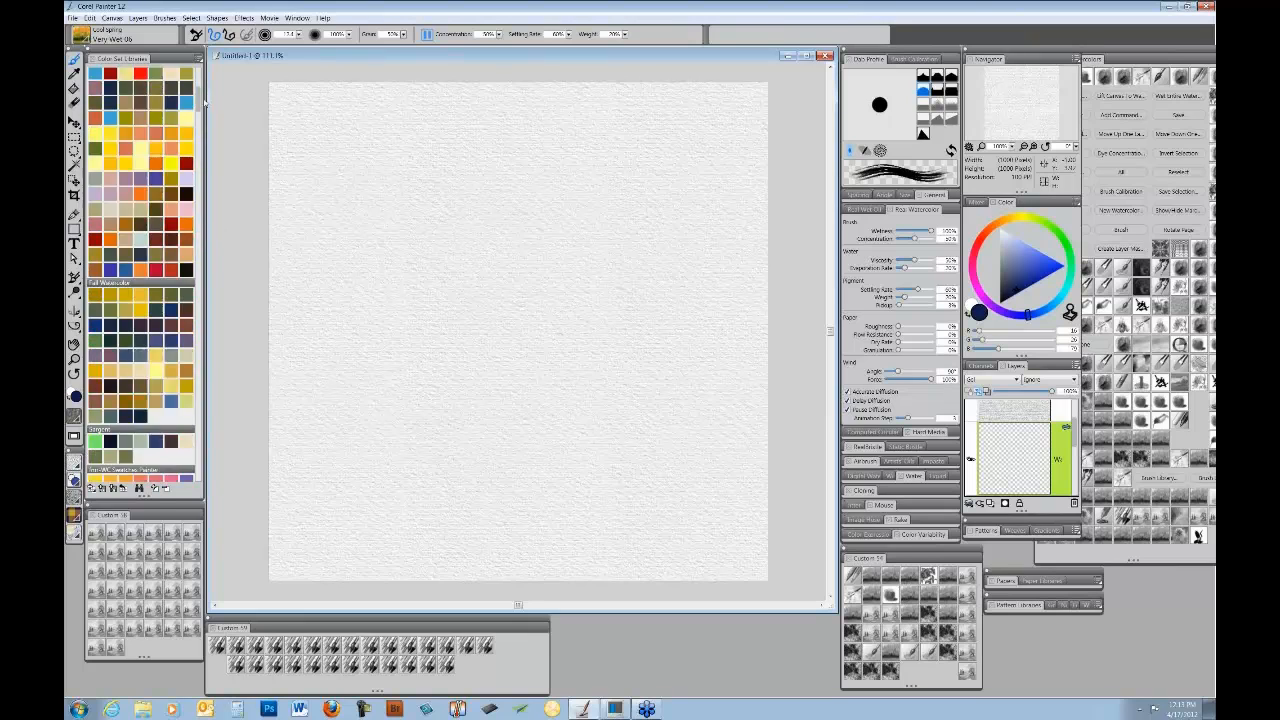
pyautogui.scroll(-5, 203, 100)
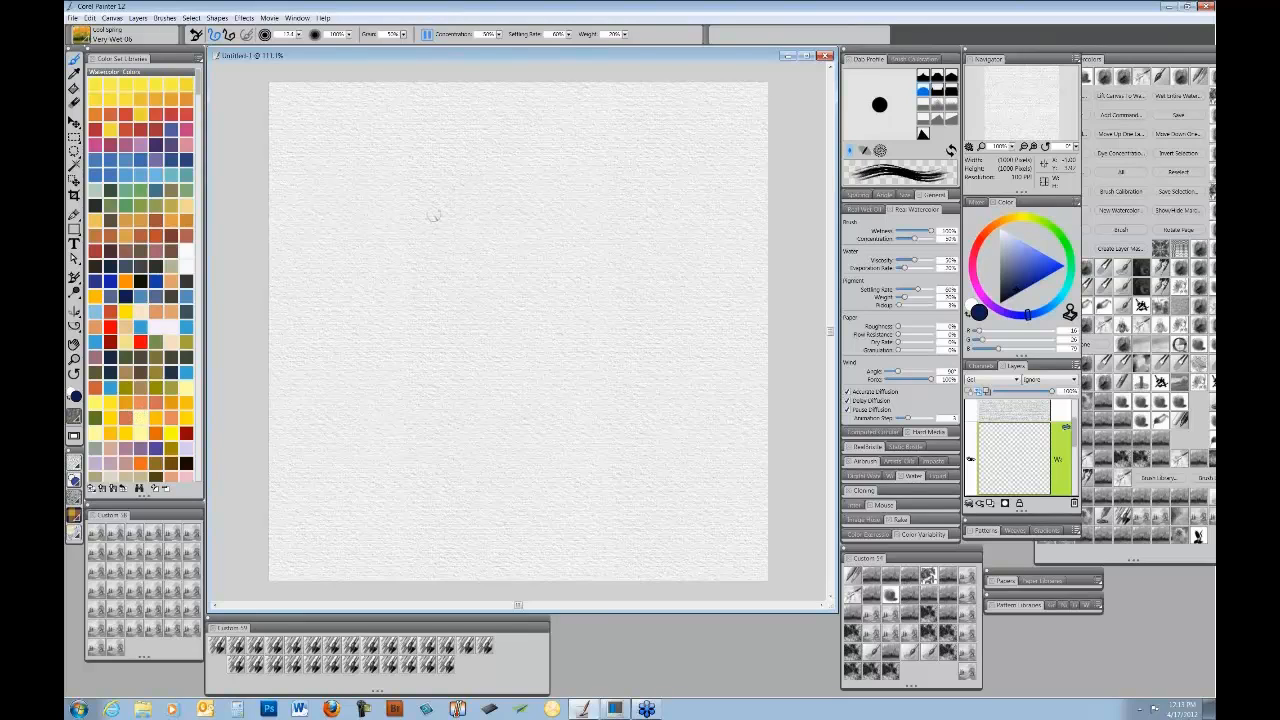
pyautogui.moveTo(426, 257); pyautogui.dragTo(430, 285)
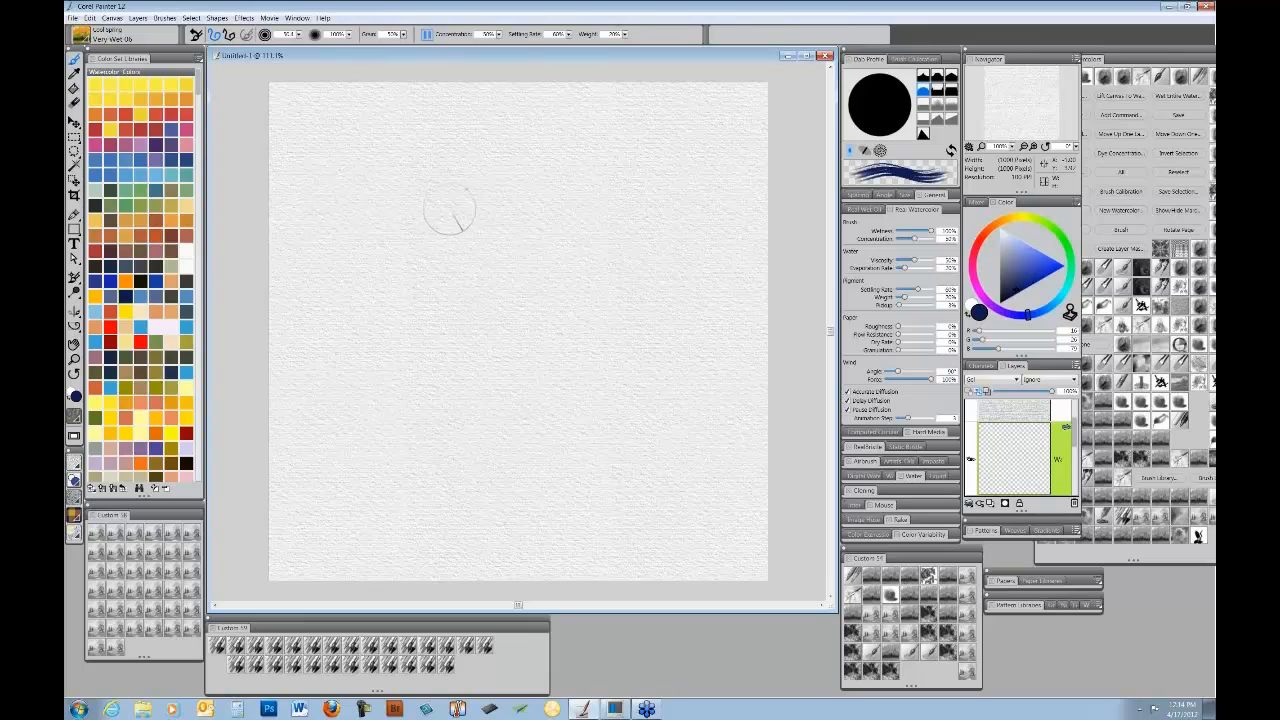
# - Paint broad blue watercolor strokes across the upper part of the canvas, building up darker patches as clouds
pyautogui.moveTo(460, 176)
pyautogui.mouseDown()
pyautogui.moveTo(394, 190)
pyautogui.moveTo(455, 146)
pyautogui.mouseUp()
pyautogui.moveTo(392, 188)
pyautogui.mouseDown()
pyautogui.moveTo(470, 130)
pyautogui.moveTo(650, 165)
pyautogui.moveTo(515, 160)
pyautogui.moveTo(660, 140)
pyautogui.moveTo(490, 160)
pyautogui.moveTo(555, 130)
pyautogui.moveTo(445, 128)
pyautogui.moveTo(515, 112)
pyautogui.moveTo(738, 138)
pyautogui.moveTo(670, 168)
pyautogui.moveTo(705, 170)
pyautogui.moveTo(675, 168)
pyautogui.moveTo(682, 150)
pyautogui.moveTo(665, 140)
pyautogui.moveTo(668, 198)
pyautogui.moveTo(682, 180)
pyautogui.moveTo(700, 202)
pyautogui.moveTo(742, 145)
pyautogui.moveTo(718, 200)
pyautogui.moveTo(655, 162)
pyautogui.moveTo(702, 192)
pyautogui.moveTo(660, 195)
pyautogui.moveTo(725, 200)
pyautogui.moveTo(740, 160)
pyautogui.moveTo(682, 152)
pyautogui.moveTo(715, 75)
pyautogui.moveTo(510, 118)
pyautogui.moveTo(445, 70)
pyautogui.moveTo(535, 97)
pyautogui.moveTo(365, 118)
pyautogui.moveTo(380, 158)
pyautogui.moveTo(320, 168)
pyautogui.moveTo(405, 145)
pyautogui.moveTo(442, 168)
pyautogui.moveTo(437, 181)
pyautogui.moveTo(490, 187)
pyautogui.moveTo(533, 172)
pyautogui.moveTo(427, 167)
pyautogui.moveTo(433, 193)
pyautogui.moveTo(510, 156)
pyautogui.moveTo(567, 193)
pyautogui.moveTo(623, 206)
pyautogui.moveTo(593, 196)
pyautogui.moveTo(413, 229)
pyautogui.moveTo(529, 200)
pyautogui.mouseUp()
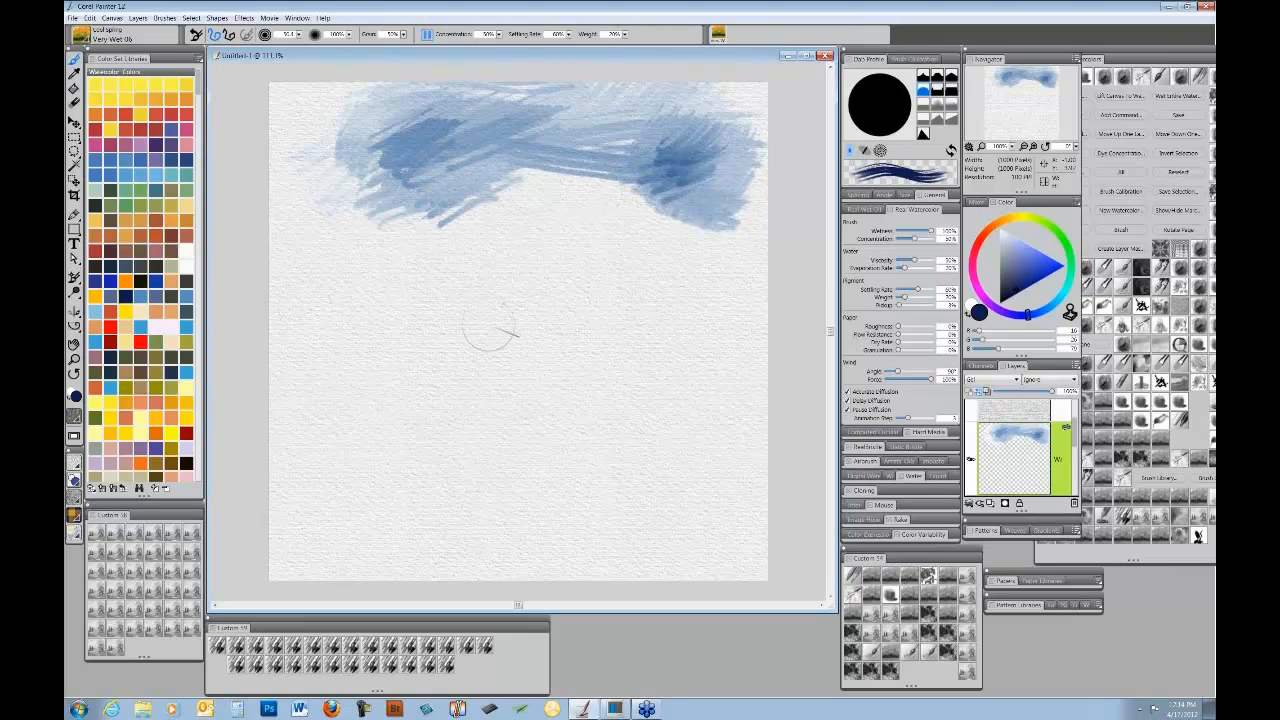
pyautogui.moveTo(487, 163)
pyautogui.mouseDown()
pyautogui.moveTo(458, 204)
pyautogui.moveTo(538, 184)
pyautogui.moveTo(505, 165)
pyautogui.moveTo(560, 95)
pyautogui.moveTo(360, 110)
pyautogui.moveTo(380, 120)
pyautogui.moveTo(386, 100)
pyautogui.moveTo(345, 140)
pyautogui.moveTo(395, 175)
pyautogui.moveTo(440, 125)
pyautogui.moveTo(565, 100)
pyautogui.moveTo(385, 152)
pyautogui.moveTo(460, 230)
pyautogui.moveTo(405, 225)
pyautogui.moveTo(330, 165)
pyautogui.moveTo(339, 100)
pyautogui.moveTo(340, 135)
pyautogui.moveTo(302, 145)
pyautogui.moveTo(375, 220)
pyautogui.mouseUp()
pyautogui.moveTo(688, 195)
pyautogui.mouseDown()
pyautogui.moveTo(760, 150)
pyautogui.moveTo(725, 88)
pyautogui.mouseUp()
pyautogui.moveTo(612, 158)
pyautogui.mouseDown()
pyautogui.moveTo(622, 152)
pyautogui.moveTo(599, 167)
pyautogui.mouseUp()
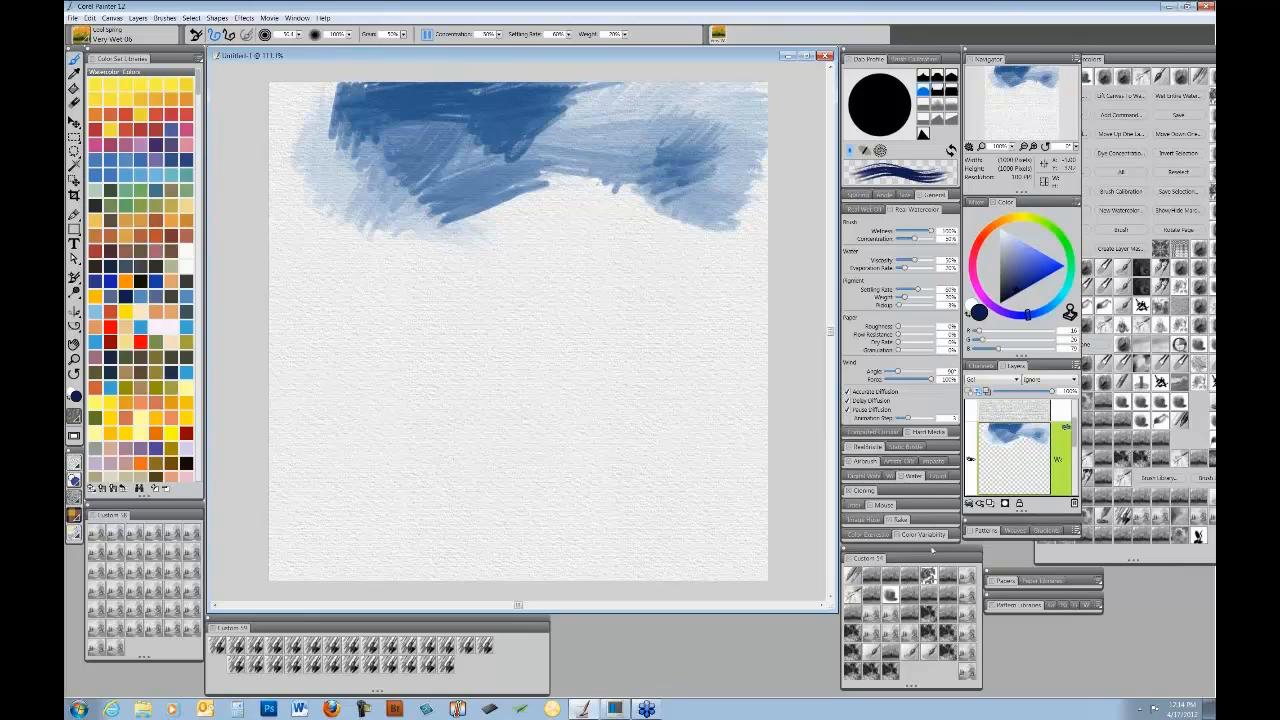
# - Select the Very Wet 06 A brush variant and switch its preview to show the actual captured dab
pyautogui.click(910, 612)
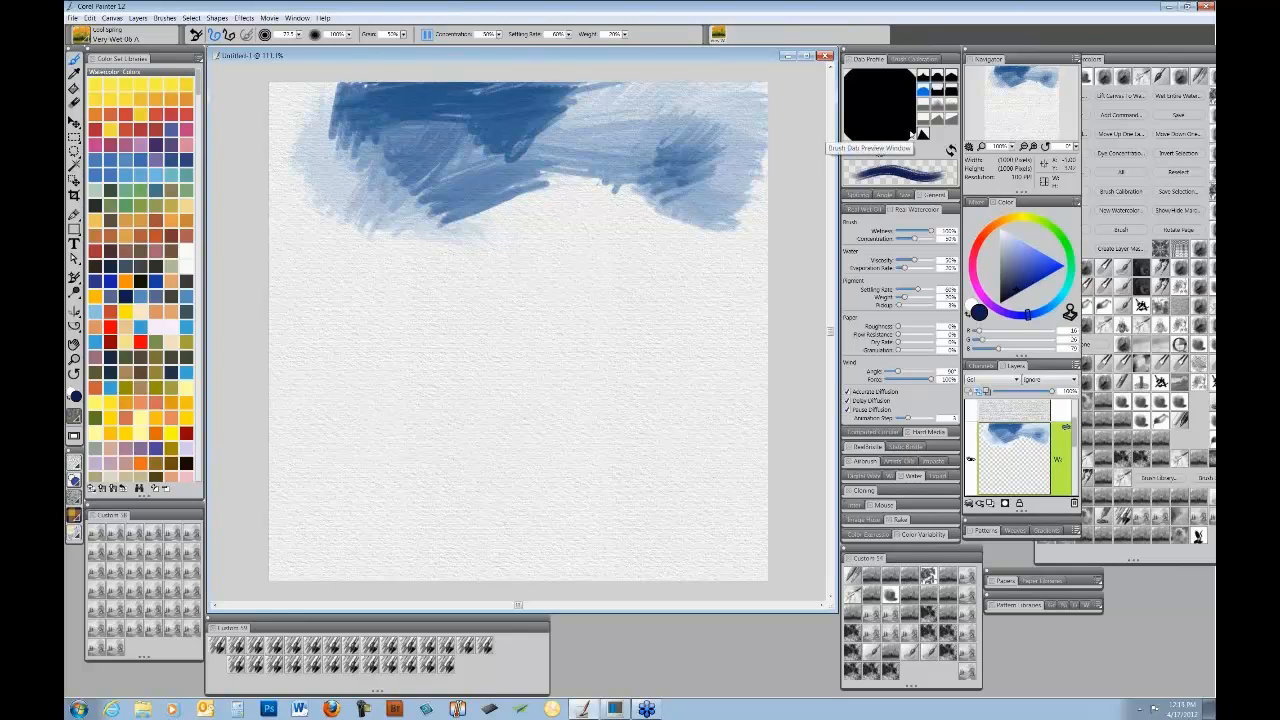
pyautogui.click(909, 139)
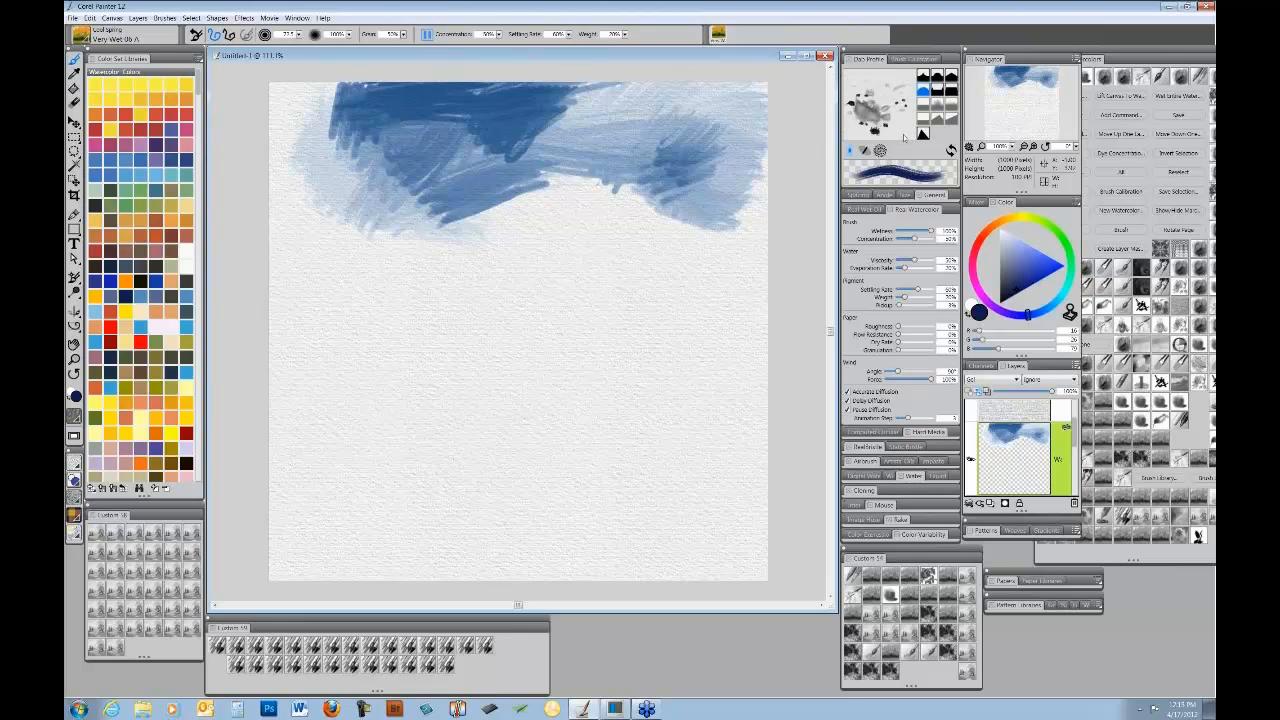
pyautogui.click(905, 138)
pyautogui.click(909, 135)
pyautogui.click(880, 151)
pyautogui.click(881, 154)
# - Paint denser blue over the large left cloud and darken the smaller cloud on the right
pyautogui.moveTo(386, 140)
pyautogui.mouseDown()
pyautogui.moveTo(319, 95)
pyautogui.moveTo(343, 108)
pyautogui.moveTo(340, 140)
pyautogui.moveTo(331, 117)
pyautogui.moveTo(335, 168)
pyautogui.moveTo(354, 139)
pyautogui.moveTo(368, 181)
pyautogui.moveTo(394, 189)
pyautogui.moveTo(411, 177)
pyautogui.moveTo(380, 165)
pyautogui.moveTo(313, 188)
pyautogui.moveTo(403, 160)
pyautogui.moveTo(415, 170)
pyautogui.moveTo(372, 186)
pyautogui.moveTo(404, 145)
pyautogui.moveTo(358, 142)
pyautogui.moveTo(358, 121)
pyautogui.moveTo(336, 115)
pyautogui.moveTo(395, 73)
pyautogui.moveTo(397, 180)
pyautogui.moveTo(436, 181)
pyautogui.moveTo(415, 220)
pyautogui.moveTo(433, 222)
pyautogui.moveTo(373, 209)
pyautogui.moveTo(537, 108)
pyautogui.moveTo(463, 118)
pyautogui.moveTo(557, 95)
pyautogui.moveTo(524, 128)
pyautogui.moveTo(542, 140)
pyautogui.moveTo(496, 143)
pyautogui.moveTo(560, 130)
pyautogui.moveTo(585, 140)
pyautogui.moveTo(577, 155)
pyautogui.moveTo(645, 138)
pyautogui.moveTo(585, 98)
pyautogui.mouseUp()
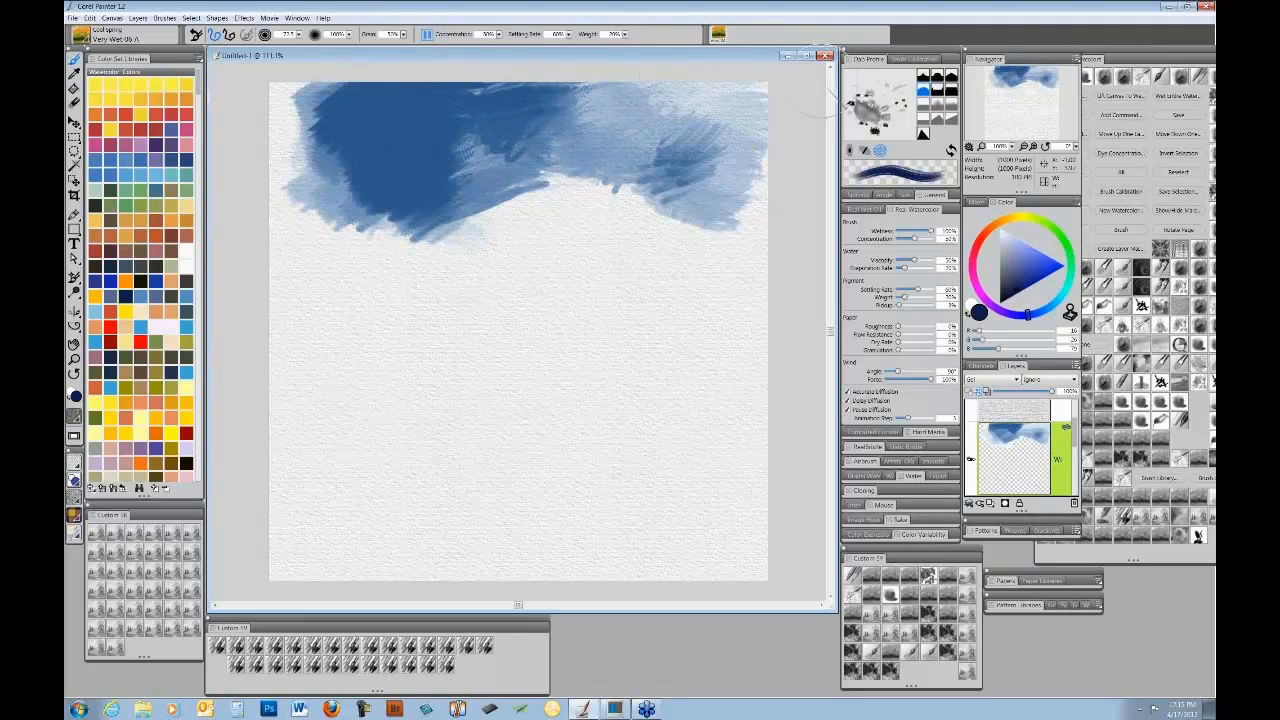
pyautogui.moveTo(731, 165)
pyautogui.mouseDown()
pyautogui.moveTo(678, 154)
pyautogui.moveTo(672, 166)
pyautogui.moveTo(690, 158)
pyautogui.moveTo(640, 150)
pyautogui.moveTo(717, 183)
pyautogui.mouseUp()
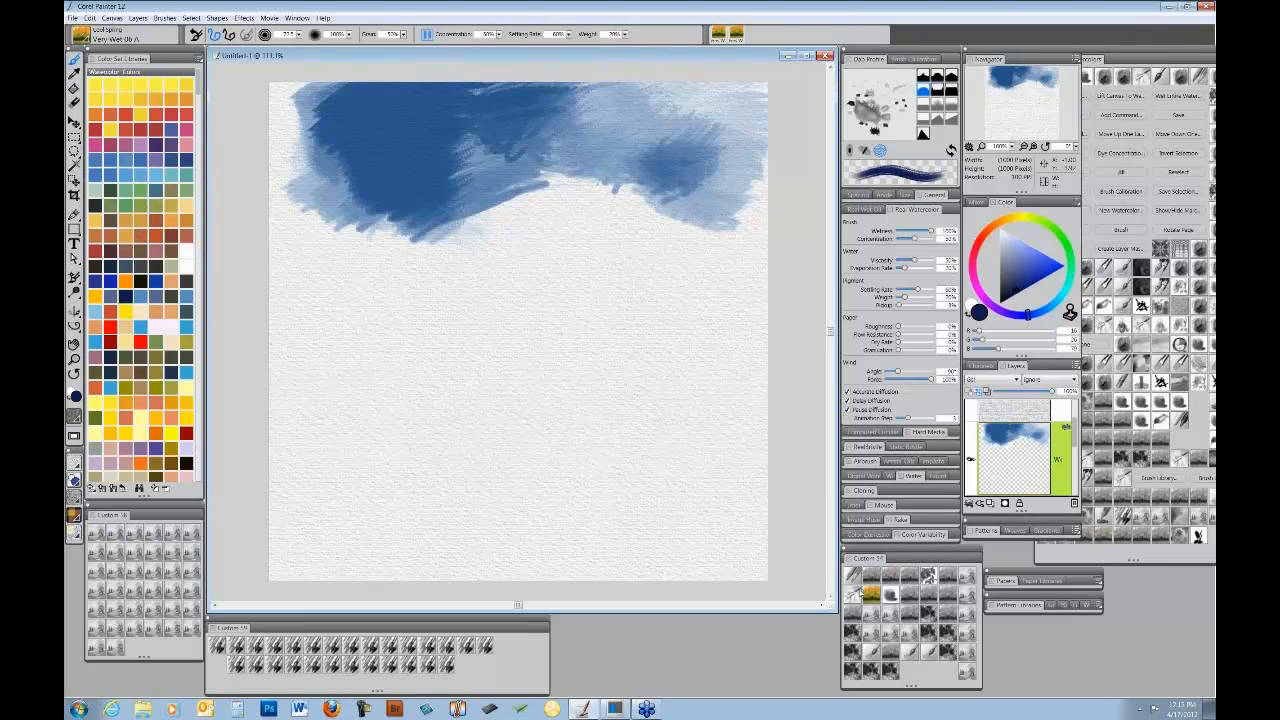
# - Return to the Very Wet 06 brush and paint a golden orange wash beneath the right-hand blue cloud
pyautogui.click(853, 614)
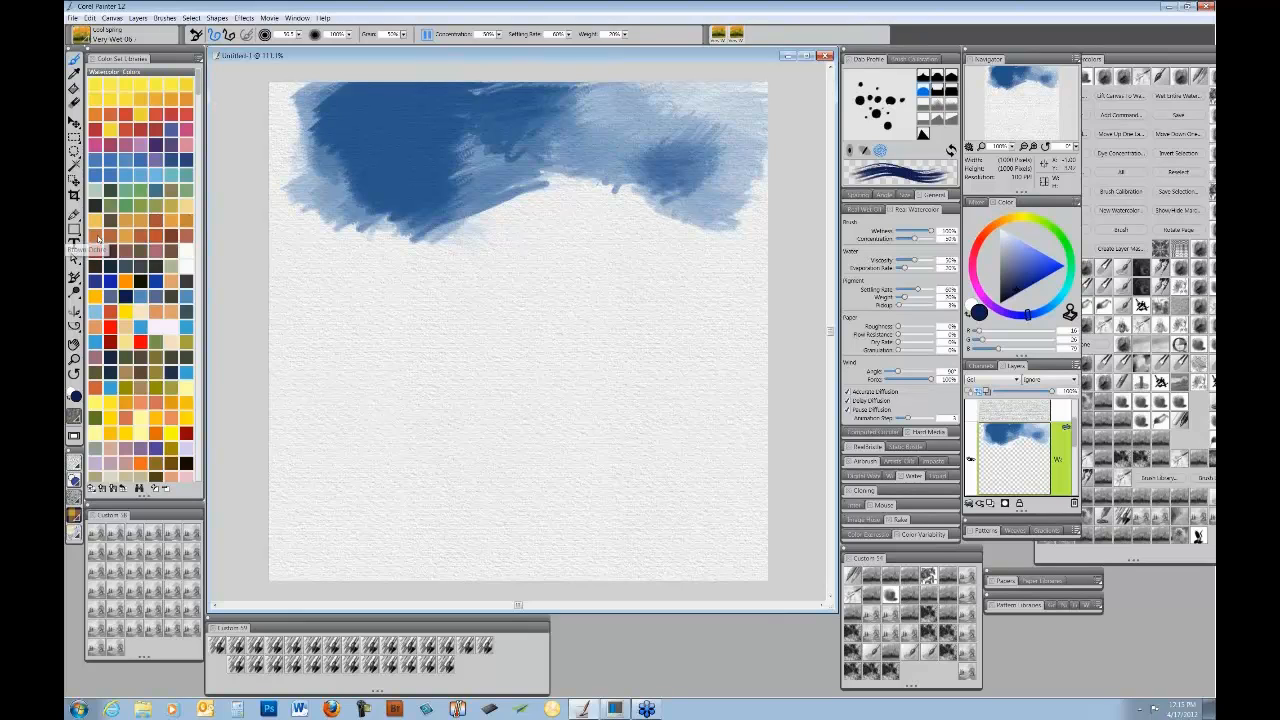
pyautogui.click(187, 221)
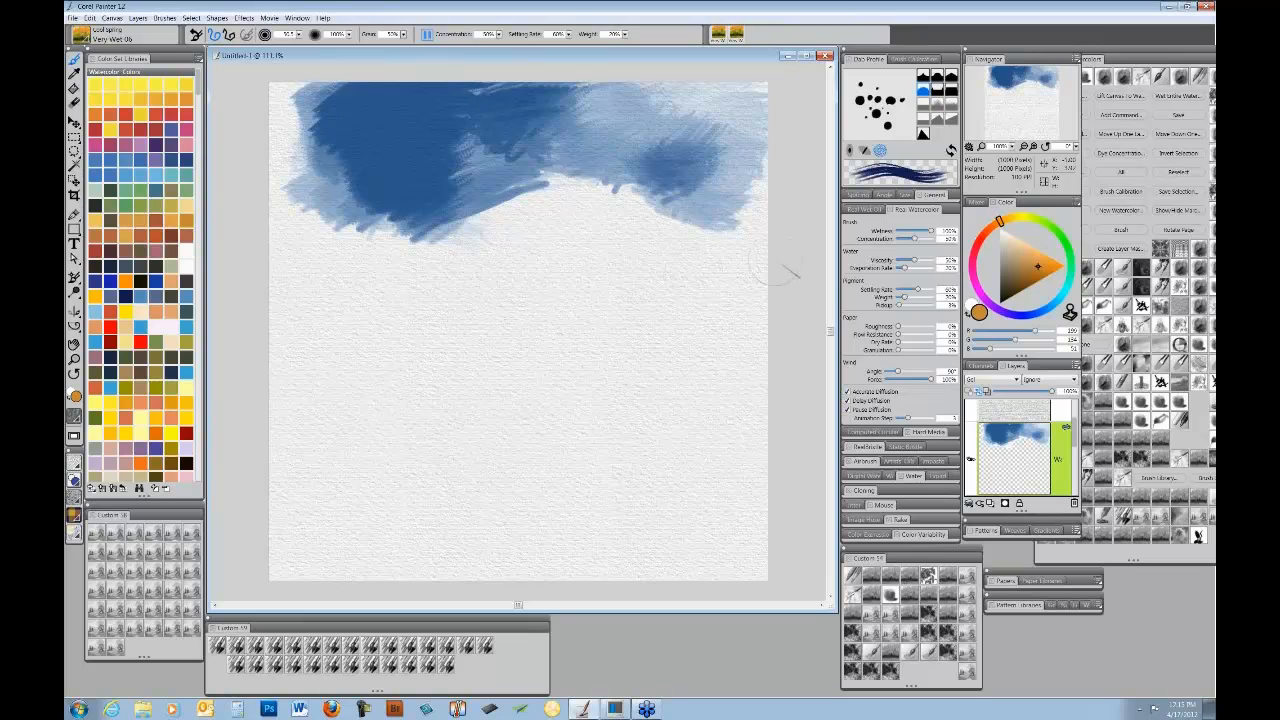
pyautogui.moveTo(700, 263)
pyautogui.mouseDown()
pyautogui.moveTo(750, 220)
pyautogui.moveTo(695, 257)
pyautogui.moveTo(748, 258)
pyautogui.moveTo(608, 280)
pyautogui.moveTo(693, 265)
pyautogui.moveTo(665, 292)
pyautogui.moveTo(568, 267)
pyautogui.moveTo(602, 292)
pyautogui.moveTo(574, 268)
pyautogui.moveTo(504, 250)
pyautogui.moveTo(588, 210)
pyautogui.moveTo(598, 190)
pyautogui.moveTo(563, 237)
pyautogui.moveTo(600, 255)
pyautogui.moveTo(656, 245)
pyautogui.moveTo(653, 268)
pyautogui.moveTo(693, 263)
pyautogui.moveTo(788, 192)
pyautogui.moveTo(751, 265)
pyautogui.moveTo(728, 280)
pyautogui.moveTo(648, 272)
pyautogui.moveTo(703, 300)
pyautogui.moveTo(646, 283)
pyautogui.moveTo(736, 297)
pyautogui.moveTo(643, 318)
pyautogui.moveTo(746, 280)
pyautogui.moveTo(748, 315)
pyautogui.moveTo(705, 304)
pyautogui.mouseUp()
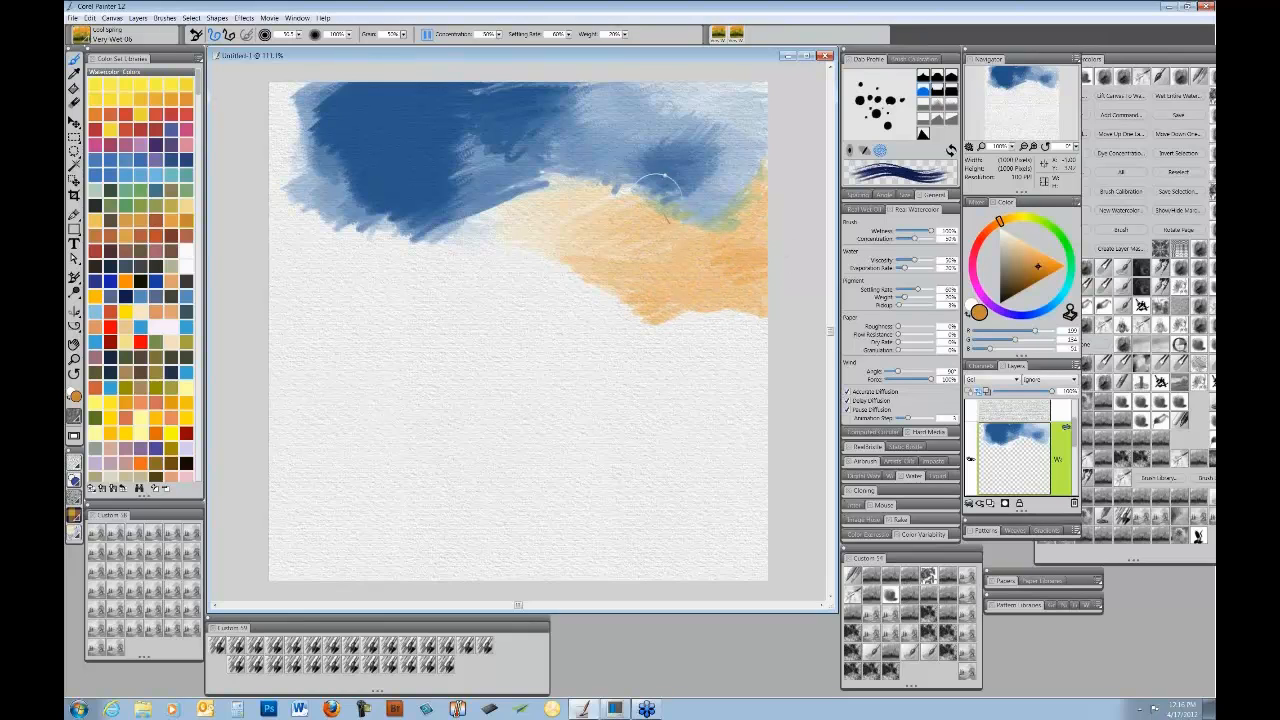
# - Choose a rose pink and blend it over the orange wash and along the lower edges of the blue clouds
pyautogui.click(171, 131)
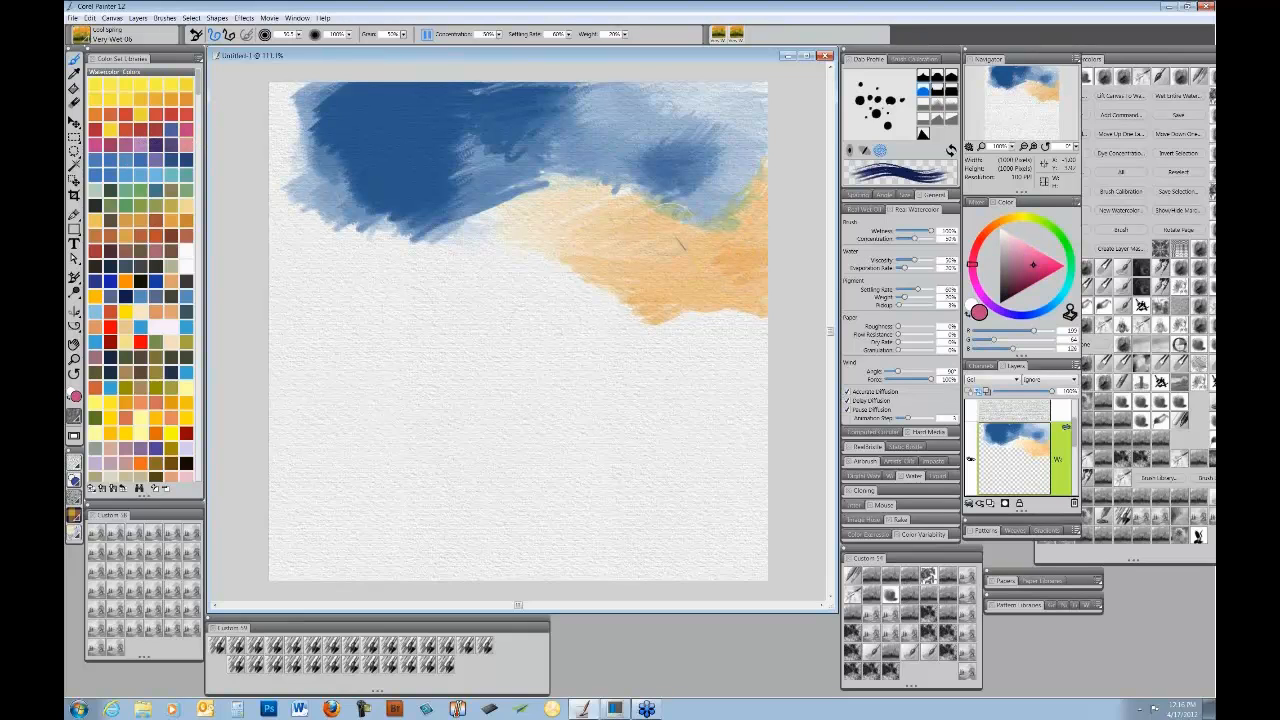
pyautogui.moveTo(643, 262); pyautogui.dragTo(665, 235)
pyautogui.moveTo(683, 210)
pyautogui.mouseDown()
pyautogui.moveTo(600, 222)
pyautogui.moveTo(610, 195)
pyautogui.moveTo(597, 188)
pyautogui.moveTo(510, 210)
pyautogui.mouseUp()
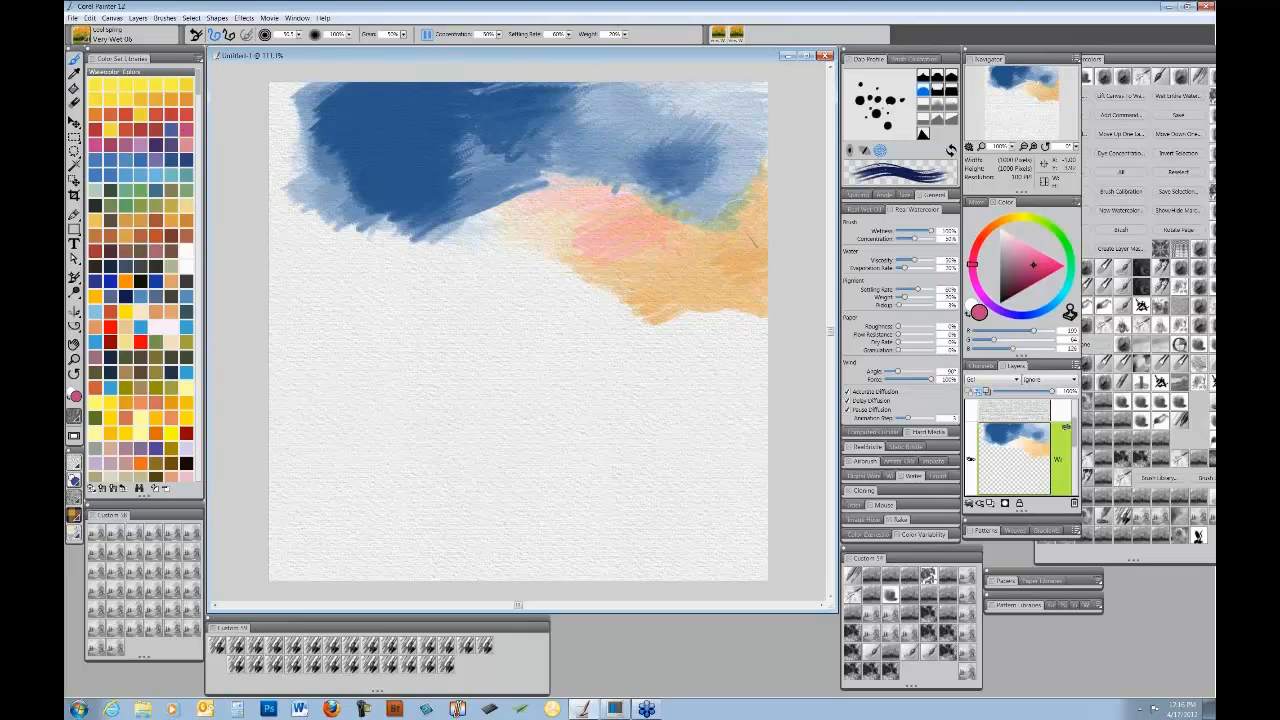
pyautogui.moveTo(690, 243)
pyautogui.mouseDown()
pyautogui.moveTo(718, 201)
pyautogui.moveTo(770, 208)
pyautogui.moveTo(693, 217)
pyautogui.moveTo(618, 272)
pyautogui.moveTo(546, 248)
pyautogui.moveTo(663, 303)
pyautogui.moveTo(721, 291)
pyautogui.mouseUp()
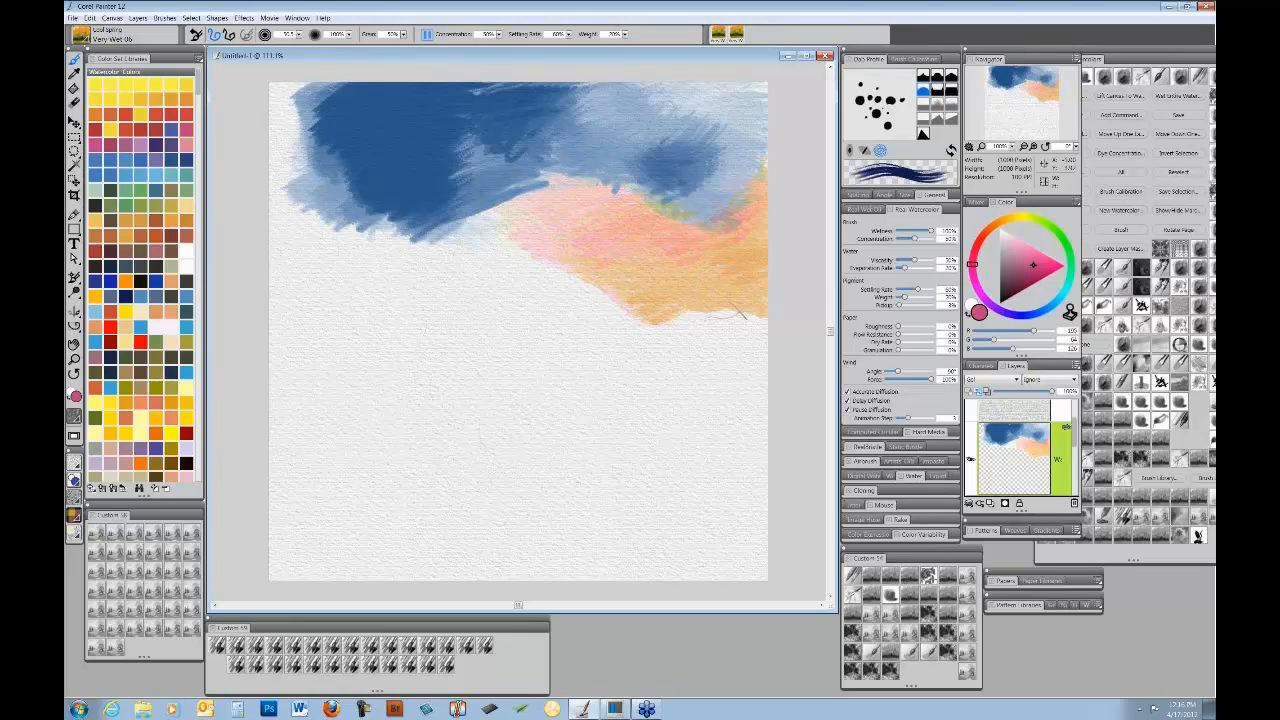
pyautogui.moveTo(753, 150)
pyautogui.mouseDown()
pyautogui.moveTo(706, 151)
pyautogui.moveTo(776, 179)
pyautogui.moveTo(706, 184)
pyautogui.moveTo(707, 170)
pyautogui.mouseUp()
pyautogui.moveTo(505, 195)
pyautogui.mouseDown()
pyautogui.moveTo(480, 220)
pyautogui.moveTo(502, 205)
pyautogui.mouseUp()
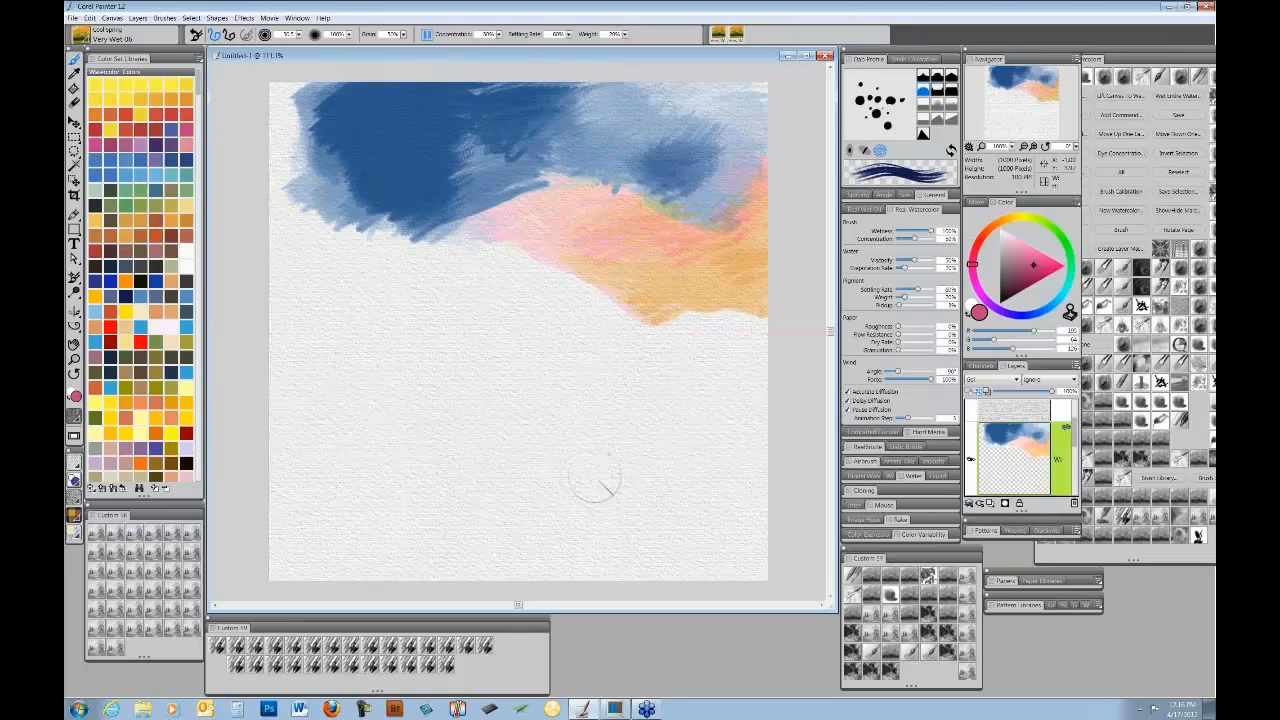
# - Expand the Papers panel, try inverting the paper grain and restore it, and raise the paper brightness slightly
pyautogui.moveTo(1004, 579); pyautogui.dragTo(609, 429)
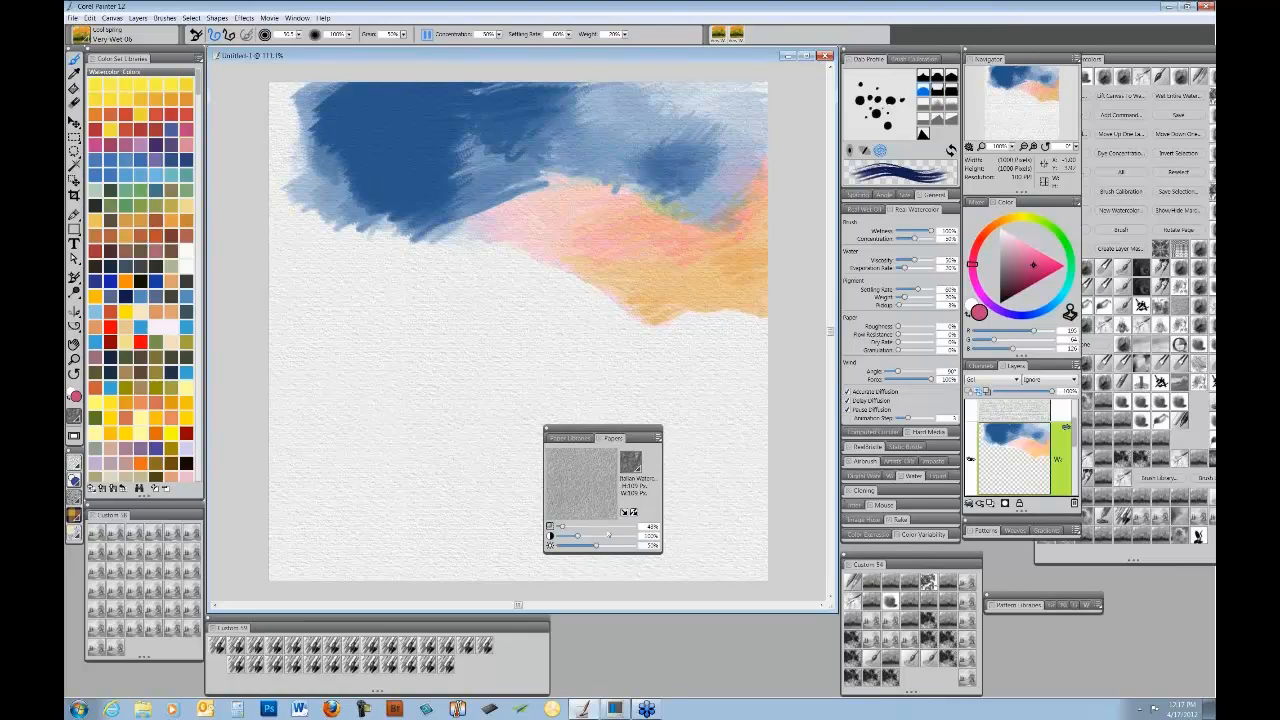
pyautogui.click(632, 512)
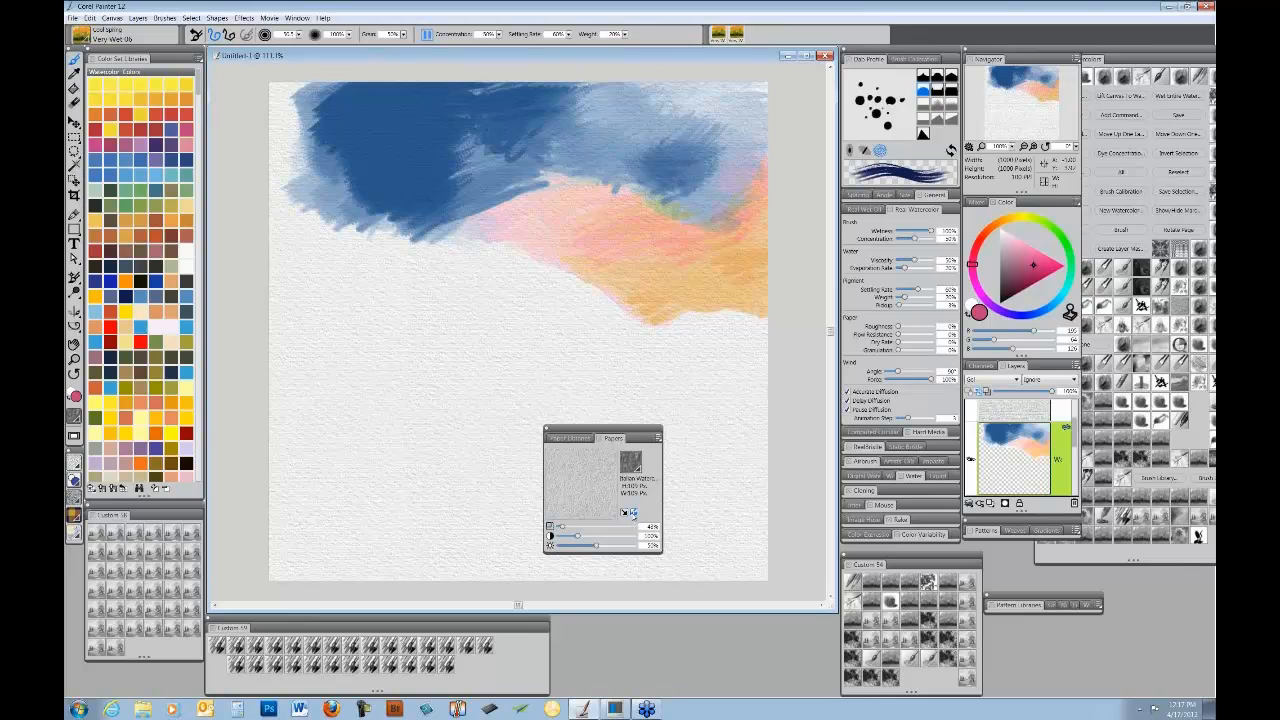
pyautogui.click(632, 514)
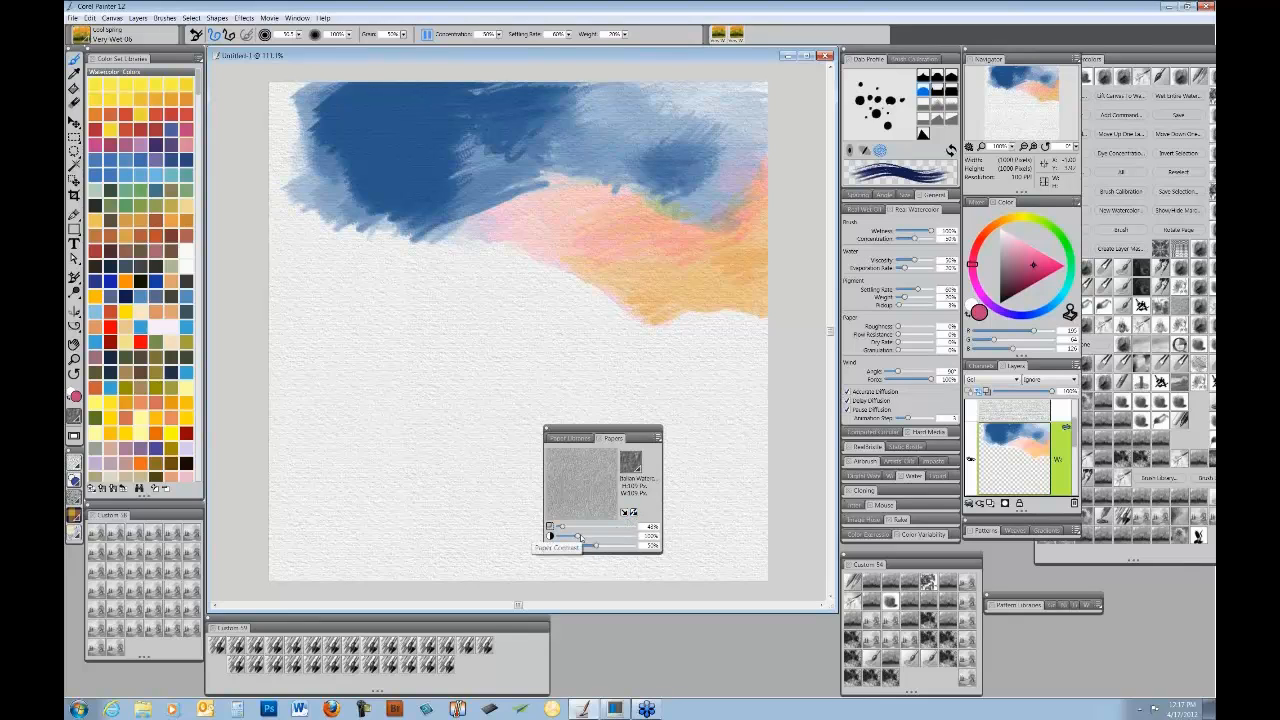
pyautogui.moveTo(596, 546)
pyautogui.mouseDown()
pyautogui.moveTo(615, 546)
pyautogui.moveTo(577, 540)
pyautogui.moveTo(600, 546)
pyautogui.mouseUp()
pyautogui.moveTo(622, 432); pyautogui.dragTo(1064, 580)
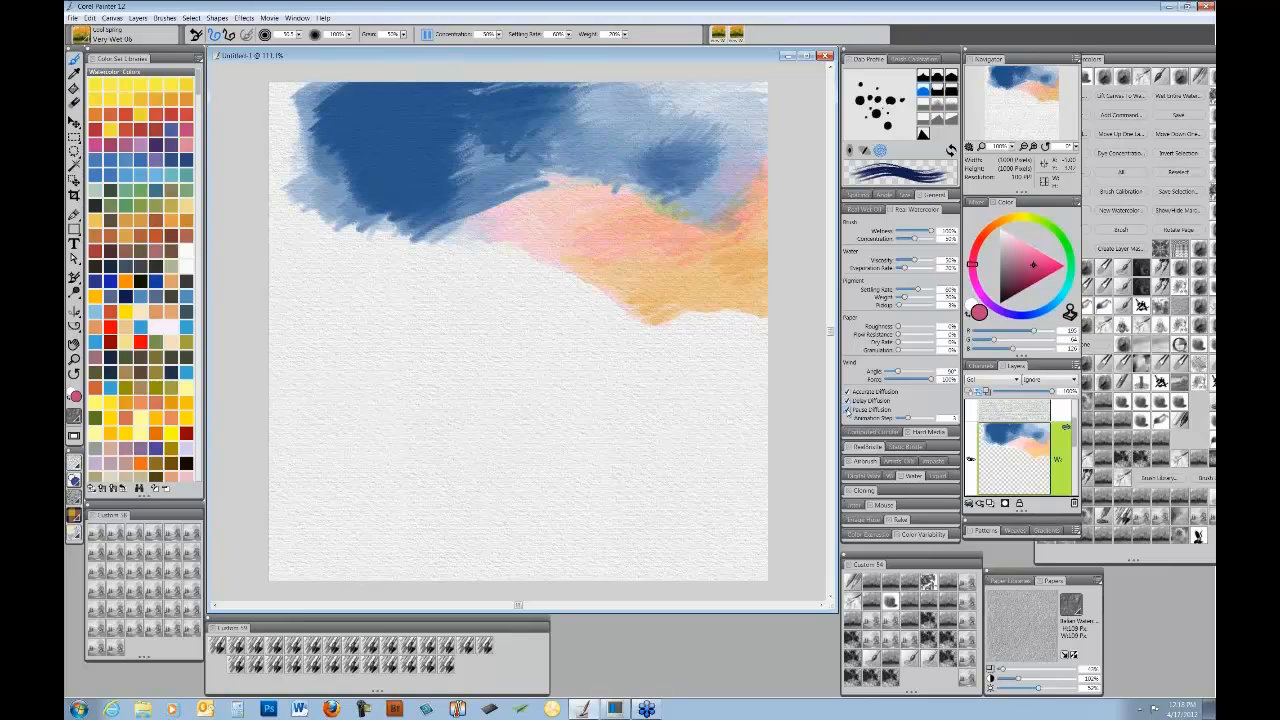
# - Turn off Pause Diffusion to let the painted sky diffuse and dry
pyautogui.click(848, 410)
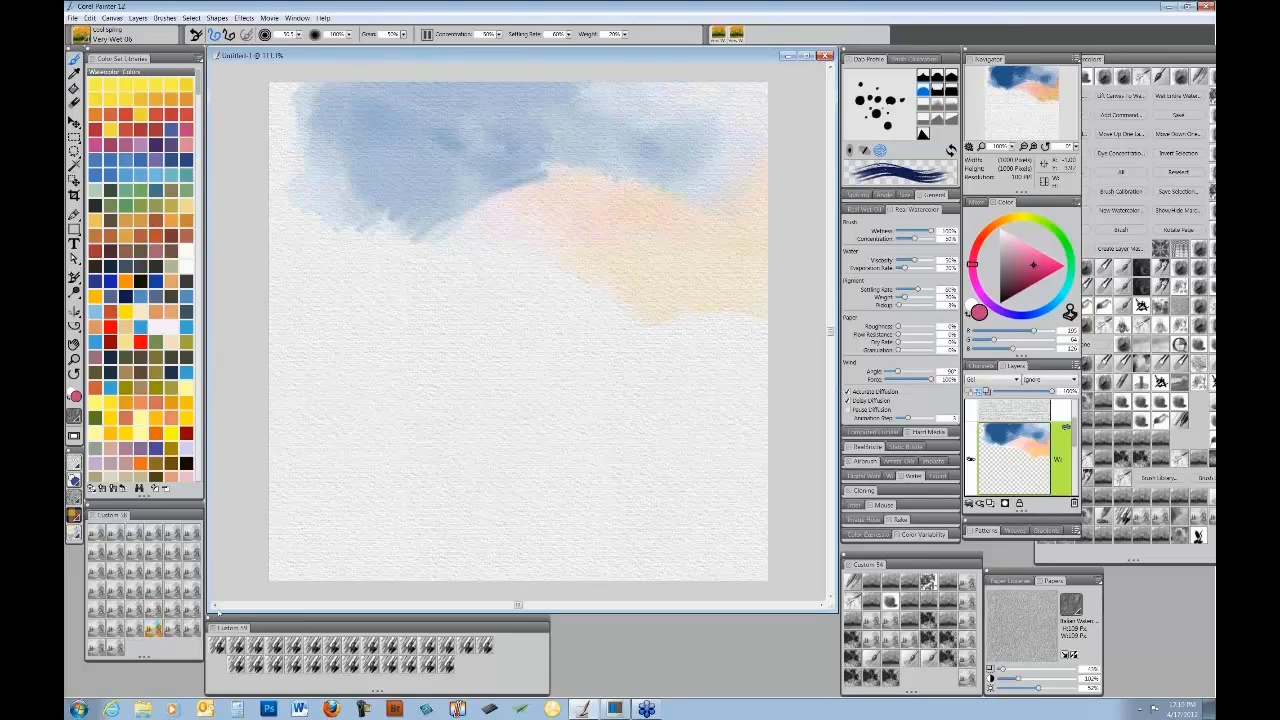
# - Select the Dry Stroke 20 brush, set its subcategory to Wet Remove Density, and lift color from the clouds
pyautogui.click(155, 628)
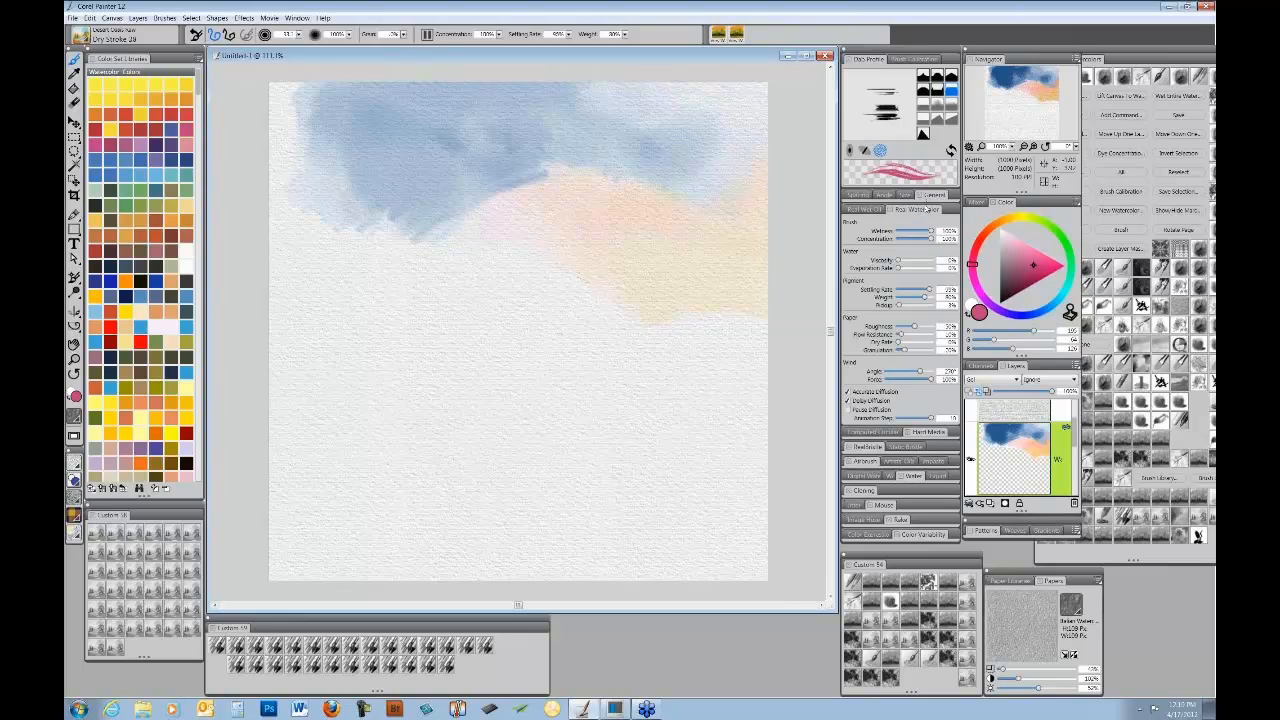
pyautogui.click(931, 207)
pyautogui.click(935, 198)
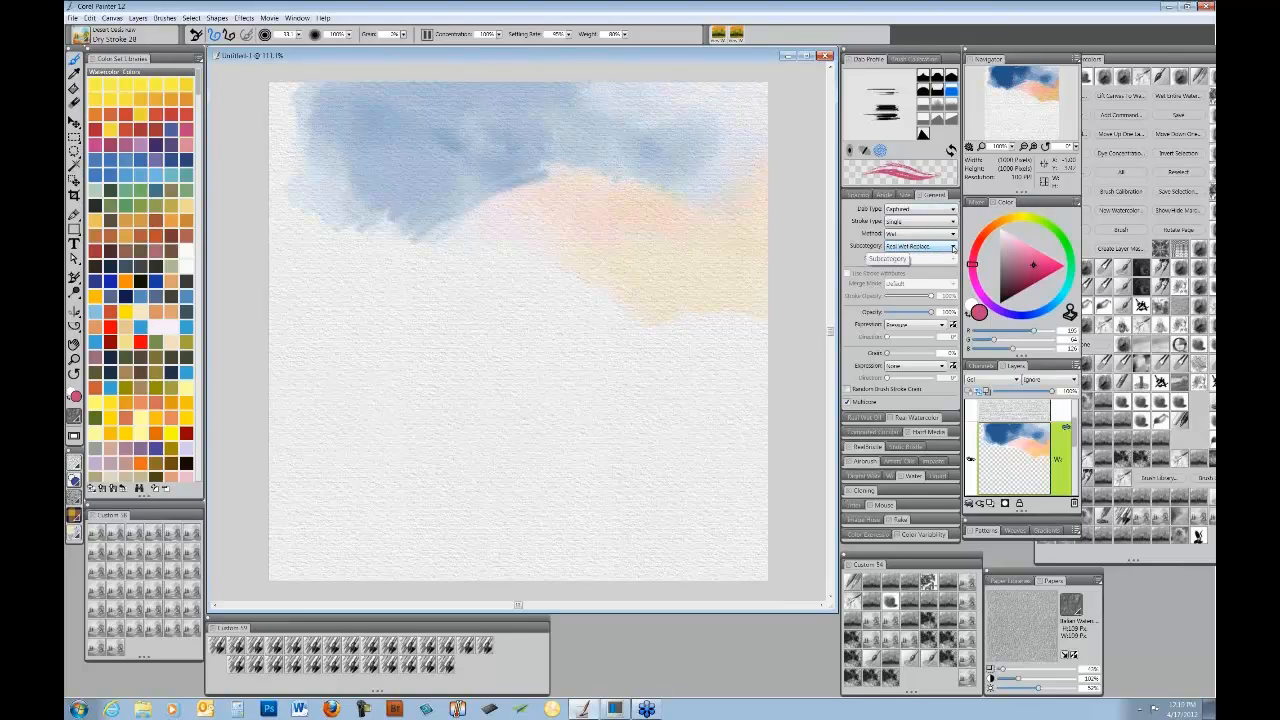
pyautogui.click(953, 246)
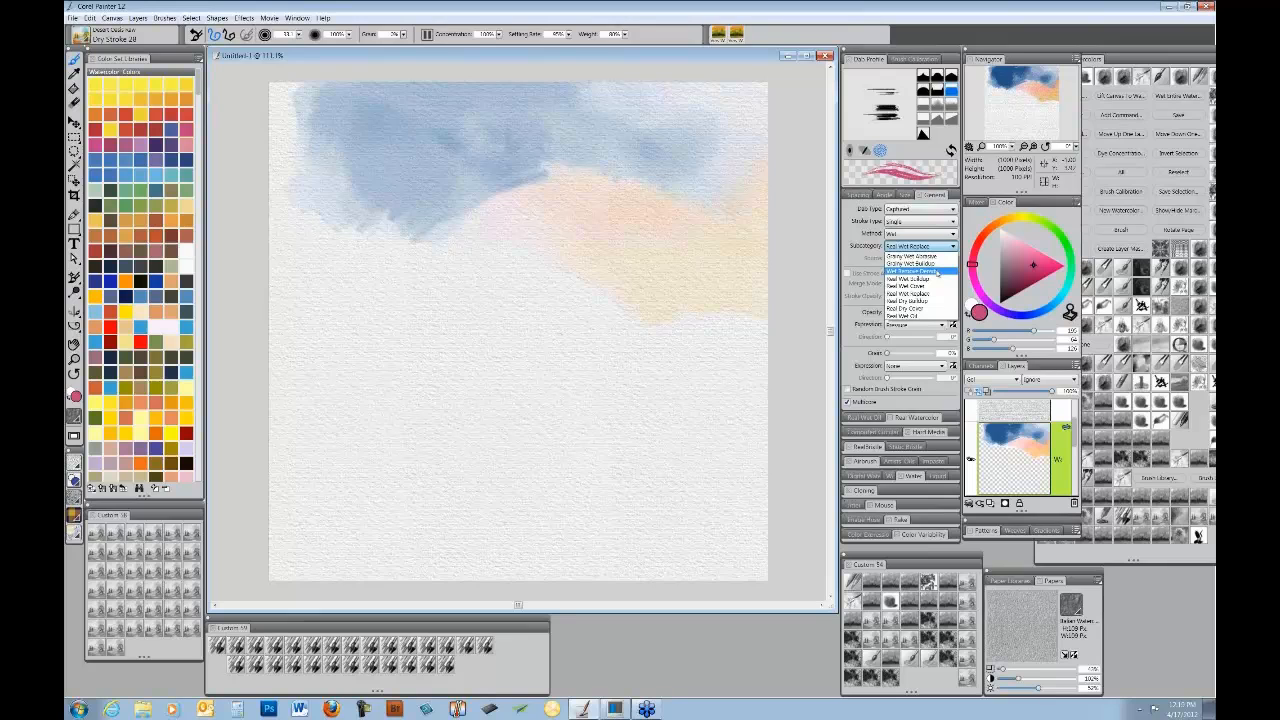
pyautogui.click(936, 272)
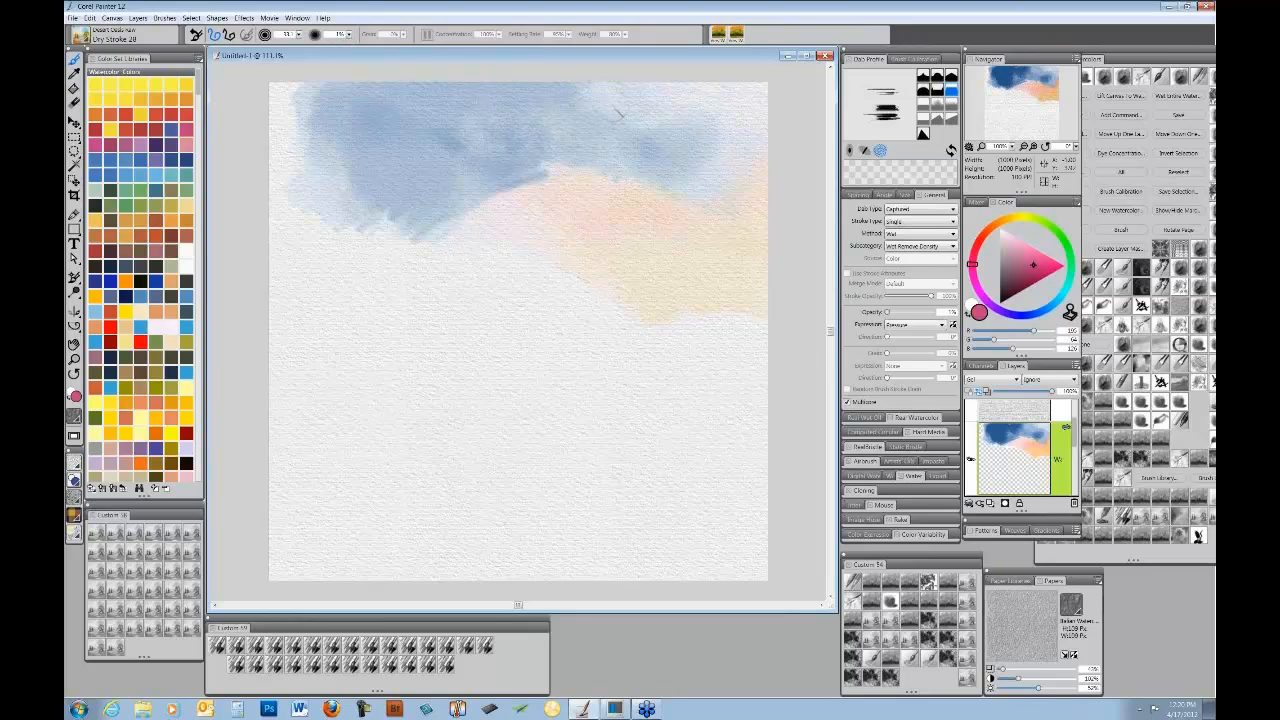
pyautogui.moveTo(619, 114); pyautogui.dragTo(616, 109)
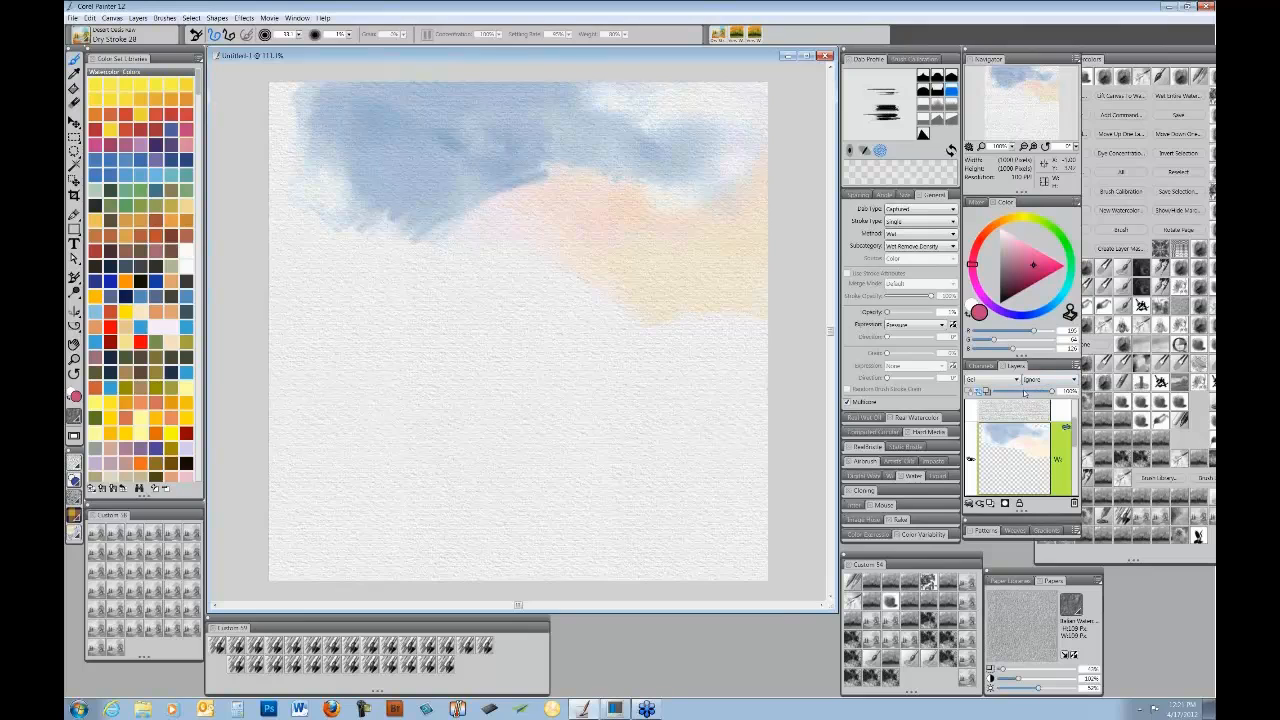
# - Try a lower opacity on the watercolor layer, then restore it to 100%
pyautogui.moveTo(1012, 396); pyautogui.dragTo(1009, 394)
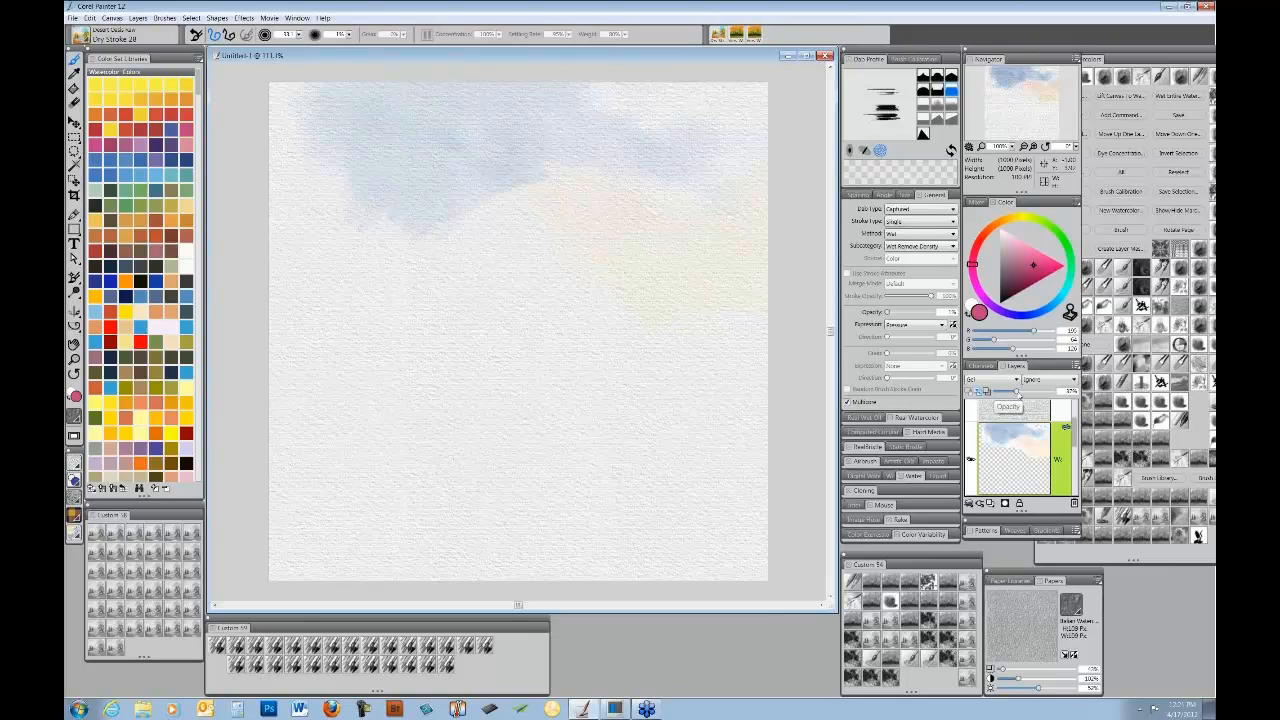
pyautogui.moveTo(1017, 393); pyautogui.dragTo(1064, 392)
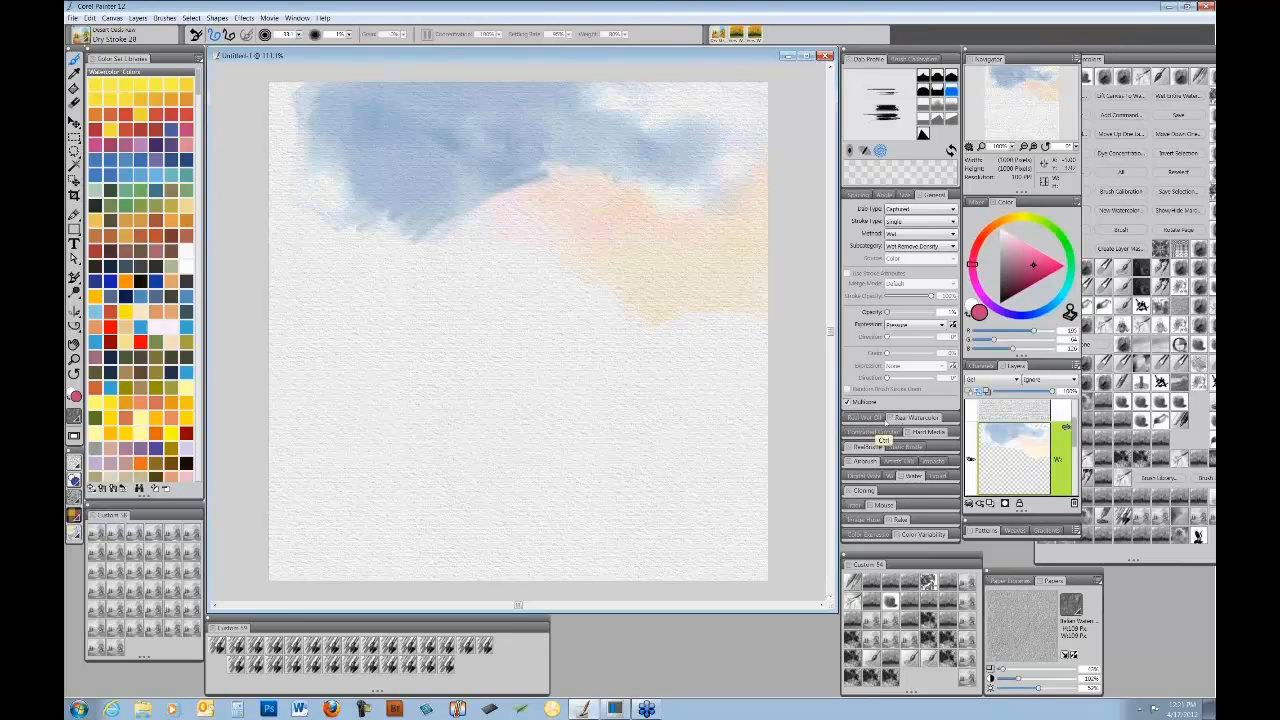
# - Create a new blank document, select the Very Wet 06 brush, and display its Real Watercolor settings with Pause Diffusion on
pyautogui.hotkey('ctrl', 'n')
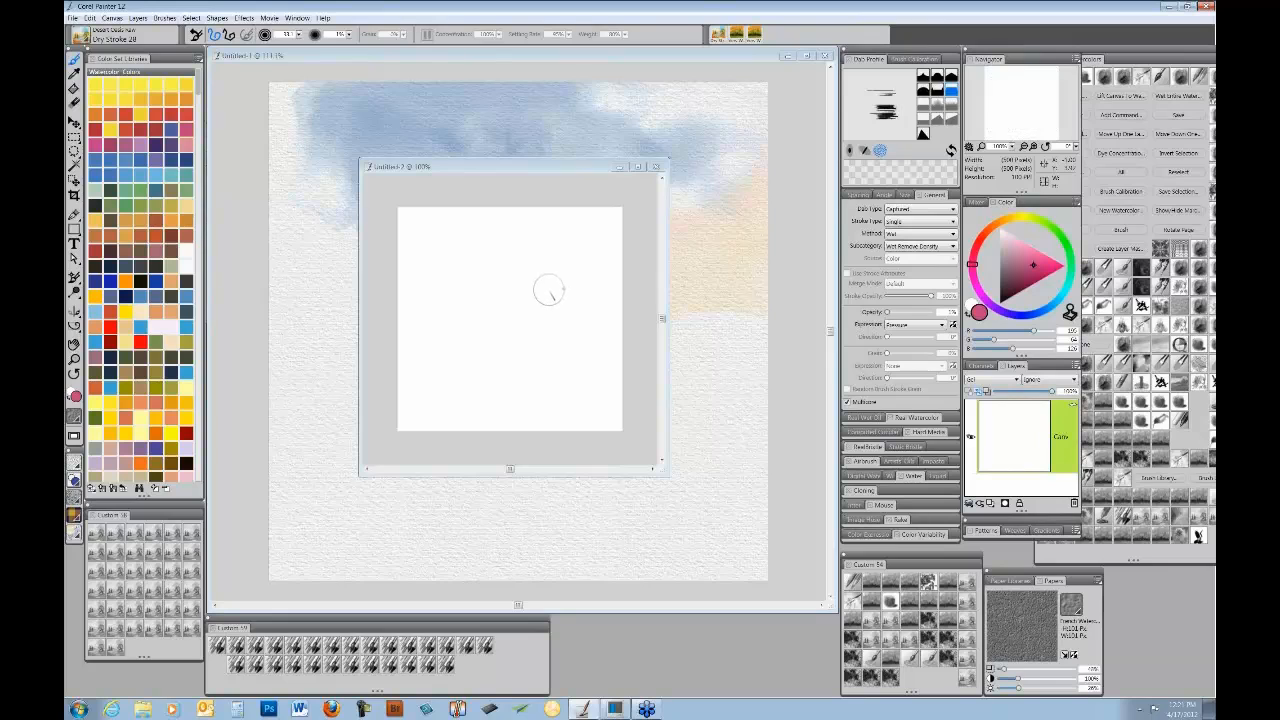
pyautogui.click(852, 620)
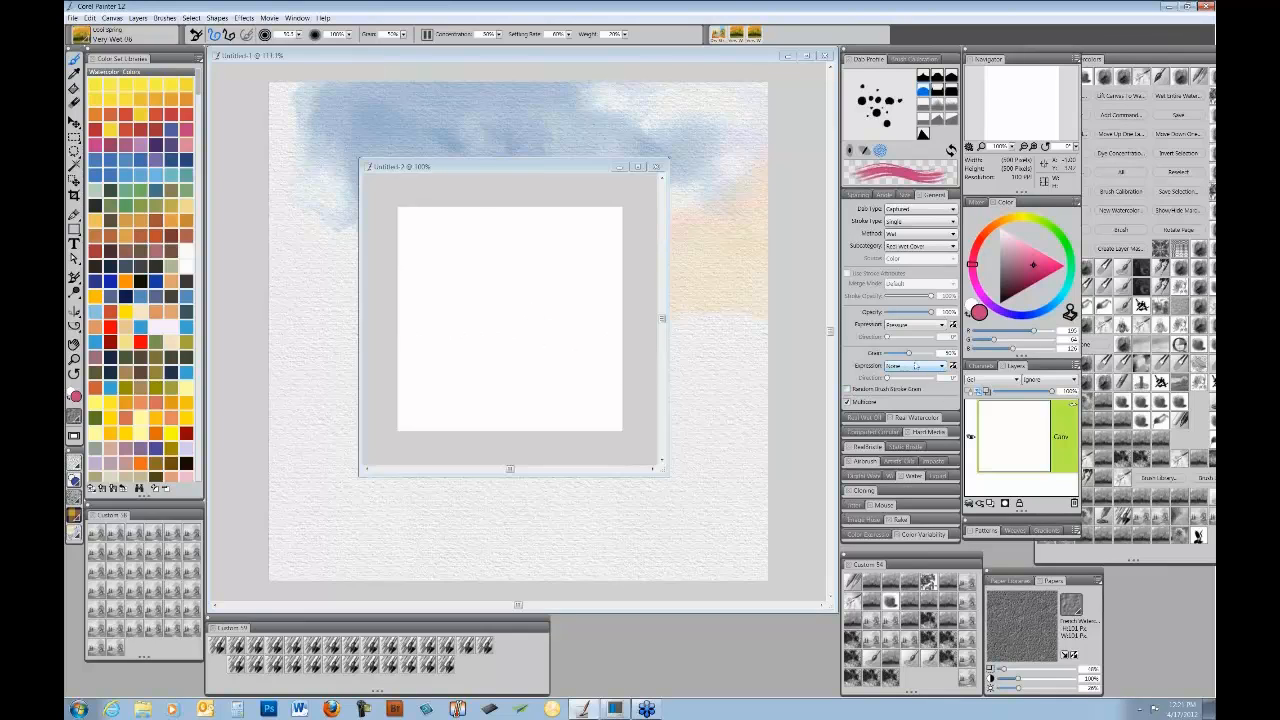
pyautogui.click(933, 196)
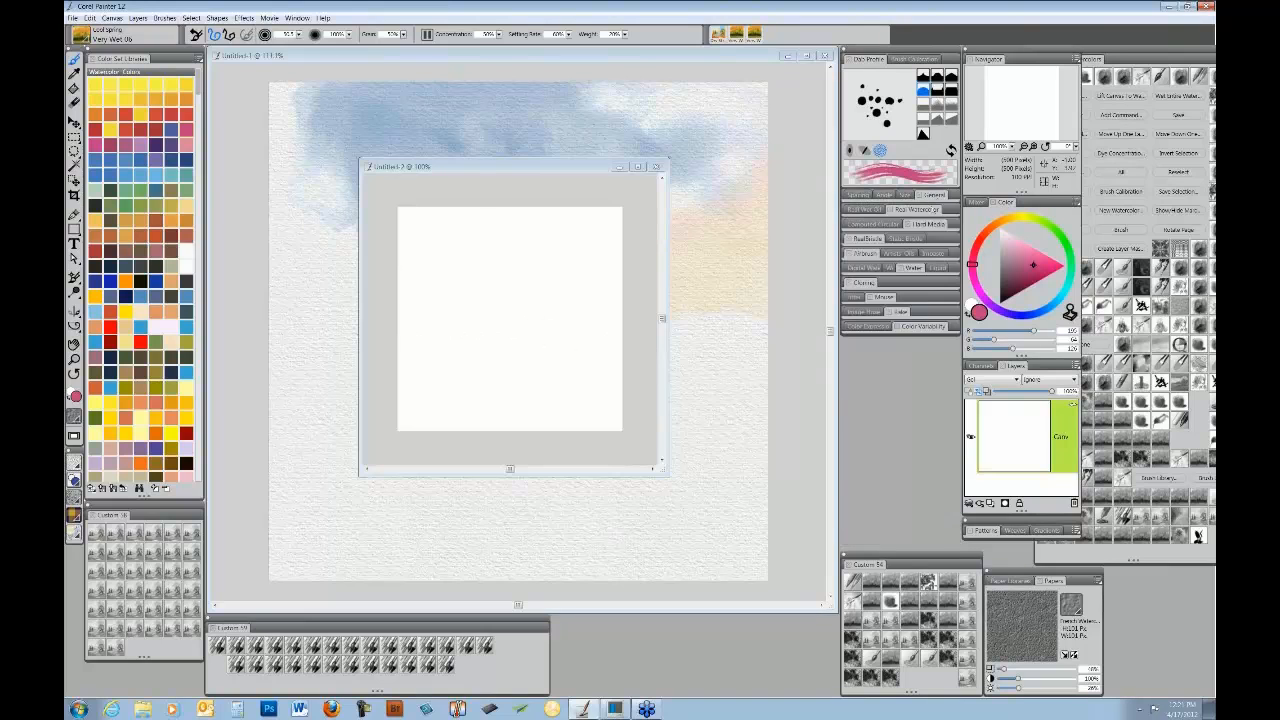
pyautogui.click(924, 210)
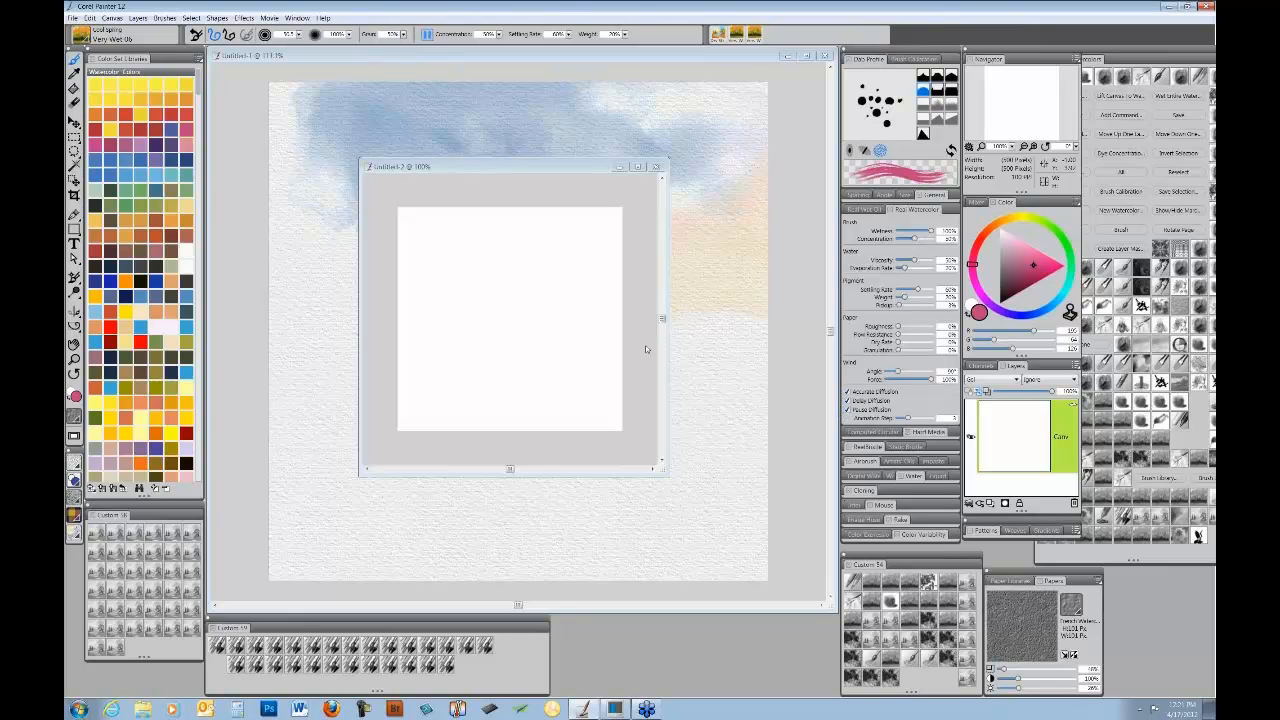
# - Paint overlapping pink strokes across the blank canvas and bring the custom watercolor palette beside it
pyautogui.moveTo(414, 286)
pyautogui.mouseDown()
pyautogui.moveTo(472, 245)
pyautogui.moveTo(462, 268)
pyautogui.moveTo(518, 298)
pyautogui.moveTo(575, 276)
pyautogui.moveTo(552, 262)
pyautogui.moveTo(563, 281)
pyautogui.moveTo(552, 286)
pyautogui.moveTo(579, 198)
pyautogui.moveTo(544, 312)
pyautogui.moveTo(614, 318)
pyautogui.moveTo(504, 308)
pyautogui.moveTo(371, 322)
pyautogui.moveTo(571, 312)
pyautogui.moveTo(536, 305)
pyautogui.moveTo(506, 328)
pyautogui.moveTo(556, 302)
pyautogui.moveTo(519, 355)
pyautogui.moveTo(575, 332)
pyautogui.mouseUp()
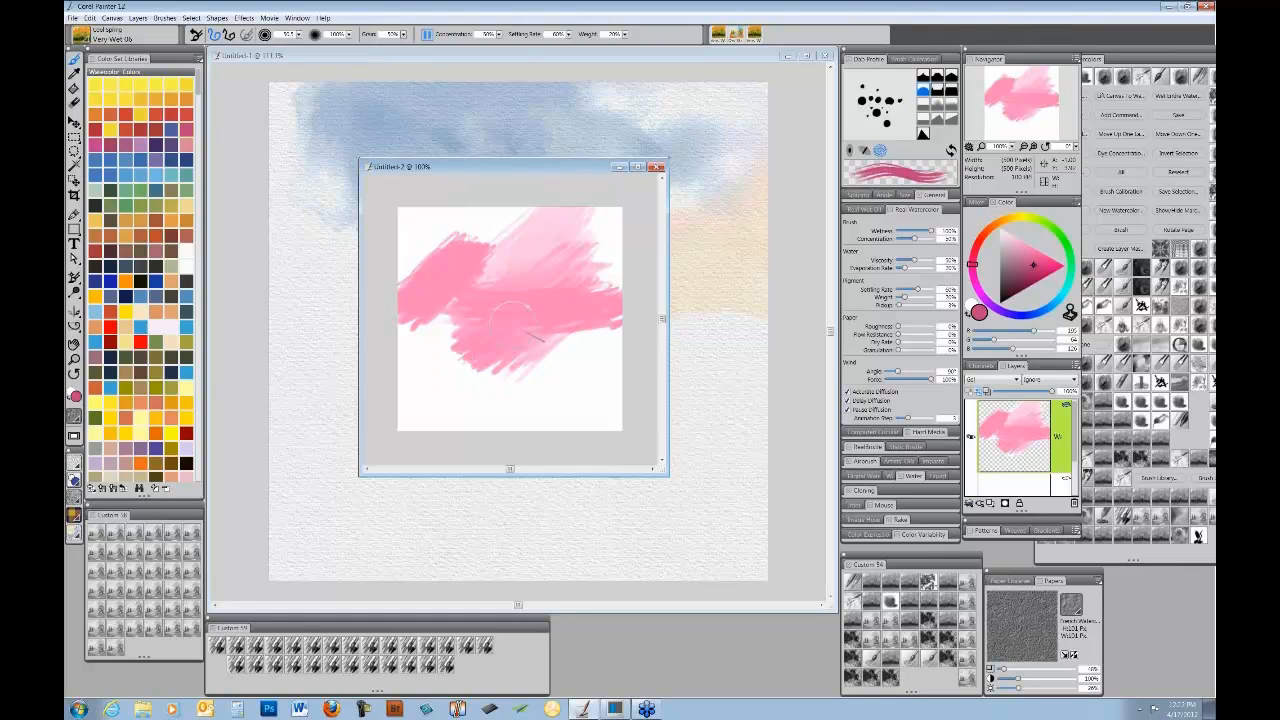
pyautogui.click(138, 18)
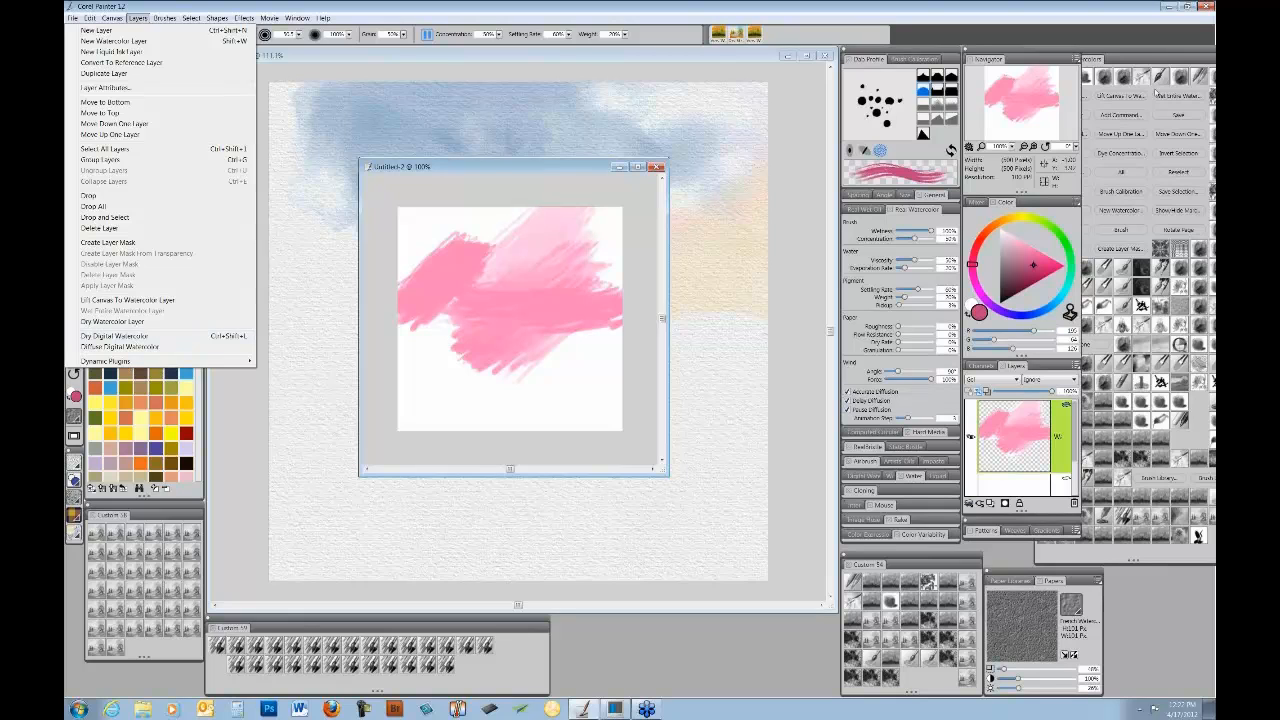
pyautogui.click(1140, 53)
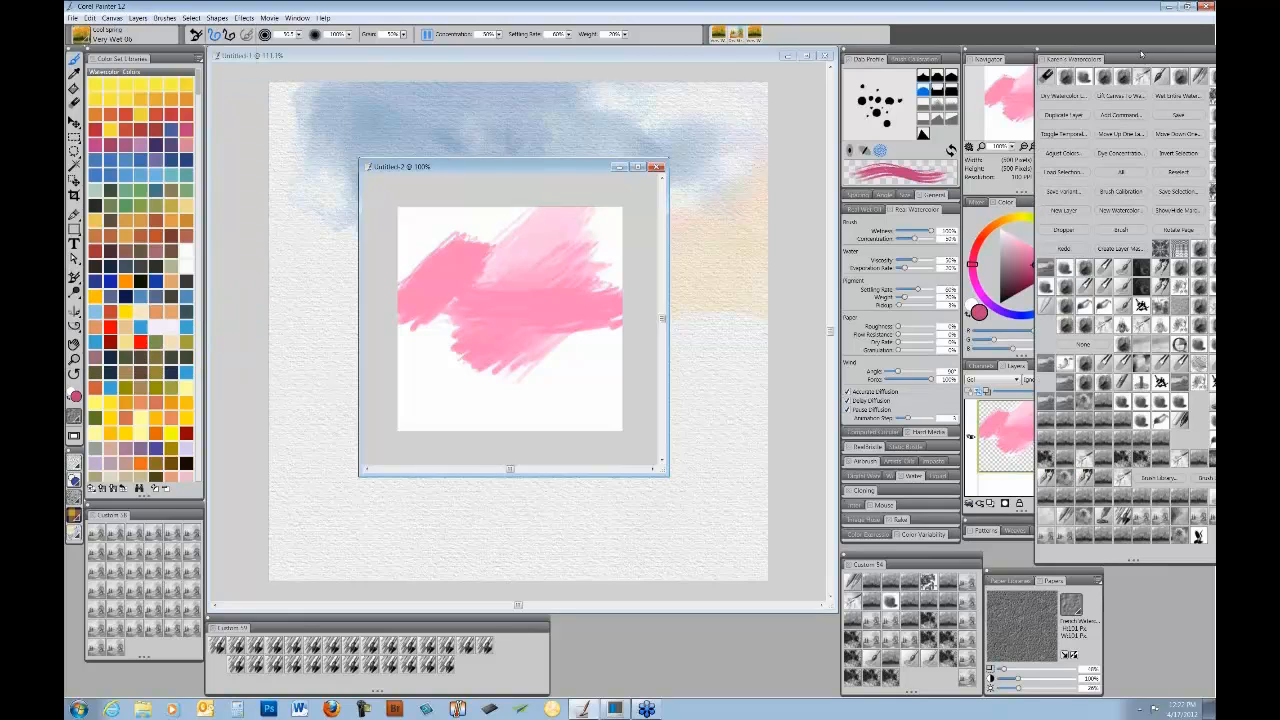
pyautogui.moveTo(1140, 54); pyautogui.dragTo(814, 84)
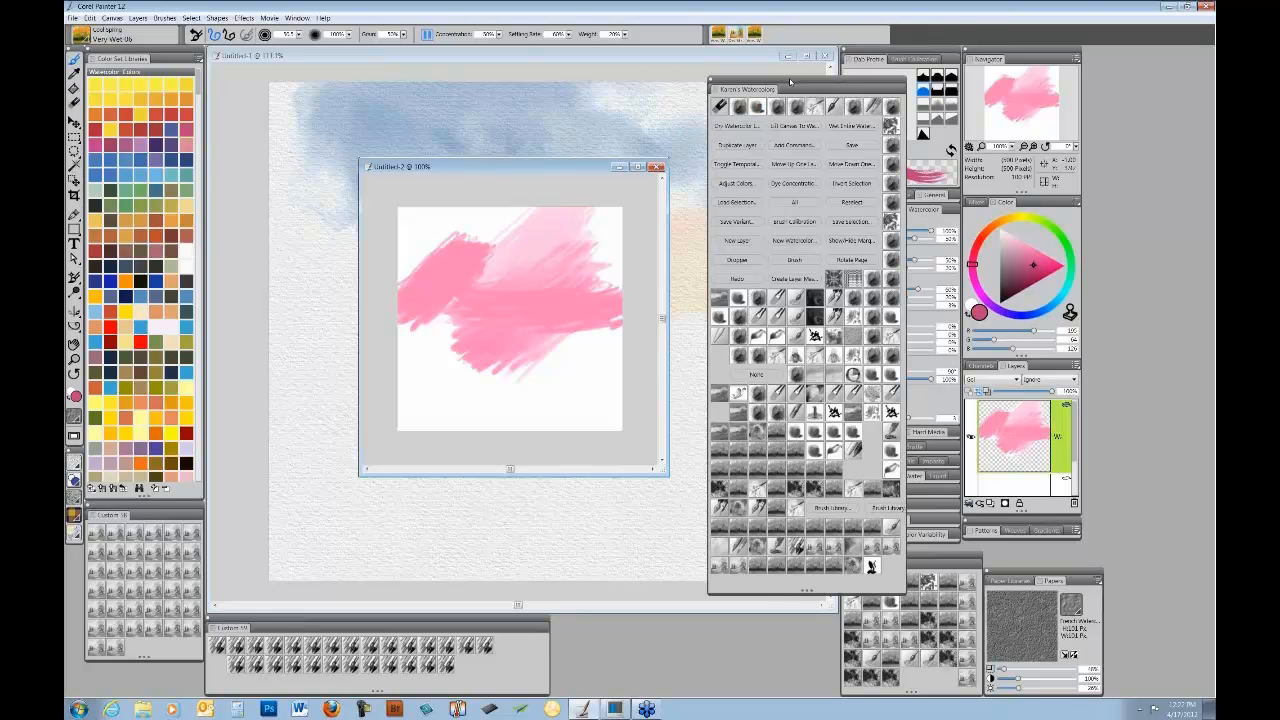
pyautogui.moveTo(790, 82); pyautogui.dragTo(729, 81)
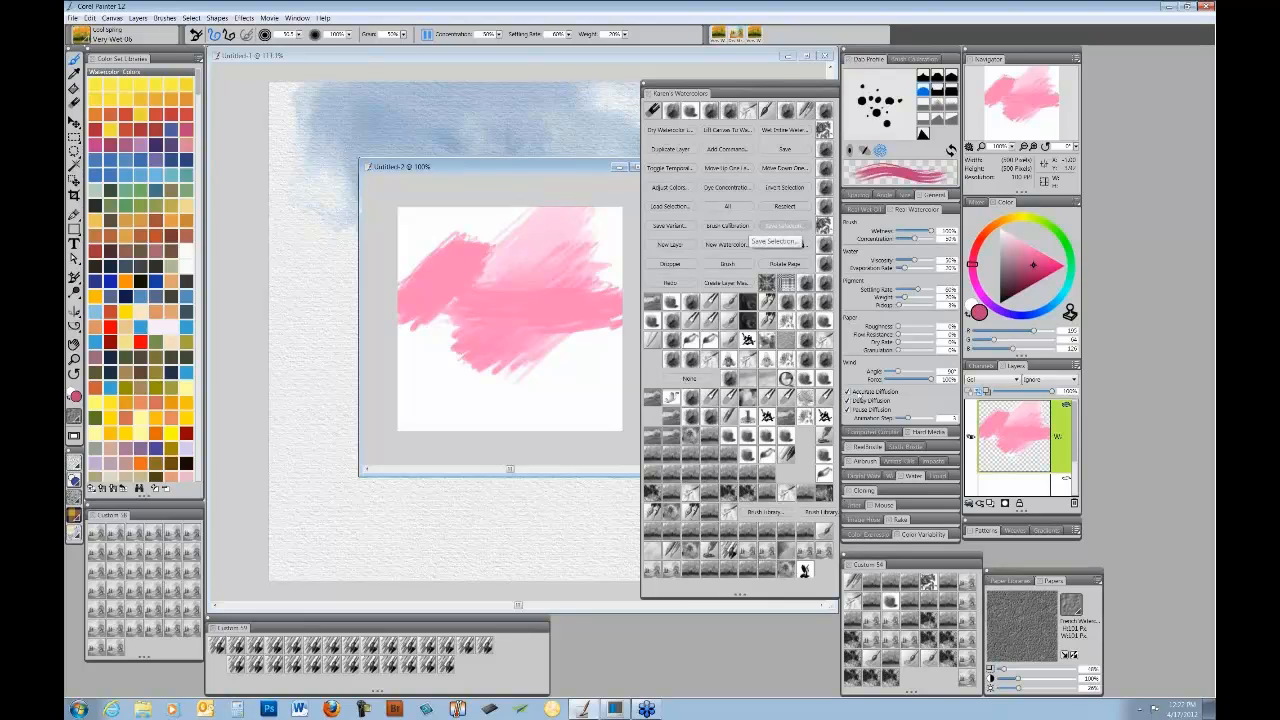
# - Turn Pause Diffusion off to let the pink strokes diffuse, turn it back on, and undo the paint
pyautogui.click(848, 410)
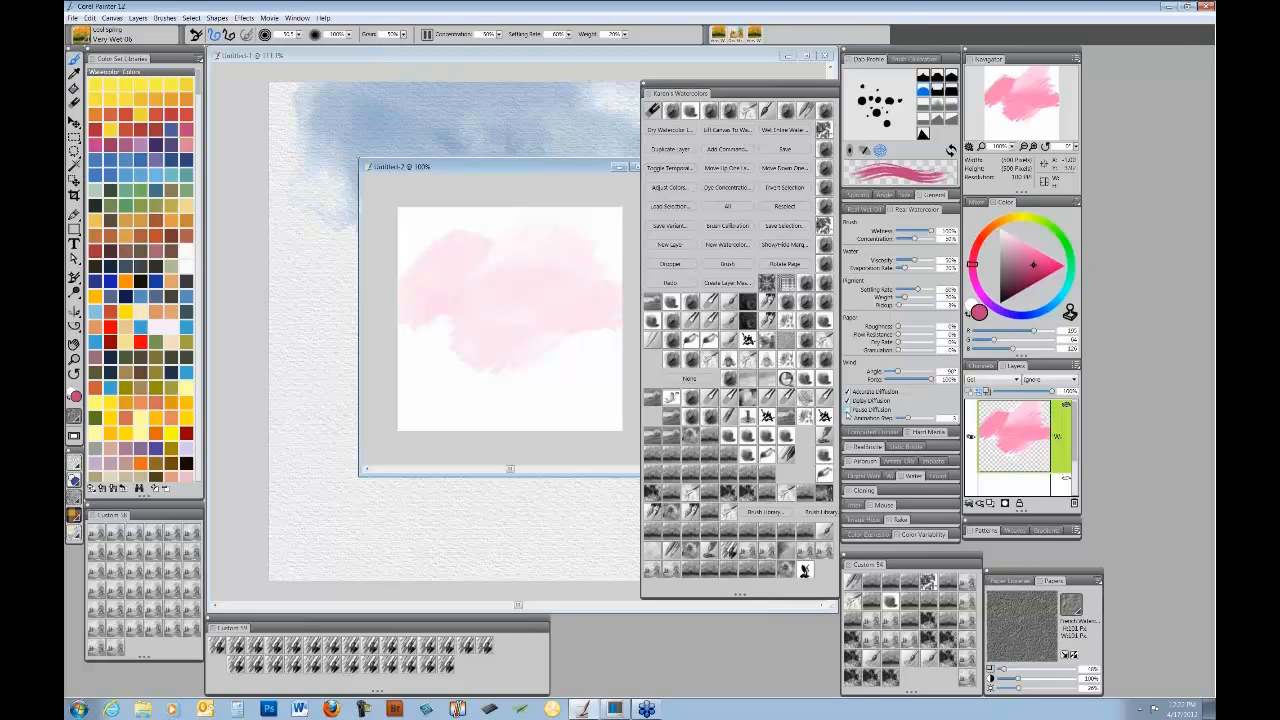
pyautogui.click(847, 410)
pyautogui.hotkey('ctrl', 'z')
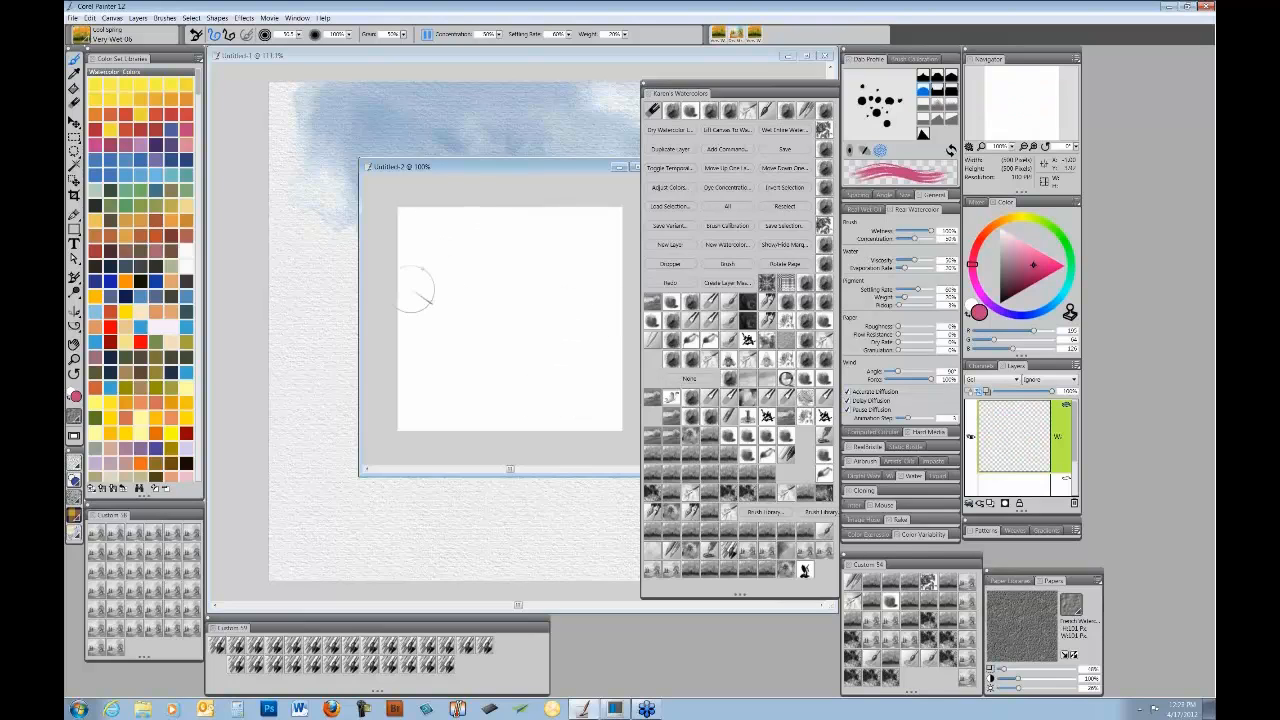
# - Paint fresh pink strokes across the canvas and layer dark blue strokes over them while diffusion is paused
pyautogui.moveTo(414, 286)
pyautogui.mouseDown()
pyautogui.moveTo(503, 284)
pyautogui.moveTo(480, 262)
pyautogui.moveTo(531, 233)
pyautogui.moveTo(494, 228)
pyautogui.moveTo(568, 240)
pyautogui.moveTo(500, 296)
pyautogui.moveTo(574, 317)
pyautogui.moveTo(555, 310)
pyautogui.moveTo(595, 305)
pyautogui.moveTo(605, 270)
pyautogui.moveTo(515, 310)
pyautogui.moveTo(550, 272)
pyautogui.moveTo(470, 290)
pyautogui.moveTo(507, 283)
pyautogui.moveTo(545, 298)
pyautogui.moveTo(470, 320)
pyautogui.moveTo(580, 305)
pyautogui.moveTo(535, 315)
pyautogui.moveTo(475, 298)
pyautogui.moveTo(485, 318)
pyautogui.moveTo(455, 295)
pyautogui.moveTo(475, 322)
pyautogui.moveTo(556, 346)
pyautogui.mouseUp()
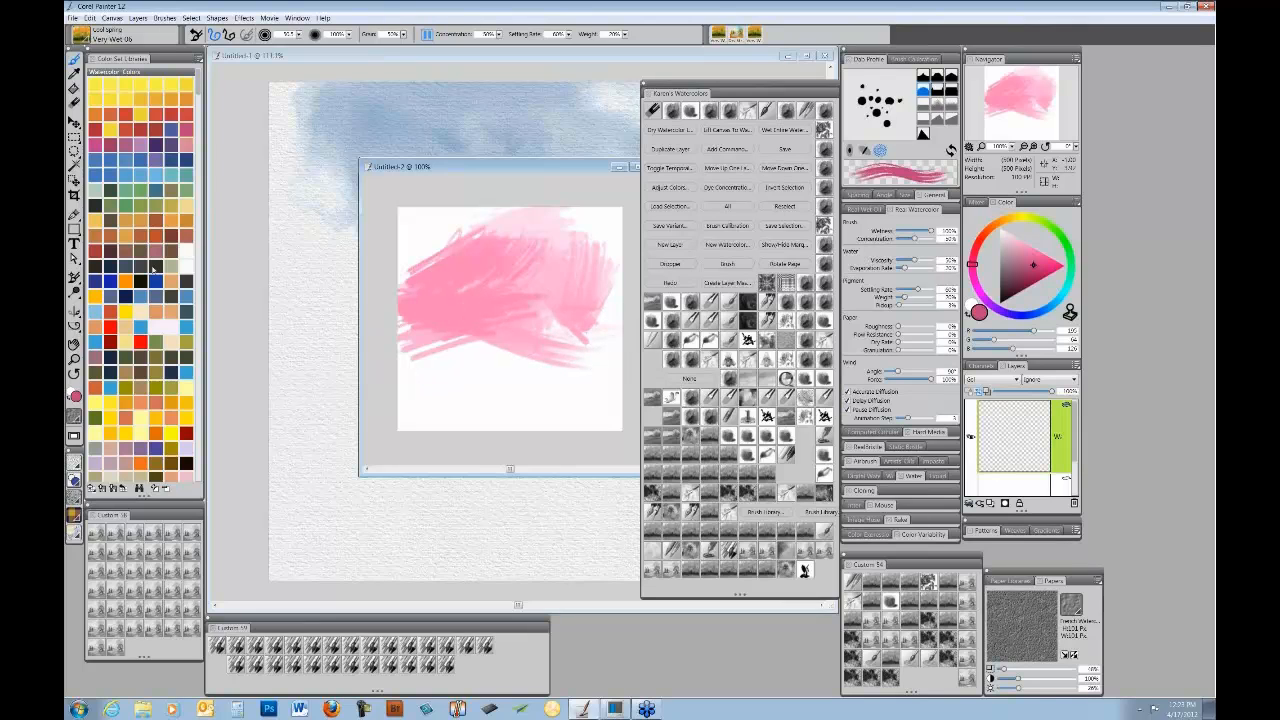
pyautogui.click(128, 299)
pyautogui.moveTo(507, 273)
pyautogui.mouseDown()
pyautogui.moveTo(575, 270)
pyautogui.moveTo(605, 300)
pyautogui.moveTo(590, 240)
pyautogui.moveTo(405, 275)
pyautogui.moveTo(470, 240)
pyautogui.mouseUp()
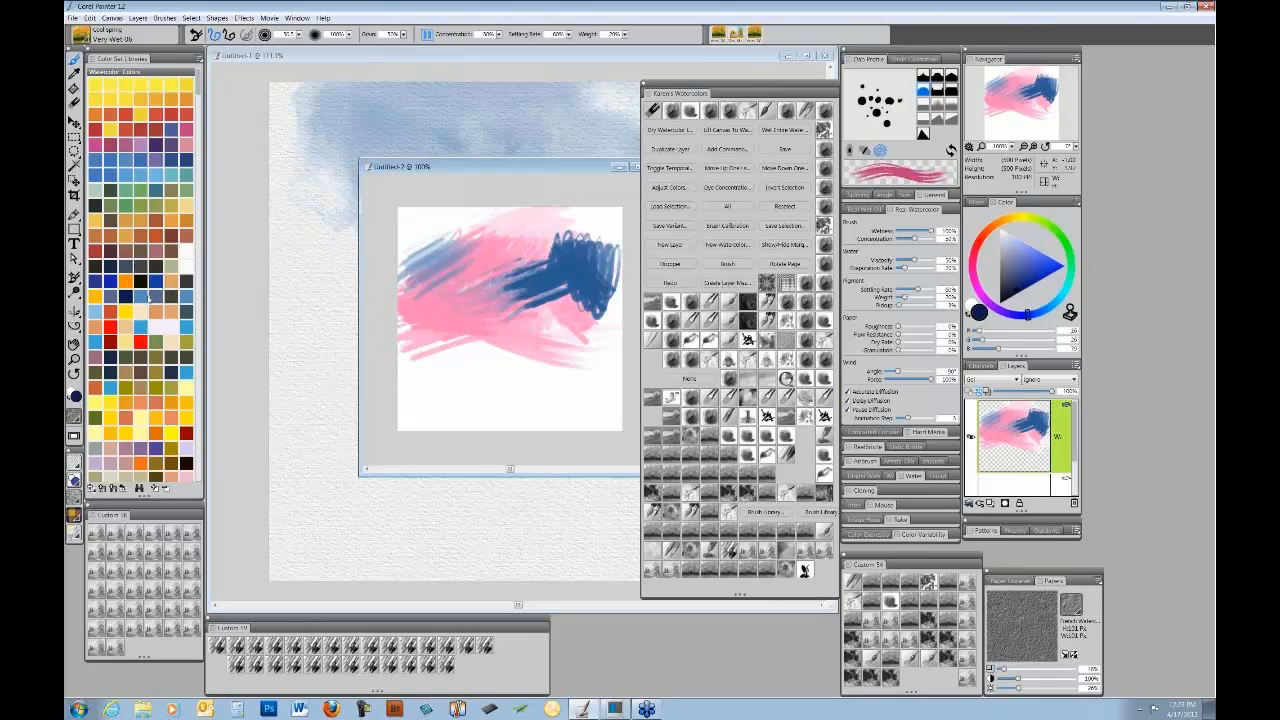
pyautogui.moveTo(445, 360)
pyautogui.mouseDown()
pyautogui.moveTo(563, 334)
pyautogui.moveTo(468, 342)
pyautogui.moveTo(456, 326)
pyautogui.moveTo(469, 303)
pyautogui.moveTo(425, 318)
pyautogui.moveTo(439, 296)
pyautogui.moveTo(491, 342)
pyautogui.moveTo(580, 350)
pyautogui.mouseUp()
pyautogui.moveTo(495, 262); pyautogui.dragTo(540, 222)
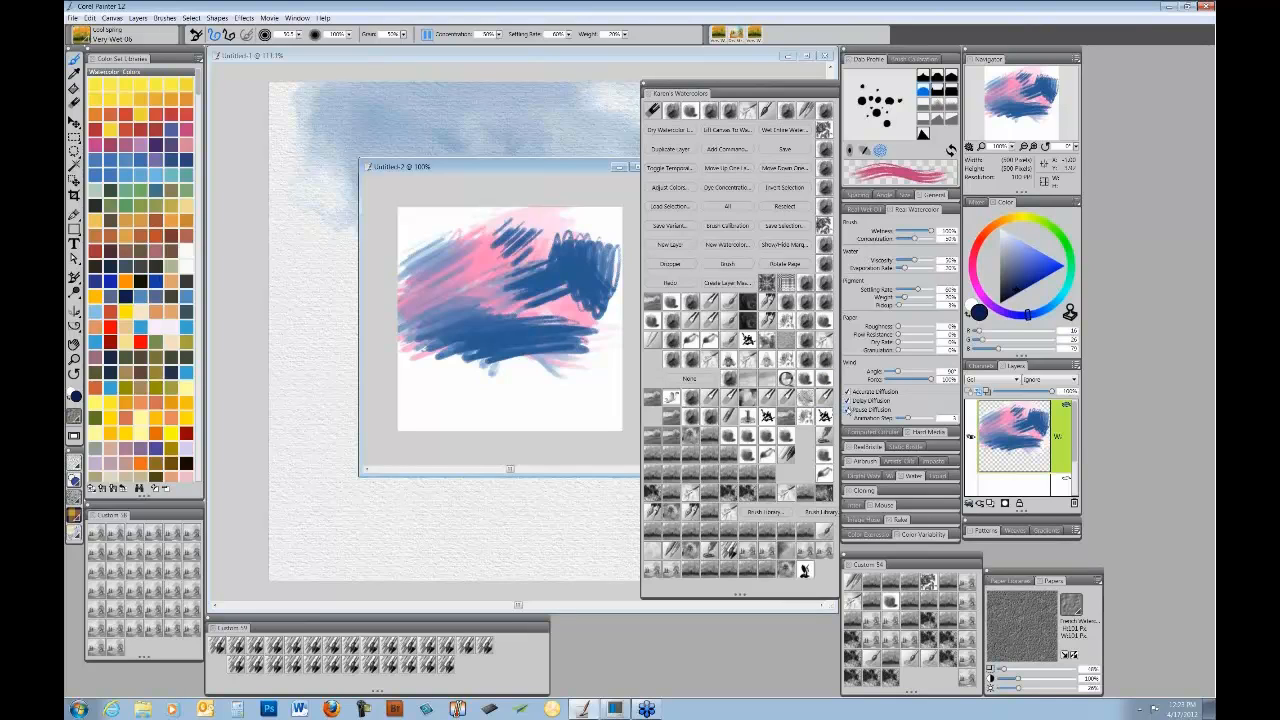
# - Alternate Pause Diffusion off and on to diffuse the pink and blue paint, and brush into the blended area
pyautogui.click(848, 409)
pyautogui.click(848, 410)
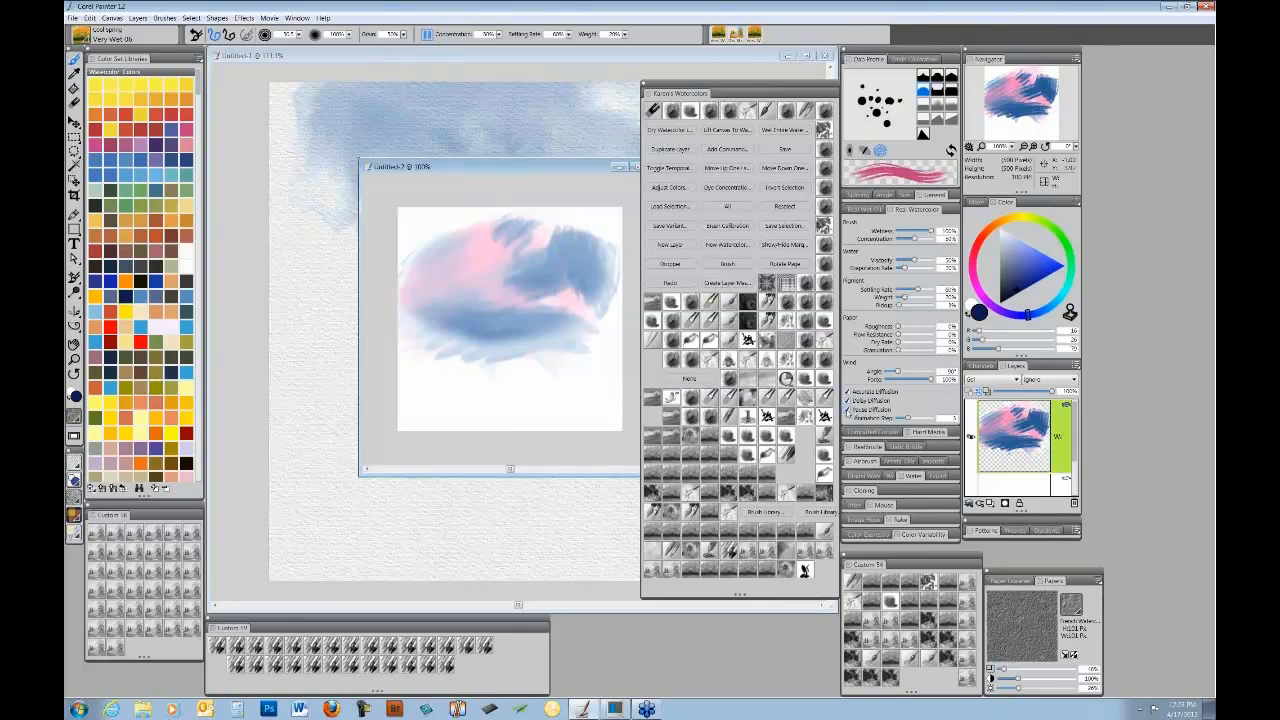
pyautogui.click(847, 410)
pyautogui.click(848, 410)
pyautogui.moveTo(541, 283)
pyautogui.mouseDown()
pyautogui.moveTo(530, 300)
pyautogui.moveTo(560, 265)
pyautogui.moveTo(504, 319)
pyautogui.moveTo(548, 290)
pyautogui.moveTo(520, 330)
pyautogui.moveTo(540, 300)
pyautogui.moveTo(533, 250)
pyautogui.mouseUp()
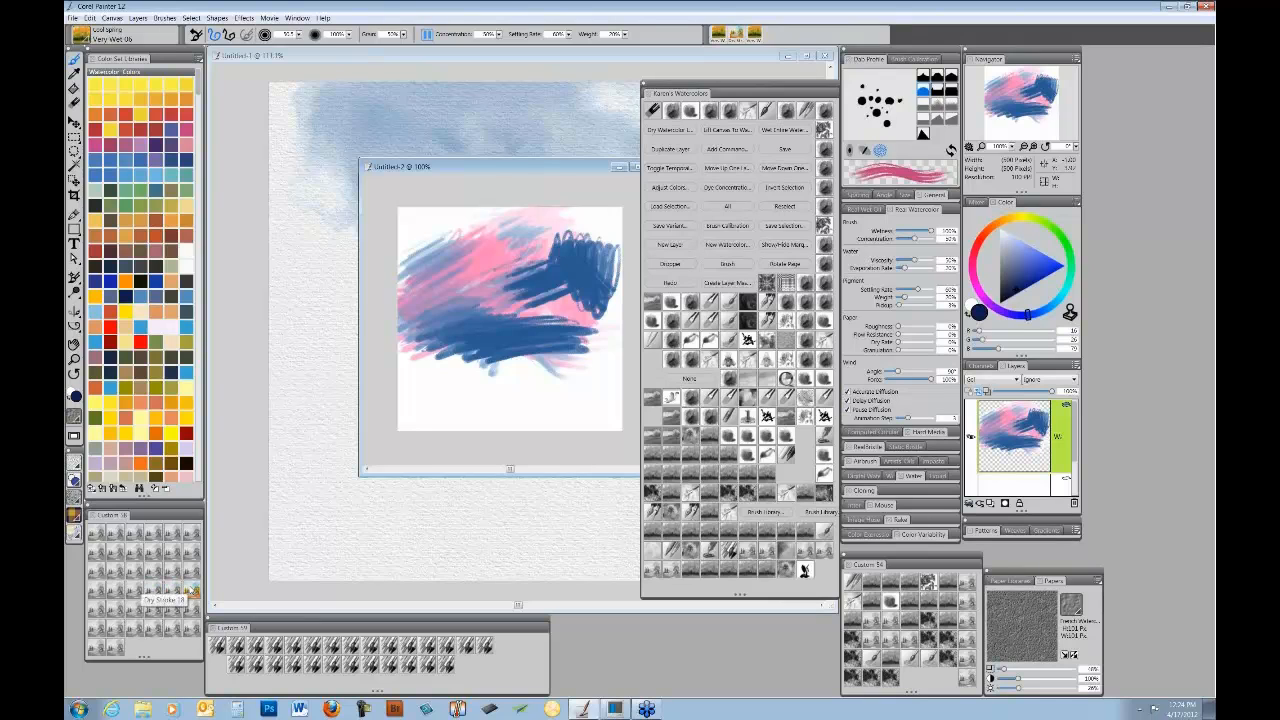
# - Select the Dry Stroke 18 brush and turn off Pause Diffusion
pyautogui.click(191, 590)
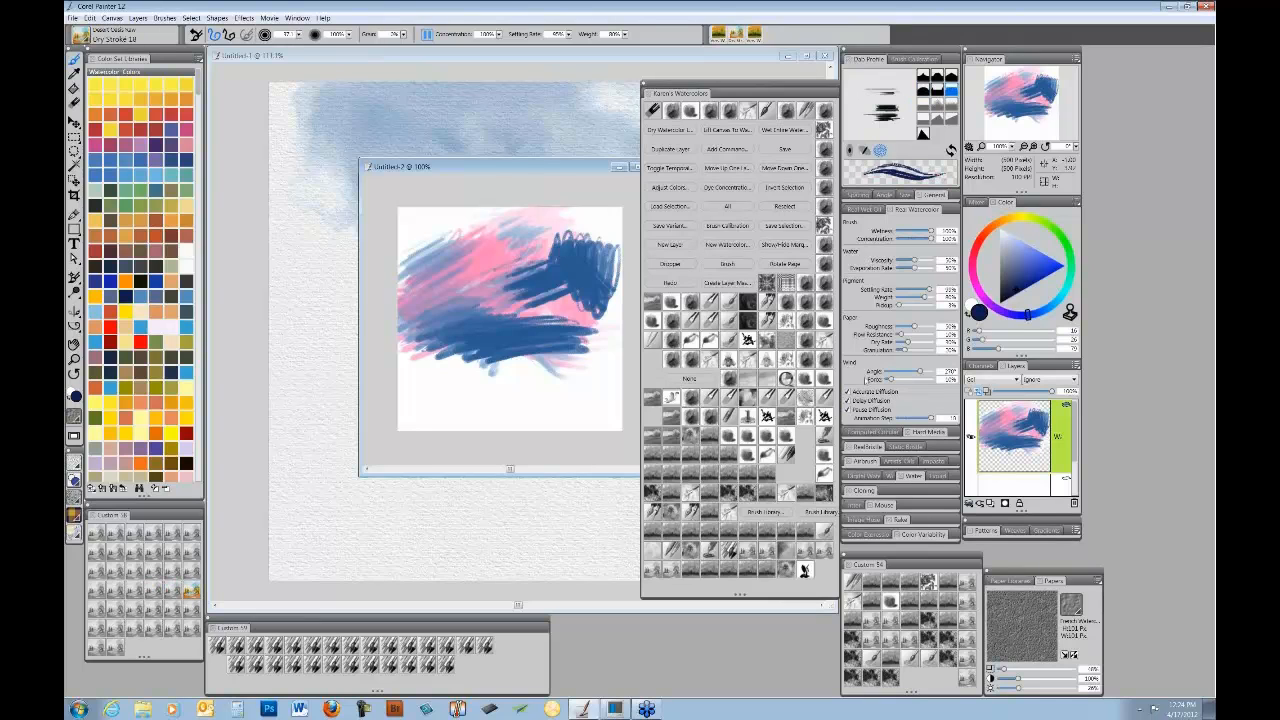
pyautogui.click(848, 410)
# - Return to the sky painting and move the custom watercolor palette clear of the canvas
pyautogui.click(138, 19)
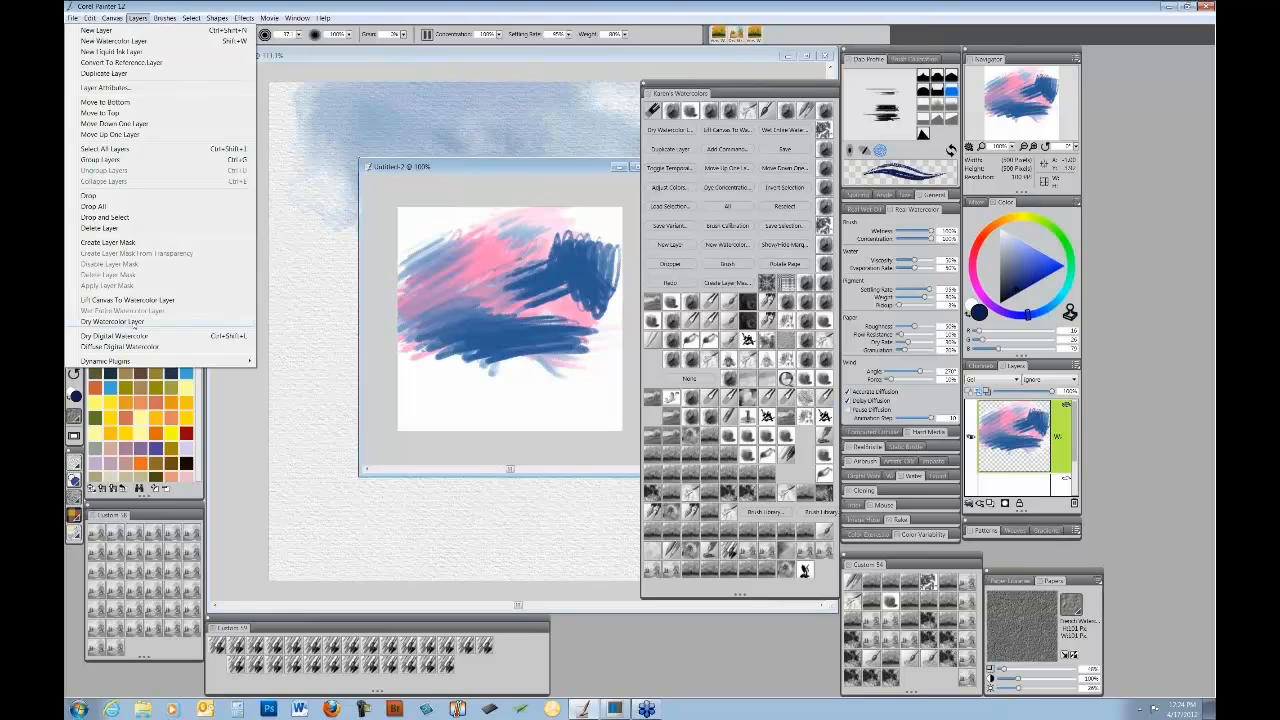
pyautogui.click(577, 655)
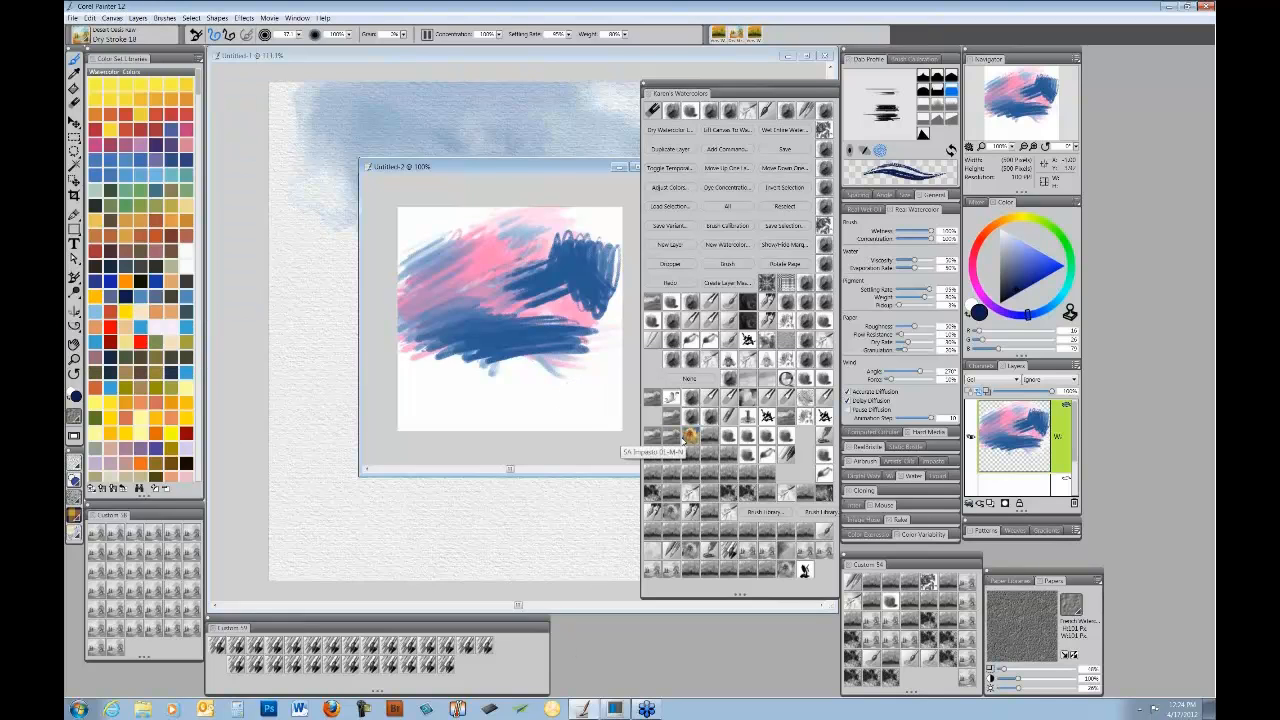
pyautogui.click(560, 530)
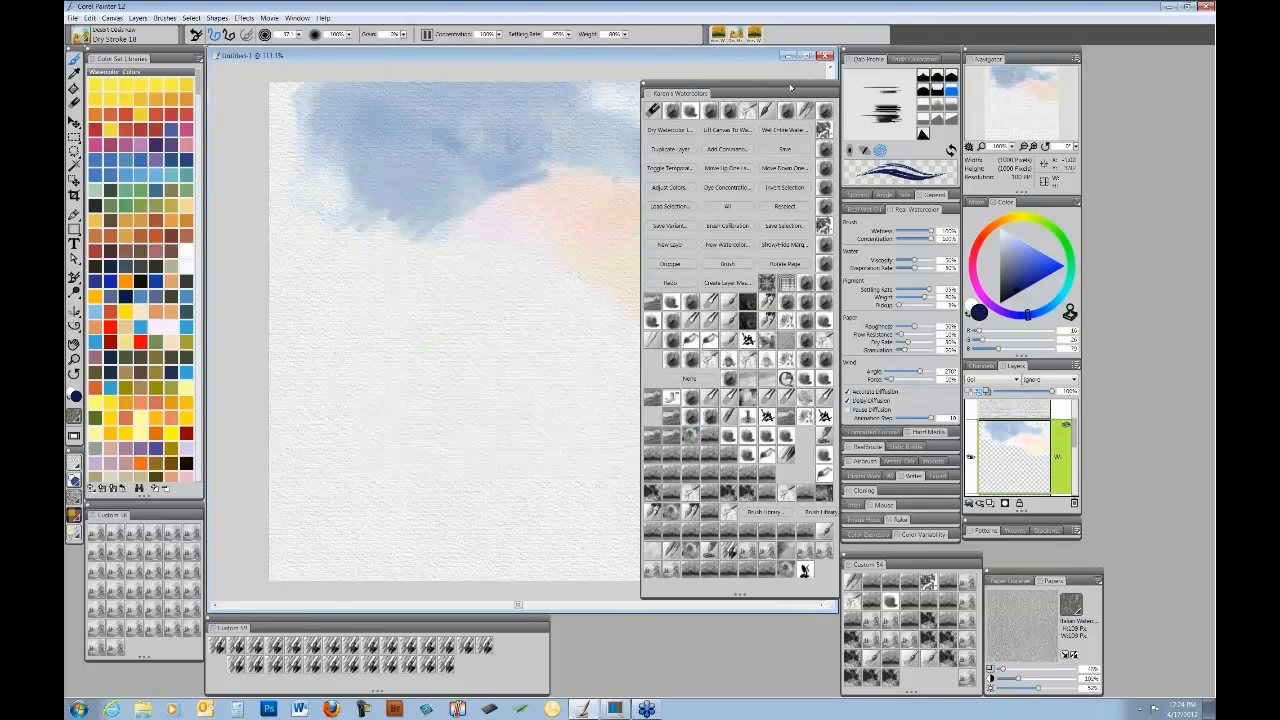
pyautogui.moveTo(790, 88); pyautogui.dragTo(1156, 90)
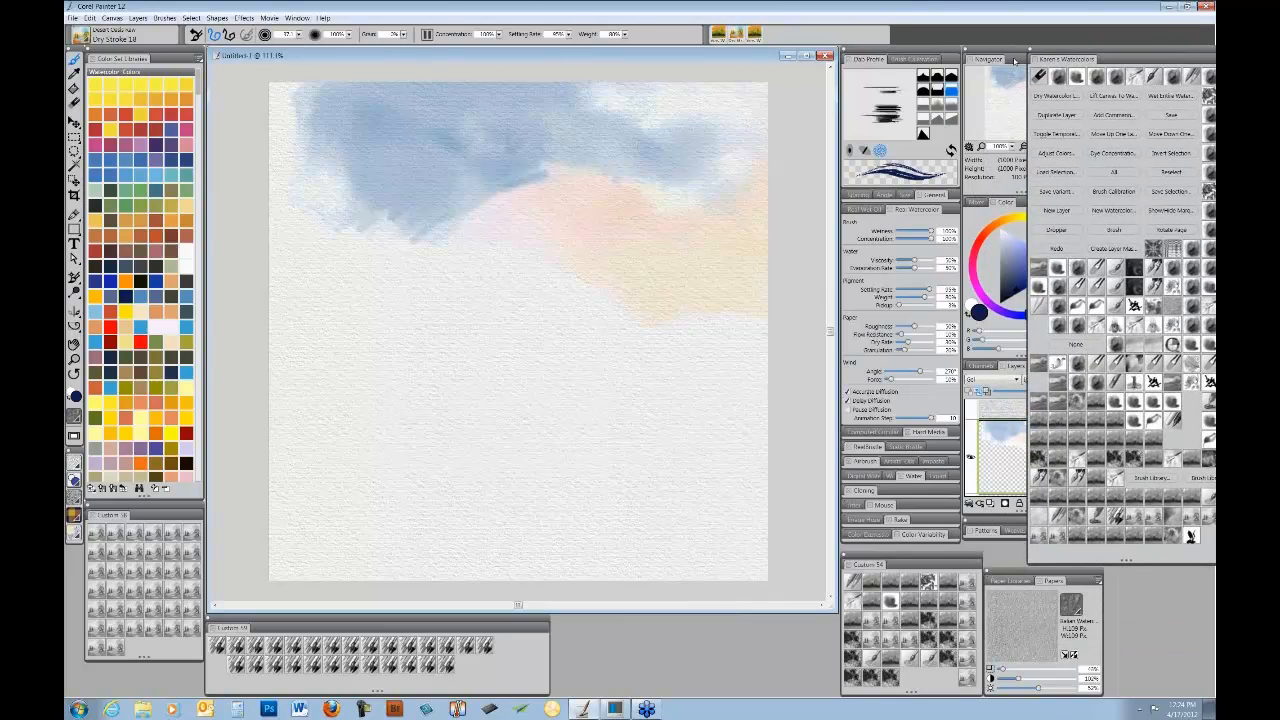
pyautogui.click(990, 96)
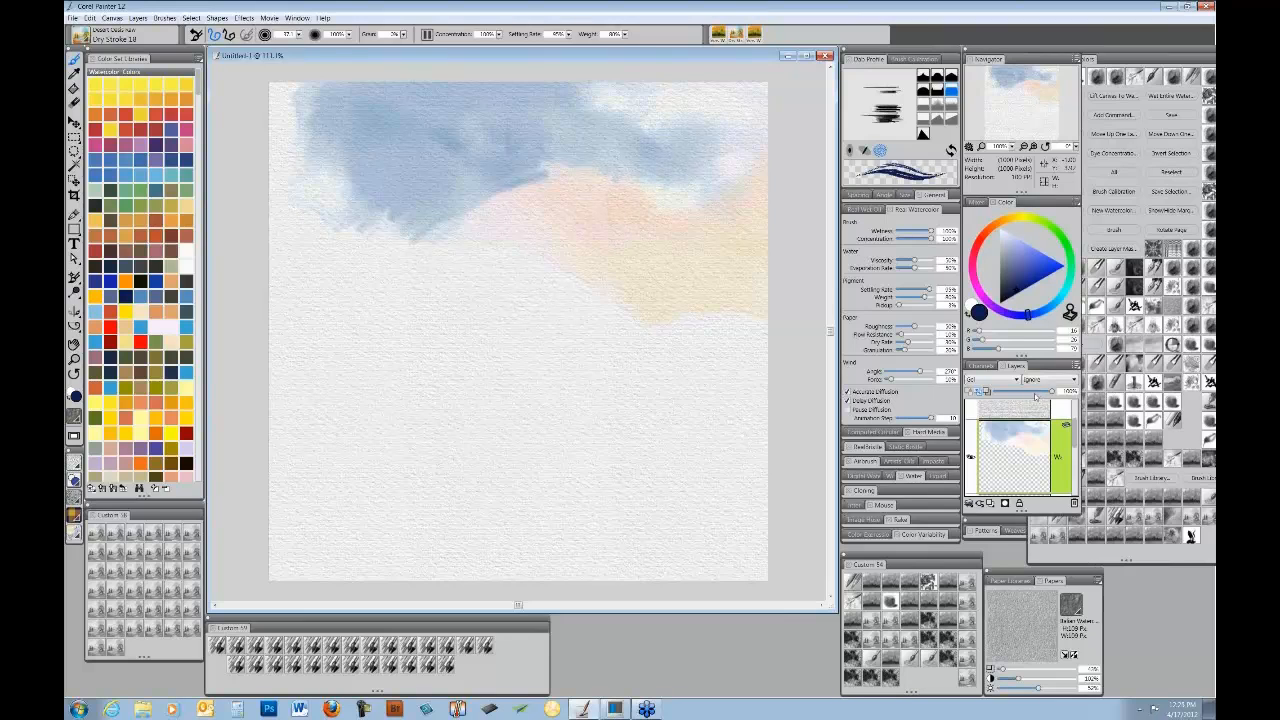
# - Lower the sky layer's opacity to about half and add a new watercolor layer above it
pyautogui.moveTo(1035, 397); pyautogui.dragTo(1026, 393)
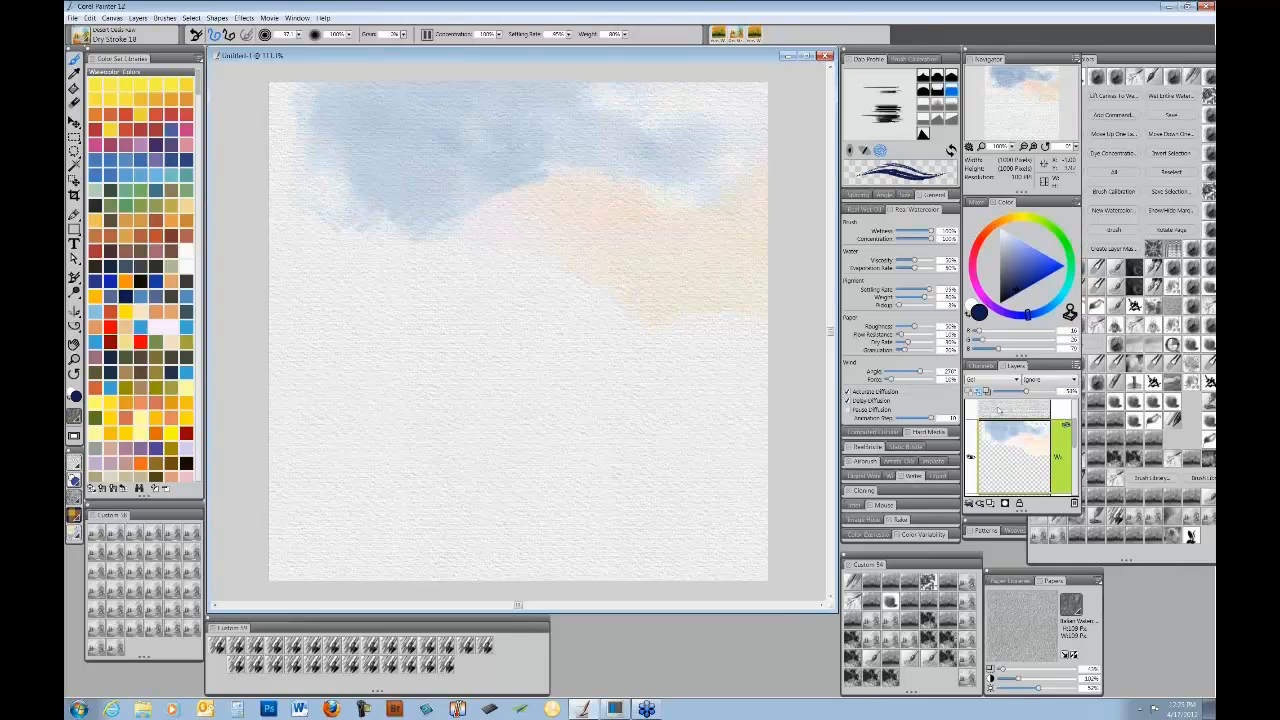
pyautogui.click(990, 504)
pyautogui.click(957, 526)
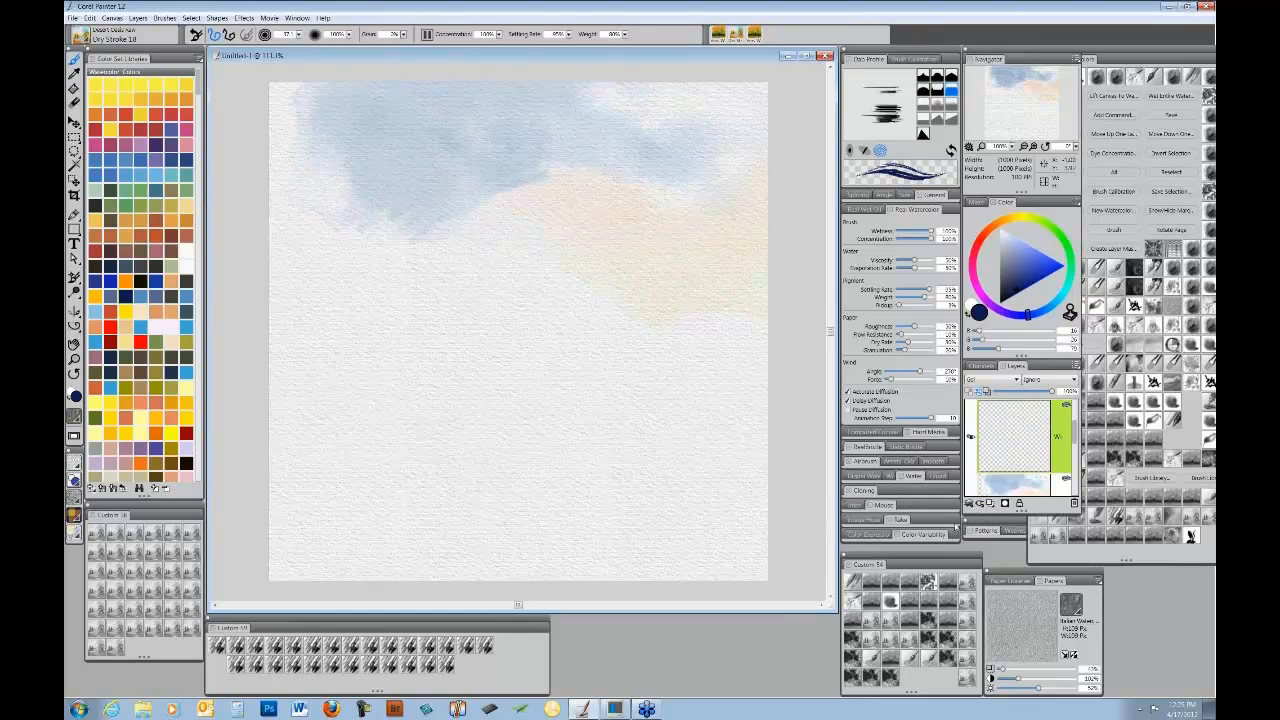
# - Select the Dry Stroke 6 brush with Pause Diffusion on, and choose a muted olive paint color
pyautogui.click(847, 409)
pyautogui.click(190, 533)
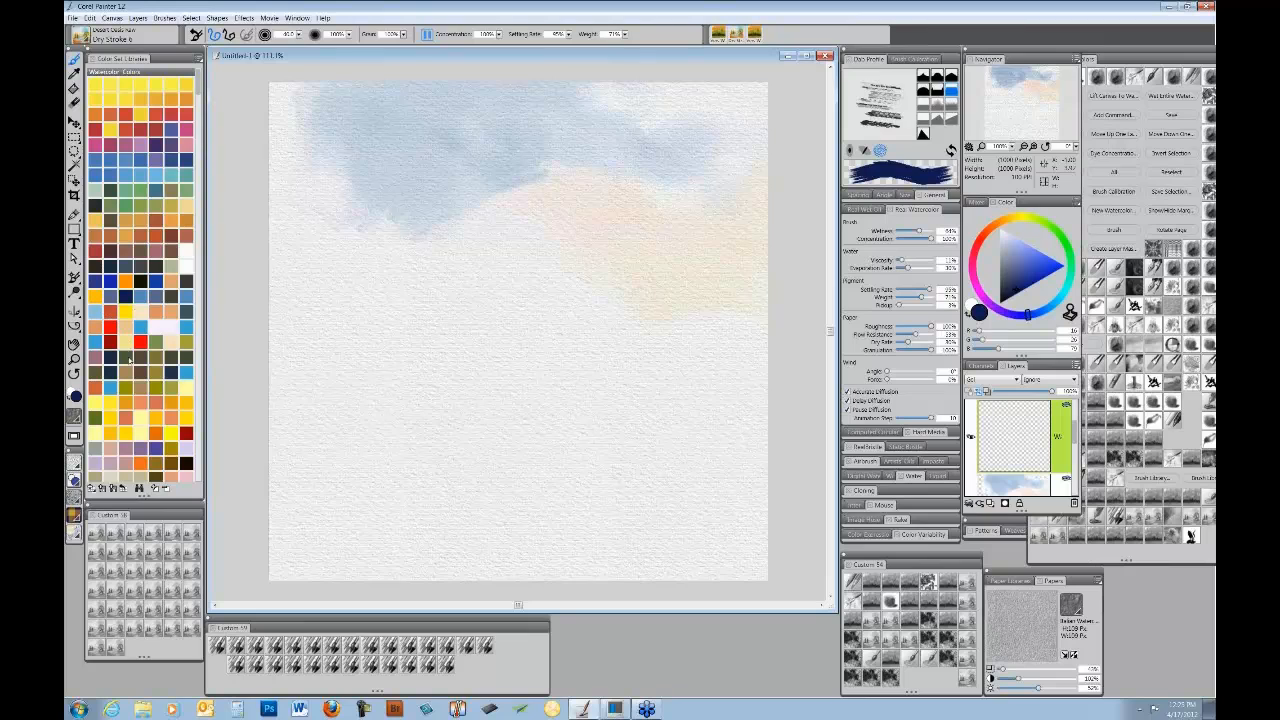
pyautogui.scroll(-5, 181, 280)
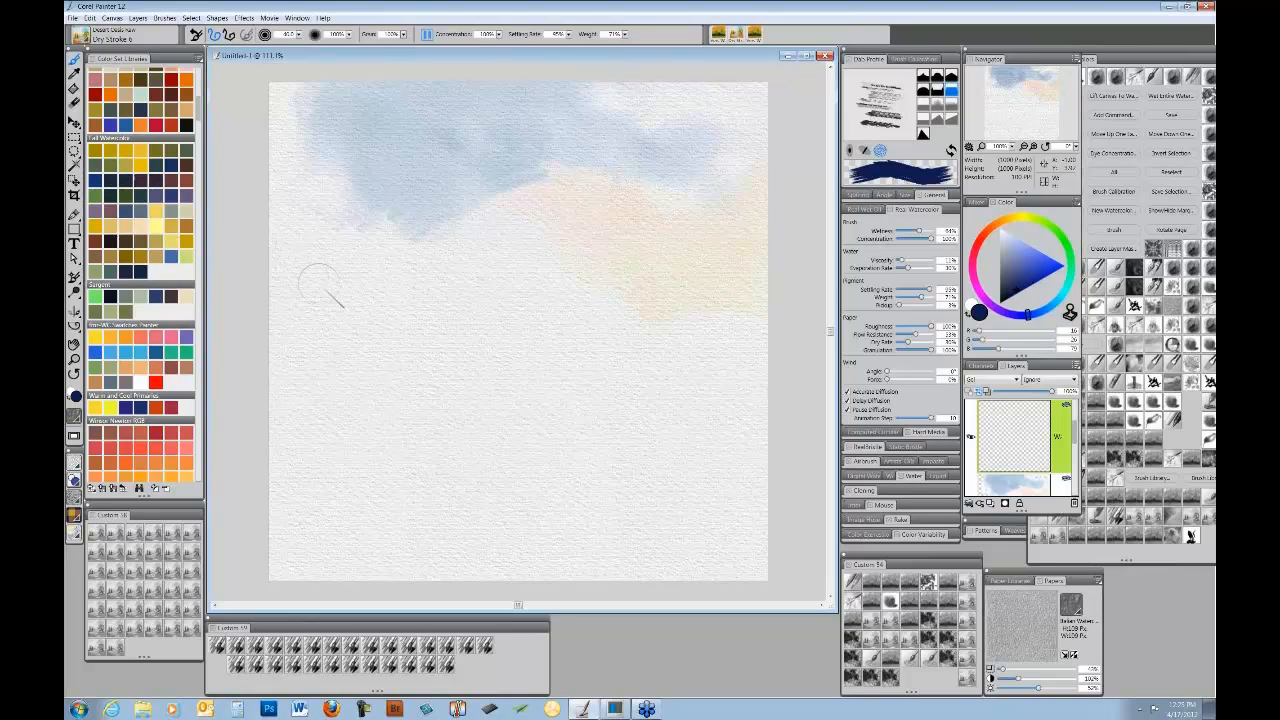
pyautogui.click(127, 166)
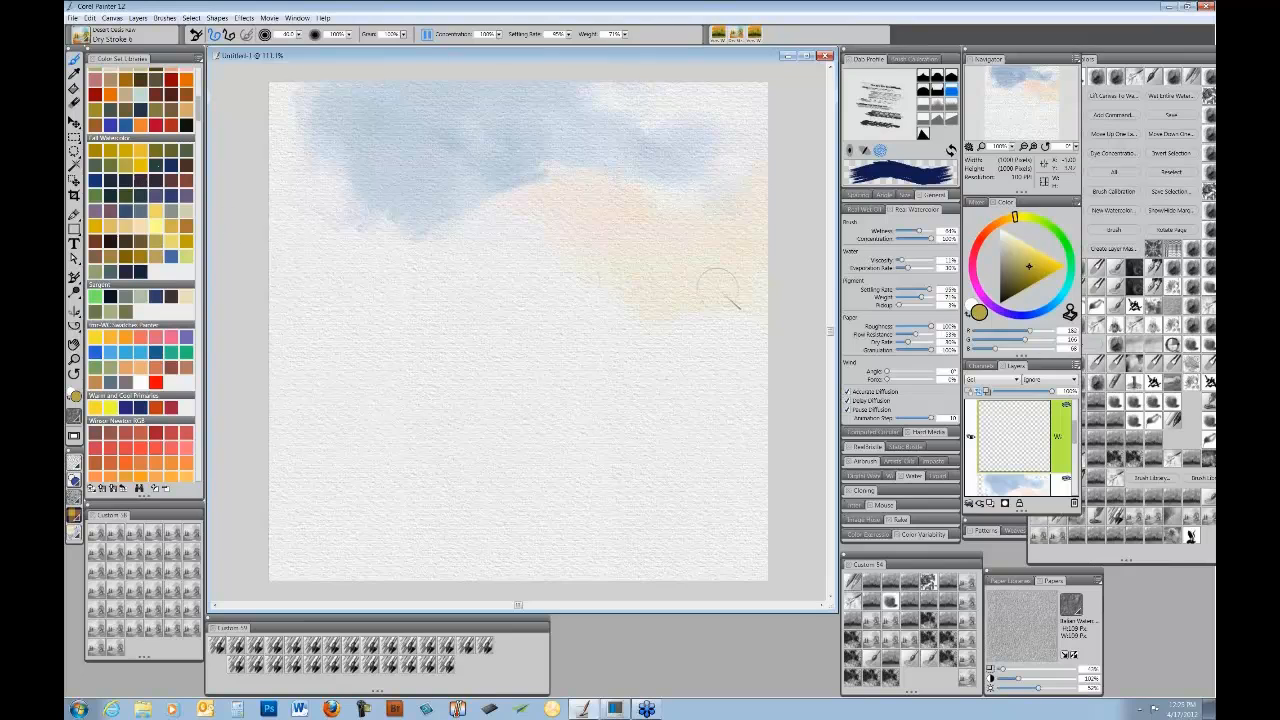
pyautogui.click(1016, 269)
# - Try painting a pale olive band across the middle of the paper, and undo it
pyautogui.moveTo(327, 238)
pyautogui.mouseDown()
pyautogui.moveTo(362, 237)
pyautogui.moveTo(293, 257)
pyautogui.moveTo(377, 235)
pyautogui.moveTo(445, 270)
pyautogui.moveTo(458, 260)
pyautogui.moveTo(287, 262)
pyautogui.moveTo(465, 272)
pyautogui.moveTo(521, 302)
pyautogui.moveTo(619, 322)
pyautogui.moveTo(529, 287)
pyautogui.moveTo(583, 294)
pyautogui.moveTo(647, 326)
pyautogui.moveTo(783, 330)
pyautogui.moveTo(667, 335)
pyautogui.moveTo(321, 288)
pyautogui.moveTo(366, 278)
pyautogui.moveTo(299, 300)
pyautogui.moveTo(549, 305)
pyautogui.moveTo(294, 322)
pyautogui.moveTo(386, 322)
pyautogui.mouseUp()
pyautogui.moveTo(578, 348)
pyautogui.mouseDown()
pyautogui.moveTo(359, 355)
pyautogui.moveTo(743, 364)
pyautogui.moveTo(420, 353)
pyautogui.moveTo(390, 369)
pyautogui.moveTo(755, 379)
pyautogui.moveTo(279, 381)
pyautogui.moveTo(688, 381)
pyautogui.mouseUp()
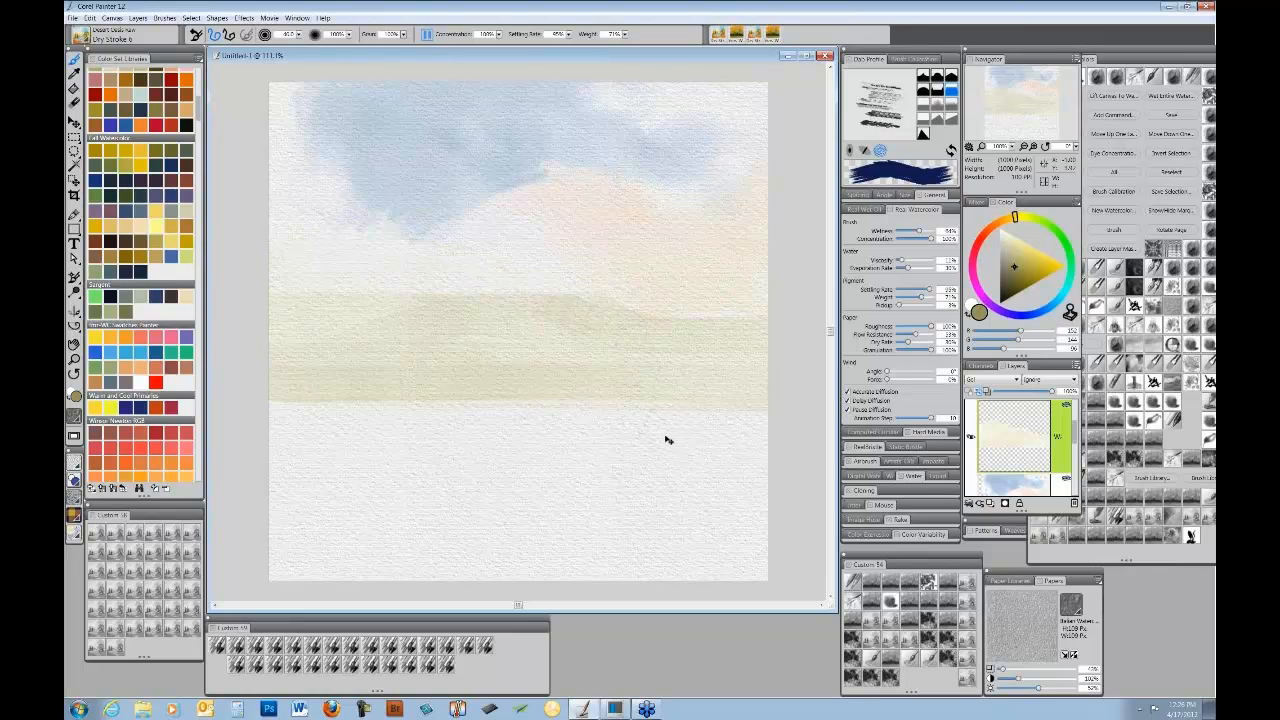
pyautogui.hotkey('ctrl', 'z')
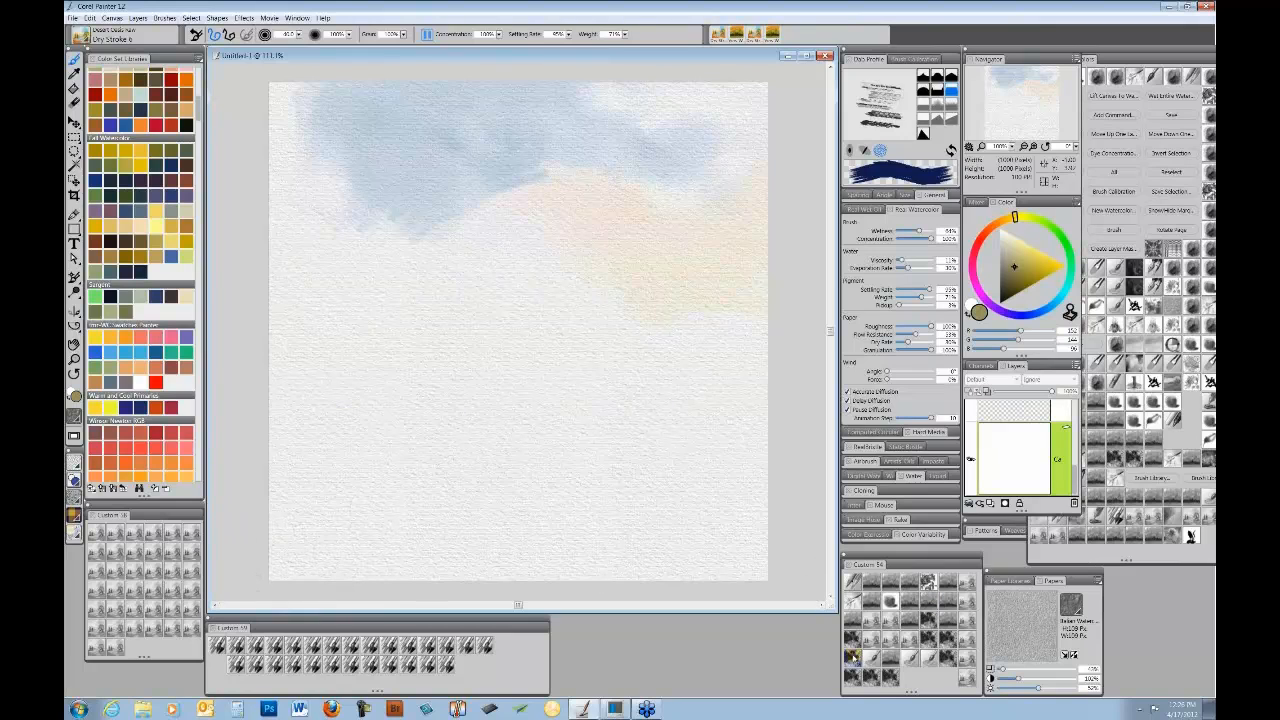
# - Select the Runny Fill 02 brush variant and paint a solid olive hill range across the paper below the clouds
pyautogui.click(871, 607)
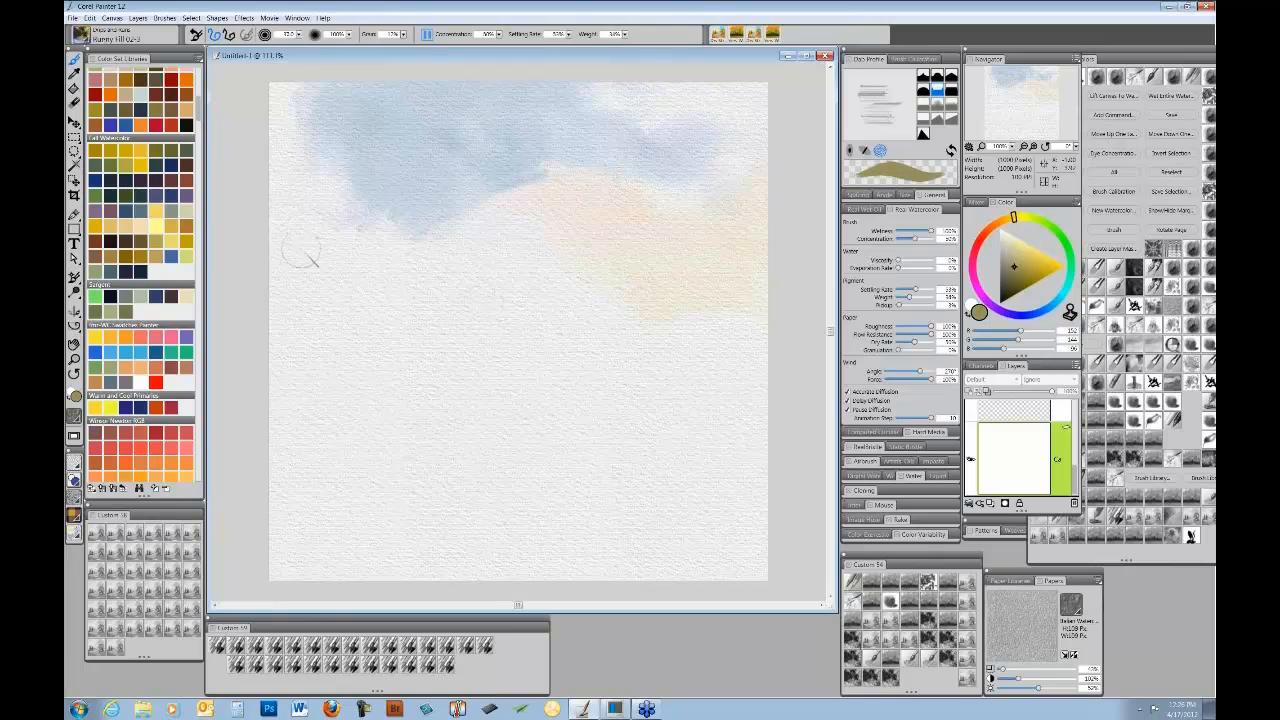
pyautogui.moveTo(280, 251)
pyautogui.mouseDown()
pyautogui.moveTo(377, 235)
pyautogui.moveTo(433, 282)
pyautogui.moveTo(530, 265)
pyautogui.moveTo(368, 256)
pyautogui.mouseUp()
pyautogui.moveTo(469, 289)
pyautogui.mouseDown()
pyautogui.moveTo(555, 300)
pyautogui.moveTo(631, 339)
pyautogui.moveTo(779, 352)
pyautogui.moveTo(632, 350)
pyautogui.moveTo(381, 265)
pyautogui.moveTo(210, 299)
pyautogui.moveTo(420, 295)
pyautogui.moveTo(396, 313)
pyautogui.moveTo(500, 330)
pyautogui.moveTo(323, 349)
pyautogui.moveTo(787, 379)
pyautogui.mouseUp()
pyautogui.moveTo(582, 325)
pyautogui.mouseDown()
pyautogui.moveTo(529, 357)
pyautogui.moveTo(297, 362)
pyautogui.moveTo(803, 370)
pyautogui.mouseUp()
pyautogui.moveTo(405, 362); pyautogui.dragTo(368, 362)
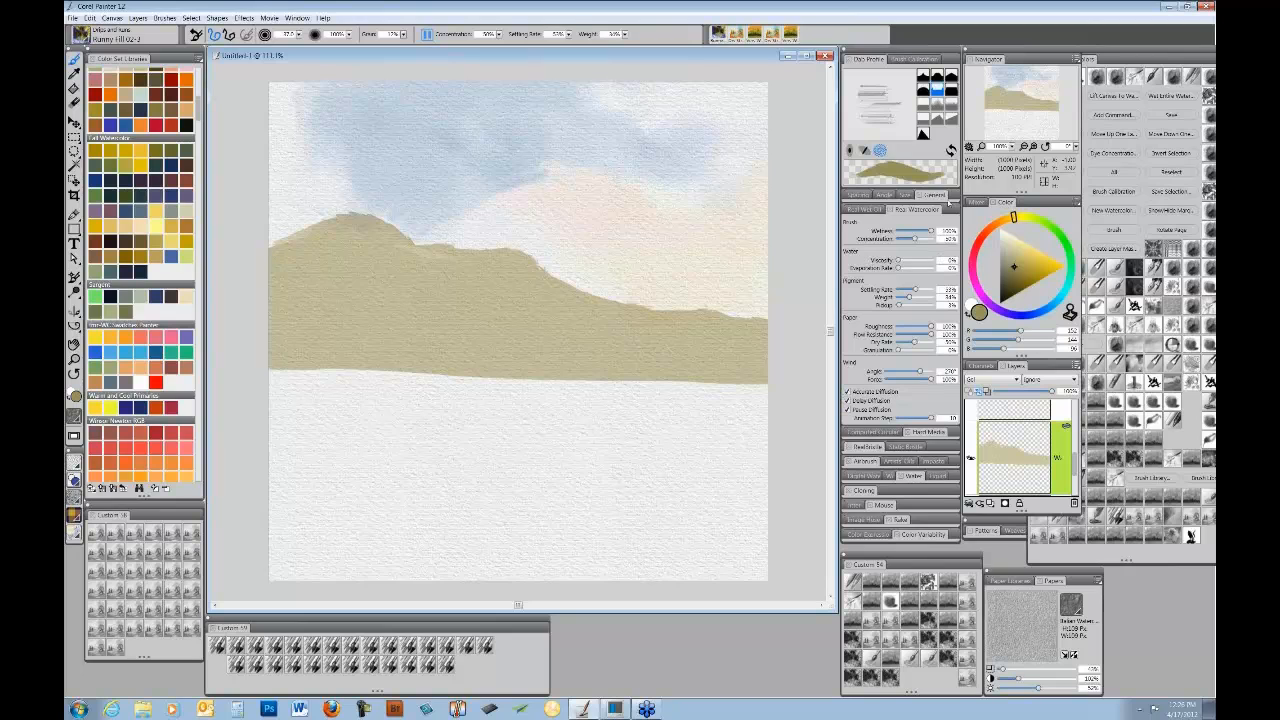
# - Display the brush's General settings and examine the subcategory it uses
pyautogui.click(934, 195)
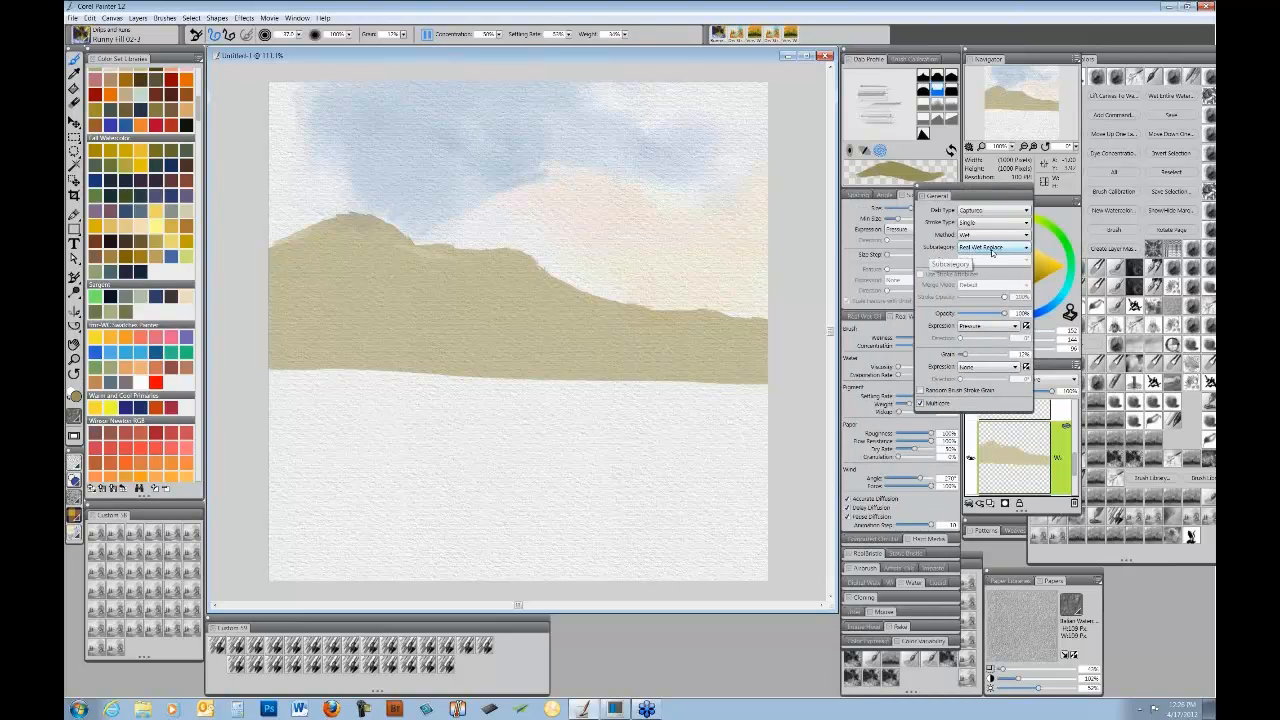
pyautogui.moveTo(971, 187)
pyautogui.mouseDown()
pyautogui.moveTo(994, 217)
pyautogui.moveTo(950, 225)
pyautogui.moveTo(953, 235)
pyautogui.moveTo(932, 195)
pyautogui.mouseUp()
pyautogui.doubleClick(948, 223)
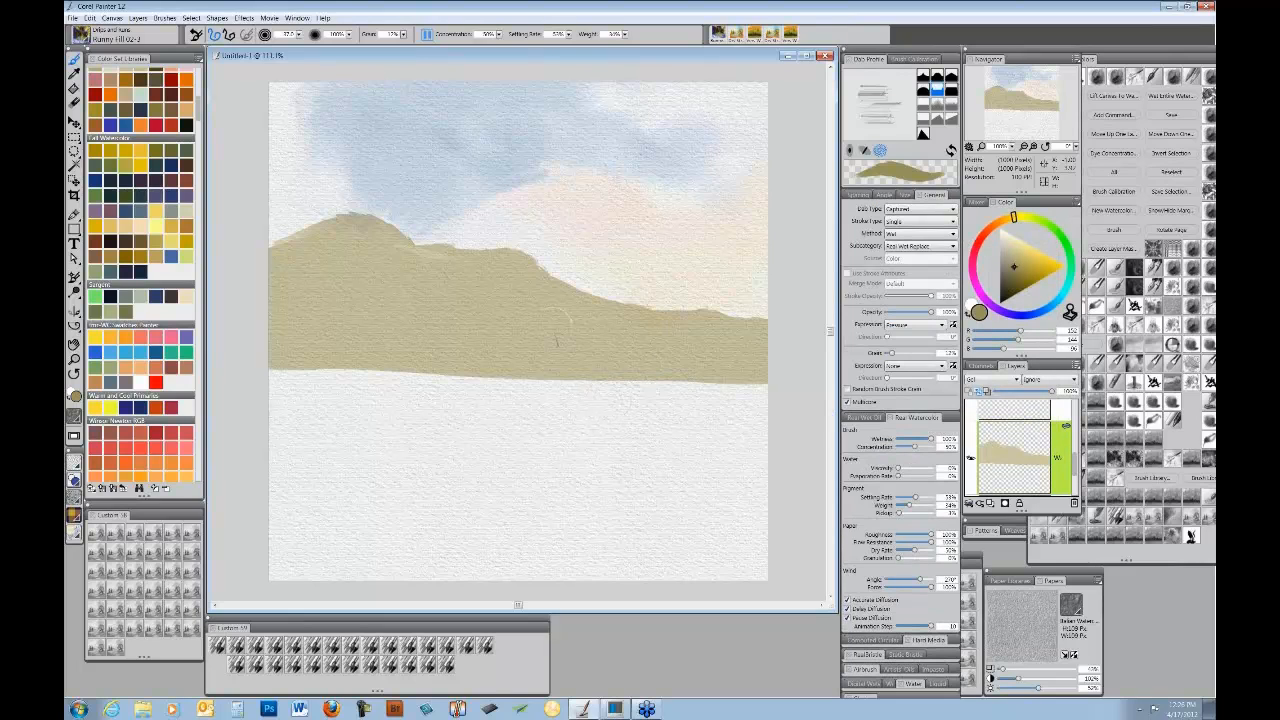
# - Brush lightly over the whole olive hill range to replace its color until the olive is gone
pyautogui.moveTo(334, 326)
pyautogui.mouseDown()
pyautogui.moveTo(270, 338)
pyautogui.moveTo(396, 308)
pyautogui.moveTo(270, 350)
pyautogui.moveTo(424, 326)
pyautogui.moveTo(243, 374)
pyautogui.moveTo(480, 359)
pyautogui.moveTo(432, 380)
pyautogui.moveTo(388, 367)
pyautogui.moveTo(763, 381)
pyautogui.moveTo(690, 374)
pyautogui.moveTo(765, 360)
pyautogui.moveTo(720, 348)
pyautogui.moveTo(767, 337)
pyautogui.moveTo(758, 332)
pyautogui.moveTo(620, 302)
pyautogui.moveTo(500, 250)
pyautogui.moveTo(325, 220)
pyautogui.moveTo(295, 226)
pyautogui.moveTo(350, 224)
pyautogui.moveTo(290, 250)
pyautogui.moveTo(380, 235)
pyautogui.moveTo(280, 265)
pyautogui.moveTo(400, 262)
pyautogui.moveTo(280, 295)
pyautogui.moveTo(490, 338)
pyautogui.moveTo(370, 360)
pyautogui.moveTo(660, 382)
pyautogui.moveTo(720, 340)
pyautogui.moveTo(670, 345)
pyautogui.moveTo(518, 256)
pyautogui.moveTo(546, 280)
pyautogui.mouseUp()
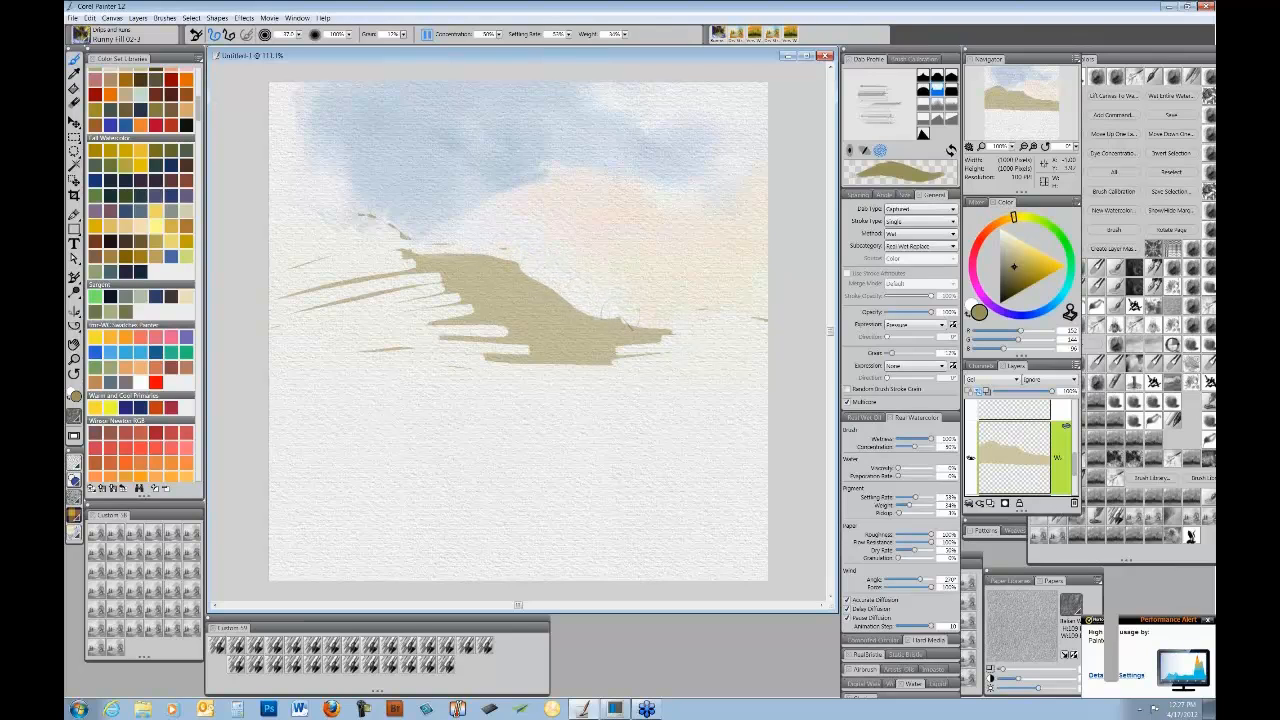
pyautogui.moveTo(612, 318)
pyautogui.mouseDown()
pyautogui.moveTo(465, 280)
pyautogui.moveTo(396, 240)
pyautogui.mouseUp()
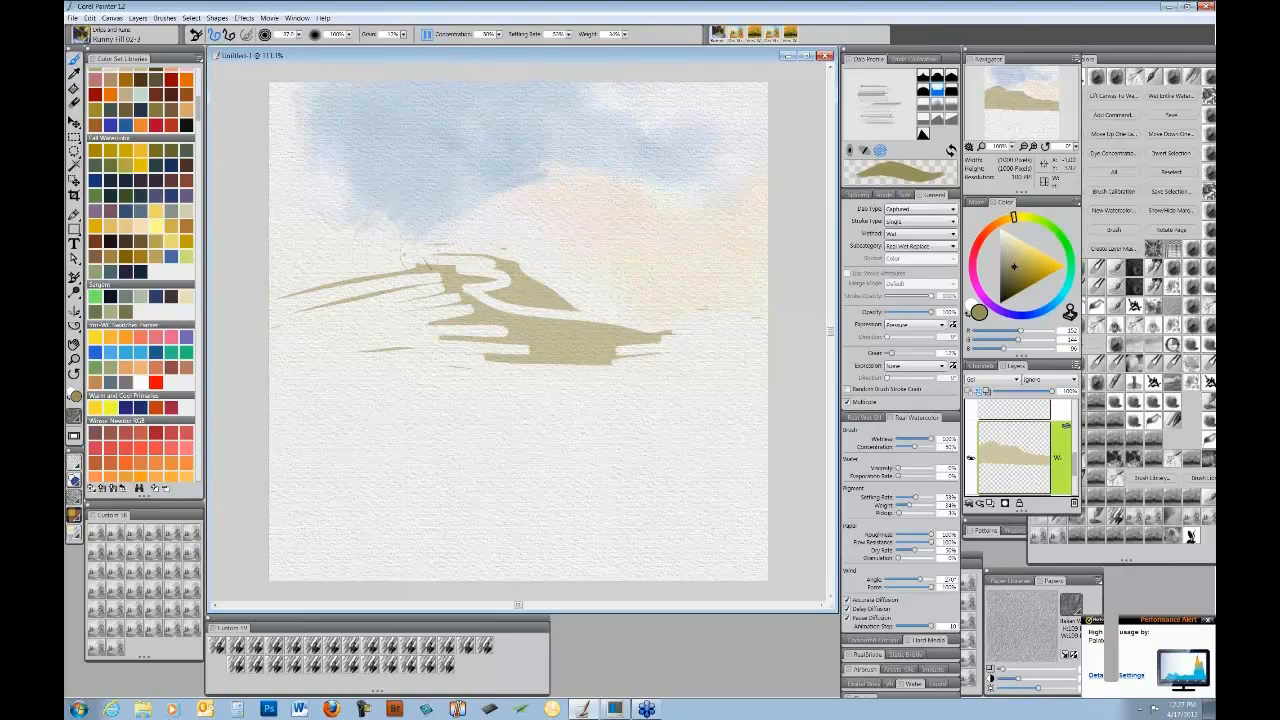
pyautogui.moveTo(426, 252)
pyautogui.mouseDown()
pyautogui.moveTo(488, 265)
pyautogui.moveTo(318, 317)
pyautogui.mouseUp()
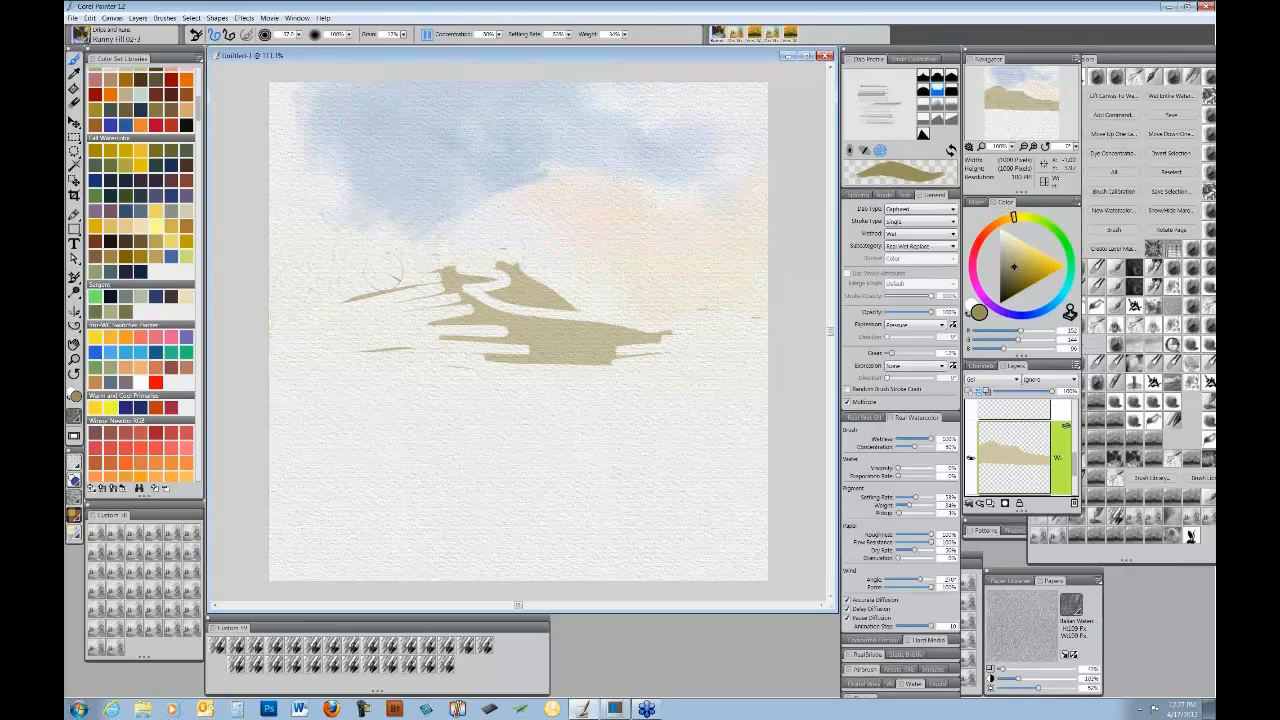
pyautogui.moveTo(386, 285)
pyautogui.mouseDown()
pyautogui.moveTo(357, 308)
pyautogui.moveTo(399, 275)
pyautogui.moveTo(454, 275)
pyautogui.moveTo(339, 350)
pyautogui.moveTo(479, 265)
pyautogui.moveTo(419, 325)
pyautogui.moveTo(477, 292)
pyautogui.moveTo(459, 275)
pyautogui.moveTo(447, 353)
pyautogui.moveTo(591, 305)
pyautogui.moveTo(532, 374)
pyautogui.moveTo(665, 342)
pyautogui.moveTo(686, 340)
pyautogui.moveTo(686, 352)
pyautogui.moveTo(704, 316)
pyautogui.moveTo(754, 330)
pyautogui.moveTo(531, 325)
pyautogui.moveTo(529, 292)
pyautogui.moveTo(497, 250)
pyautogui.moveTo(444, 273)
pyautogui.moveTo(436, 260)
pyautogui.moveTo(389, 350)
pyautogui.moveTo(463, 377)
pyautogui.moveTo(448, 369)
pyautogui.moveTo(468, 368)
pyautogui.moveTo(339, 366)
pyautogui.mouseUp()
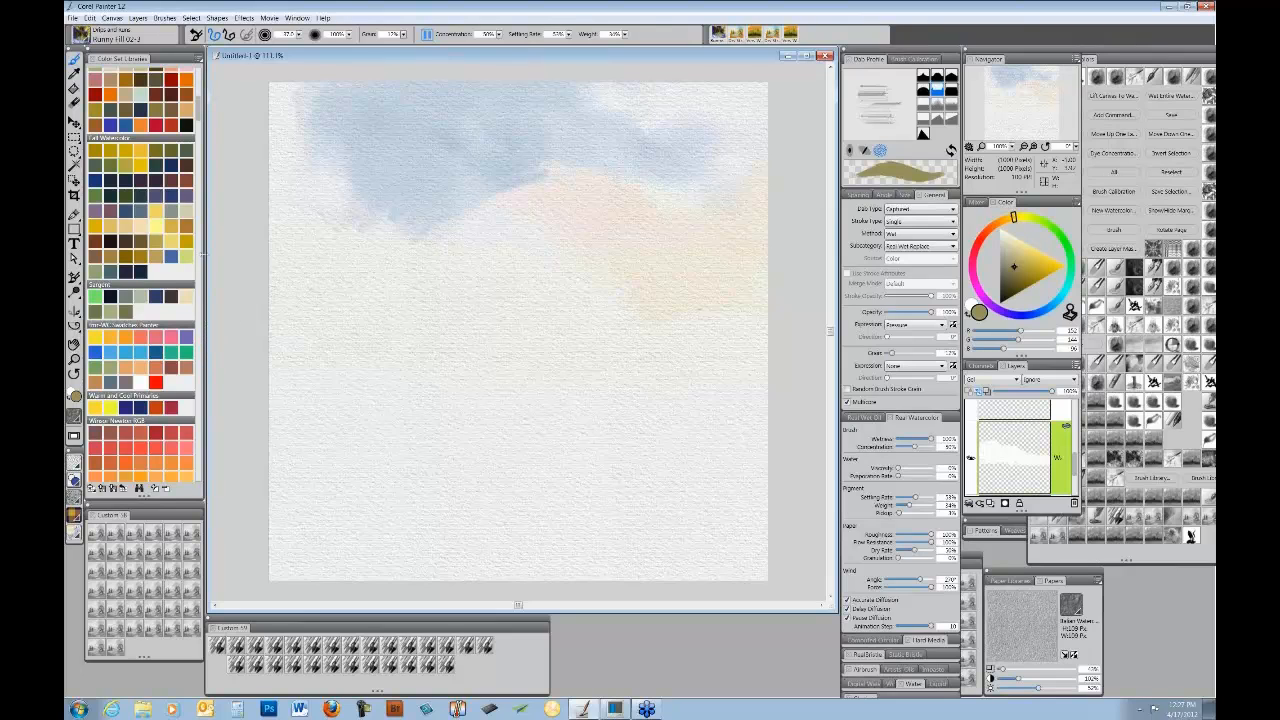
# - Paint a pale olive wash over the hill area with the Fractal Wash Wet variant, adding a darker olive dab at the left peak
pyautogui.scroll(5, 200, 91)
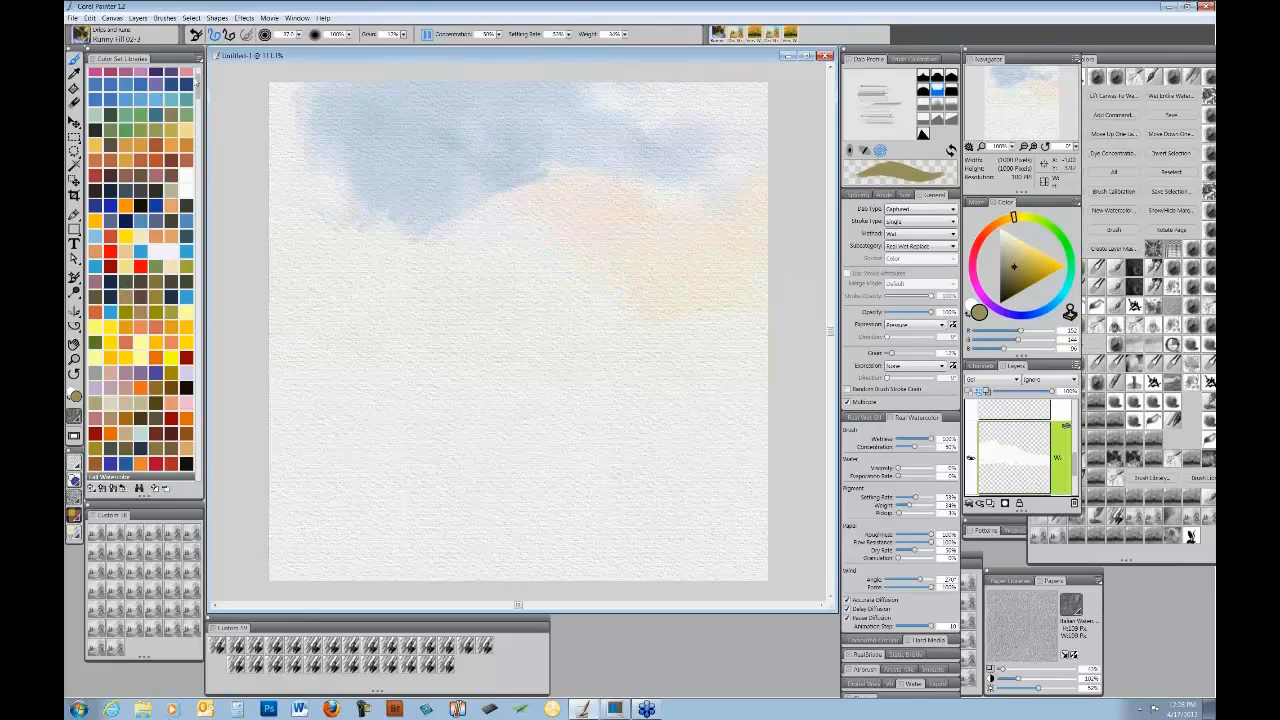
pyautogui.moveTo(198, 90); pyautogui.dragTo(196, 113)
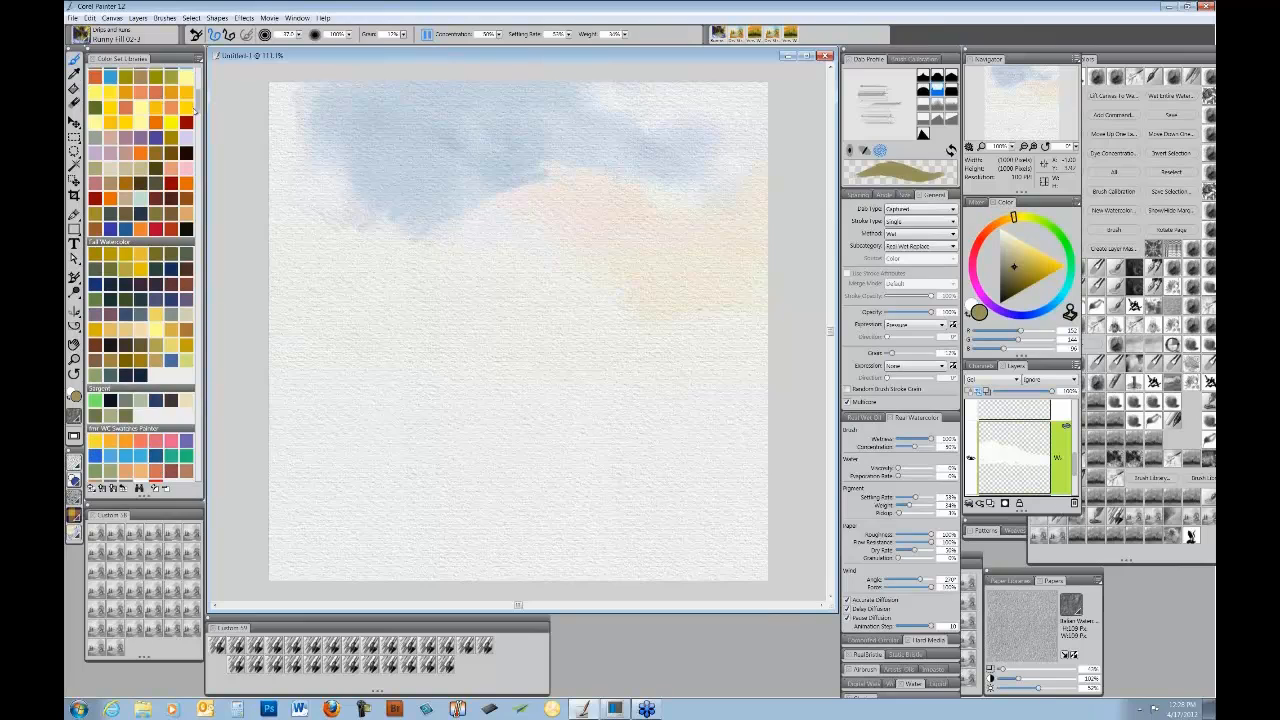
pyautogui.click(120, 317)
pyautogui.click(1013, 265)
pyautogui.click(968, 564)
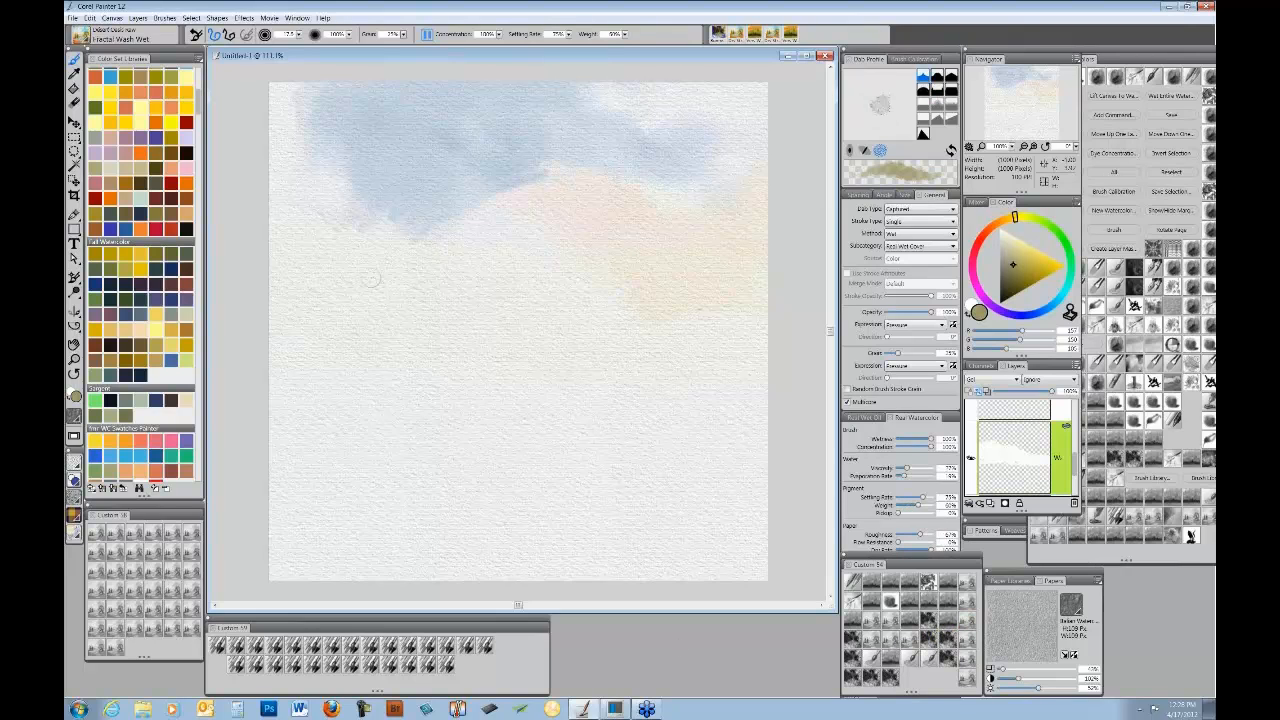
pyautogui.click(314, 272)
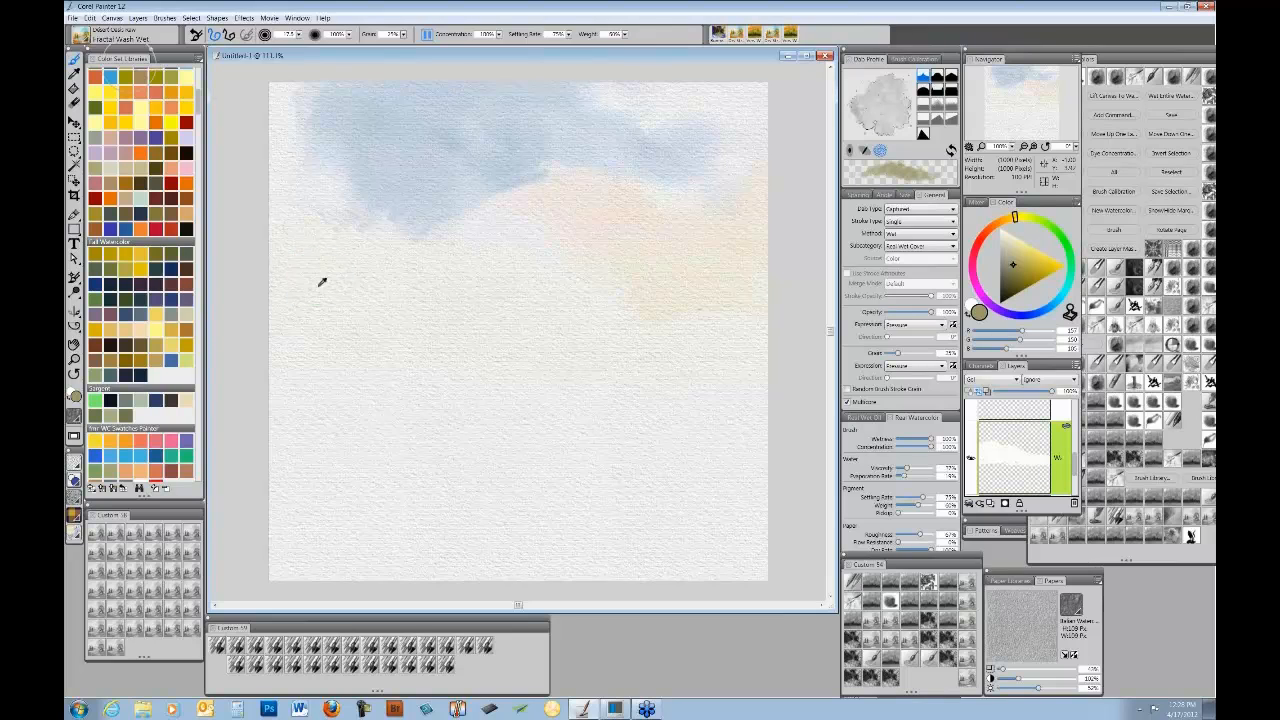
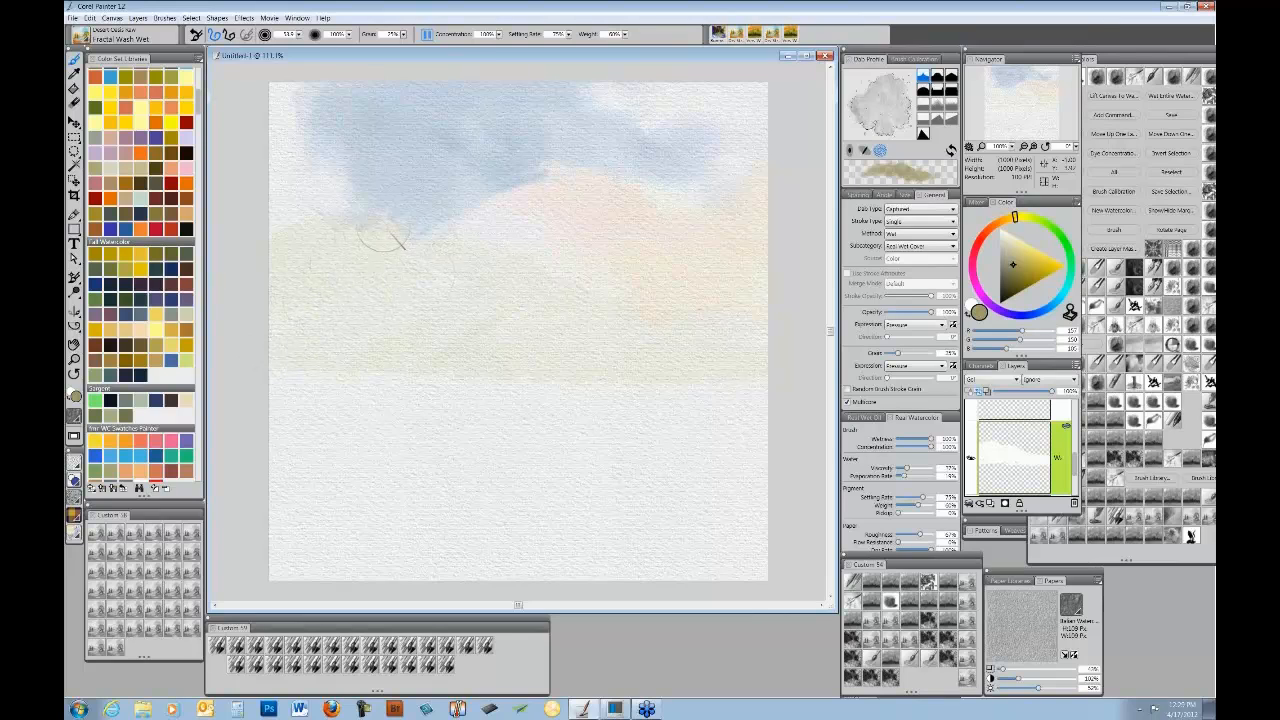
pyautogui.moveTo(396, 226); pyautogui.dragTo(412, 230)
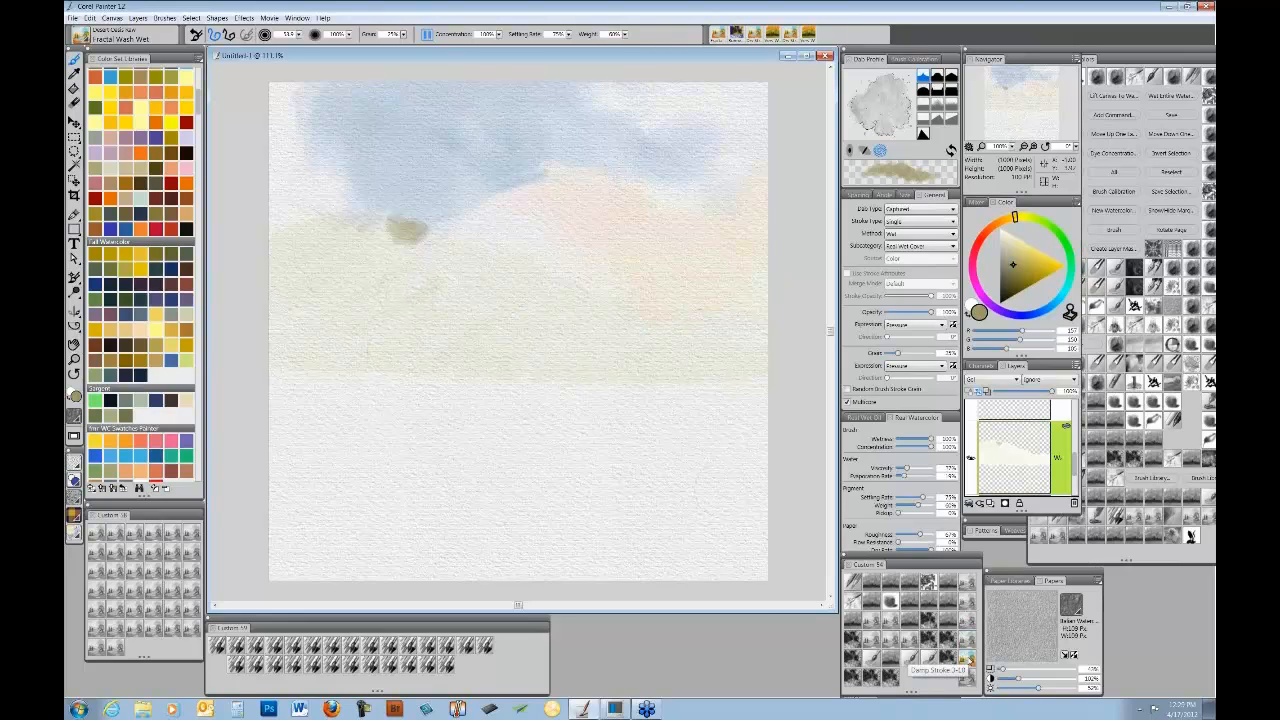
# - Select the Damp Stroke 3 brush variant and paint golden ochre strokes along the left peak and the slope of the middle hill
pyautogui.click(968, 660)
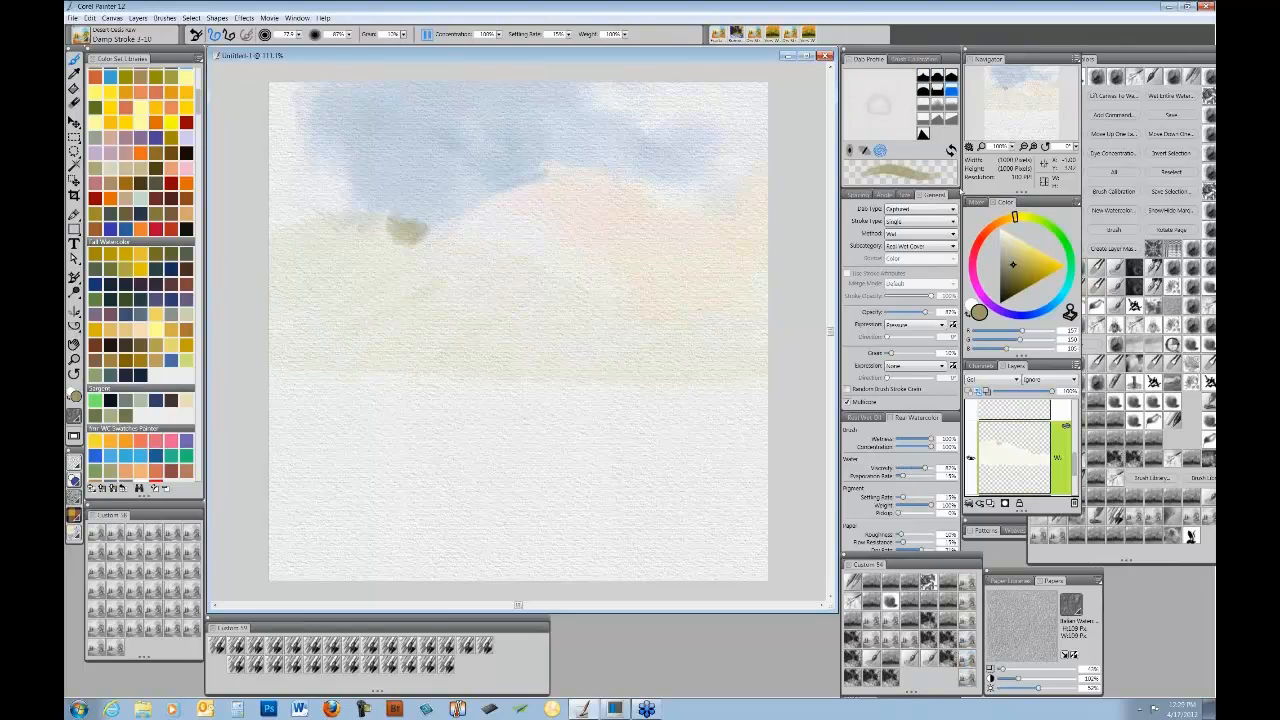
pyautogui.click(936, 196)
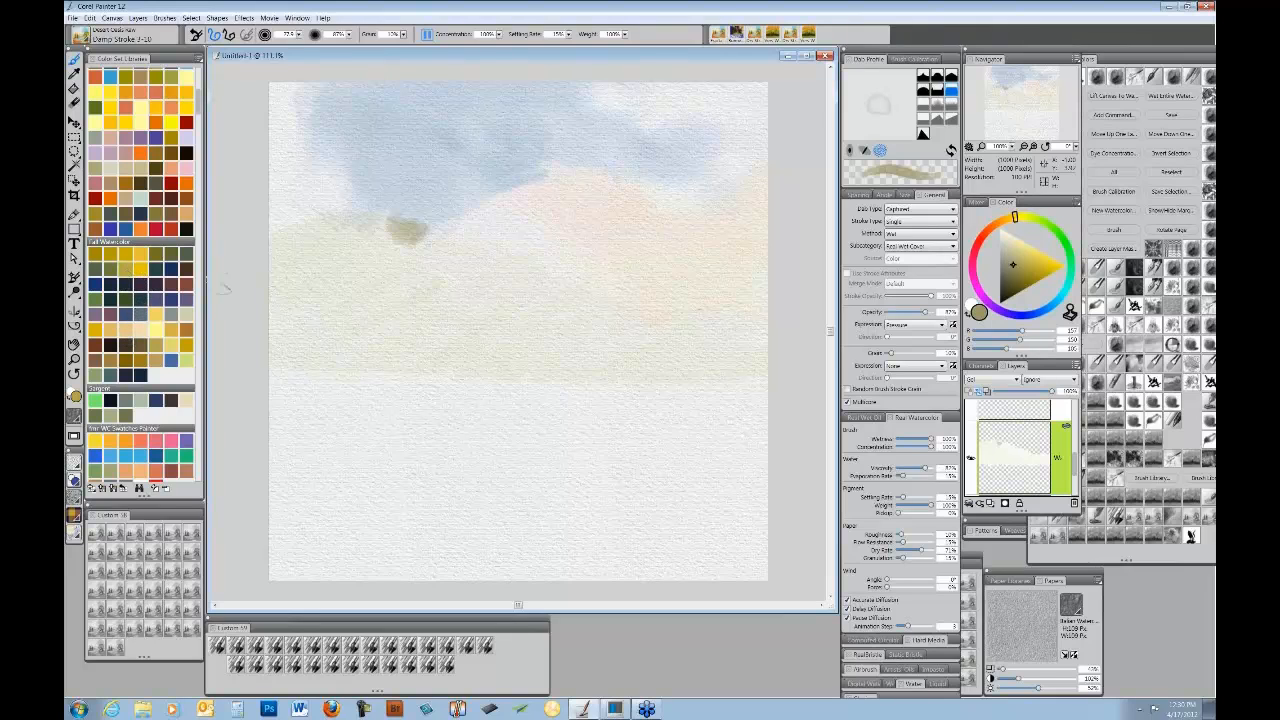
pyautogui.click(122, 282)
pyautogui.moveTo(347, 266)
pyautogui.mouseDown()
pyautogui.moveTo(370, 255)
pyautogui.moveTo(360, 220)
pyautogui.moveTo(285, 240)
pyautogui.moveTo(513, 258)
pyautogui.moveTo(352, 278)
pyautogui.mouseUp()
pyautogui.moveTo(469, 272)
pyautogui.mouseDown()
pyautogui.moveTo(372, 286)
pyautogui.moveTo(295, 318)
pyautogui.moveTo(465, 272)
pyautogui.moveTo(677, 329)
pyautogui.moveTo(583, 343)
pyautogui.moveTo(550, 334)
pyautogui.moveTo(545, 306)
pyautogui.moveTo(502, 282)
pyautogui.moveTo(554, 301)
pyautogui.mouseUp()
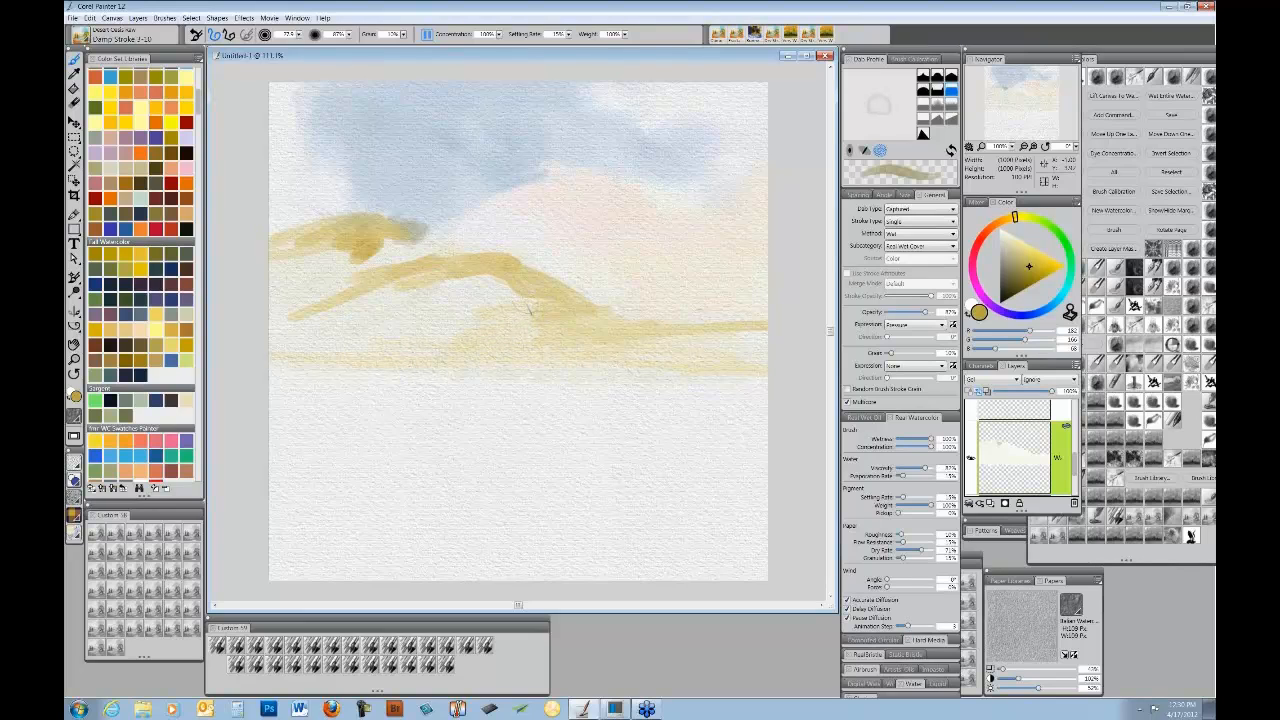
pyautogui.moveTo(528, 307)
pyautogui.mouseDown()
pyautogui.moveTo(497, 302)
pyautogui.moveTo(528, 297)
pyautogui.mouseUp()
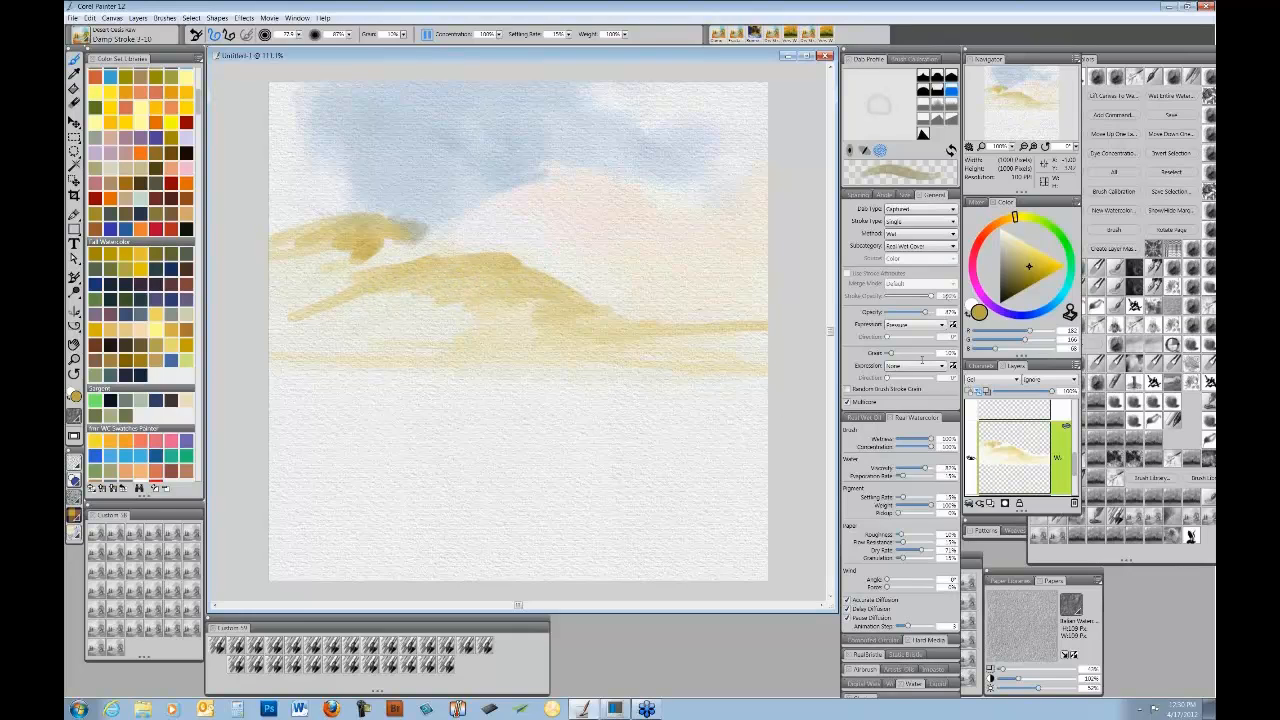
# - Collapse the brush's General settings and paint broad golden ochre strokes along the base of the hills across the full paper width
pyautogui.click(932, 196)
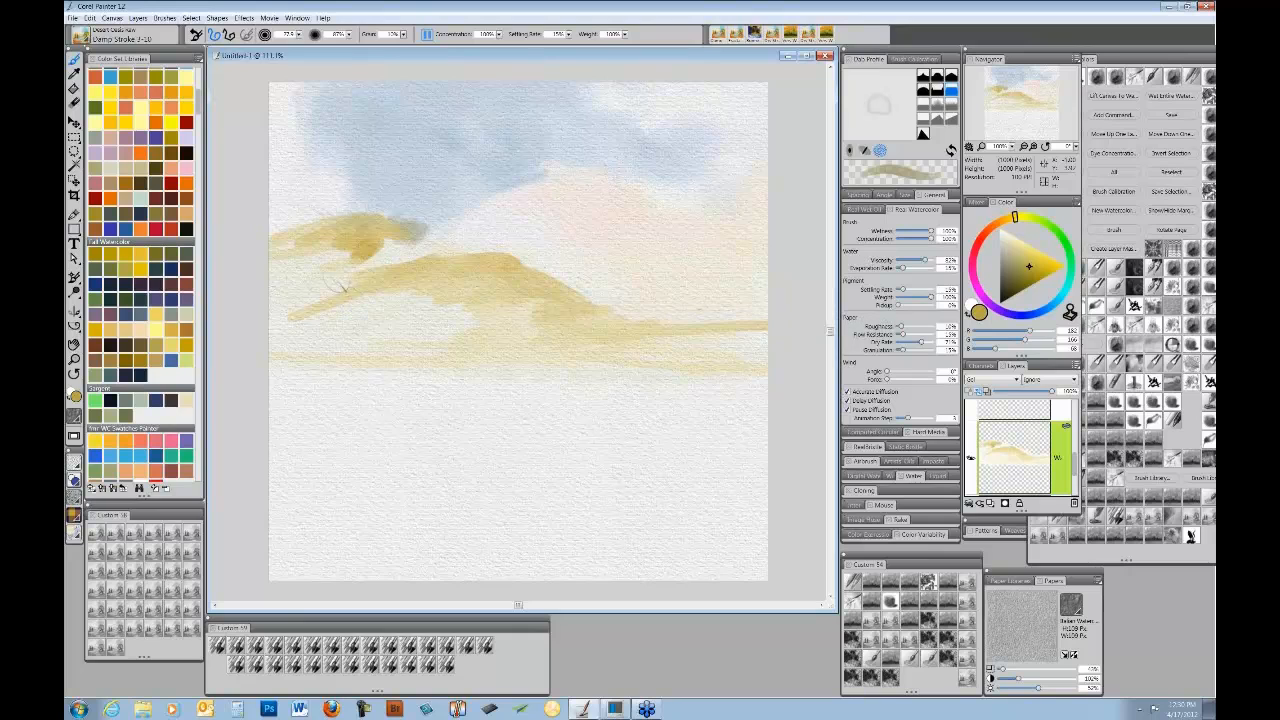
pyautogui.moveTo(393, 347)
pyautogui.mouseDown()
pyautogui.moveTo(487, 308)
pyautogui.moveTo(494, 322)
pyautogui.mouseUp()
pyautogui.moveTo(628, 359)
pyautogui.mouseDown()
pyautogui.moveTo(786, 368)
pyautogui.moveTo(354, 351)
pyautogui.mouseUp()
pyautogui.moveTo(268, 349); pyautogui.dragTo(602, 348)
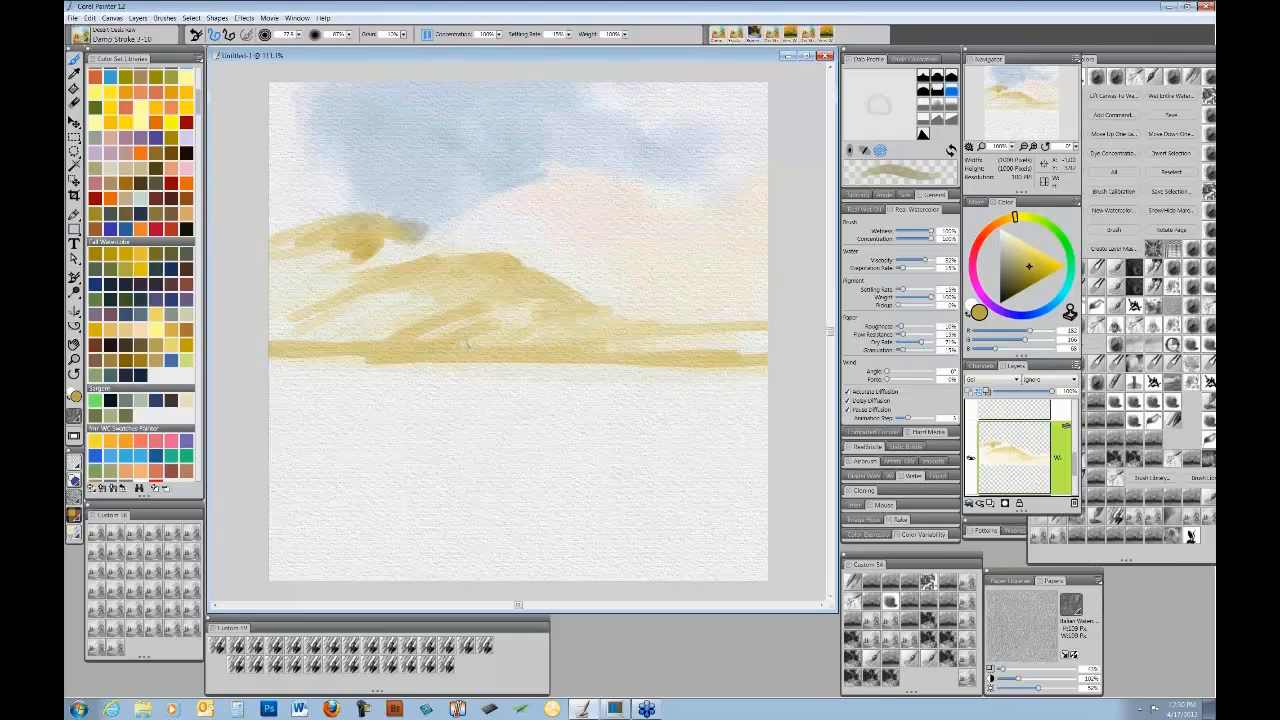
pyautogui.moveTo(271, 352)
pyautogui.mouseDown()
pyautogui.moveTo(314, 366)
pyautogui.moveTo(768, 378)
pyautogui.mouseUp()
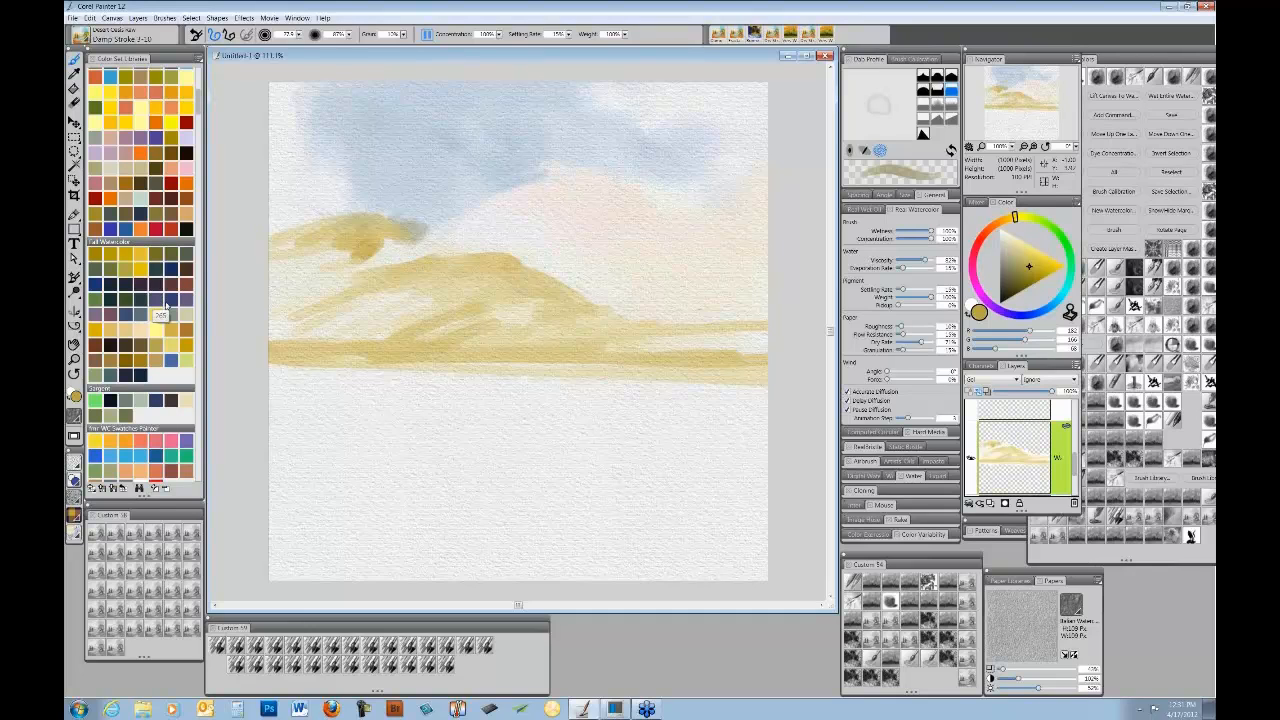
# - Try shading beneath the left peak with dark brown strokes, and undo them
pyautogui.click(128, 347)
pyautogui.moveTo(276, 248); pyautogui.dragTo(424, 250)
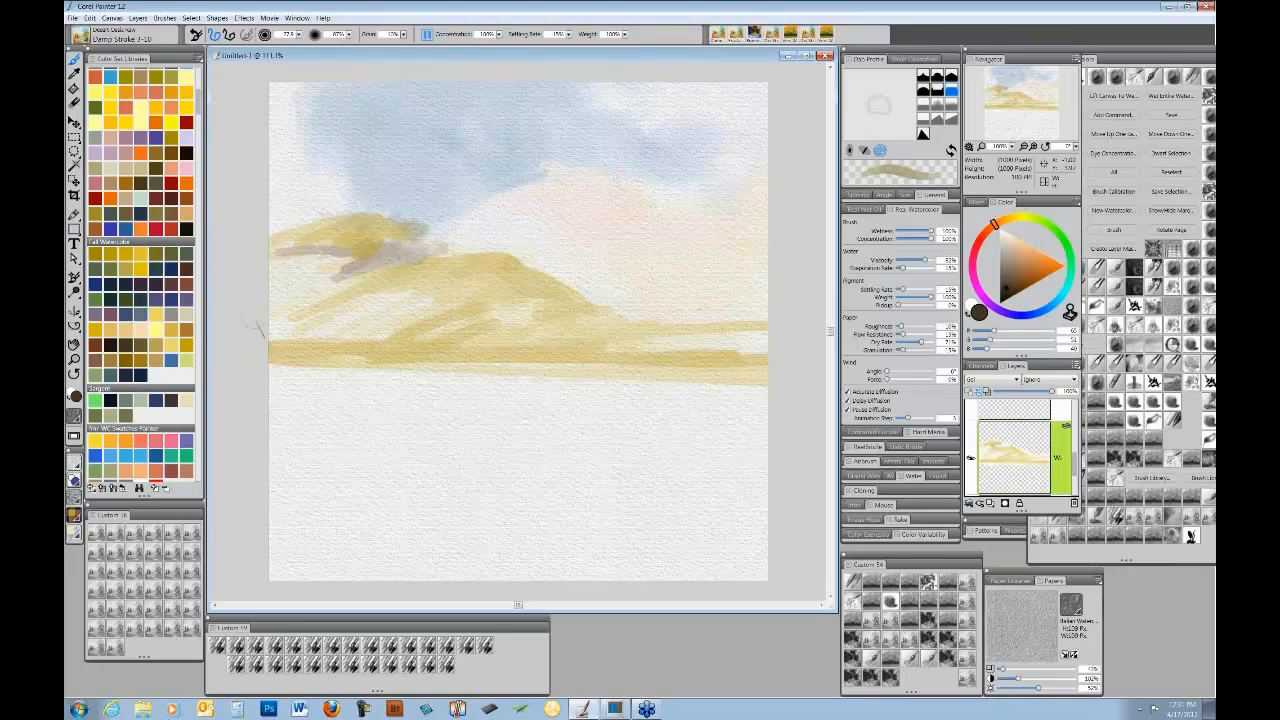
pyautogui.hotkey('ctrl', 'z')
pyautogui.hotkey('ctrl', 'z')
pyautogui.hotkey('ctrl', 'z')
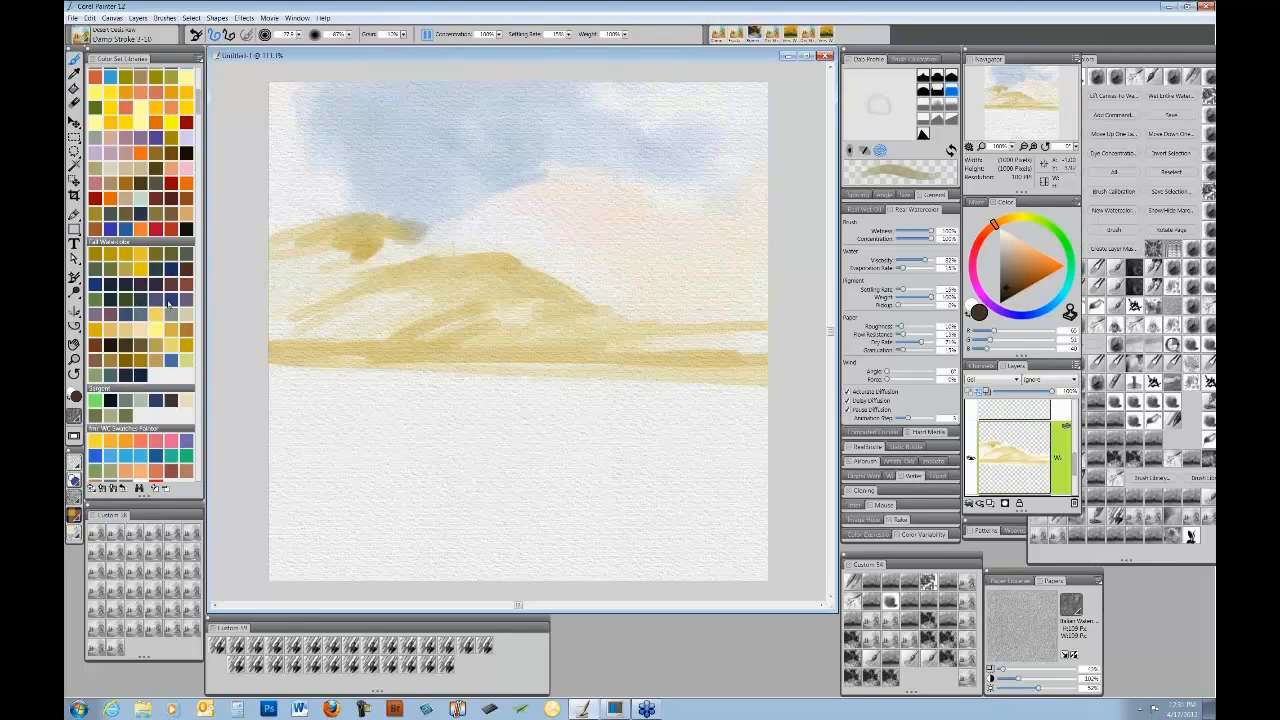
pyautogui.moveTo(374, 257)
pyautogui.mouseDown()
pyautogui.moveTo(396, 245)
pyautogui.moveTo(298, 262)
pyautogui.moveTo(314, 264)
pyautogui.mouseUp()
pyautogui.hotkey('ctrl', 'z')
# - Paint muted dark blue shadows beneath the left peak, between the hills and along their base
pyautogui.click(173, 299)
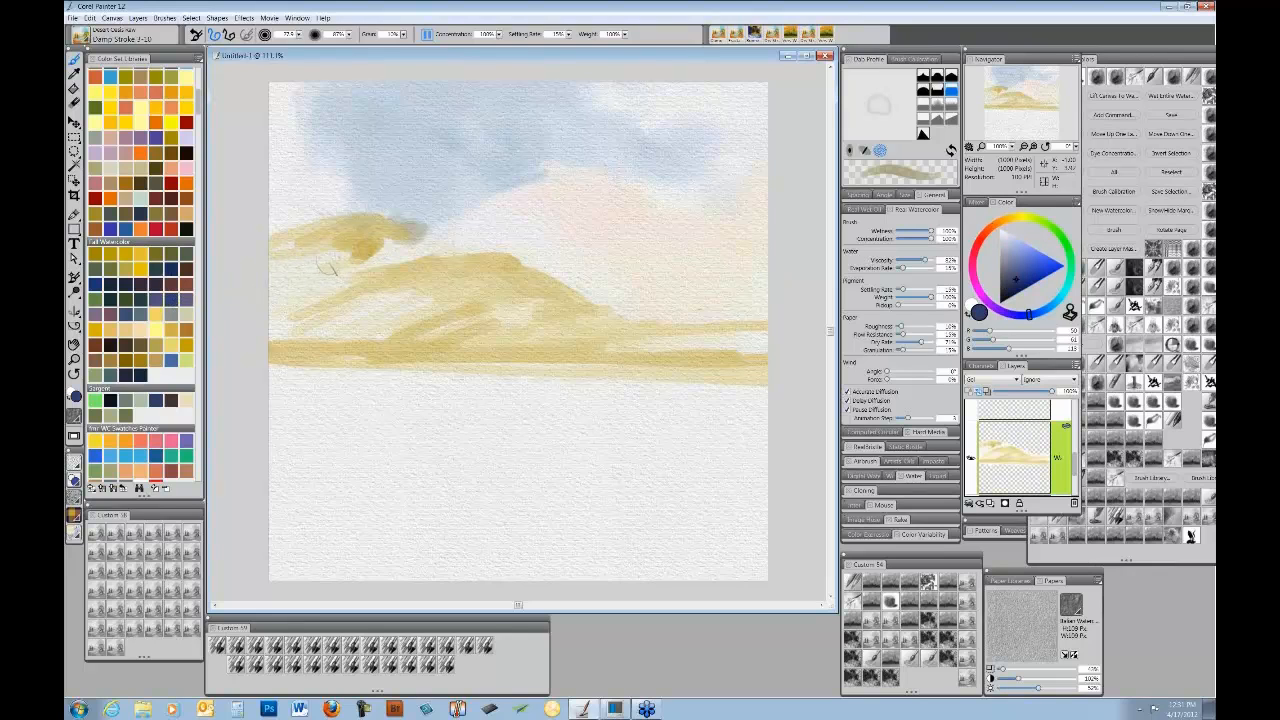
pyautogui.moveTo(328, 260)
pyautogui.mouseDown()
pyautogui.moveTo(364, 248)
pyautogui.moveTo(292, 258)
pyautogui.moveTo(416, 248)
pyautogui.moveTo(274, 300)
pyautogui.mouseUp()
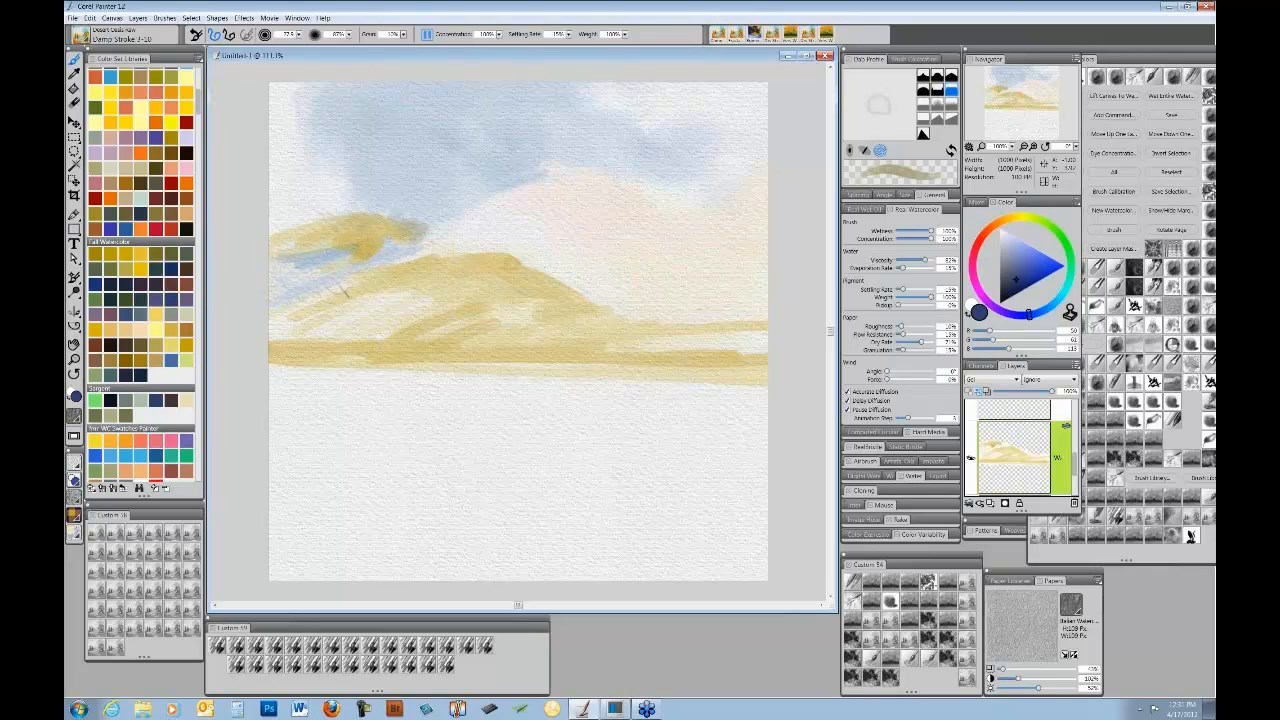
pyautogui.moveTo(366, 302)
pyautogui.mouseDown()
pyautogui.moveTo(290, 347)
pyautogui.moveTo(405, 352)
pyautogui.moveTo(300, 357)
pyautogui.moveTo(310, 360)
pyautogui.moveTo(680, 382)
pyautogui.moveTo(675, 362)
pyautogui.moveTo(741, 362)
pyautogui.moveTo(620, 340)
pyautogui.mouseUp()
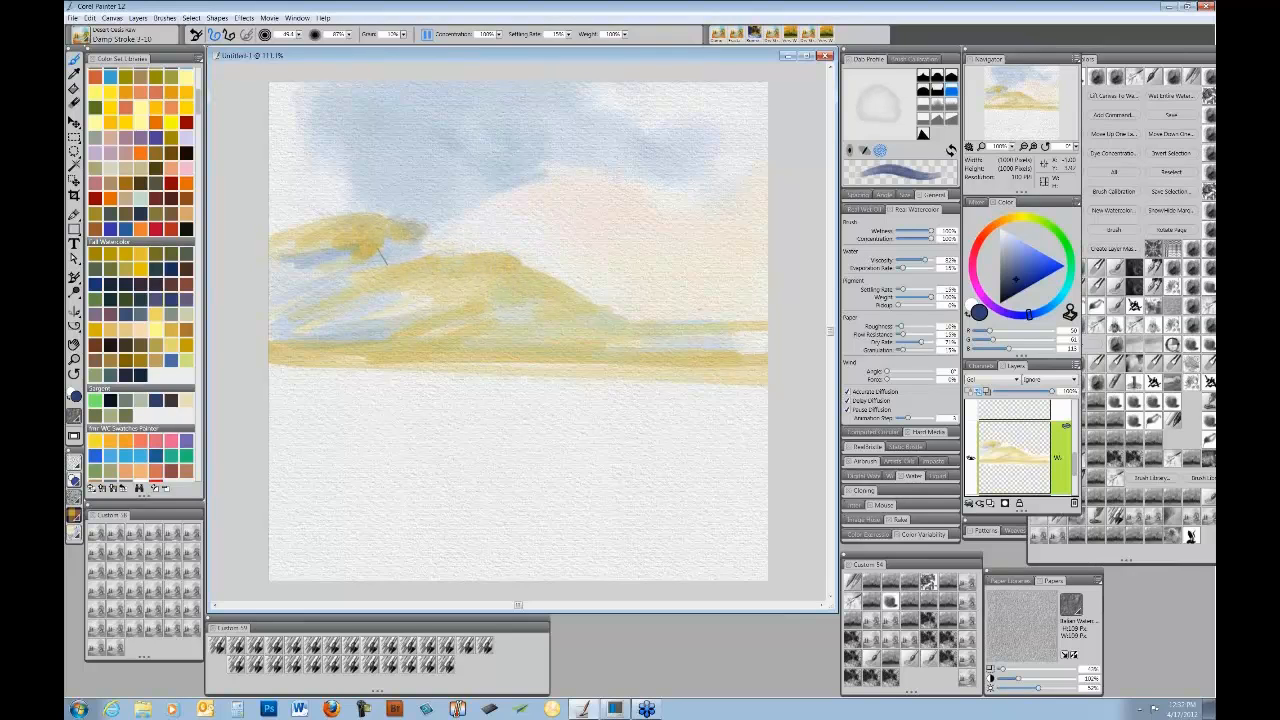
pyautogui.moveTo(349, 241)
pyautogui.mouseDown()
pyautogui.moveTo(320, 297)
pyautogui.moveTo(389, 322)
pyautogui.moveTo(295, 340)
pyautogui.mouseUp()
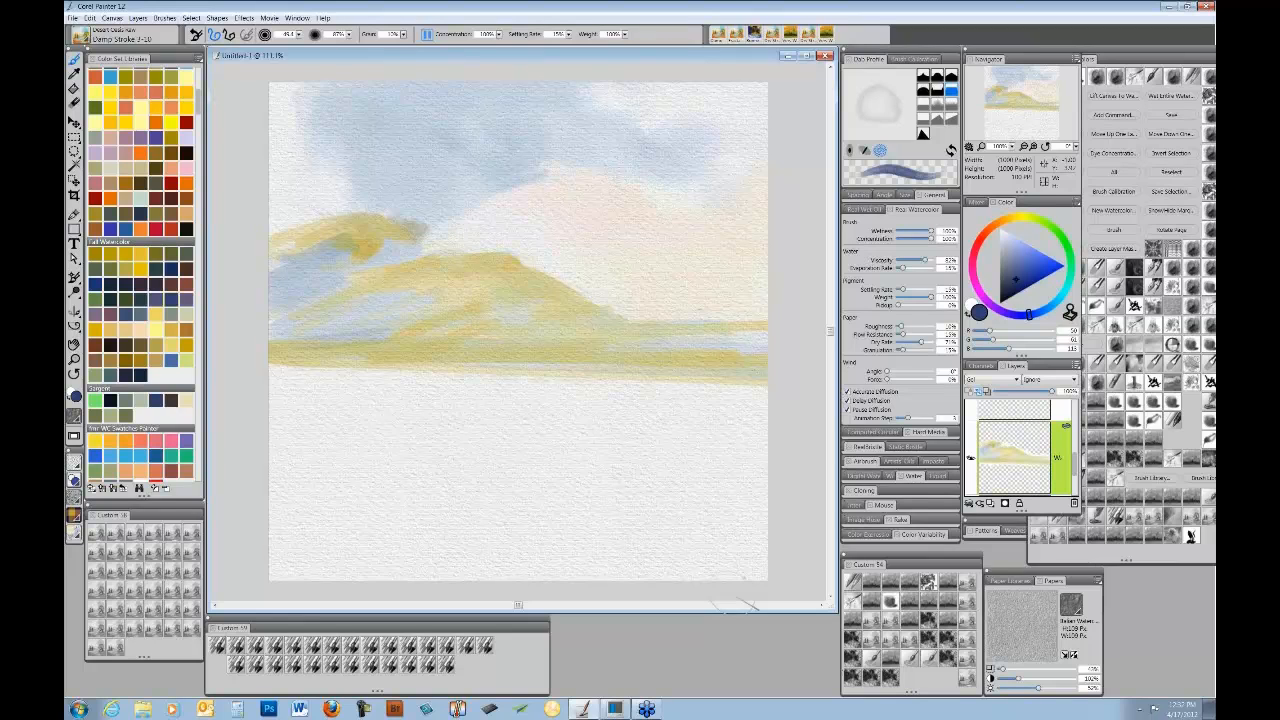
pyautogui.moveTo(418, 366); pyautogui.dragTo(446, 368)
# - Lower the paper brightness and turn off Pause Diffusion for the Runny Fill 02 variant to let the hill colors run down
pyautogui.click(852, 660)
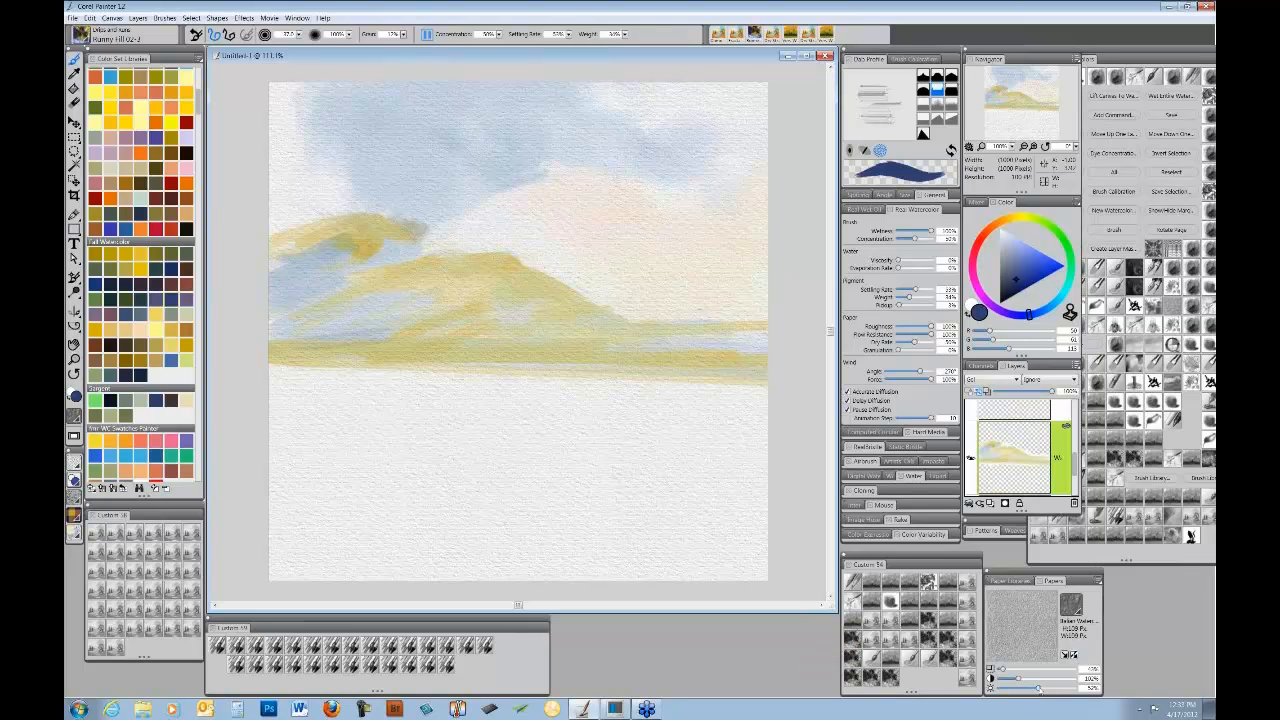
pyautogui.moveTo(1038, 688); pyautogui.dragTo(1026, 688)
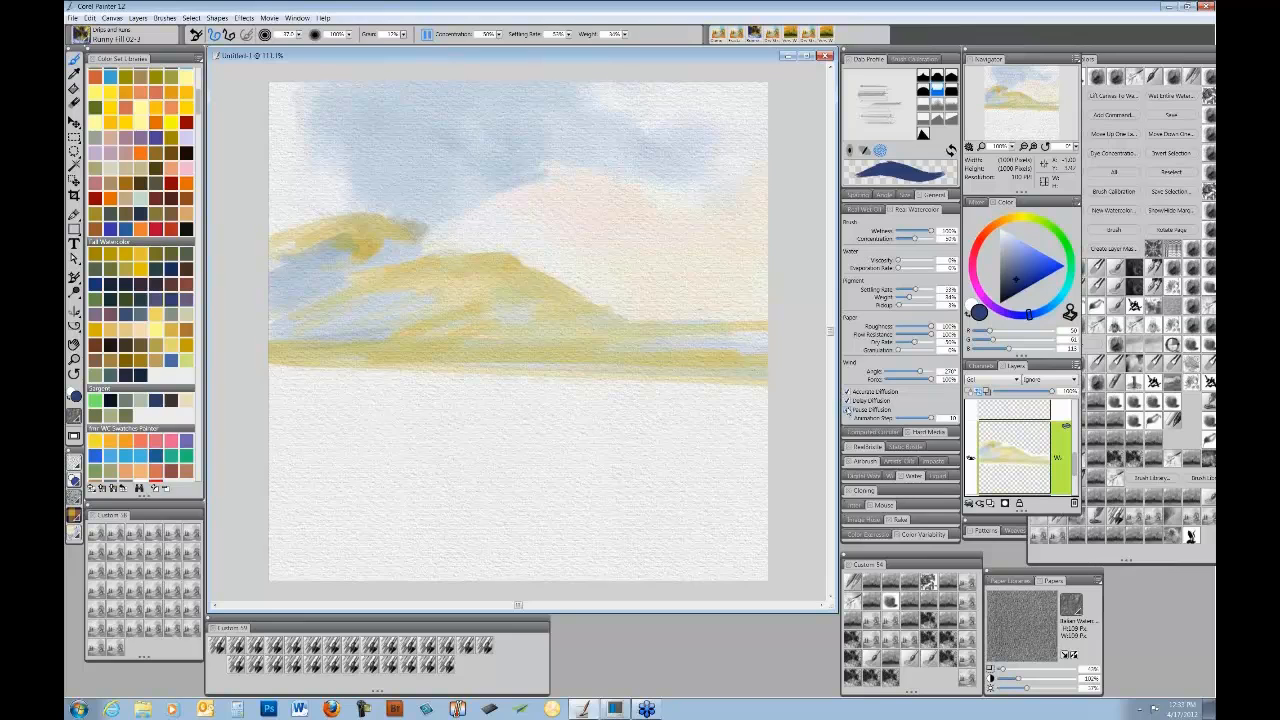
pyautogui.click(847, 409)
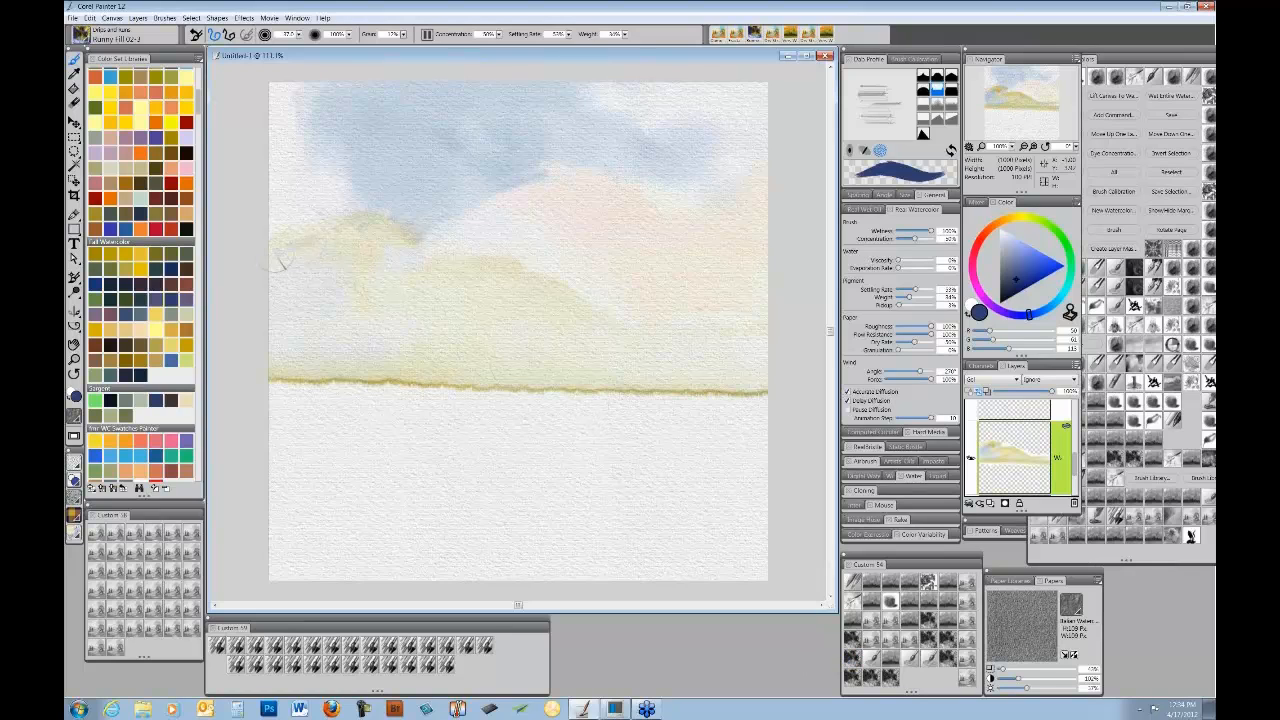
# - Try painting a solid blue hill range over the diffused hills, set the brush's minimum size to 100%, and undo the blue strokes
pyautogui.moveTo(272, 256); pyautogui.dragTo(358, 238)
pyautogui.moveTo(369, 228)
pyautogui.mouseDown()
pyautogui.moveTo(426, 280)
pyautogui.moveTo(506, 270)
pyautogui.moveTo(541, 297)
pyautogui.moveTo(571, 288)
pyautogui.moveTo(737, 343)
pyautogui.moveTo(625, 345)
pyautogui.moveTo(469, 309)
pyautogui.moveTo(357, 243)
pyautogui.moveTo(349, 278)
pyautogui.moveTo(300, 300)
pyautogui.moveTo(466, 323)
pyautogui.moveTo(366, 323)
pyautogui.moveTo(390, 345)
pyautogui.moveTo(500, 365)
pyautogui.moveTo(660, 354)
pyautogui.moveTo(466, 340)
pyautogui.moveTo(371, 355)
pyautogui.moveTo(426, 284)
pyautogui.moveTo(284, 258)
pyautogui.moveTo(302, 318)
pyautogui.mouseUp()
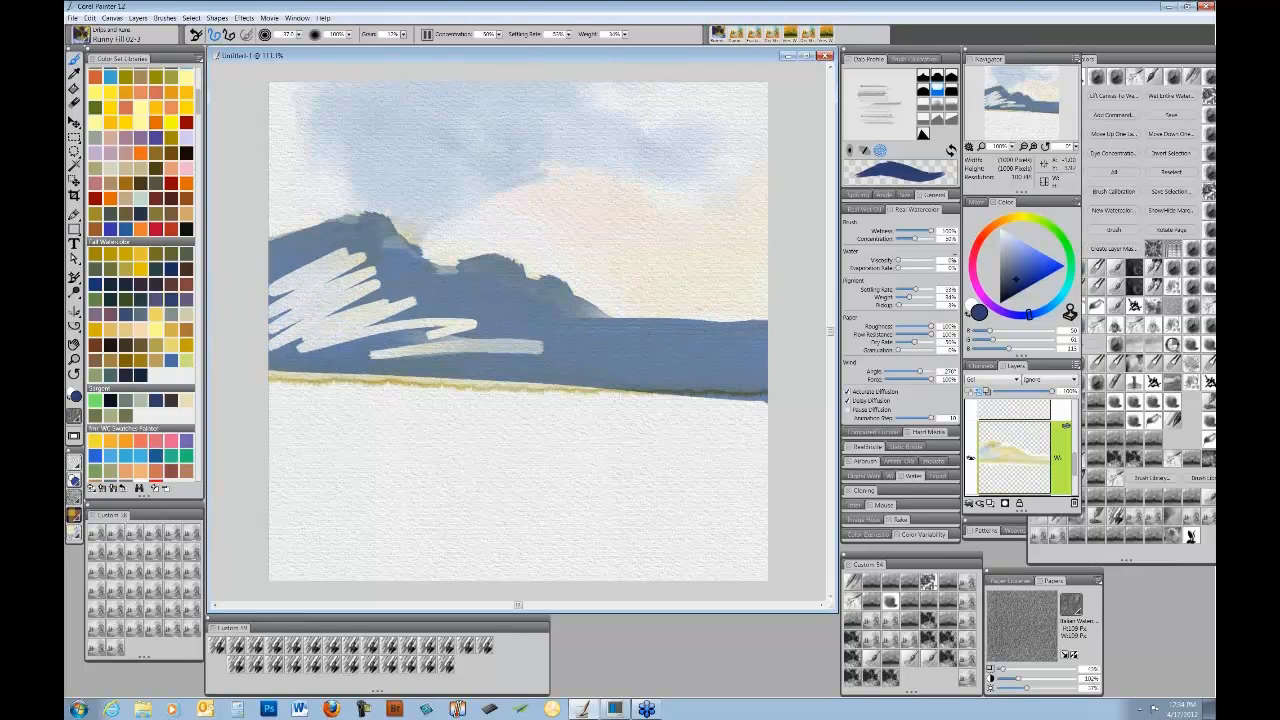
pyautogui.click(910, 194)
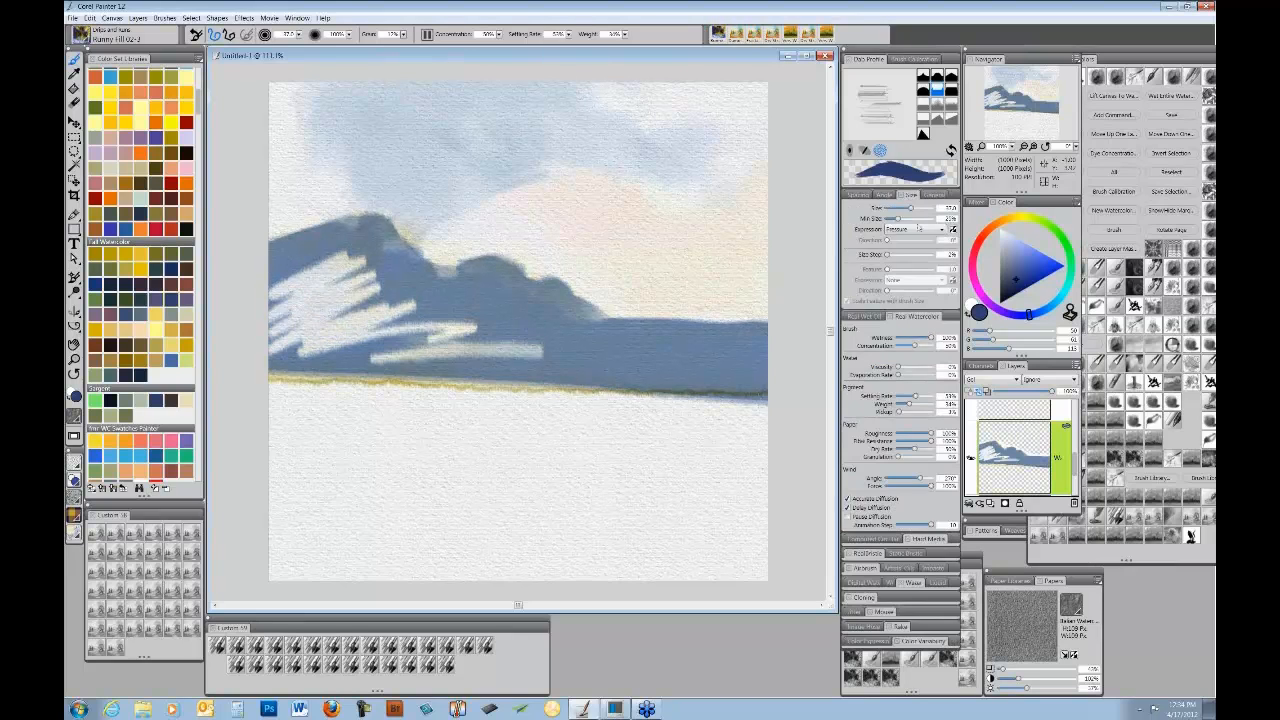
pyautogui.moveTo(899, 219); pyautogui.dragTo(928, 219)
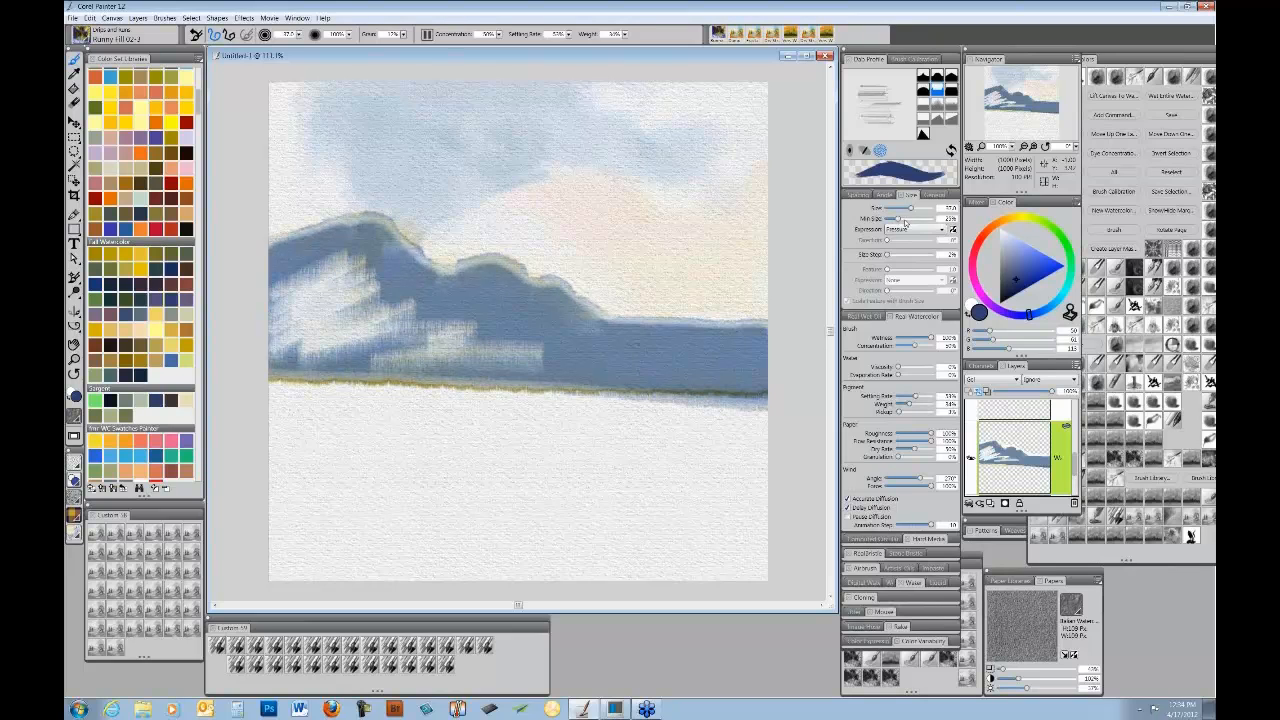
pyautogui.hotkey('ctrl', 'z')
pyautogui.hotkey('ctrl', 'z')
pyautogui.hotkey('ctrl', 'z')
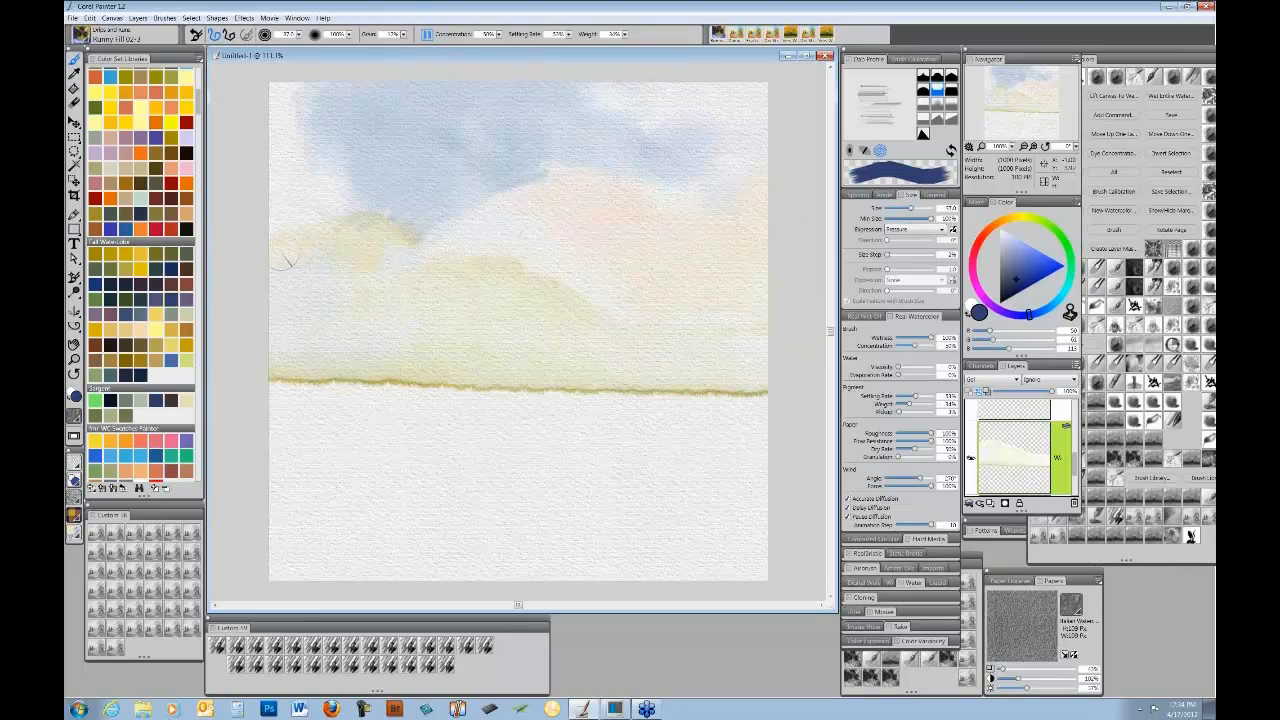
# - Brush blue over the hills, adding thin Dry Stroke 23 strokes along the ridges and base
pyautogui.moveTo(285, 258)
pyautogui.mouseDown()
pyautogui.moveTo(374, 234)
pyautogui.moveTo(401, 262)
pyautogui.moveTo(494, 268)
pyautogui.moveTo(595, 320)
pyautogui.moveTo(716, 346)
pyautogui.moveTo(767, 340)
pyautogui.moveTo(537, 325)
pyautogui.moveTo(367, 283)
pyautogui.moveTo(361, 259)
pyautogui.moveTo(337, 254)
pyautogui.moveTo(311, 267)
pyautogui.moveTo(374, 291)
pyautogui.moveTo(280, 312)
pyautogui.moveTo(396, 350)
pyautogui.moveTo(289, 364)
pyautogui.moveTo(787, 388)
pyautogui.moveTo(679, 369)
pyautogui.moveTo(729, 362)
pyautogui.moveTo(474, 355)
pyautogui.moveTo(565, 343)
pyautogui.moveTo(391, 331)
pyautogui.moveTo(546, 327)
pyautogui.moveTo(270, 332)
pyautogui.moveTo(435, 312)
pyautogui.moveTo(444, 327)
pyautogui.moveTo(315, 330)
pyautogui.moveTo(430, 305)
pyautogui.moveTo(360, 305)
pyautogui.moveTo(397, 290)
pyautogui.moveTo(380, 318)
pyautogui.moveTo(472, 300)
pyautogui.moveTo(435, 305)
pyautogui.moveTo(473, 310)
pyautogui.moveTo(439, 346)
pyautogui.moveTo(540, 327)
pyautogui.moveTo(478, 358)
pyautogui.moveTo(570, 355)
pyautogui.moveTo(518, 367)
pyautogui.moveTo(580, 368)
pyautogui.moveTo(635, 355)
pyautogui.moveTo(590, 368)
pyautogui.moveTo(758, 378)
pyautogui.moveTo(315, 350)
pyautogui.moveTo(300, 330)
pyautogui.moveTo(270, 330)
pyautogui.moveTo(300, 300)
pyautogui.moveTo(283, 272)
pyautogui.moveTo(345, 225)
pyautogui.moveTo(405, 255)
pyautogui.moveTo(520, 285)
pyautogui.mouseUp()
pyautogui.moveTo(372, 263)
pyautogui.mouseDown()
pyautogui.moveTo(470, 280)
pyautogui.moveTo(382, 311)
pyautogui.moveTo(407, 315)
pyautogui.moveTo(242, 353)
pyautogui.moveTo(415, 346)
pyautogui.moveTo(300, 366)
pyautogui.moveTo(517, 366)
pyautogui.moveTo(473, 378)
pyautogui.moveTo(778, 391)
pyautogui.moveTo(735, 360)
pyautogui.moveTo(768, 370)
pyautogui.moveTo(765, 353)
pyautogui.moveTo(608, 320)
pyautogui.moveTo(758, 330)
pyautogui.moveTo(697, 353)
pyautogui.moveTo(538, 348)
pyautogui.moveTo(555, 330)
pyautogui.moveTo(492, 292)
pyautogui.mouseUp()
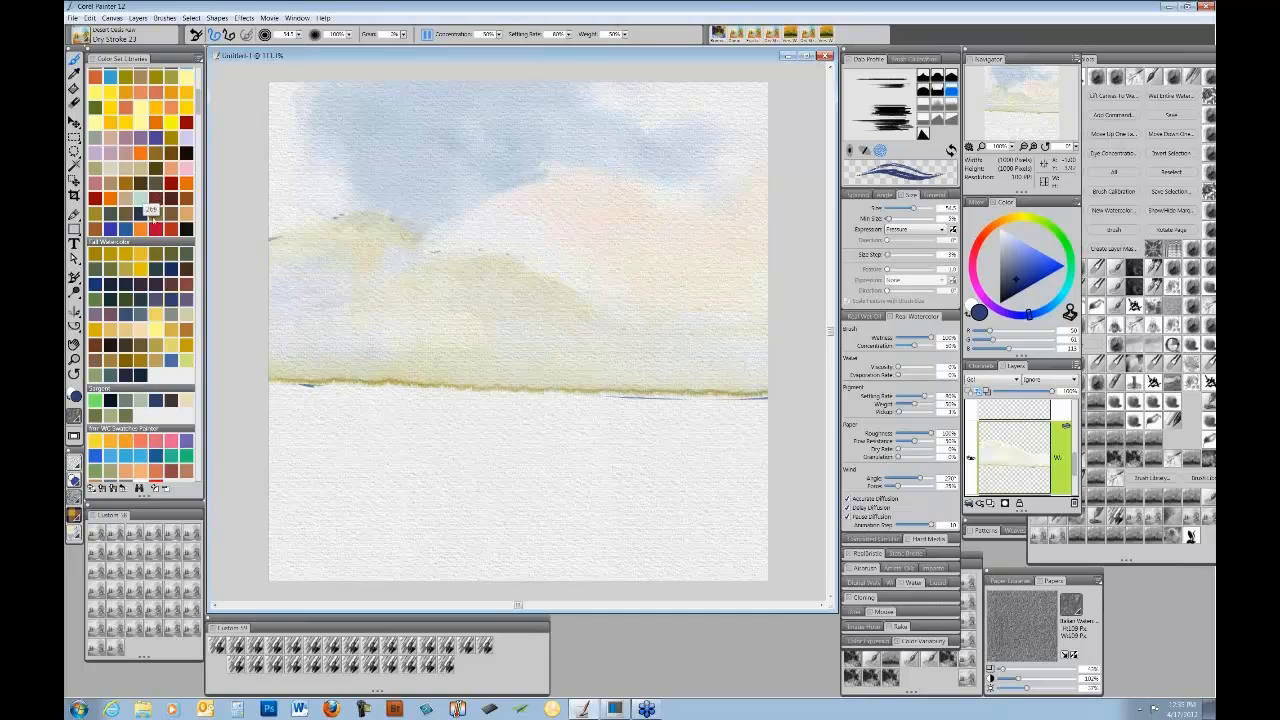
# - Cover the hills with textured golden ochre strokes and shade the left slope and base with dark blue
pyautogui.click(125, 270)
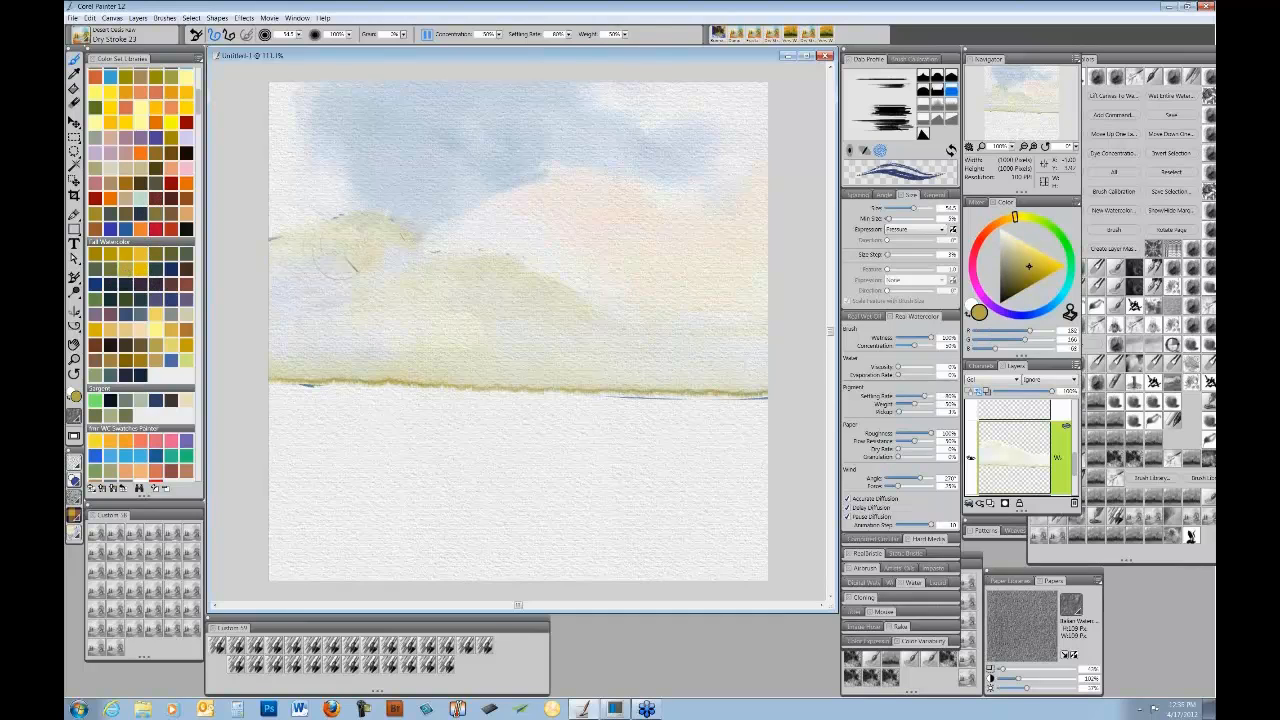
pyautogui.moveTo(335, 255)
pyautogui.mouseDown()
pyautogui.moveTo(360, 255)
pyautogui.moveTo(350, 240)
pyautogui.moveTo(400, 265)
pyautogui.moveTo(290, 255)
pyautogui.moveTo(285, 285)
pyautogui.moveTo(310, 290)
pyautogui.moveTo(352, 250)
pyautogui.moveTo(455, 290)
pyautogui.moveTo(380, 315)
pyautogui.moveTo(320, 290)
pyautogui.moveTo(316, 345)
pyautogui.moveTo(590, 368)
pyautogui.moveTo(500, 330)
pyautogui.moveTo(540, 300)
pyautogui.moveTo(616, 370)
pyautogui.moveTo(760, 355)
pyautogui.moveTo(310, 370)
pyautogui.moveTo(500, 320)
pyautogui.moveTo(400, 280)
pyautogui.moveTo(340, 320)
pyautogui.moveTo(290, 295)
pyautogui.moveTo(310, 320)
pyautogui.moveTo(385, 325)
pyautogui.moveTo(455, 302)
pyautogui.moveTo(525, 325)
pyautogui.moveTo(588, 325)
pyautogui.mouseUp()
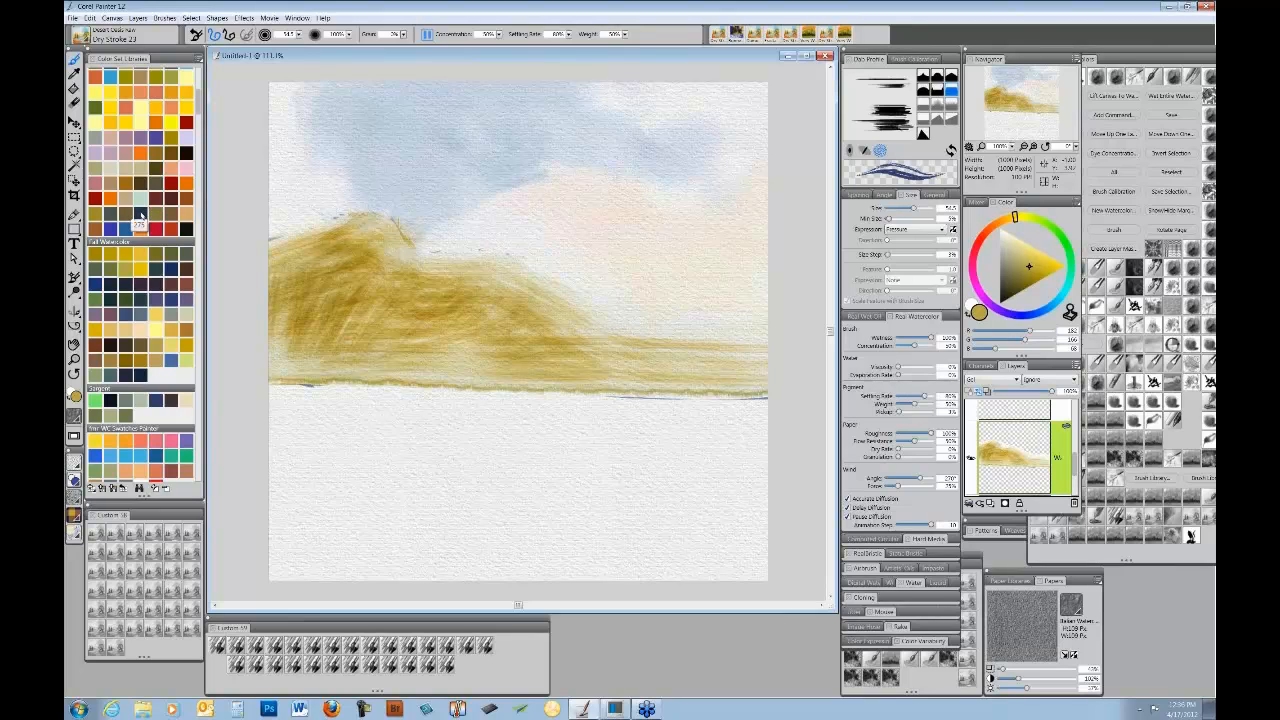
pyautogui.click(141, 215)
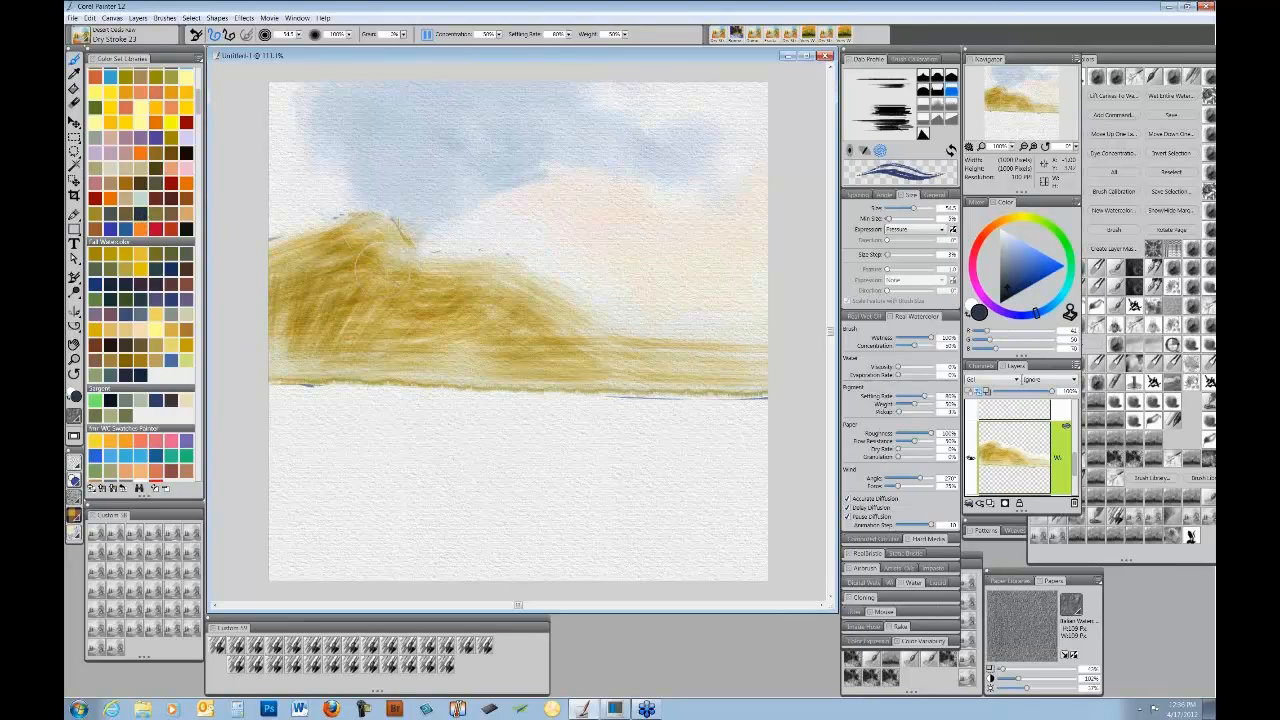
pyautogui.moveTo(350, 290)
pyautogui.mouseDown()
pyautogui.moveTo(393, 275)
pyautogui.moveTo(427, 304)
pyautogui.moveTo(465, 309)
pyautogui.moveTo(302, 355)
pyautogui.moveTo(750, 379)
pyautogui.moveTo(514, 366)
pyautogui.moveTo(625, 376)
pyautogui.moveTo(452, 341)
pyautogui.moveTo(549, 360)
pyautogui.moveTo(547, 348)
pyautogui.moveTo(466, 358)
pyautogui.moveTo(512, 353)
pyautogui.moveTo(401, 335)
pyautogui.moveTo(355, 285)
pyautogui.moveTo(308, 282)
pyautogui.moveTo(283, 302)
pyautogui.moveTo(290, 275)
pyautogui.moveTo(285, 350)
pyautogui.moveTo(363, 365)
pyautogui.moveTo(305, 365)
pyautogui.moveTo(696, 398)
pyautogui.moveTo(740, 383)
pyautogui.mouseUp()
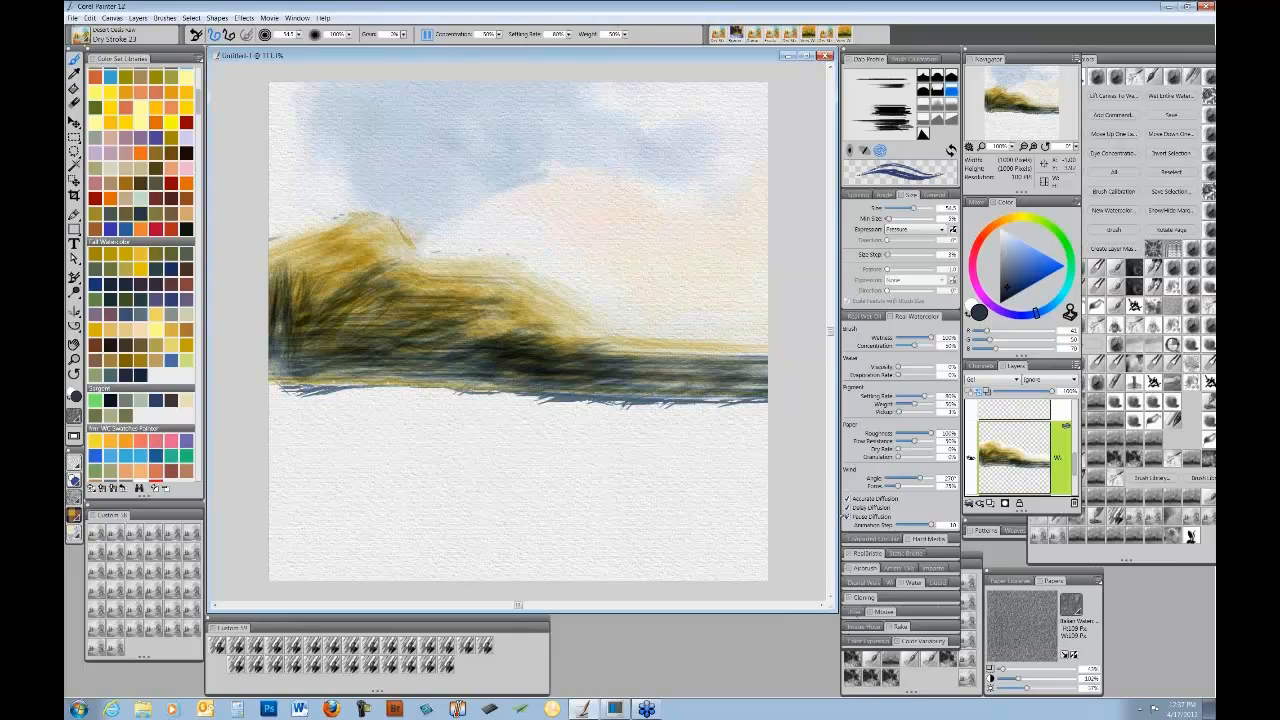
# - Select the Runny Fill 02 brush variant and turn off Pause Diffusion to run the ochre and dark blue hill paint downward
pyautogui.click(851, 658)
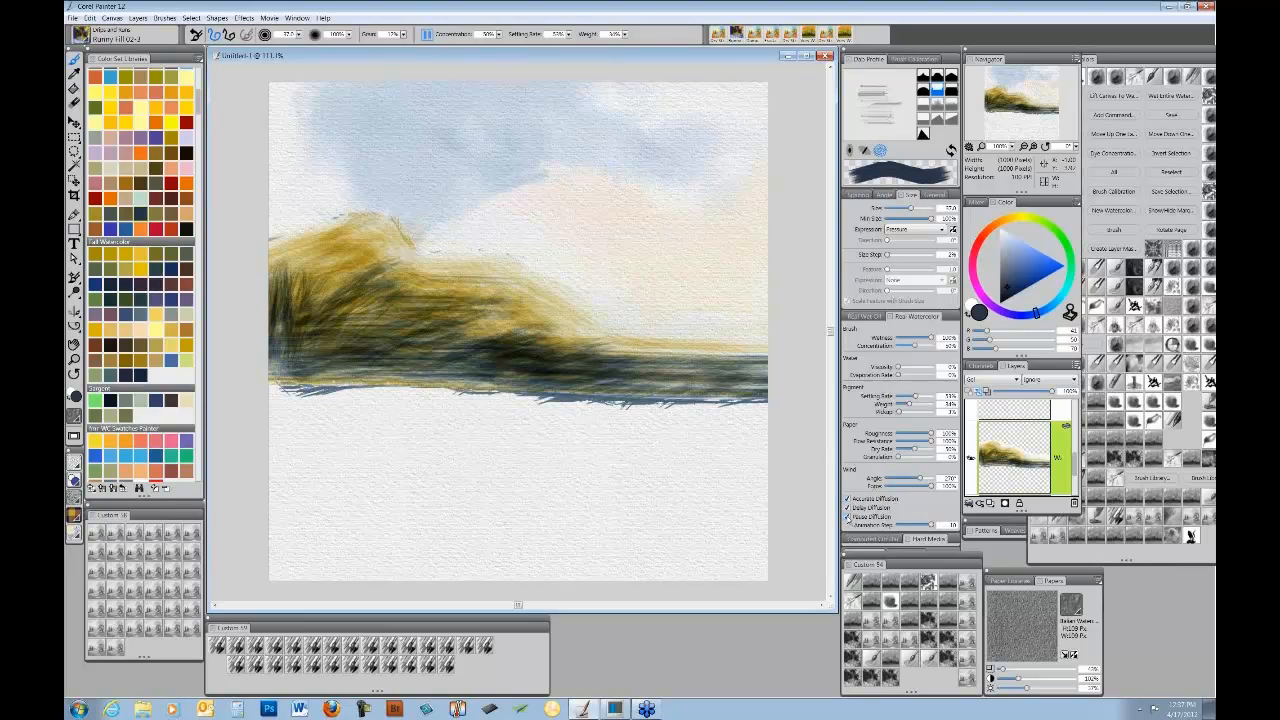
pyautogui.click(848, 518)
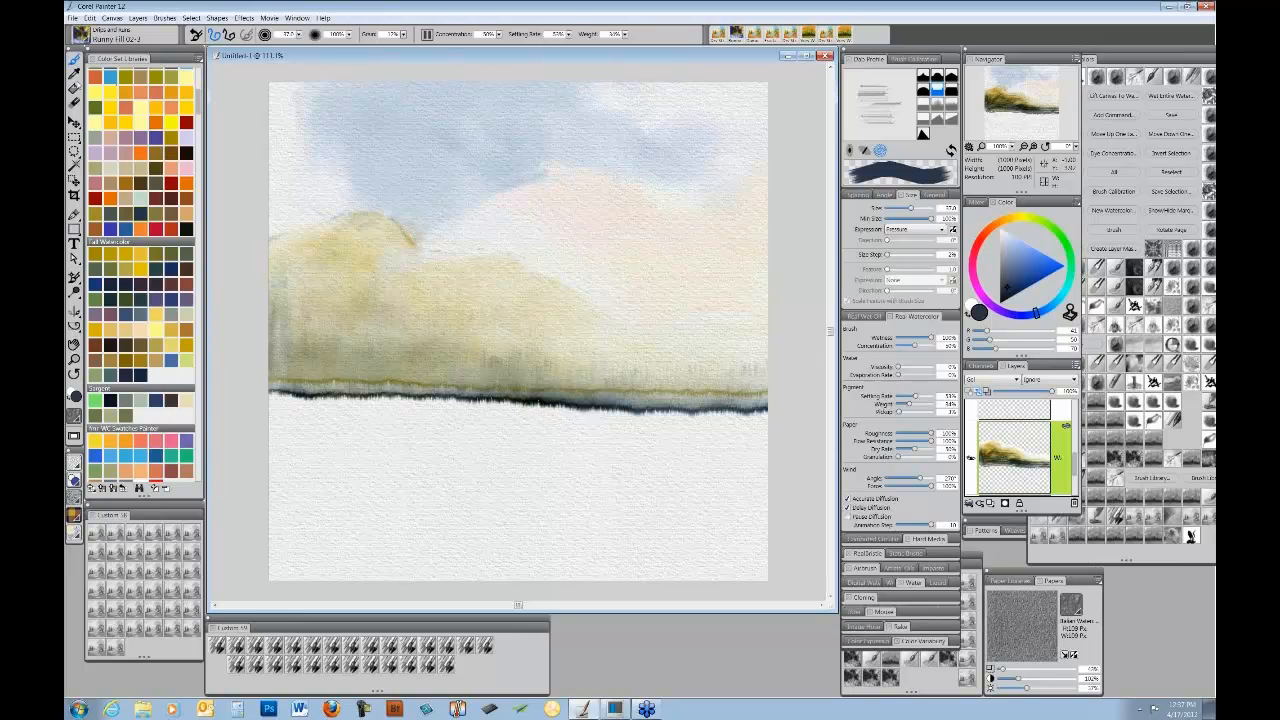
# - Erase the dark blue band of settled paint along the base of the hills
pyautogui.click(75, 103)
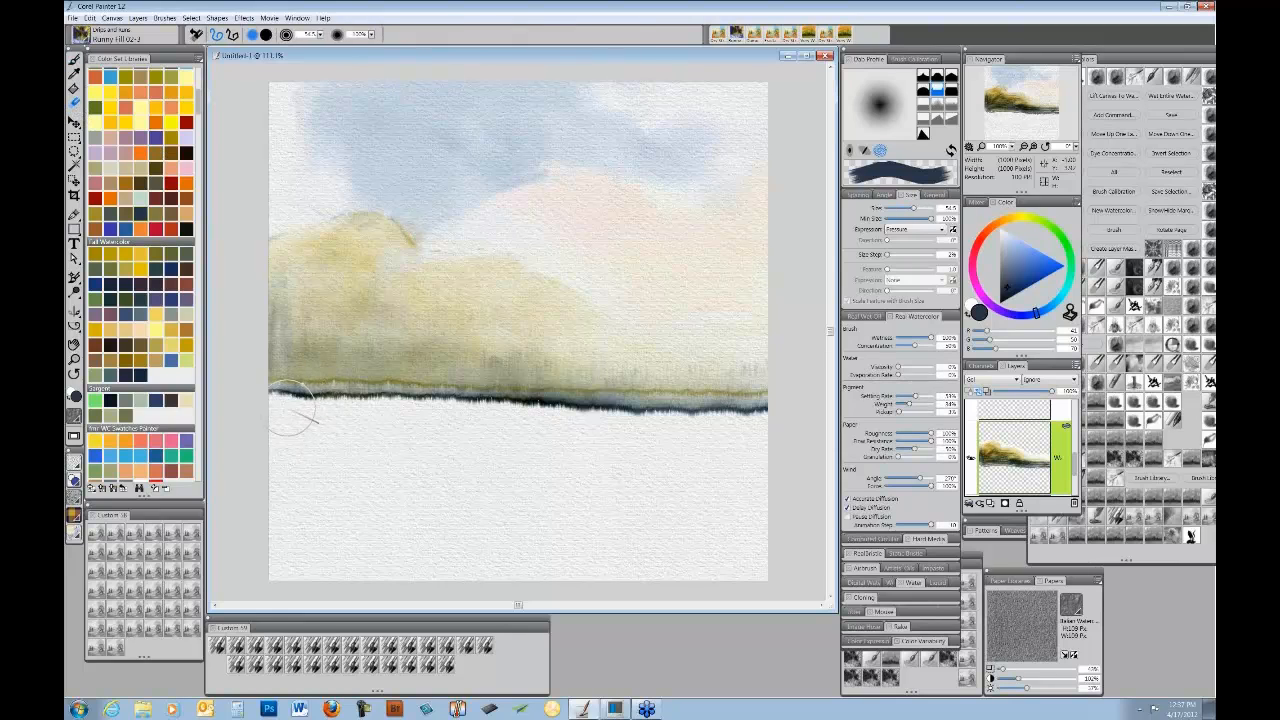
pyautogui.moveTo(300, 426)
pyautogui.mouseDown()
pyautogui.moveTo(324, 396)
pyautogui.moveTo(272, 388)
pyautogui.moveTo(337, 384)
pyautogui.mouseUp()
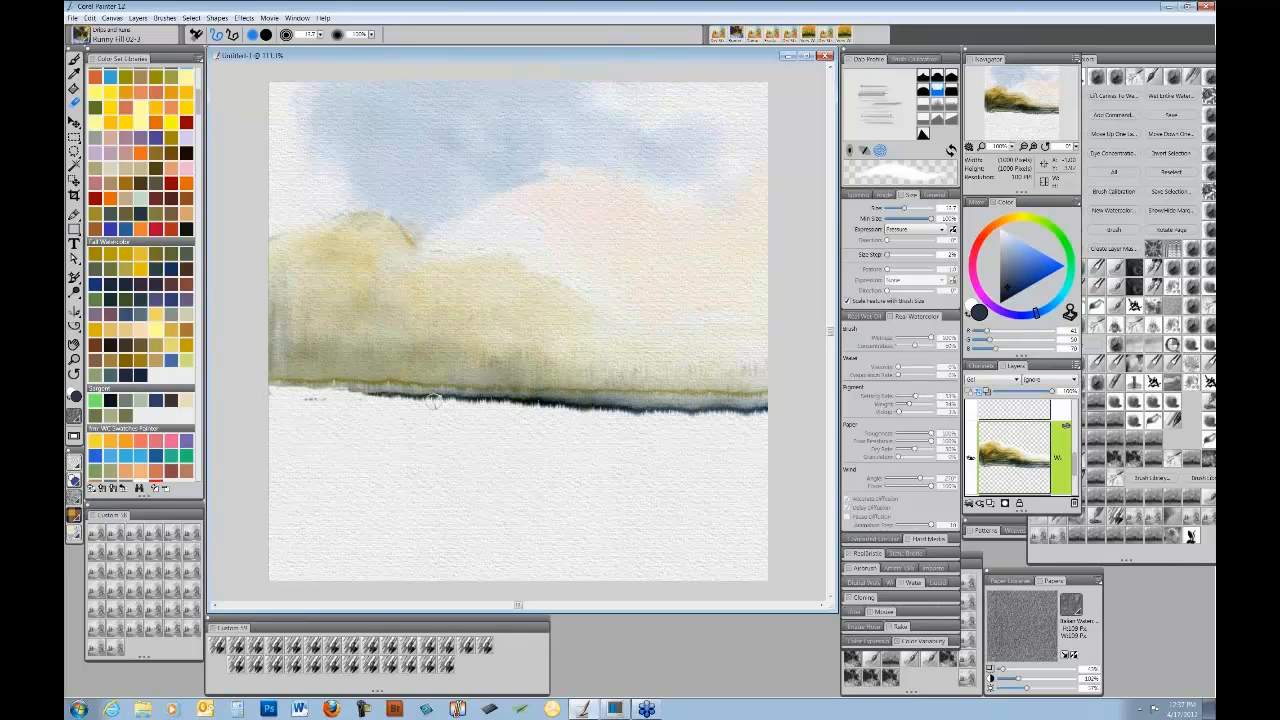
pyautogui.moveTo(433, 400)
pyautogui.mouseDown()
pyautogui.moveTo(306, 400)
pyautogui.moveTo(472, 408)
pyautogui.moveTo(428, 396)
pyautogui.moveTo(512, 406)
pyautogui.moveTo(517, 395)
pyautogui.moveTo(737, 413)
pyautogui.moveTo(767, 412)
pyautogui.moveTo(541, 406)
pyautogui.moveTo(775, 401)
pyautogui.moveTo(263, 395)
pyautogui.mouseUp()
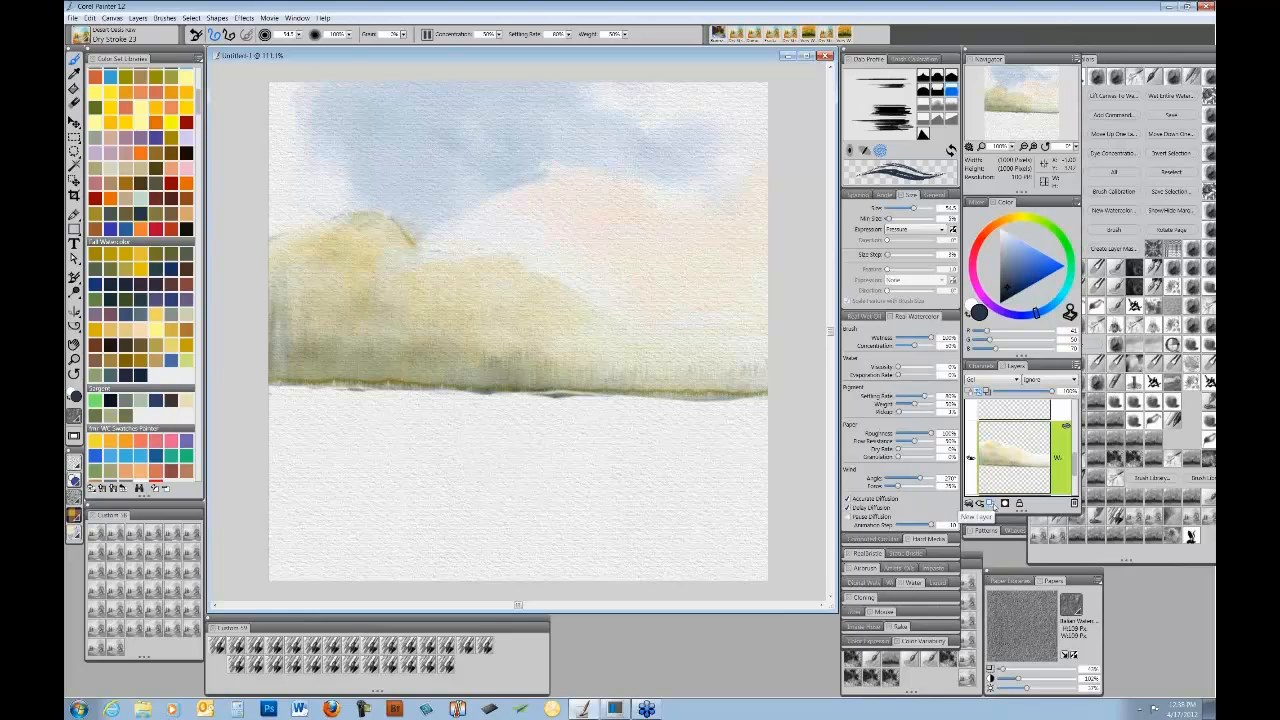
# - Add a new watercolor layer and paint horizontal dark brown Dry Stroke 23 strokes across the foreground below the hills
pyautogui.click(990, 503)
pyautogui.click(970, 521)
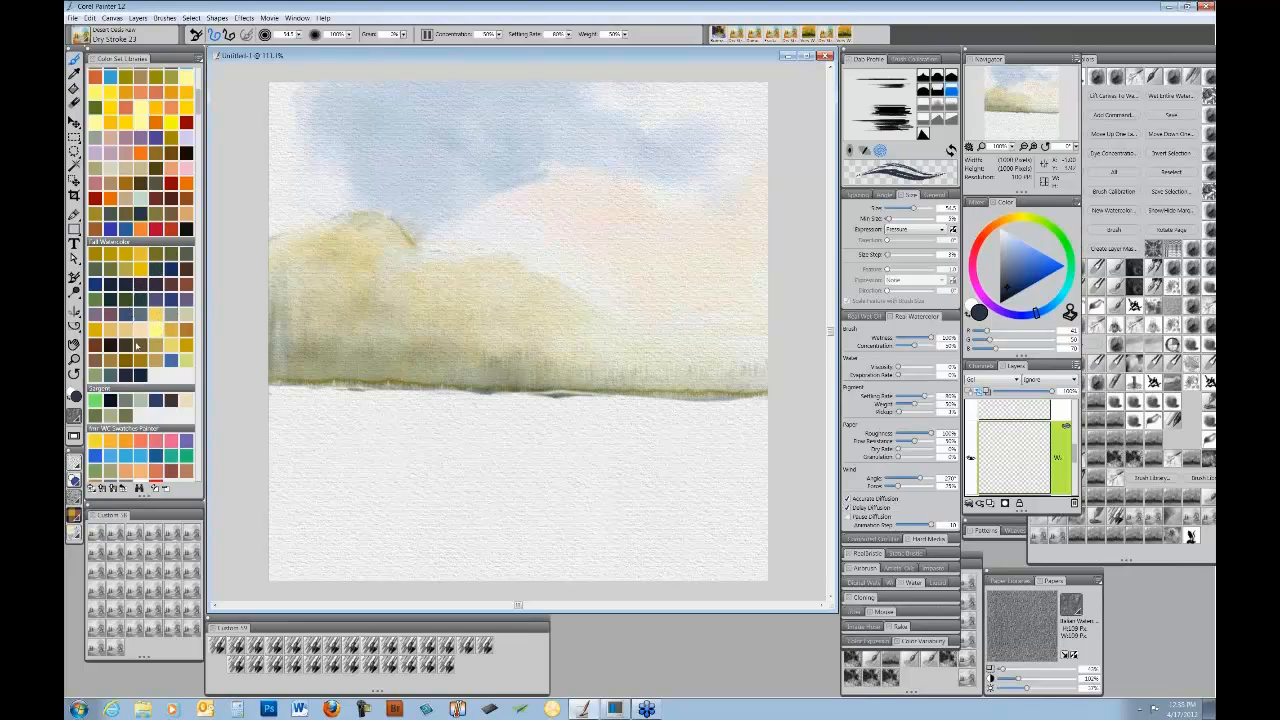
pyautogui.click(143, 348)
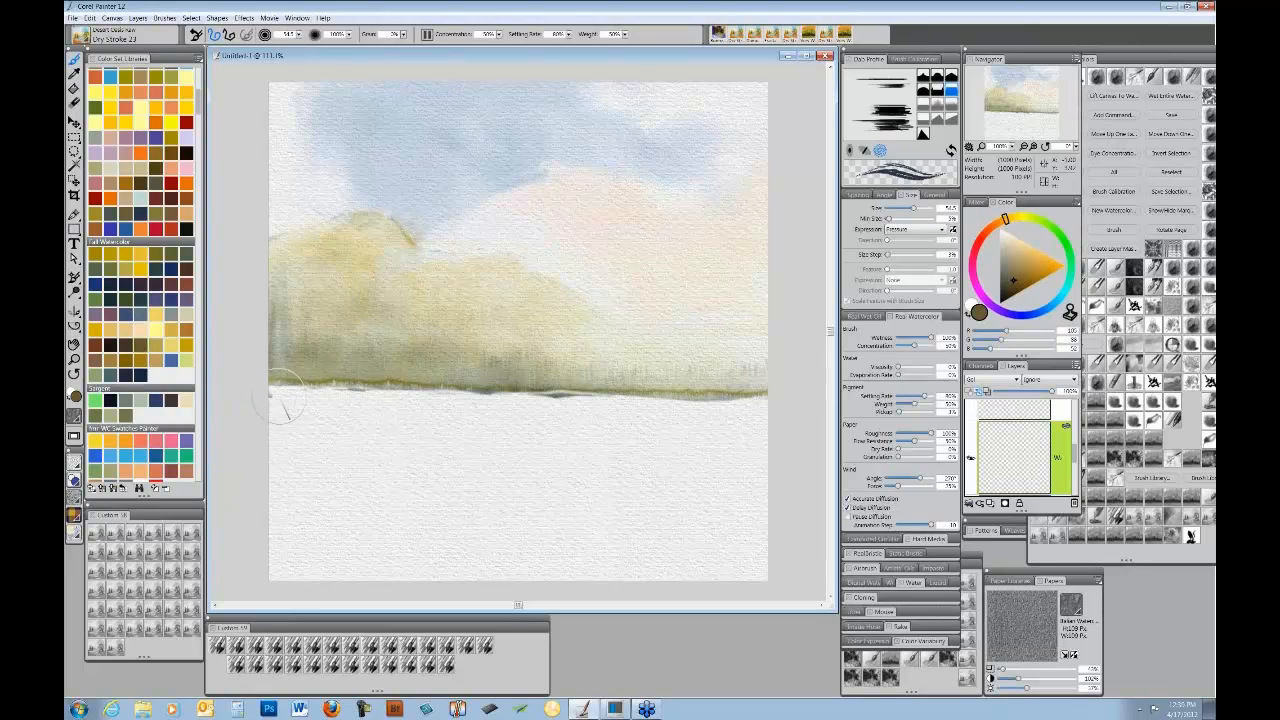
pyautogui.moveTo(280, 400)
pyautogui.mouseDown()
pyautogui.moveTo(738, 417)
pyautogui.moveTo(672, 421)
pyautogui.moveTo(753, 421)
pyautogui.moveTo(489, 425)
pyautogui.moveTo(726, 431)
pyautogui.moveTo(508, 435)
pyautogui.moveTo(624, 444)
pyautogui.moveTo(503, 437)
pyautogui.moveTo(752, 457)
pyautogui.moveTo(544, 459)
pyautogui.moveTo(618, 472)
pyautogui.moveTo(758, 475)
pyautogui.moveTo(367, 465)
pyautogui.moveTo(642, 472)
pyautogui.moveTo(505, 480)
pyautogui.moveTo(710, 492)
pyautogui.moveTo(688, 502)
pyautogui.moveTo(183, 482)
pyautogui.moveTo(815, 502)
pyautogui.moveTo(270, 494)
pyautogui.moveTo(752, 509)
pyautogui.moveTo(310, 500)
pyautogui.mouseUp()
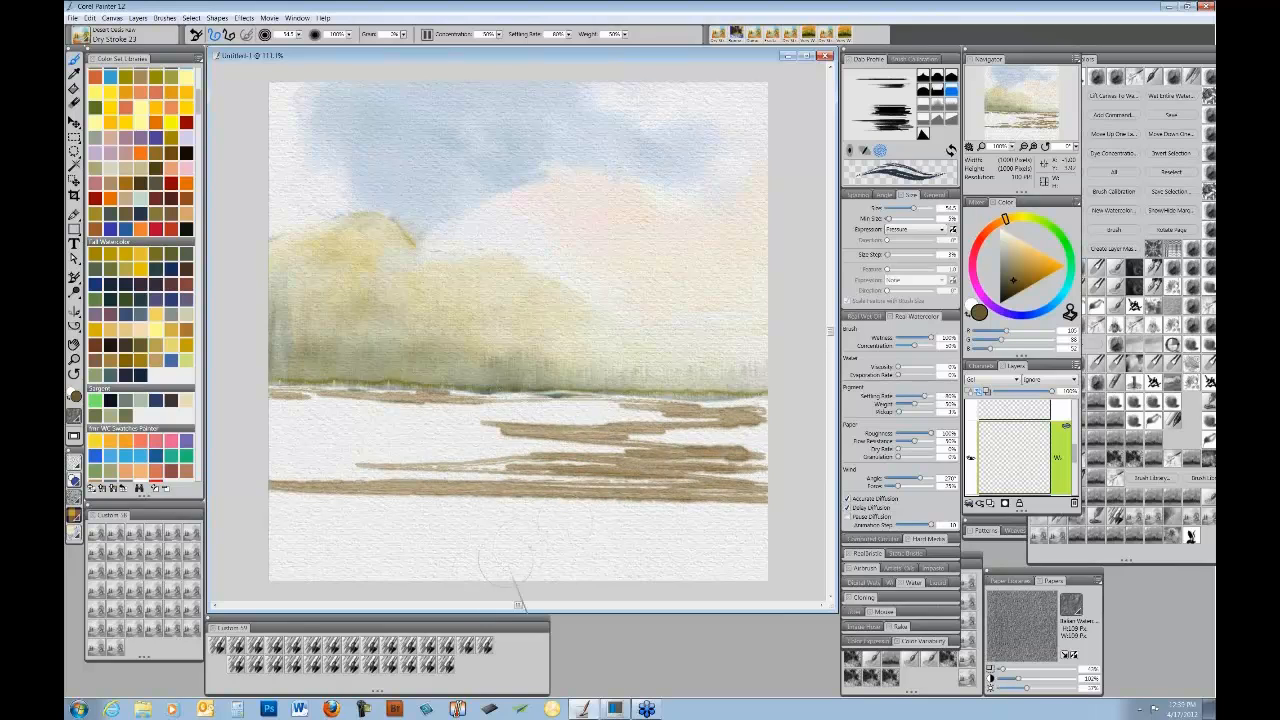
# - Dab brown bushes along the left and right shoreline and fill the foreground bank with wide brown strokes
pyautogui.click(341, 380)
pyautogui.click(332, 380)
pyautogui.click(321, 381)
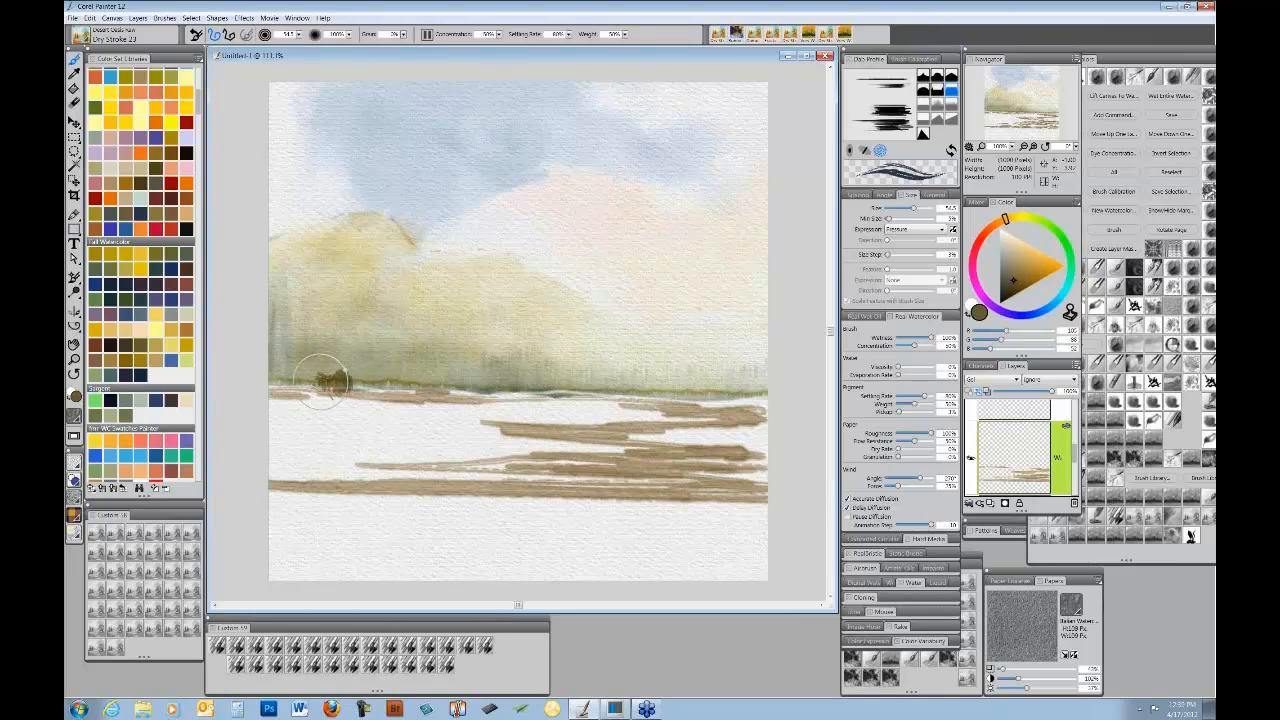
pyautogui.click(310, 381)
pyautogui.click(301, 384)
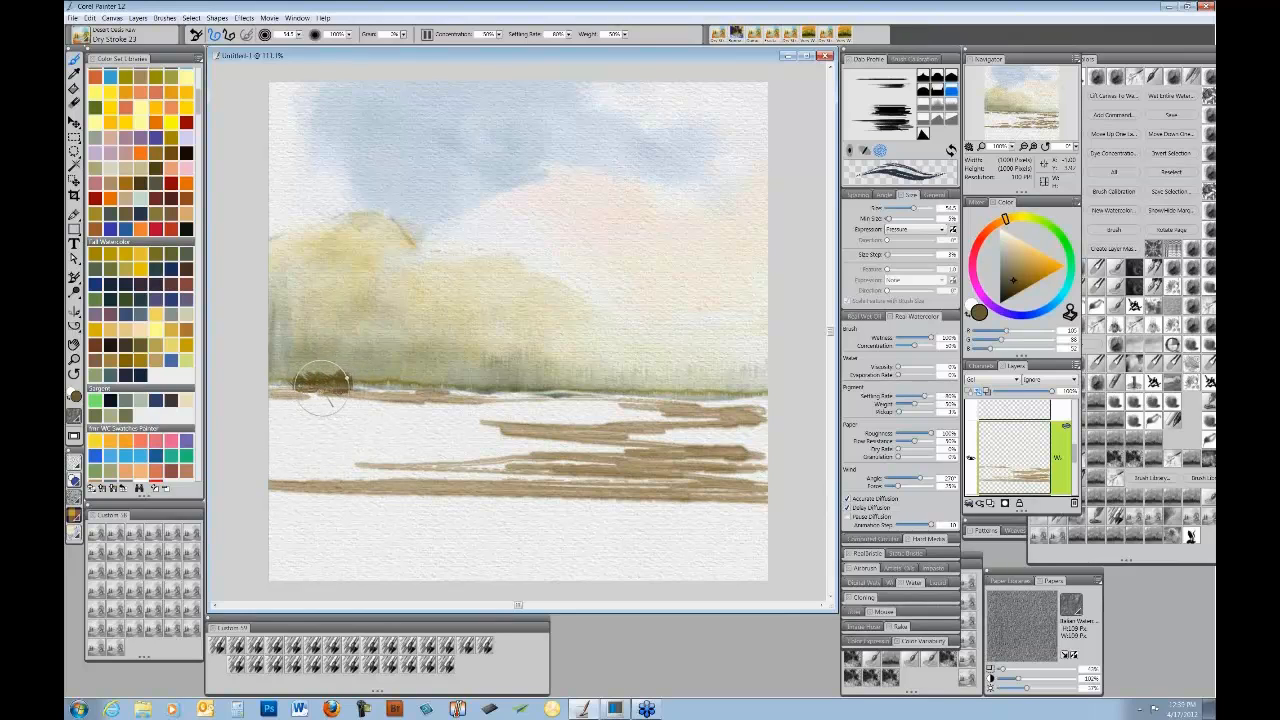
pyautogui.moveTo(318, 386); pyautogui.dragTo(278, 388)
pyautogui.moveTo(362, 392)
pyautogui.mouseDown()
pyautogui.moveTo(398, 391)
pyautogui.moveTo(365, 386)
pyautogui.moveTo(434, 391)
pyautogui.moveTo(310, 387)
pyautogui.moveTo(480, 393)
pyautogui.mouseUp()
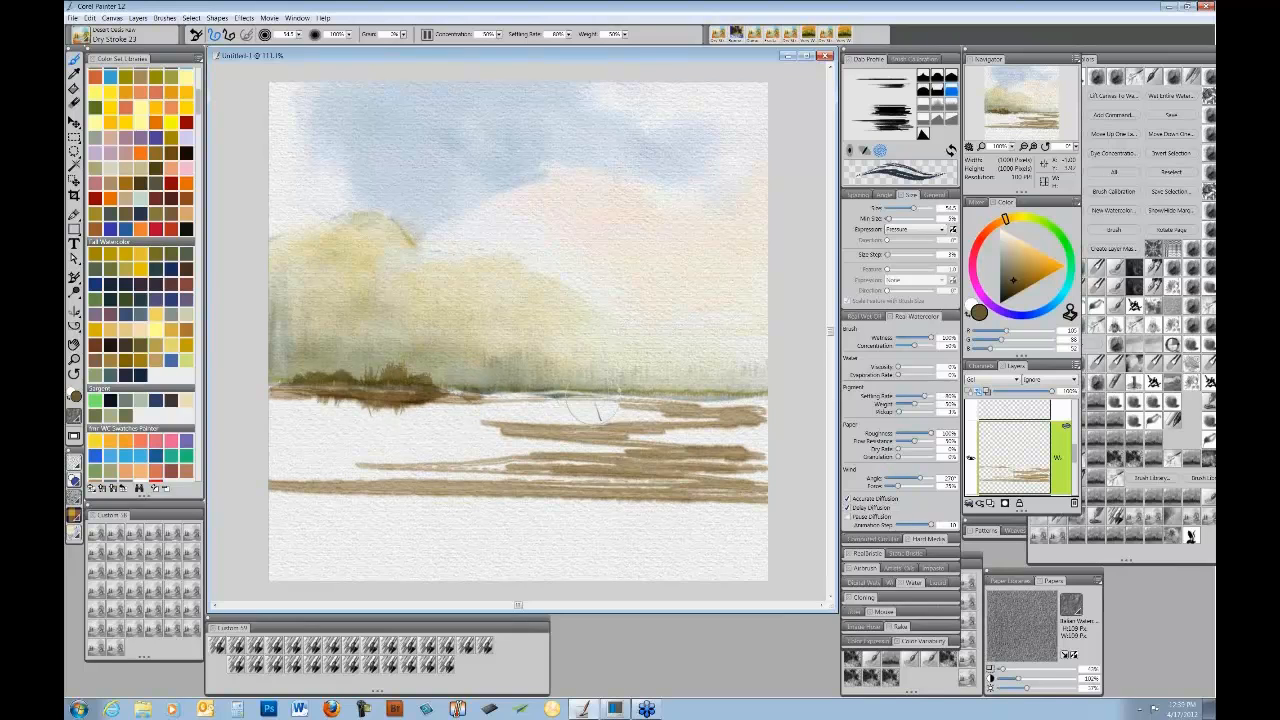
pyautogui.moveTo(606, 412)
pyautogui.mouseDown()
pyautogui.moveTo(632, 398)
pyautogui.moveTo(756, 400)
pyautogui.mouseUp()
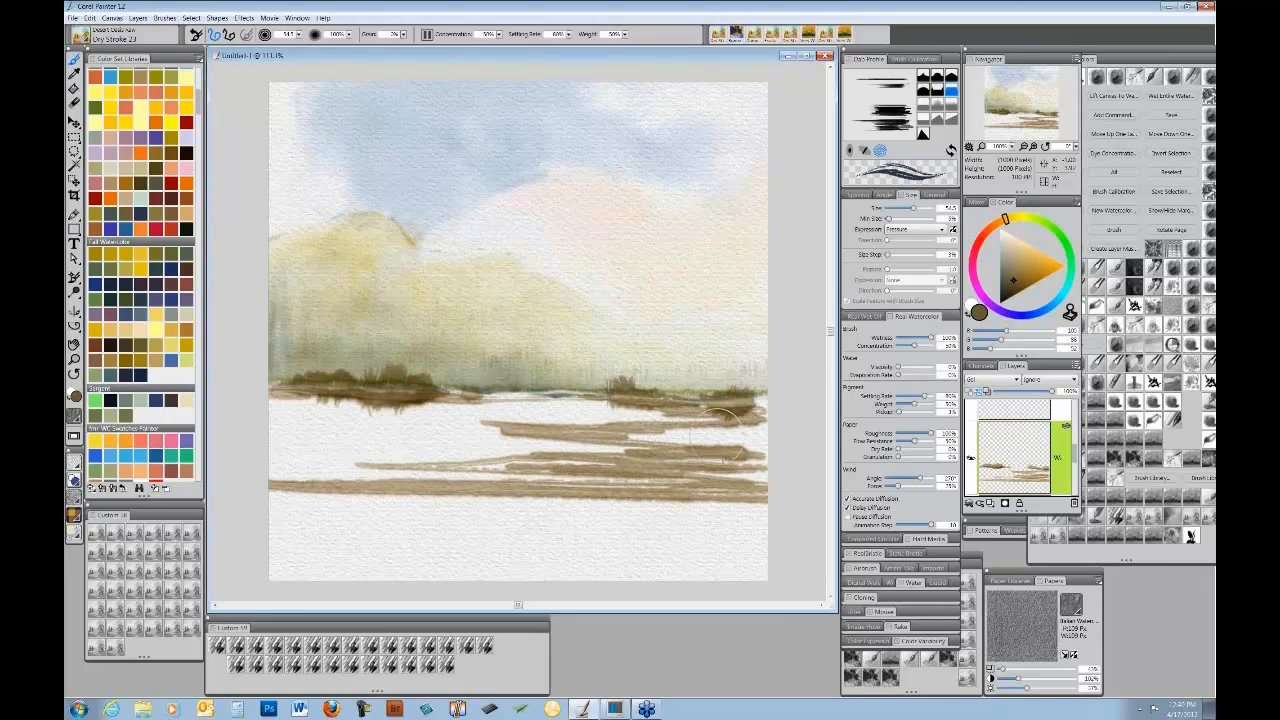
pyautogui.moveTo(715, 430)
pyautogui.mouseDown()
pyautogui.moveTo(728, 427)
pyautogui.moveTo(670, 422)
pyautogui.moveTo(700, 410)
pyautogui.moveTo(570, 421)
pyautogui.moveTo(630, 405)
pyautogui.moveTo(500, 428)
pyautogui.moveTo(690, 430)
pyautogui.moveTo(725, 450)
pyautogui.moveTo(610, 458)
pyautogui.moveTo(750, 462)
pyautogui.moveTo(533, 455)
pyautogui.moveTo(365, 470)
pyautogui.moveTo(740, 480)
pyautogui.moveTo(285, 485)
pyautogui.moveTo(597, 490)
pyautogui.moveTo(486, 514)
pyautogui.moveTo(434, 509)
pyautogui.moveTo(745, 525)
pyautogui.moveTo(258, 535)
pyautogui.moveTo(340, 515)
pyautogui.moveTo(575, 512)
pyautogui.moveTo(630, 545)
pyautogui.moveTo(655, 505)
pyautogui.mouseUp()
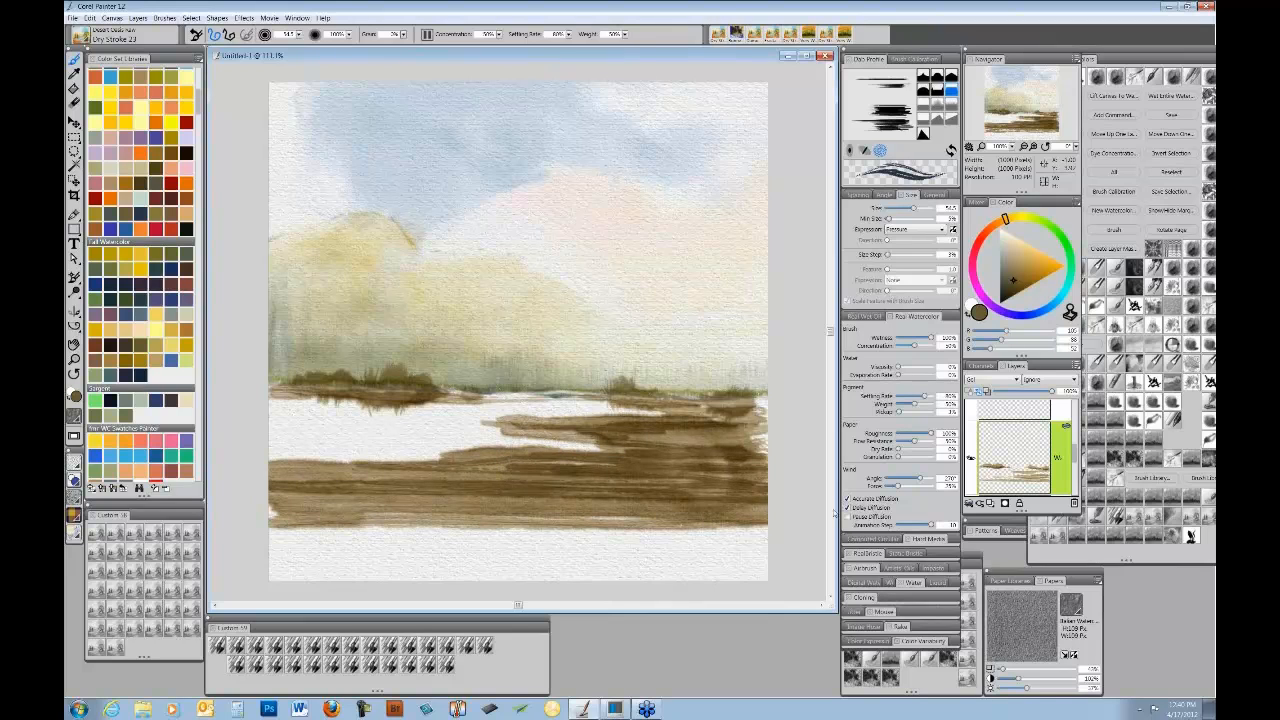
# - Turn on Pause Diffusion, then select the Dry Stroke 28 brush variant and reset it to its defaults
pyautogui.click(849, 517)
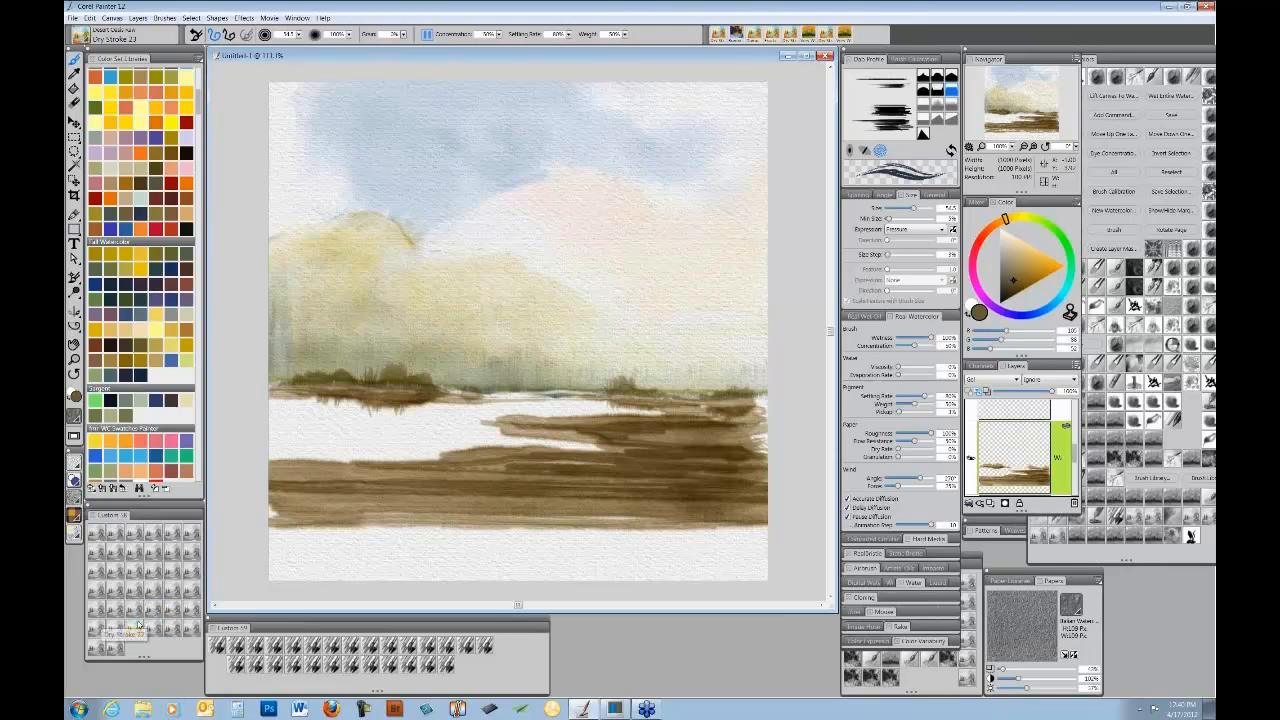
pyautogui.click(158, 628)
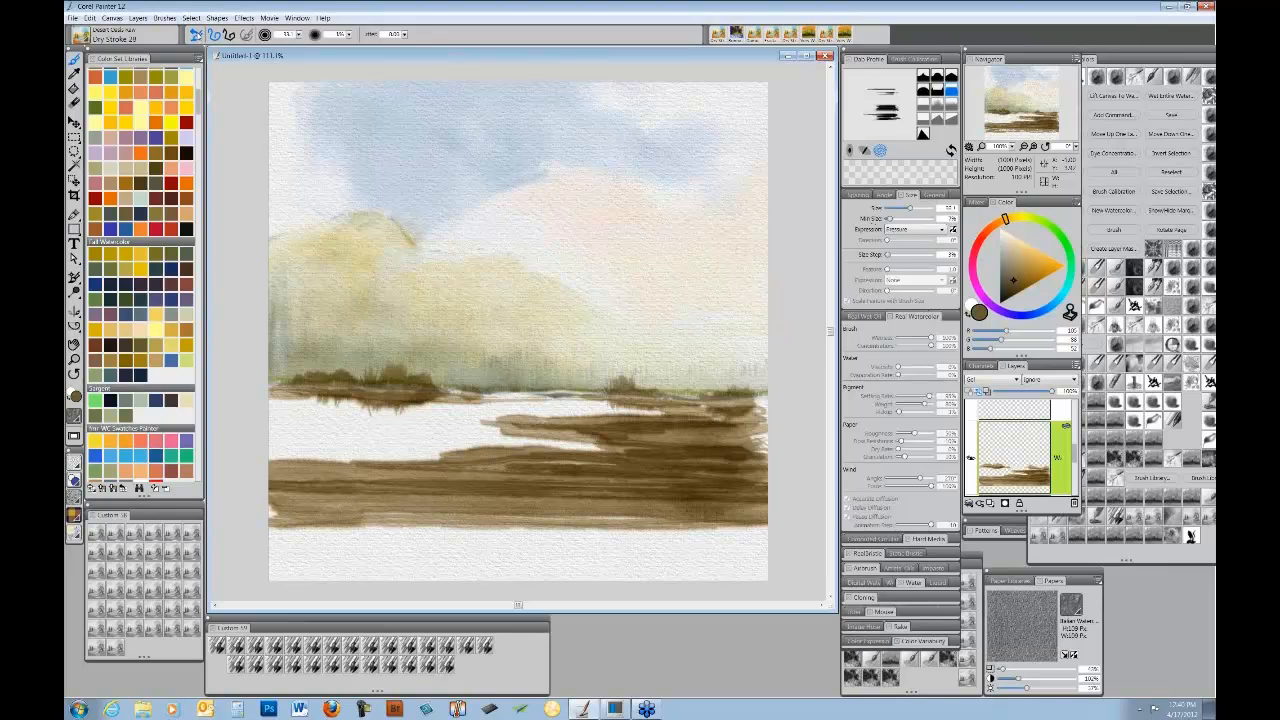
pyautogui.click(197, 35)
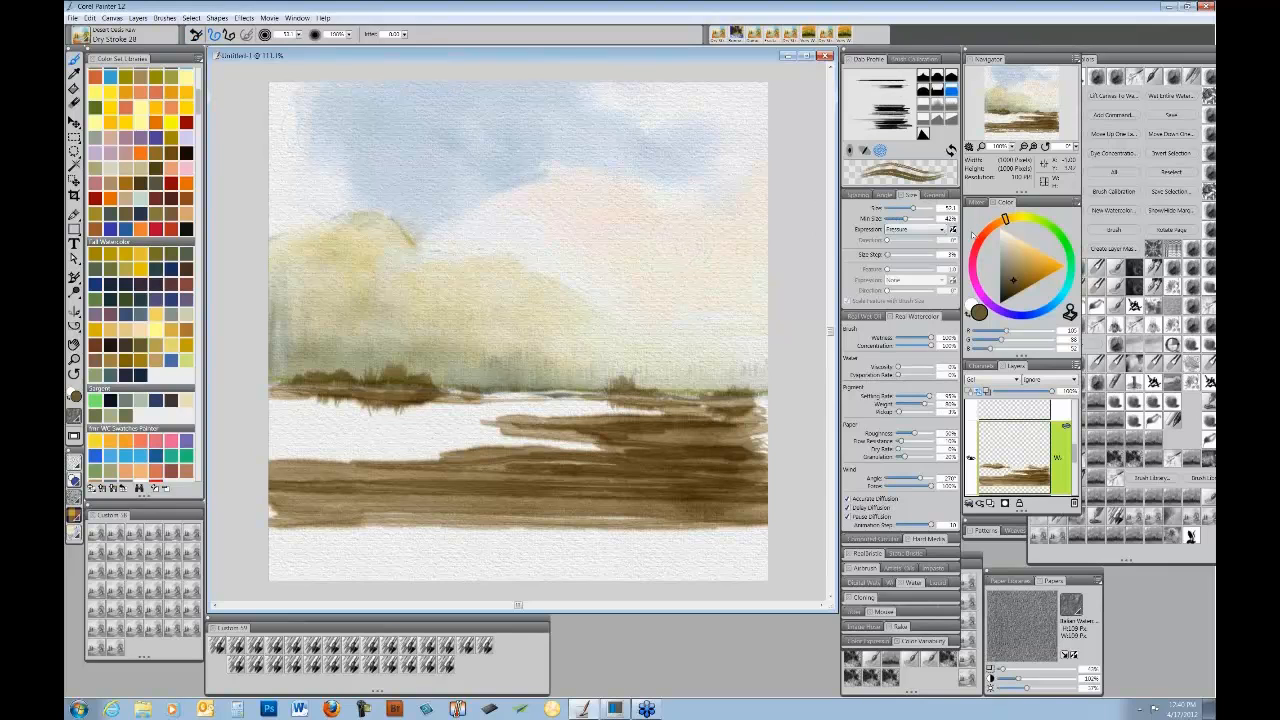
pyautogui.click(935, 195)
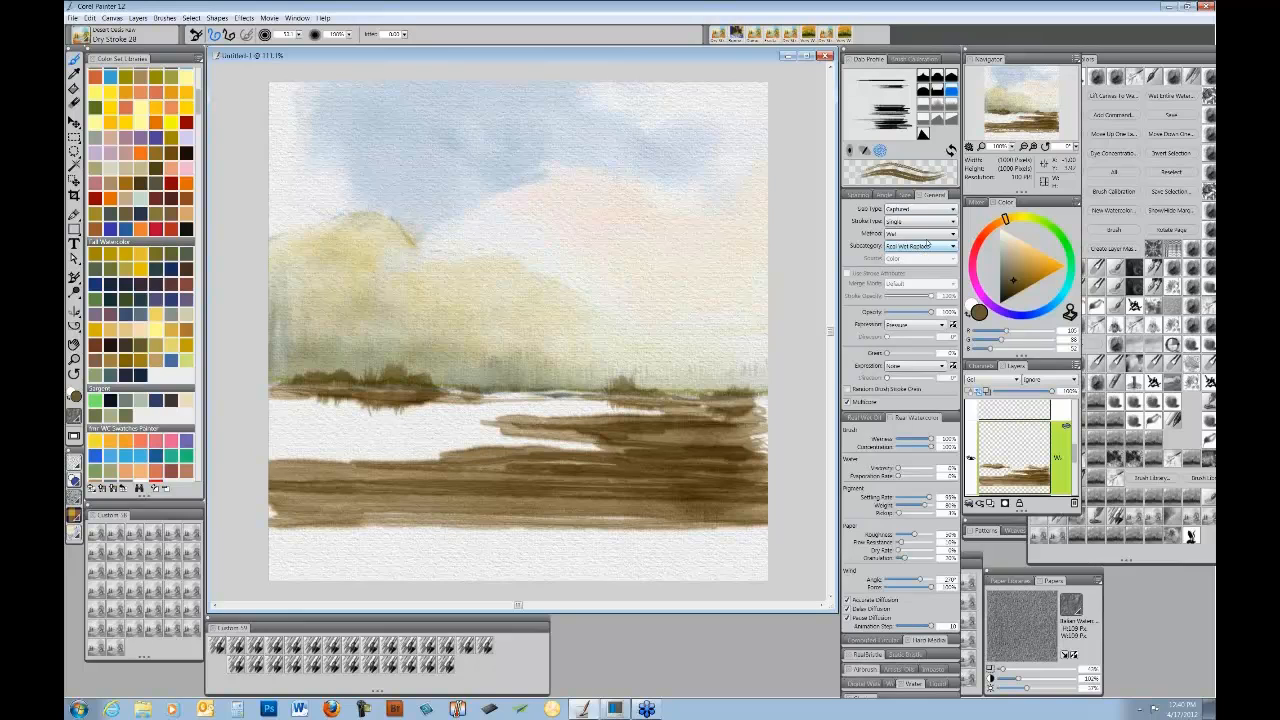
pyautogui.click(936, 195)
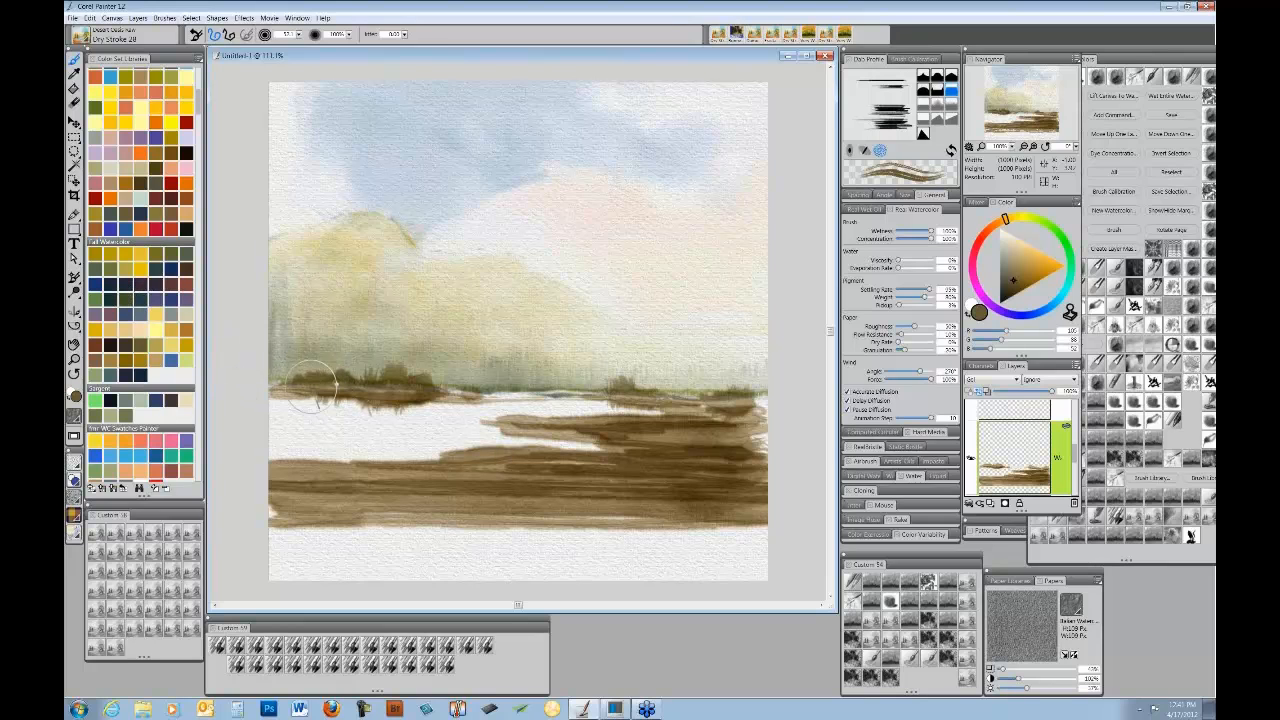
# - Lower the brush's minimum size and flick grassy brown strokes over the left and right shoreline bushes
pyautogui.moveTo(328, 391)
pyautogui.mouseDown()
pyautogui.moveTo(467, 389)
pyautogui.moveTo(447, 389)
pyautogui.mouseUp()
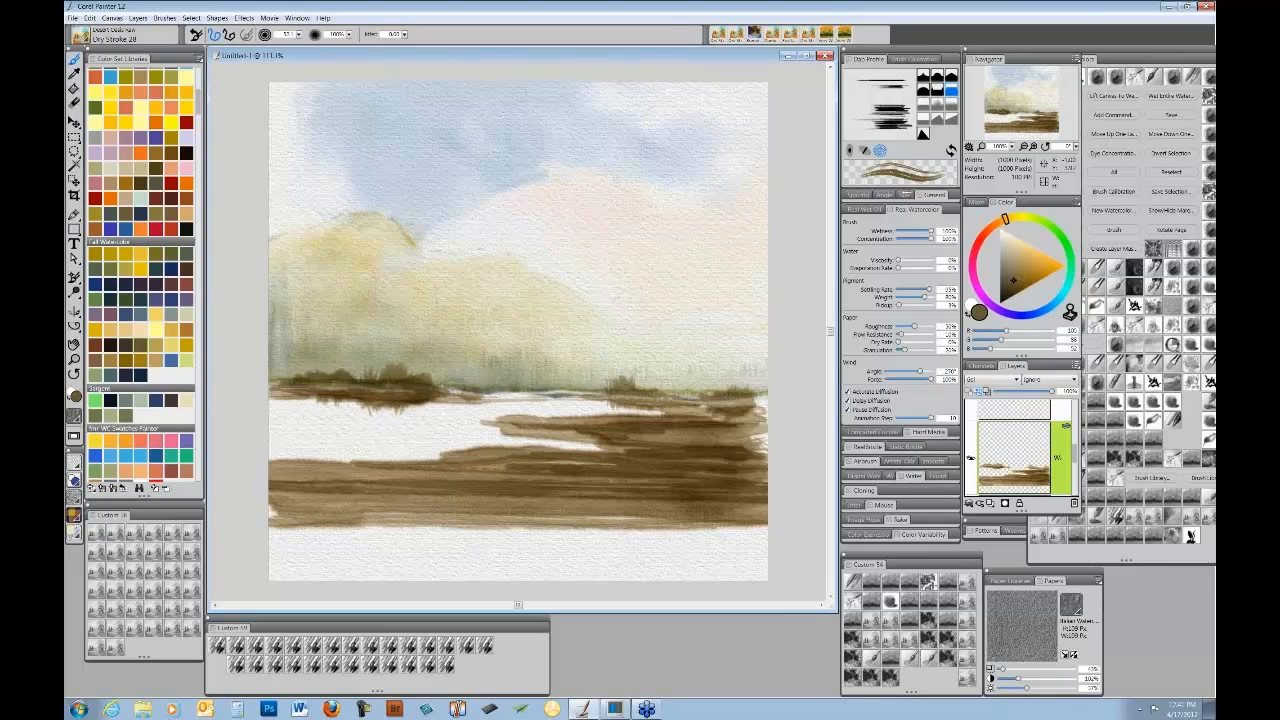
pyautogui.click(907, 195)
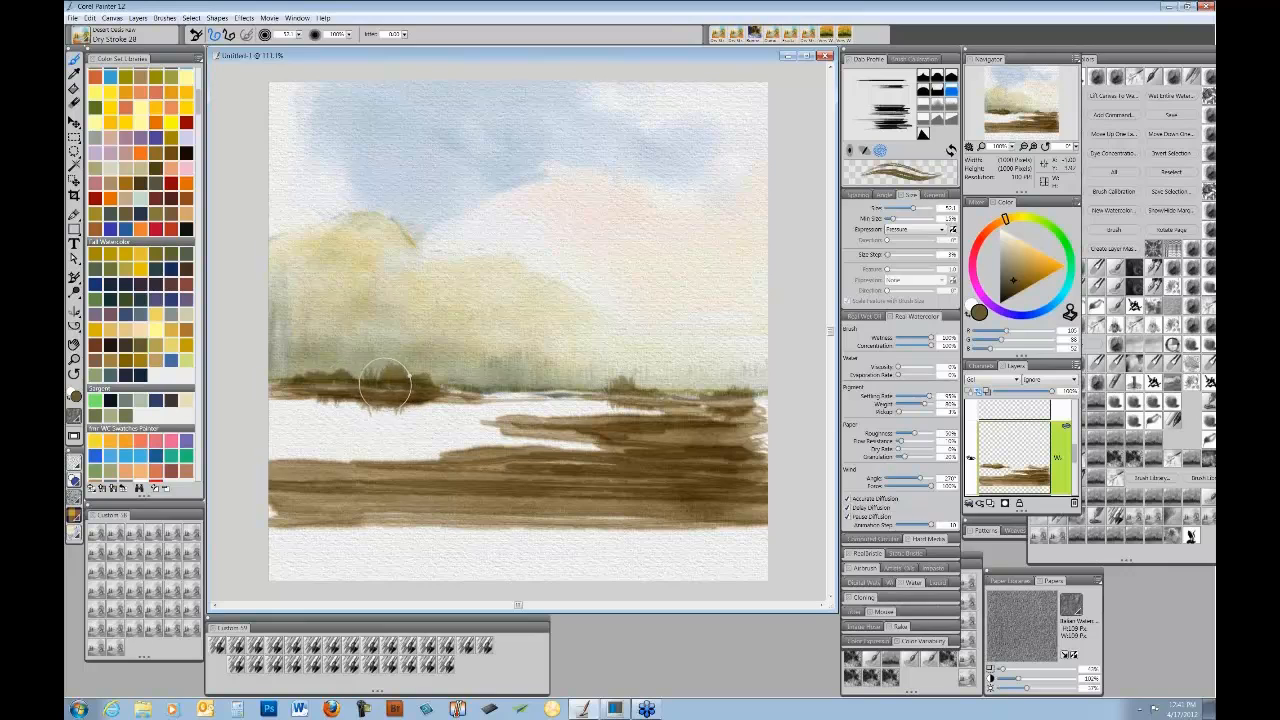
pyautogui.moveTo(385, 380); pyautogui.dragTo(420, 376)
pyautogui.moveTo(893, 219); pyautogui.dragTo(888, 218)
pyautogui.moveTo(281, 375)
pyautogui.mouseDown()
pyautogui.moveTo(715, 405)
pyautogui.moveTo(624, 395)
pyautogui.mouseUp()
pyautogui.moveTo(435, 385)
pyautogui.mouseDown()
pyautogui.moveTo(285, 388)
pyautogui.moveTo(505, 384)
pyautogui.moveTo(305, 388)
pyautogui.moveTo(398, 387)
pyautogui.moveTo(426, 392)
pyautogui.moveTo(337, 390)
pyautogui.moveTo(590, 418)
pyautogui.moveTo(630, 392)
pyautogui.moveTo(652, 400)
pyautogui.moveTo(618, 405)
pyautogui.moveTo(717, 405)
pyautogui.moveTo(649, 404)
pyautogui.mouseUp()
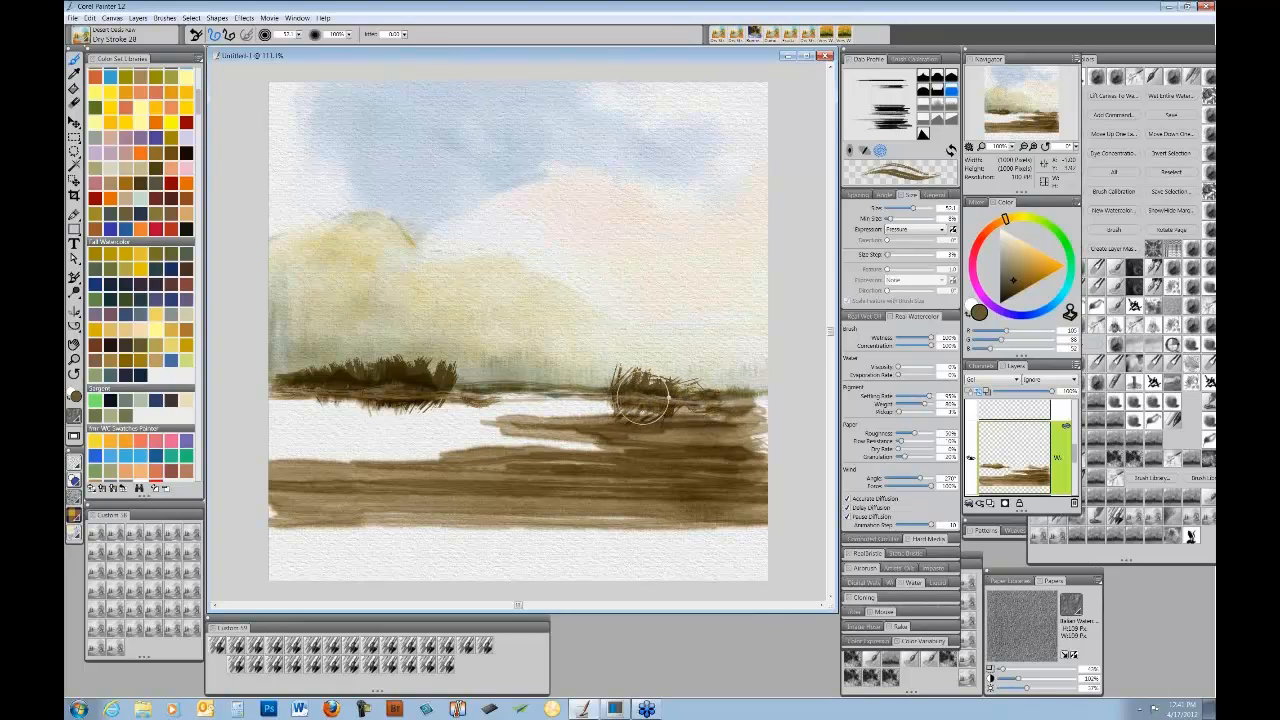
# - Brush rough brown reflections into the white water and bank beneath the left and right bushes
pyautogui.moveTo(390, 384)
pyautogui.mouseDown()
pyautogui.moveTo(394, 404)
pyautogui.moveTo(343, 380)
pyautogui.moveTo(378, 399)
pyautogui.moveTo(337, 394)
pyautogui.moveTo(433, 413)
pyautogui.mouseUp()
pyautogui.moveTo(293, 425)
pyautogui.mouseDown()
pyautogui.moveTo(389, 377)
pyautogui.moveTo(354, 386)
pyautogui.moveTo(420, 400)
pyautogui.moveTo(391, 397)
pyautogui.moveTo(393, 378)
pyautogui.moveTo(323, 402)
pyautogui.moveTo(371, 379)
pyautogui.moveTo(388, 430)
pyautogui.moveTo(410, 404)
pyautogui.moveTo(371, 400)
pyautogui.moveTo(402, 415)
pyautogui.moveTo(360, 420)
pyautogui.moveTo(420, 430)
pyautogui.moveTo(351, 424)
pyautogui.mouseUp()
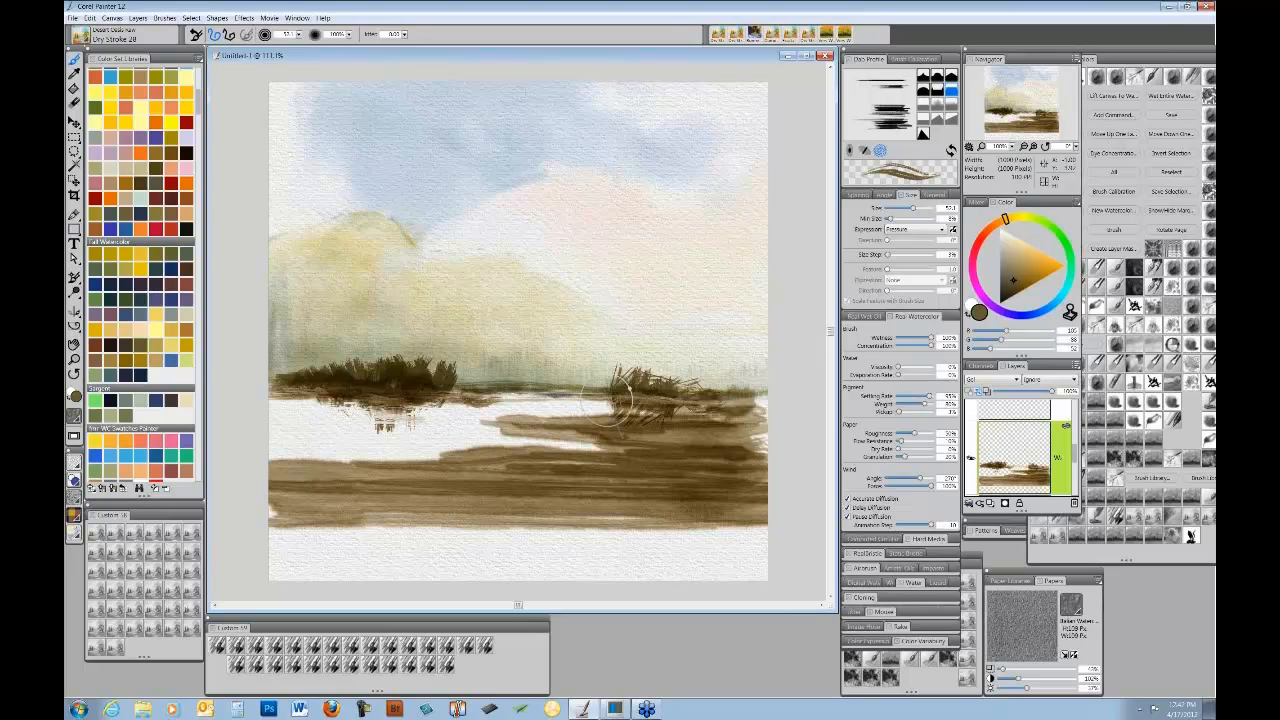
pyautogui.moveTo(608, 398)
pyautogui.mouseDown()
pyautogui.moveTo(690, 412)
pyautogui.moveTo(620, 412)
pyautogui.moveTo(647, 402)
pyautogui.moveTo(639, 425)
pyautogui.moveTo(657, 425)
pyautogui.moveTo(630, 435)
pyautogui.mouseUp()
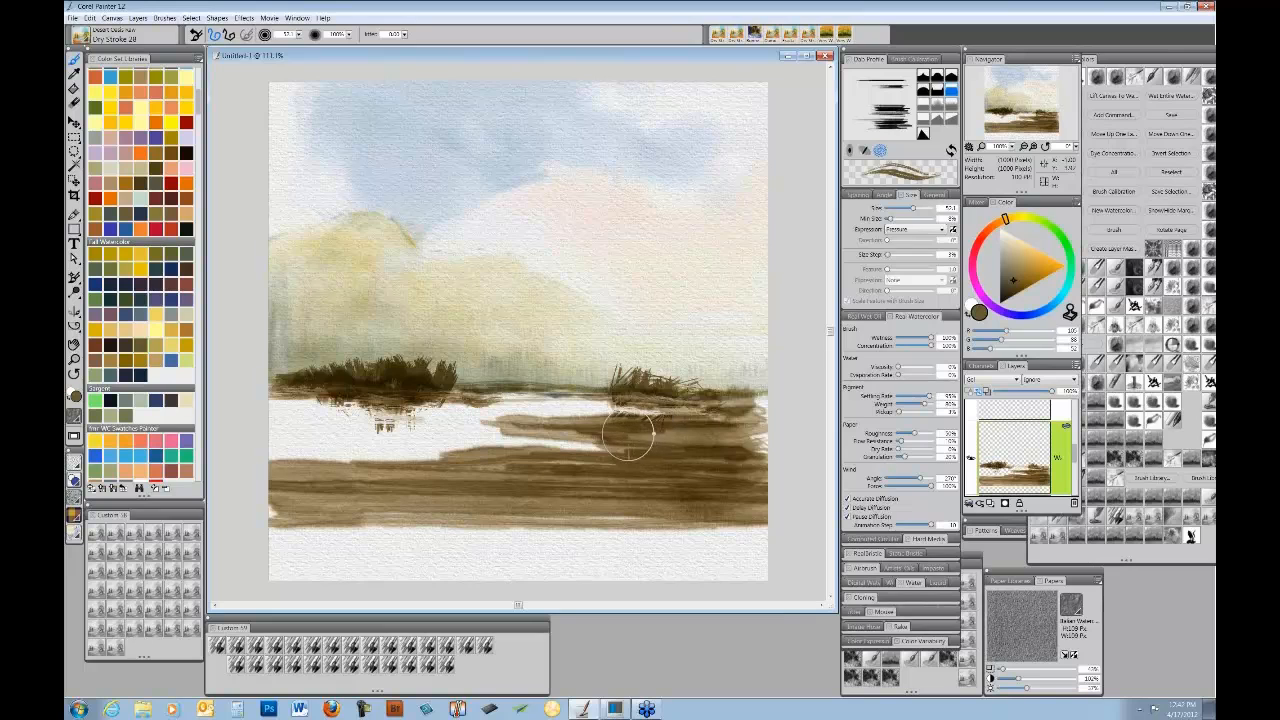
pyautogui.moveTo(375, 392)
pyautogui.mouseDown()
pyautogui.moveTo(390, 421)
pyautogui.moveTo(377, 431)
pyautogui.moveTo(365, 411)
pyautogui.moveTo(323, 405)
pyautogui.moveTo(437, 420)
pyautogui.moveTo(306, 415)
pyautogui.moveTo(440, 410)
pyautogui.moveTo(384, 400)
pyautogui.moveTo(342, 423)
pyautogui.moveTo(538, 402)
pyautogui.moveTo(660, 424)
pyautogui.moveTo(629, 411)
pyautogui.moveTo(697, 416)
pyautogui.moveTo(565, 416)
pyautogui.moveTo(451, 475)
pyautogui.mouseUp()
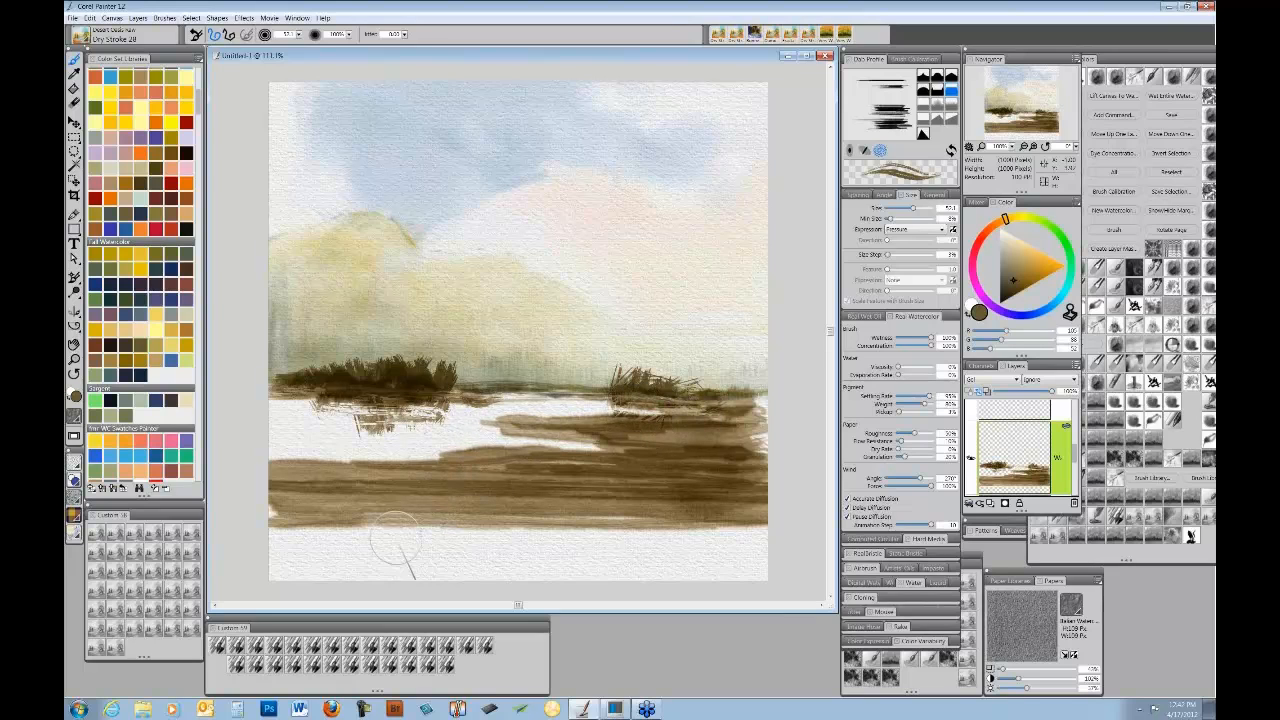
# - Try painting a third brown bush with its reflection between the two bushes, and undo those strokes
pyautogui.moveTo(524, 415)
pyautogui.mouseDown()
pyautogui.moveTo(500, 407)
pyautogui.moveTo(572, 411)
pyautogui.mouseUp()
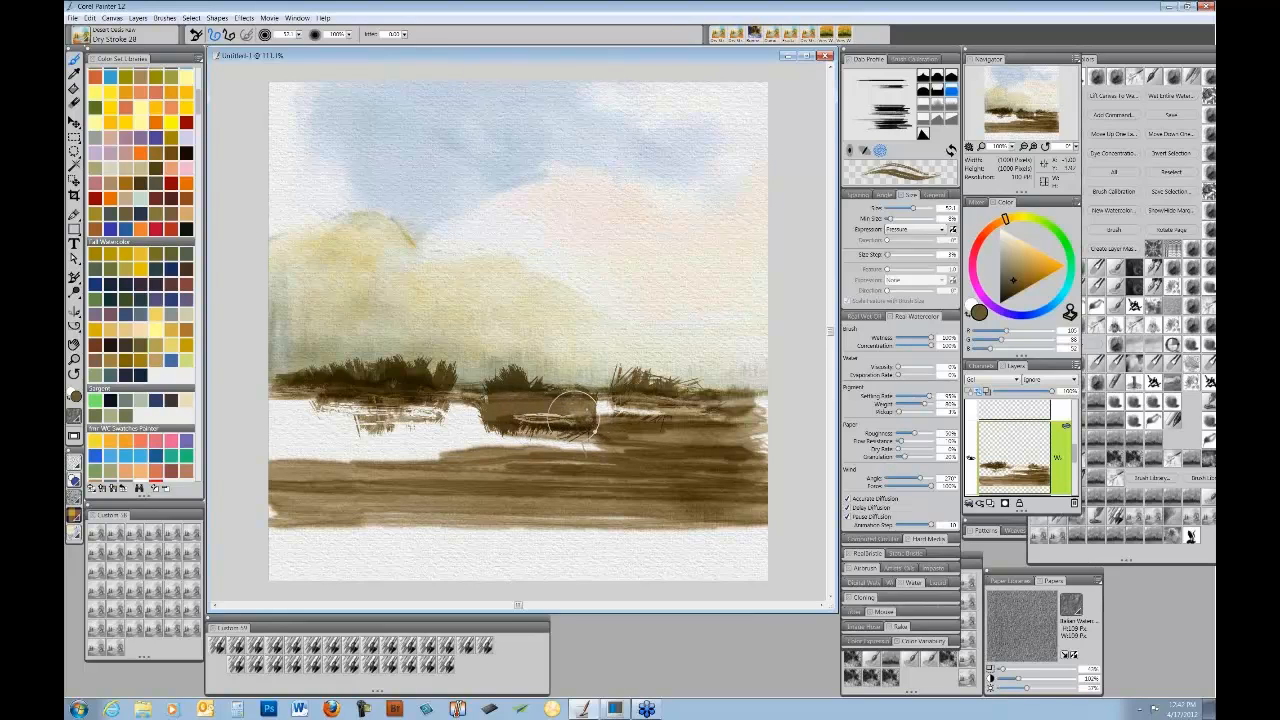
pyautogui.hotkey('ctrl', 'z')
pyautogui.hotkey('ctrl', 'z')
pyautogui.hotkey('ctrl', 'z')
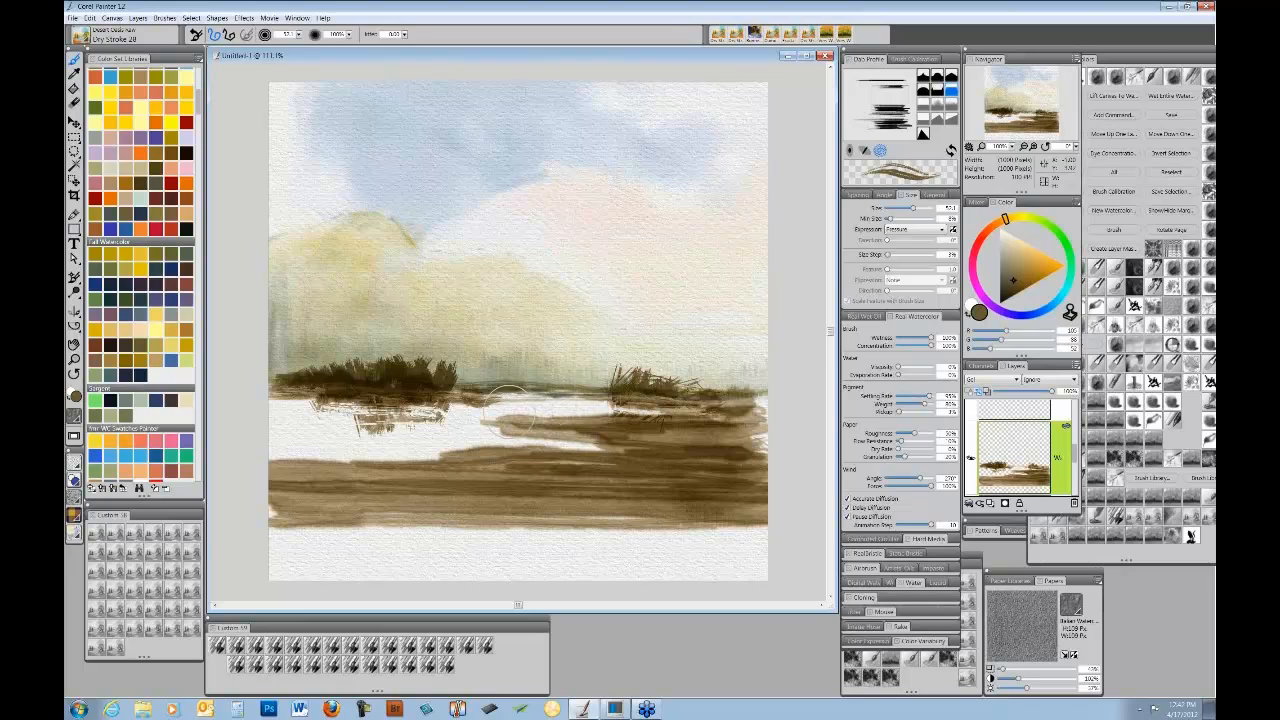
# - Choose a dark blue and shade the lower parts of the left and right bushes
pyautogui.click(125, 318)
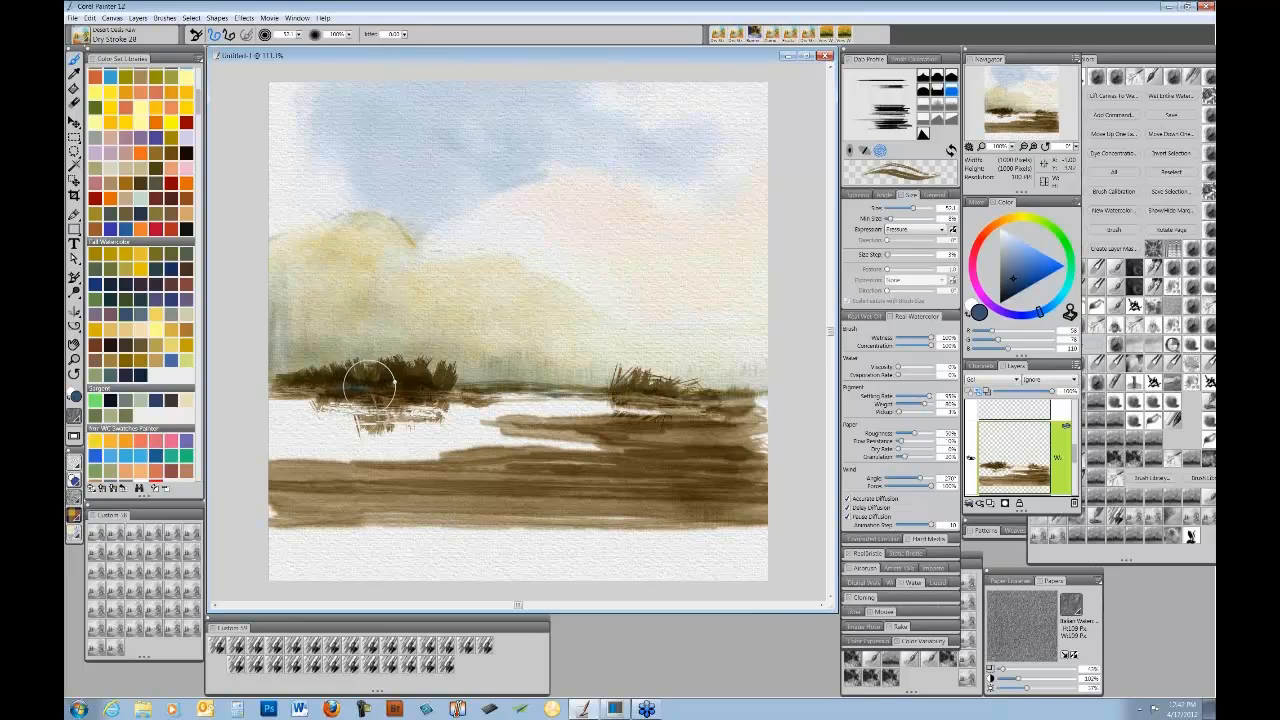
pyautogui.moveTo(381, 384); pyautogui.dragTo(421, 386)
pyautogui.moveTo(316, 398)
pyautogui.mouseDown()
pyautogui.moveTo(362, 382)
pyautogui.moveTo(345, 380)
pyautogui.moveTo(330, 384)
pyautogui.moveTo(465, 388)
pyautogui.moveTo(408, 388)
pyautogui.moveTo(463, 372)
pyautogui.mouseUp()
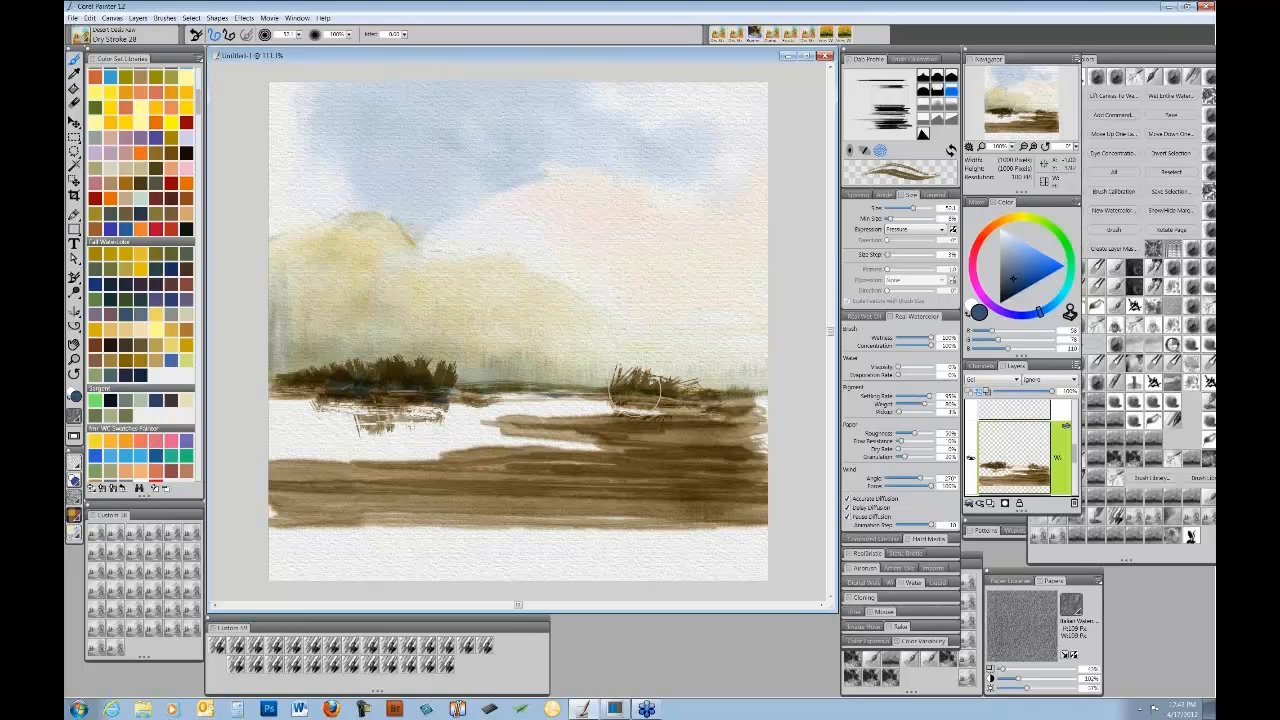
pyautogui.moveTo(635, 392)
pyautogui.mouseDown()
pyautogui.moveTo(675, 399)
pyautogui.moveTo(637, 393)
pyautogui.moveTo(690, 404)
pyautogui.moveTo(565, 442)
pyautogui.mouseUp()
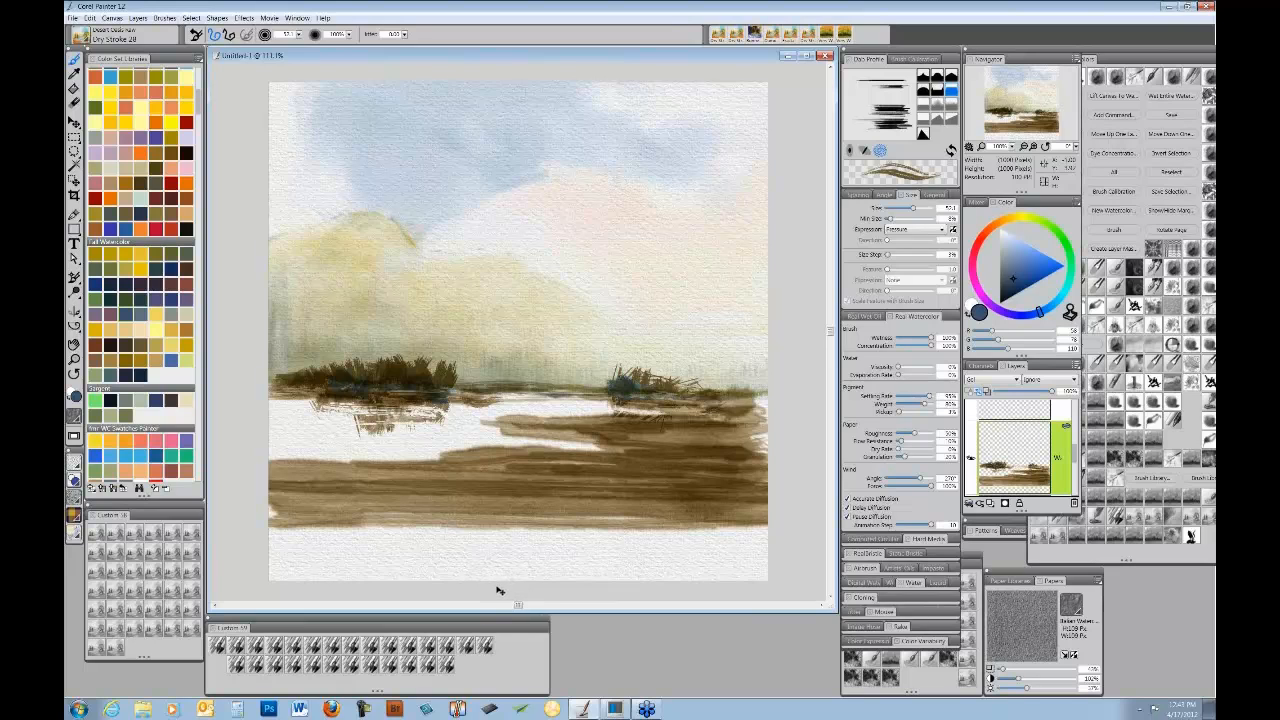
# - Delete the painted pink and blue layer in Untitled-2 and select the Cool Spring Texture 2 brush variant
pyautogui.hotkey('ctrl', 'Tab')
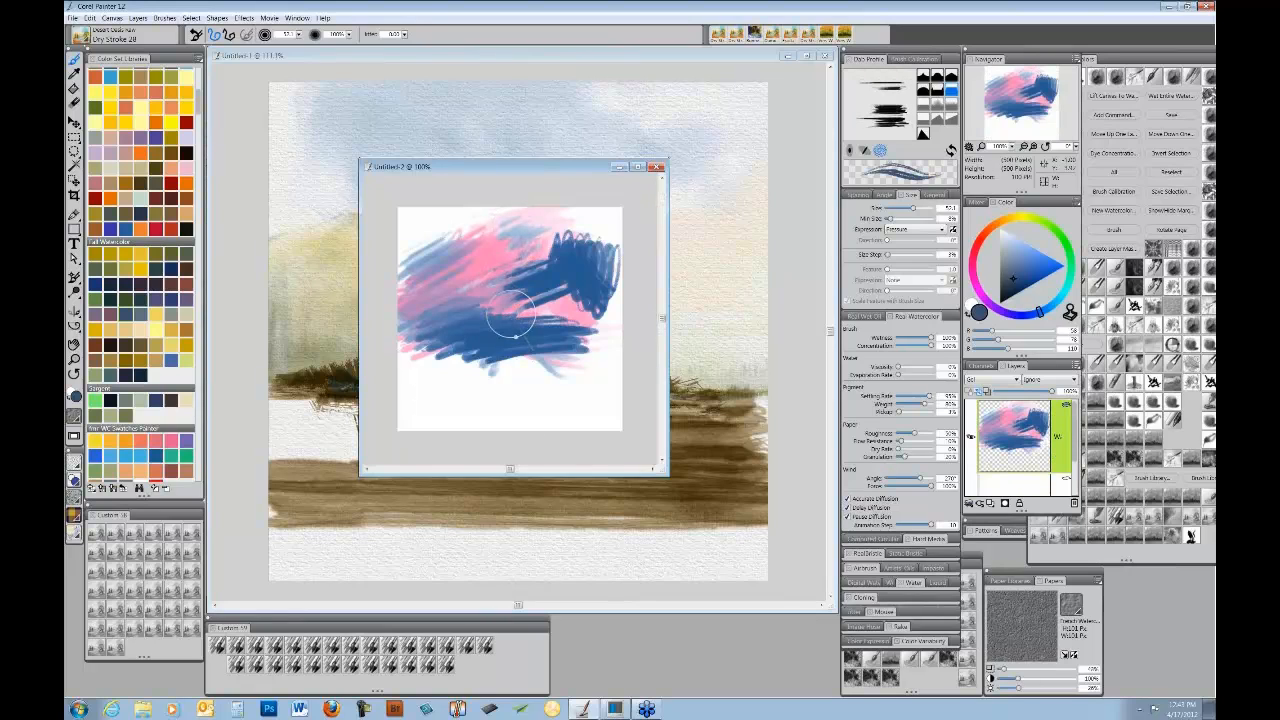
pyautogui.click(1073, 504)
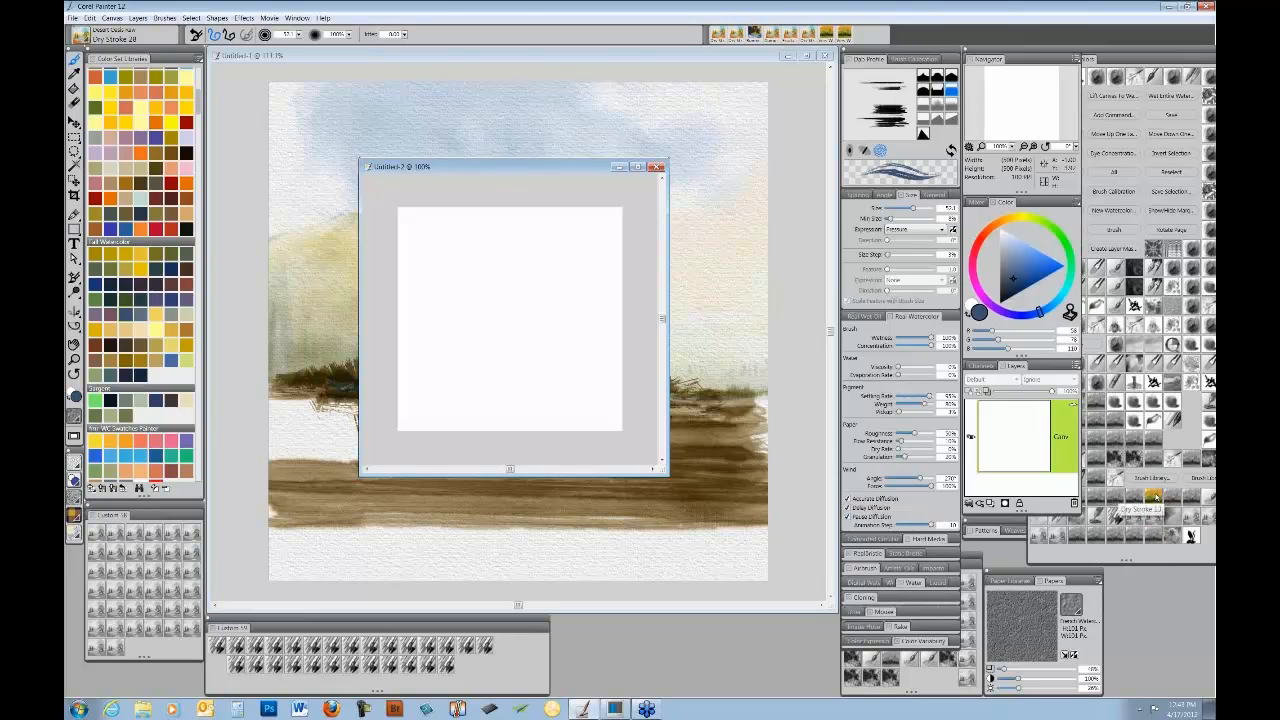
pyautogui.click(1124, 492)
pyautogui.click(1191, 536)
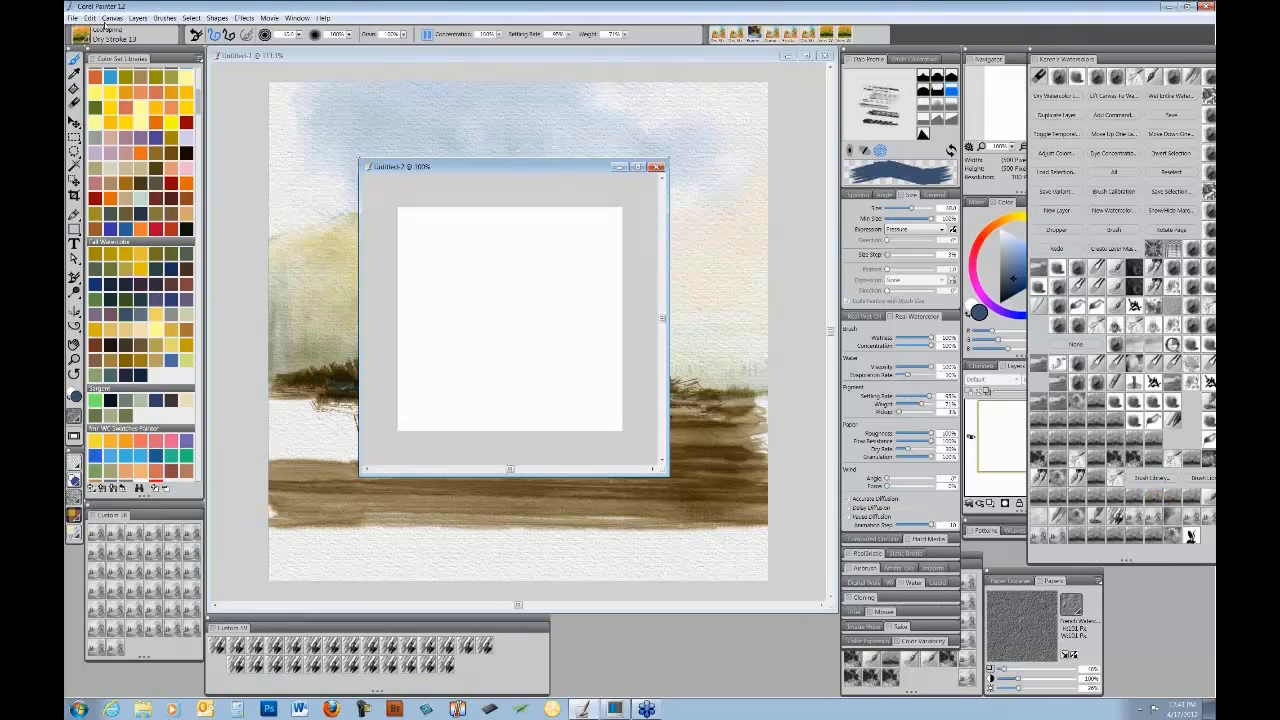
pyautogui.click(89, 38)
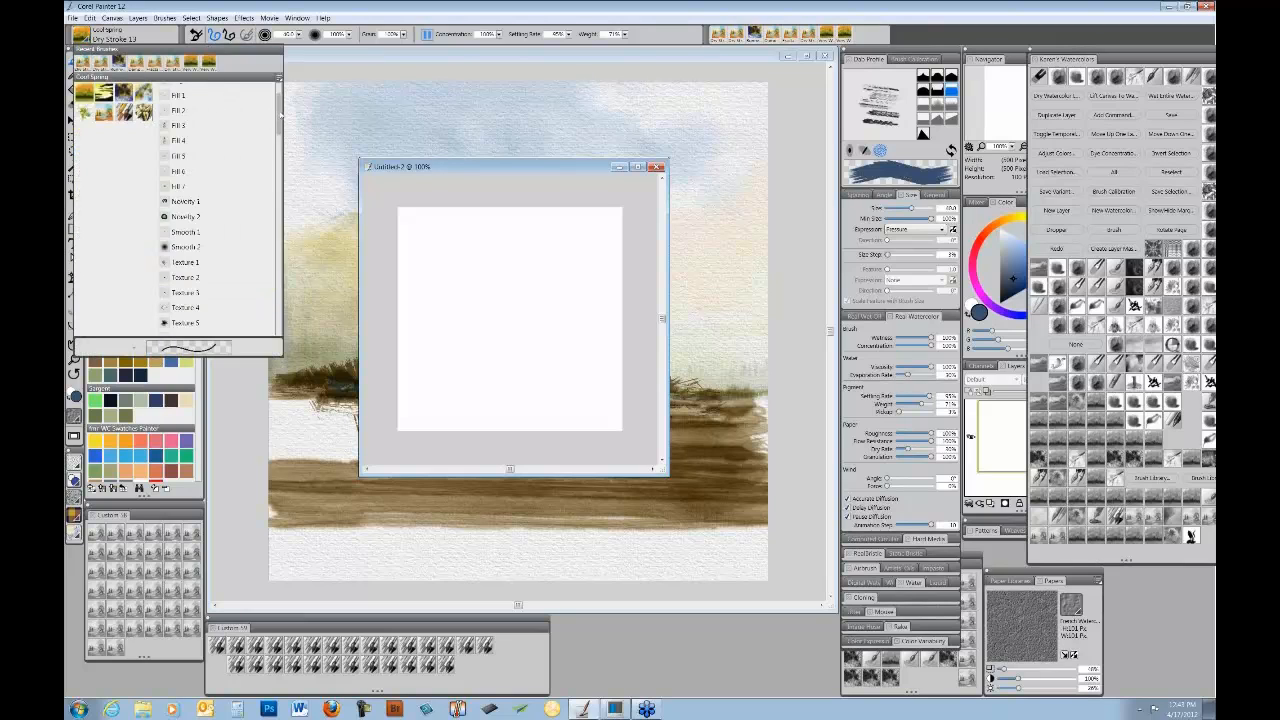
pyautogui.moveTo(281, 117); pyautogui.dragTo(273, 141)
pyautogui.click(210, 127)
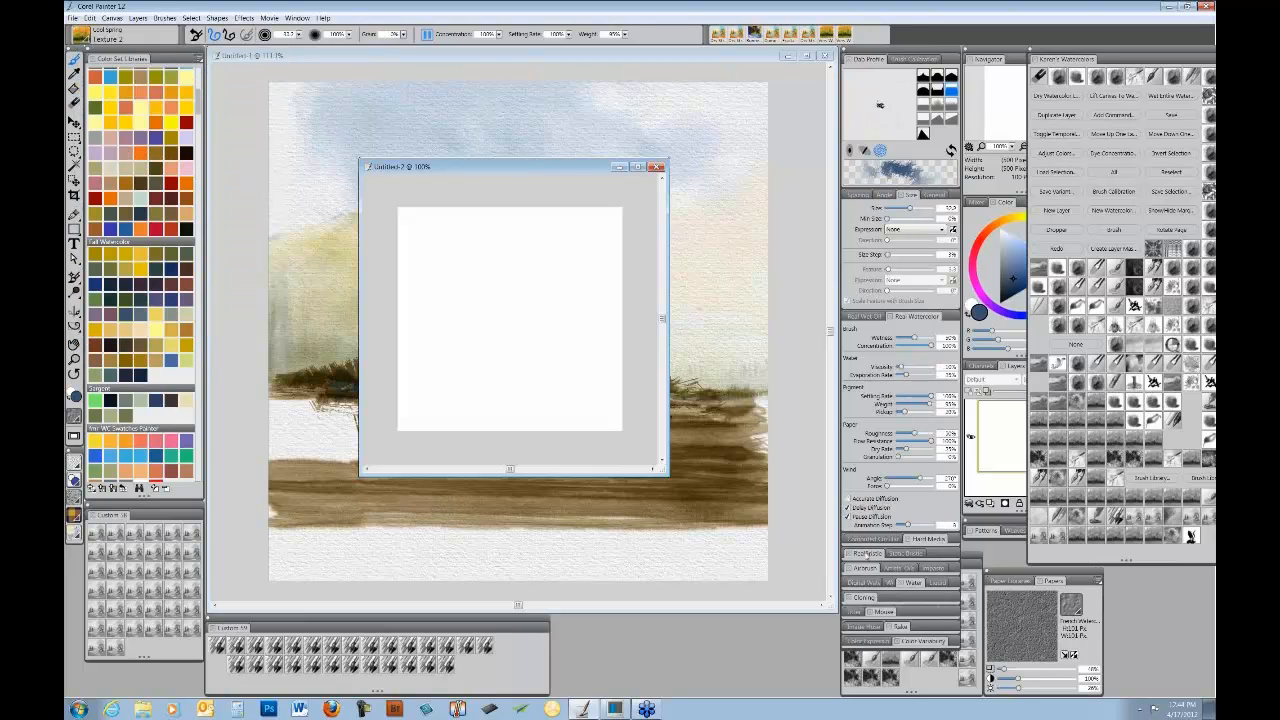
# - Collapse the Size and Real Watercolor settings, show the brush's Color Expression settings and bring the color wheel fully into view
pyautogui.click(912, 196)
pyautogui.click(928, 210)
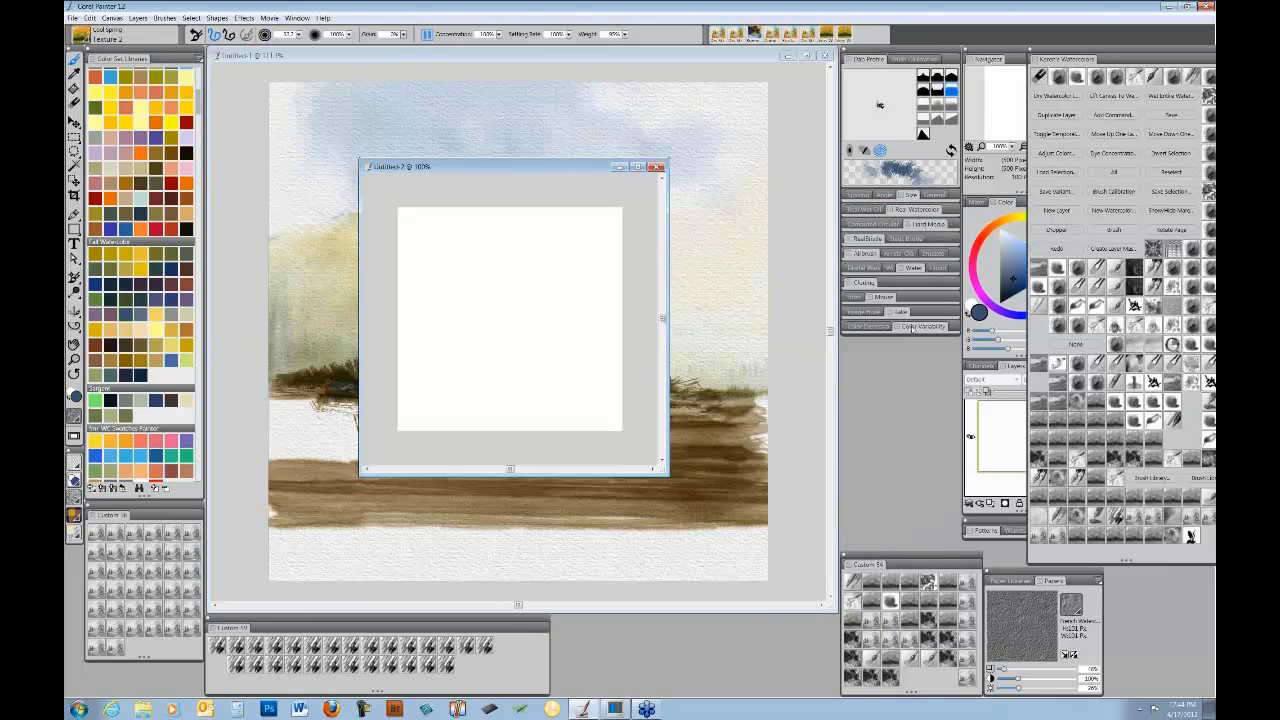
pyautogui.click(875, 327)
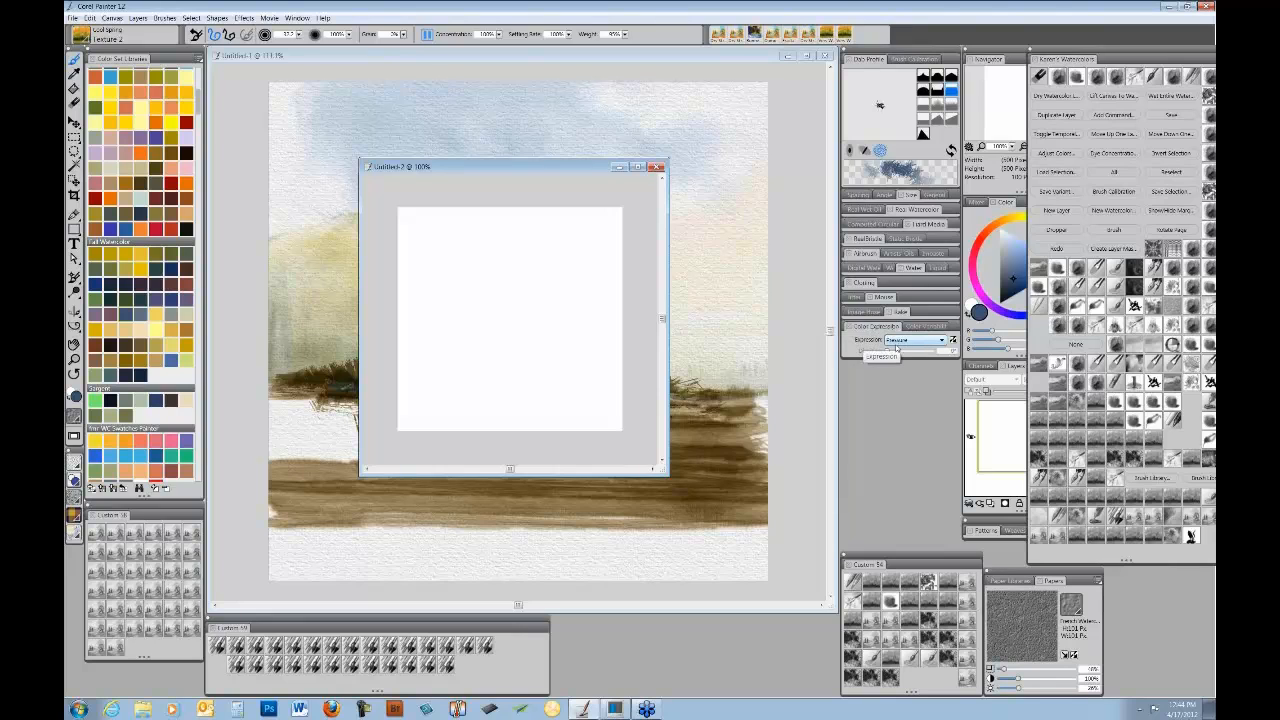
pyautogui.click(1023, 55)
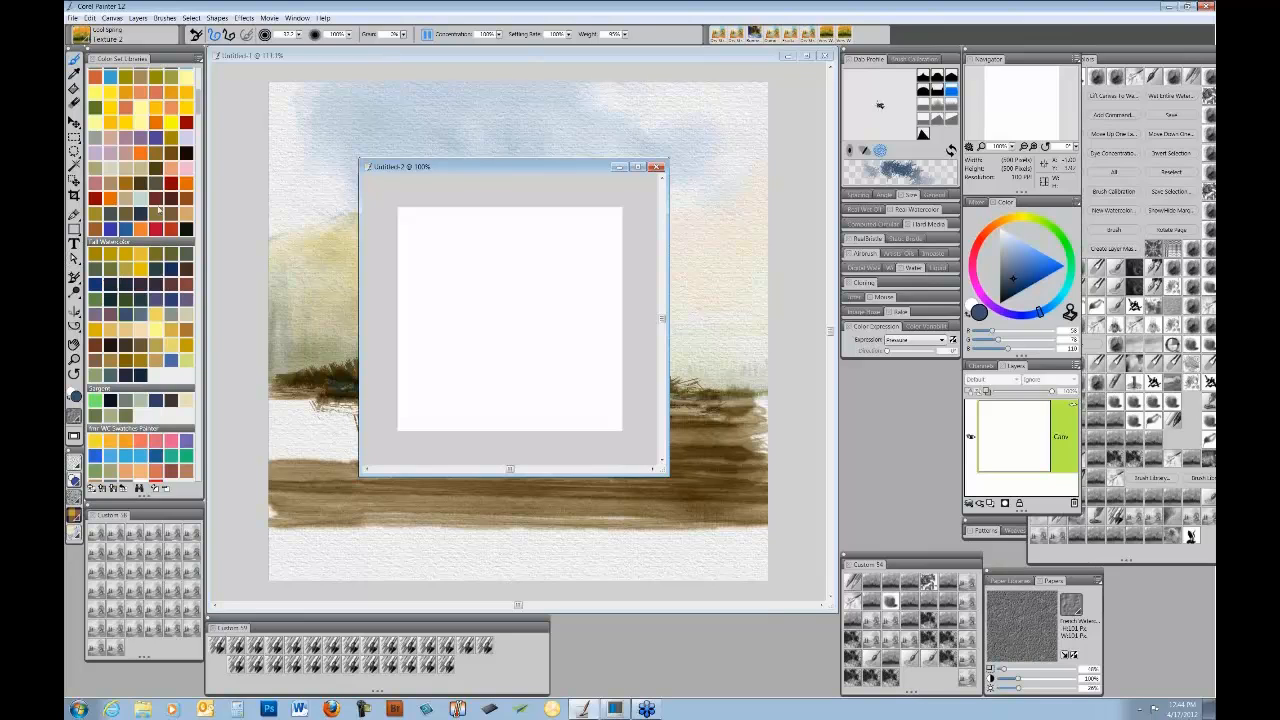
# - Set the two brush colors to blue and yellow and paint a diagonal patch across the blank Untitled-2 canvas
pyautogui.scroll(5, 197, 106)
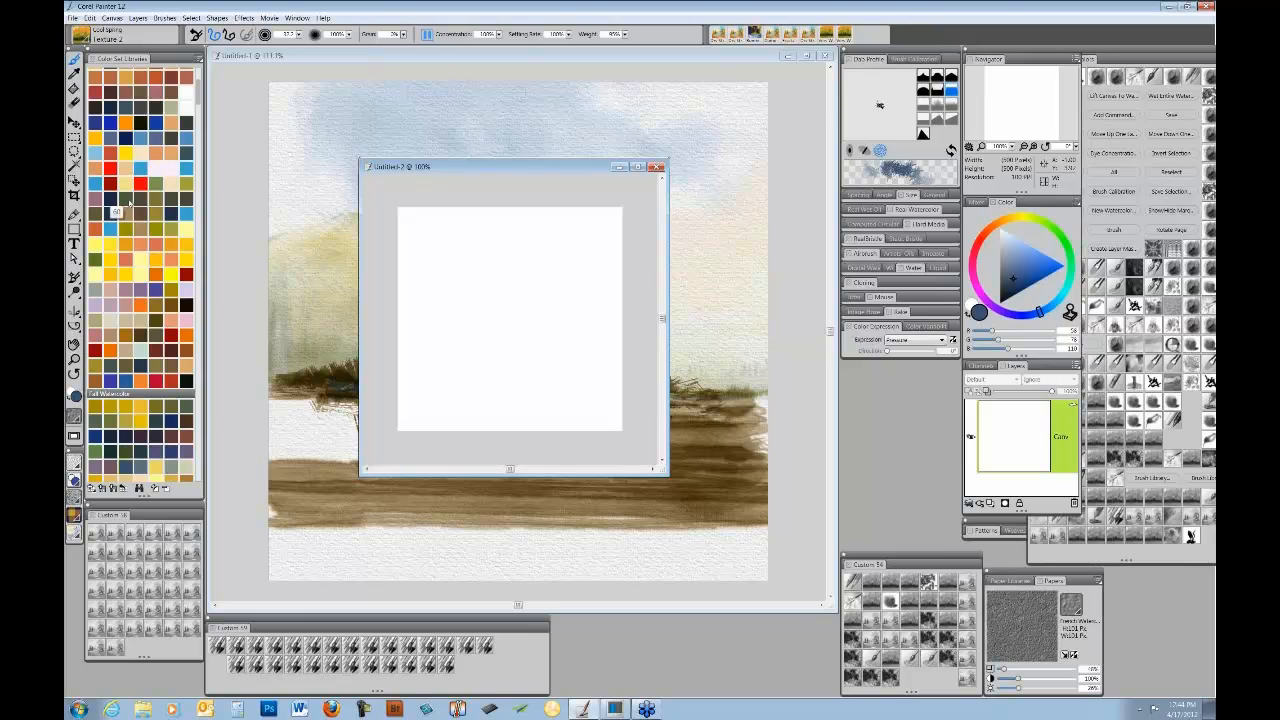
pyautogui.click(153, 123)
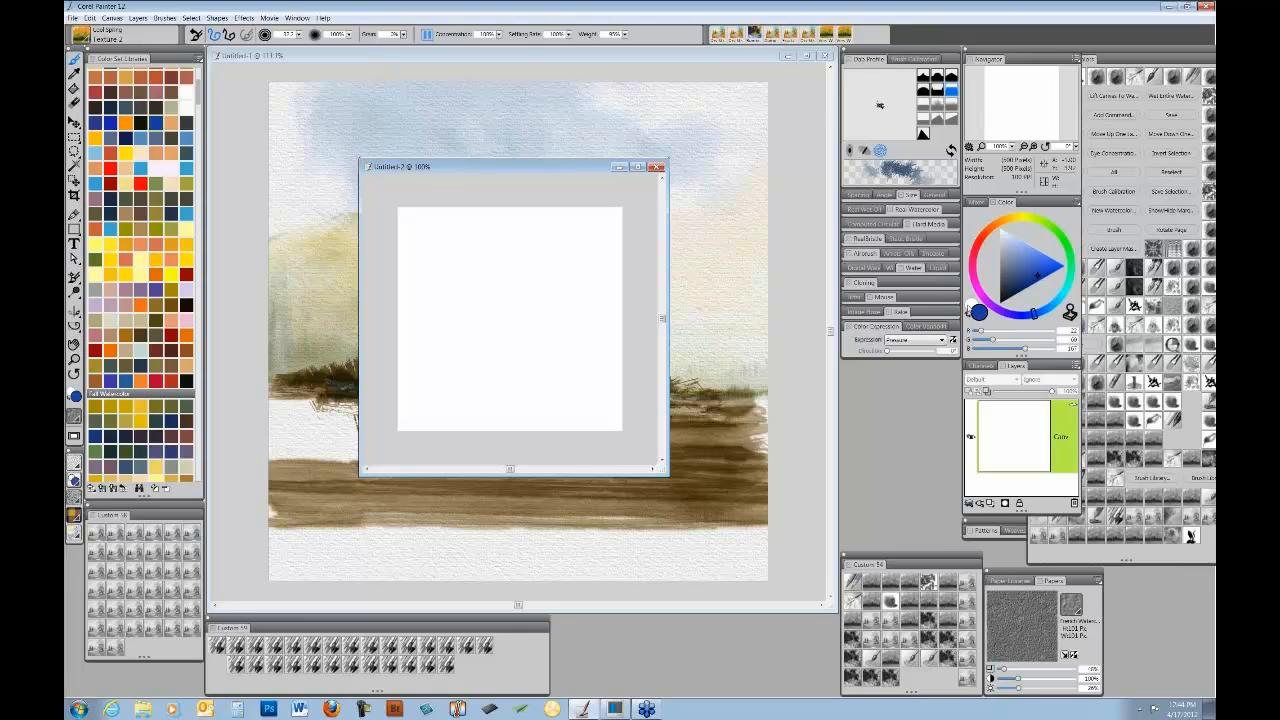
pyautogui.click(971, 304)
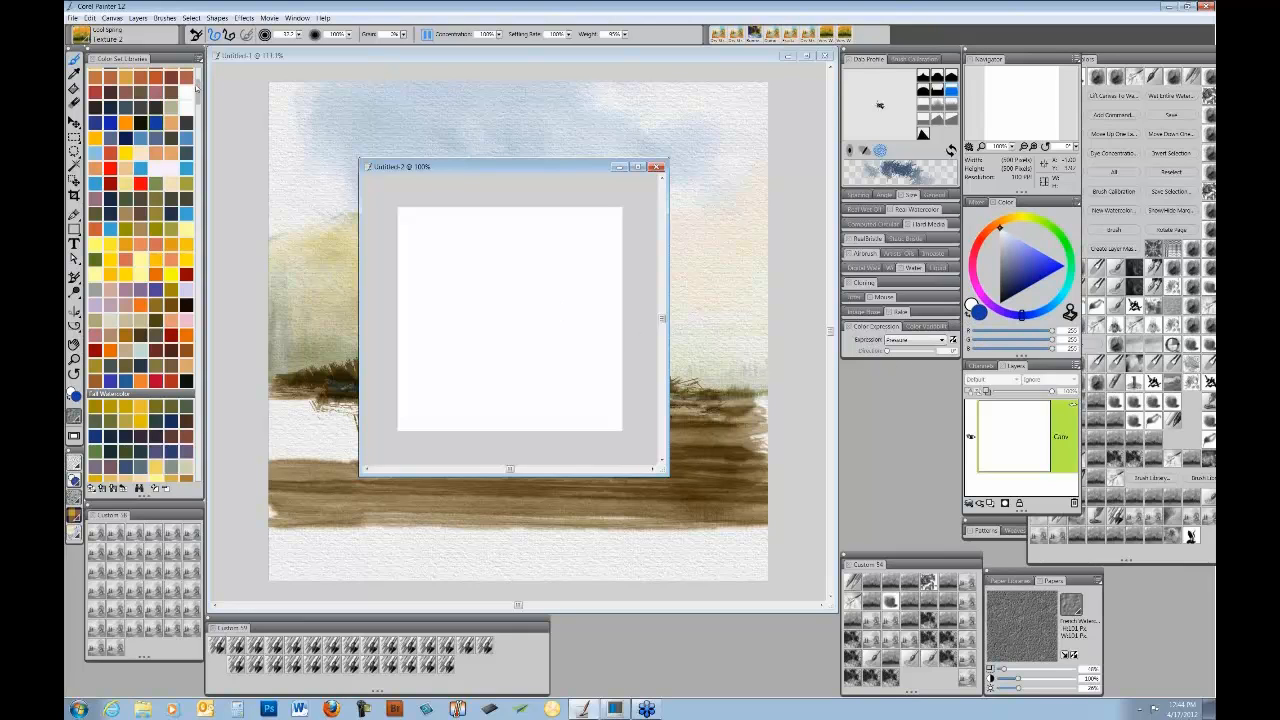
pyautogui.moveTo(198, 86); pyautogui.dragTo(199, 77)
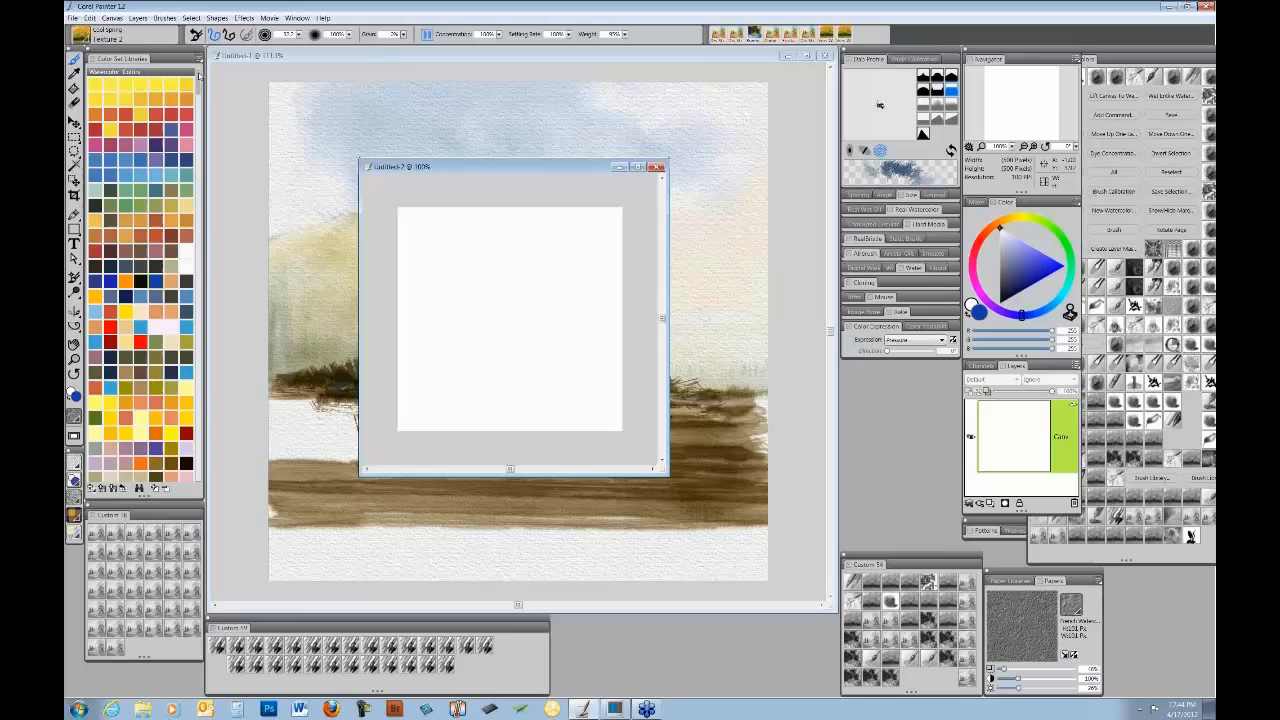
pyautogui.click(96, 97)
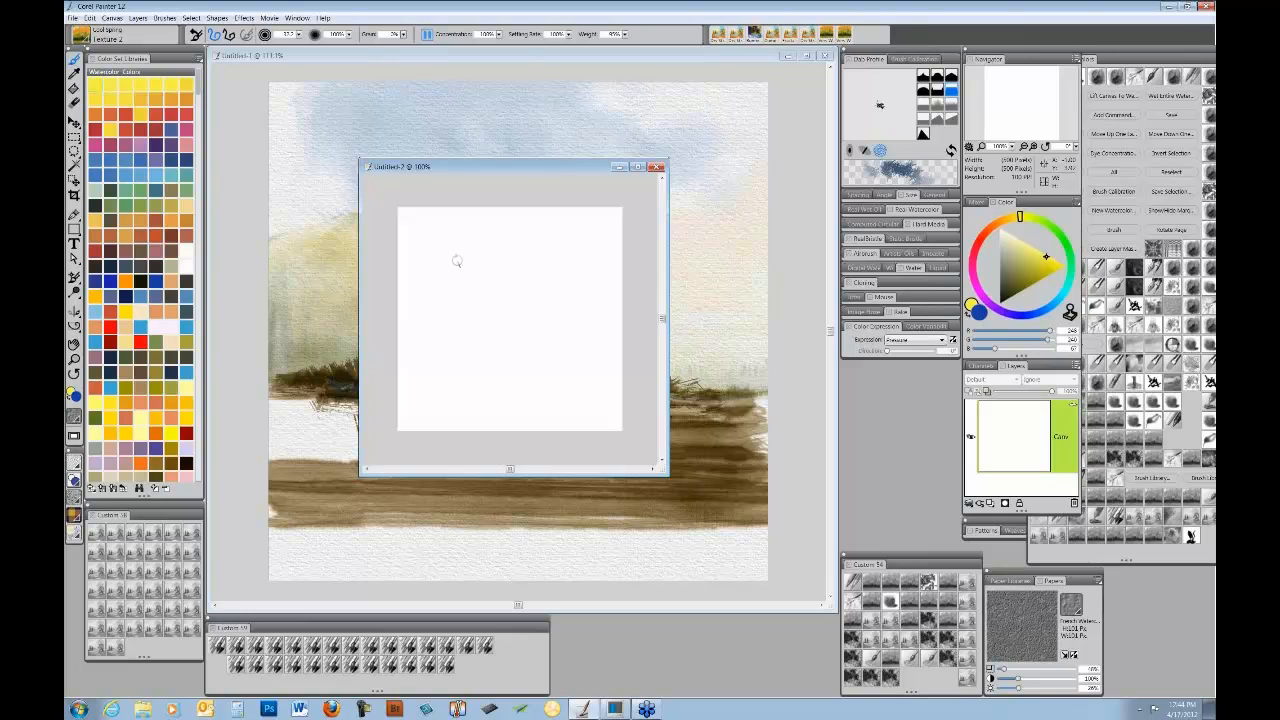
pyautogui.moveTo(456, 238)
pyautogui.mouseDown()
pyautogui.moveTo(430, 260)
pyautogui.moveTo(481, 228)
pyautogui.moveTo(438, 262)
pyautogui.moveTo(488, 239)
pyautogui.moveTo(438, 275)
pyautogui.moveTo(494, 238)
pyautogui.moveTo(447, 282)
pyautogui.moveTo(509, 246)
pyautogui.moveTo(457, 287)
pyautogui.moveTo(489, 267)
pyautogui.moveTo(467, 295)
pyautogui.moveTo(506, 270)
pyautogui.moveTo(482, 296)
pyautogui.moveTo(515, 278)
pyautogui.moveTo(481, 308)
pyautogui.moveTo(531, 268)
pyautogui.moveTo(479, 314)
pyautogui.moveTo(533, 272)
pyautogui.moveTo(478, 320)
pyautogui.moveTo(543, 291)
pyautogui.moveTo(491, 333)
pyautogui.moveTo(549, 294)
pyautogui.moveTo(498, 340)
pyautogui.moveTo(553, 294)
pyautogui.moveTo(546, 322)
pyautogui.moveTo(521, 335)
pyautogui.moveTo(567, 306)
pyautogui.moveTo(563, 328)
pyautogui.moveTo(576, 300)
pyautogui.moveTo(581, 325)
pyautogui.moveTo(544, 358)
pyautogui.moveTo(576, 352)
pyautogui.moveTo(588, 384)
pyautogui.mouseUp()
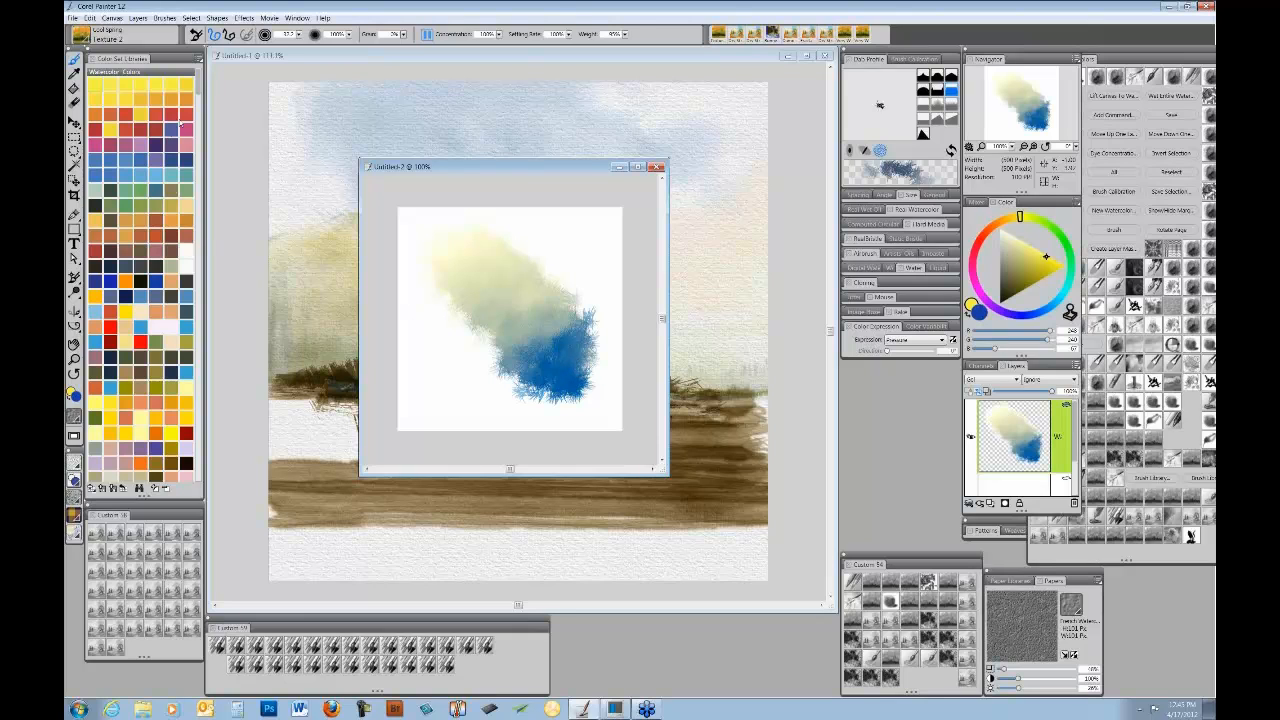
# - Choose a dark blue from the color sets, and sample pale yellow from the upper end of the painted patch with the Dropper
pyautogui.scroll(-15, 130, 228)
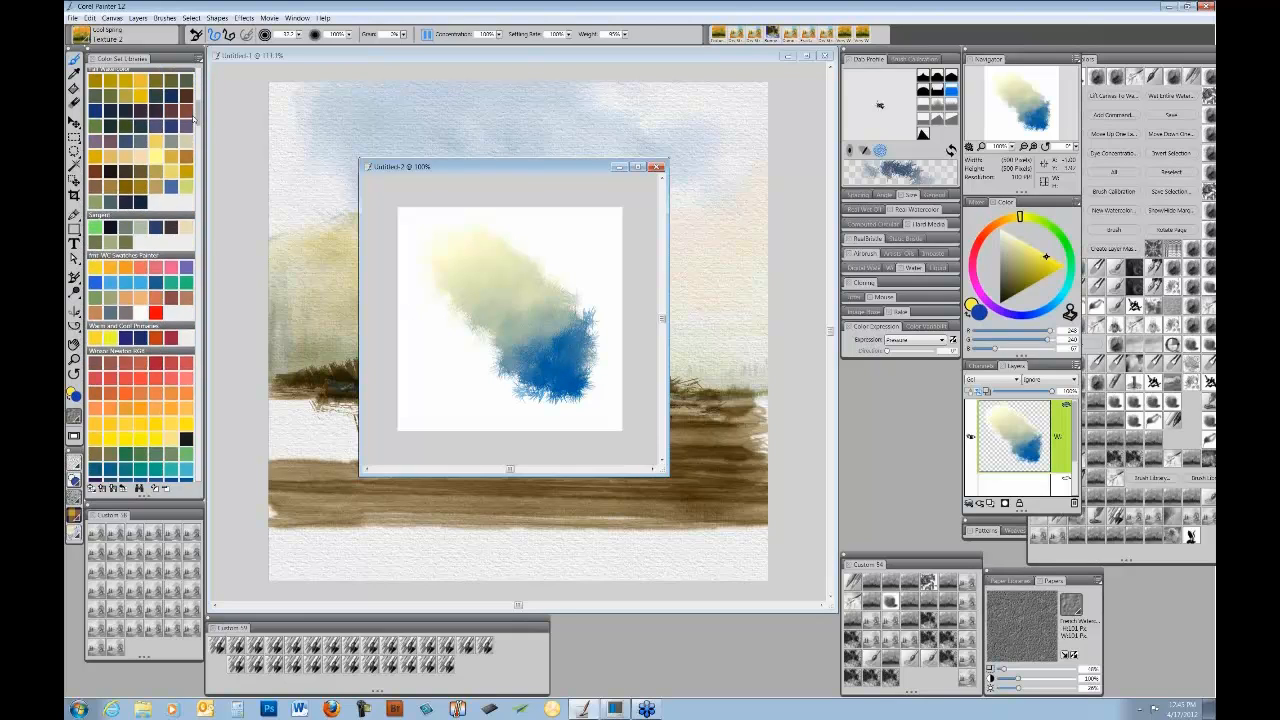
pyautogui.click(139, 290)
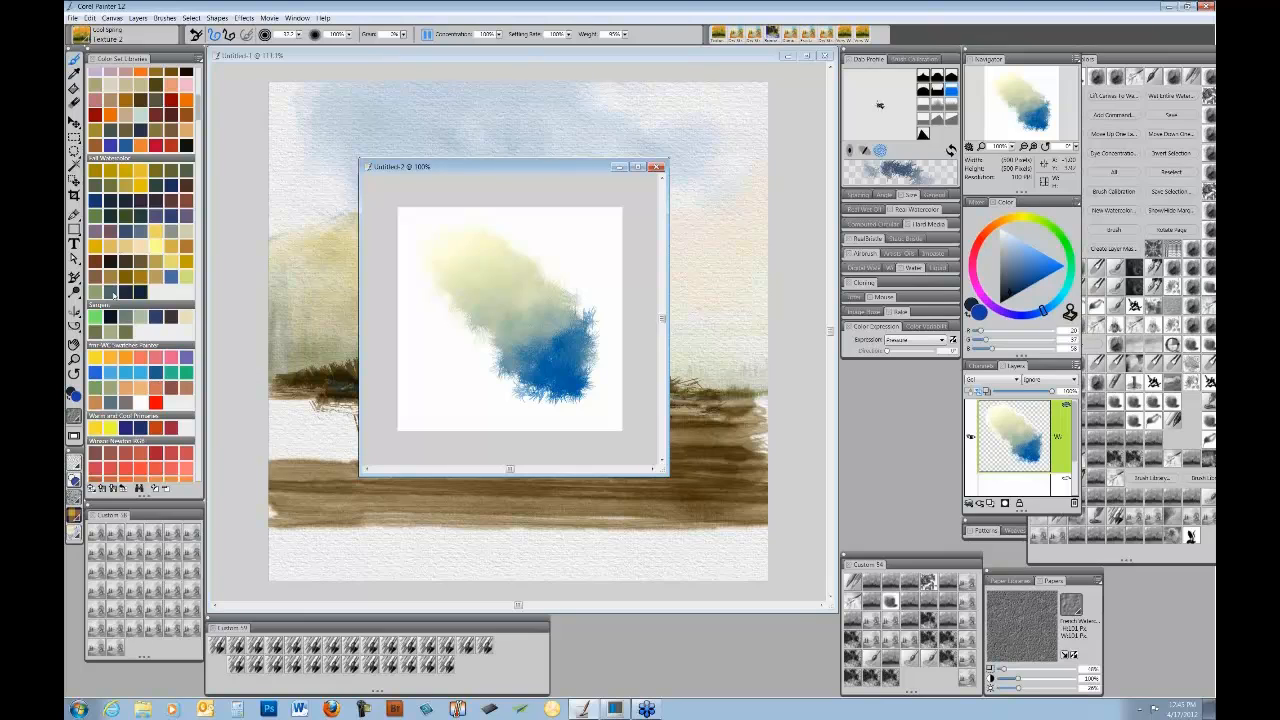
pyautogui.click(74, 74)
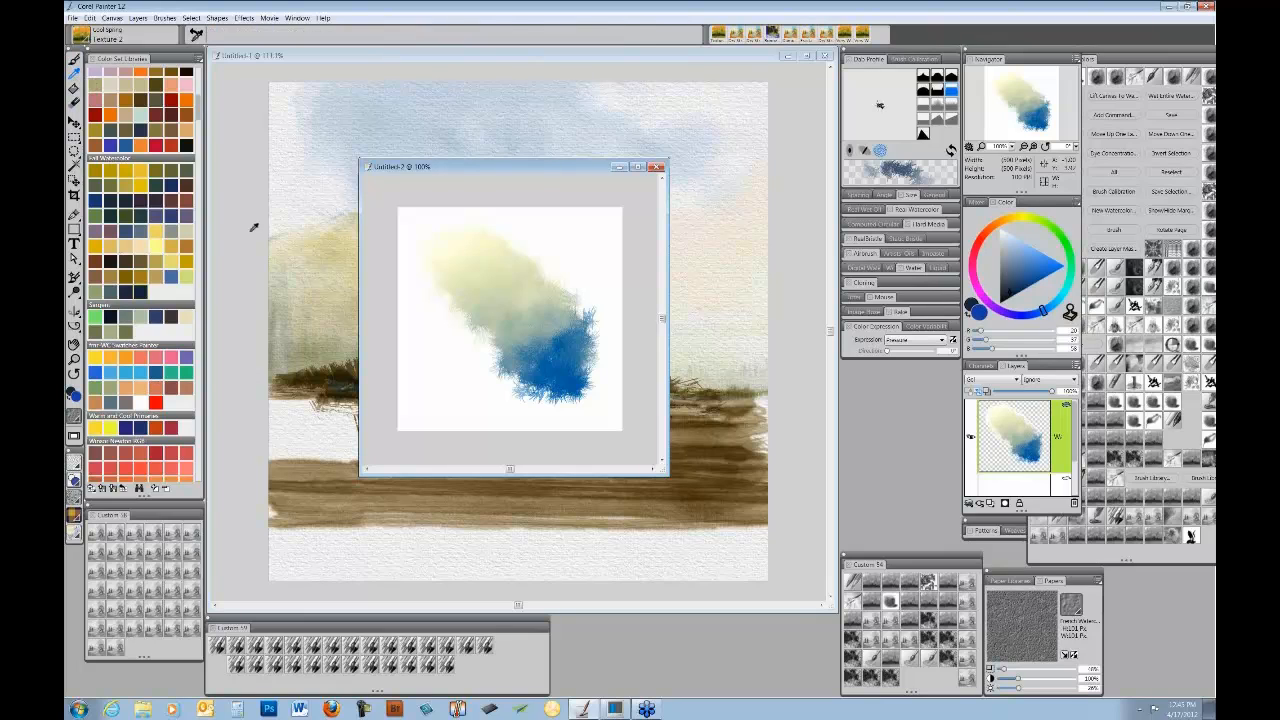
pyautogui.click(477, 256)
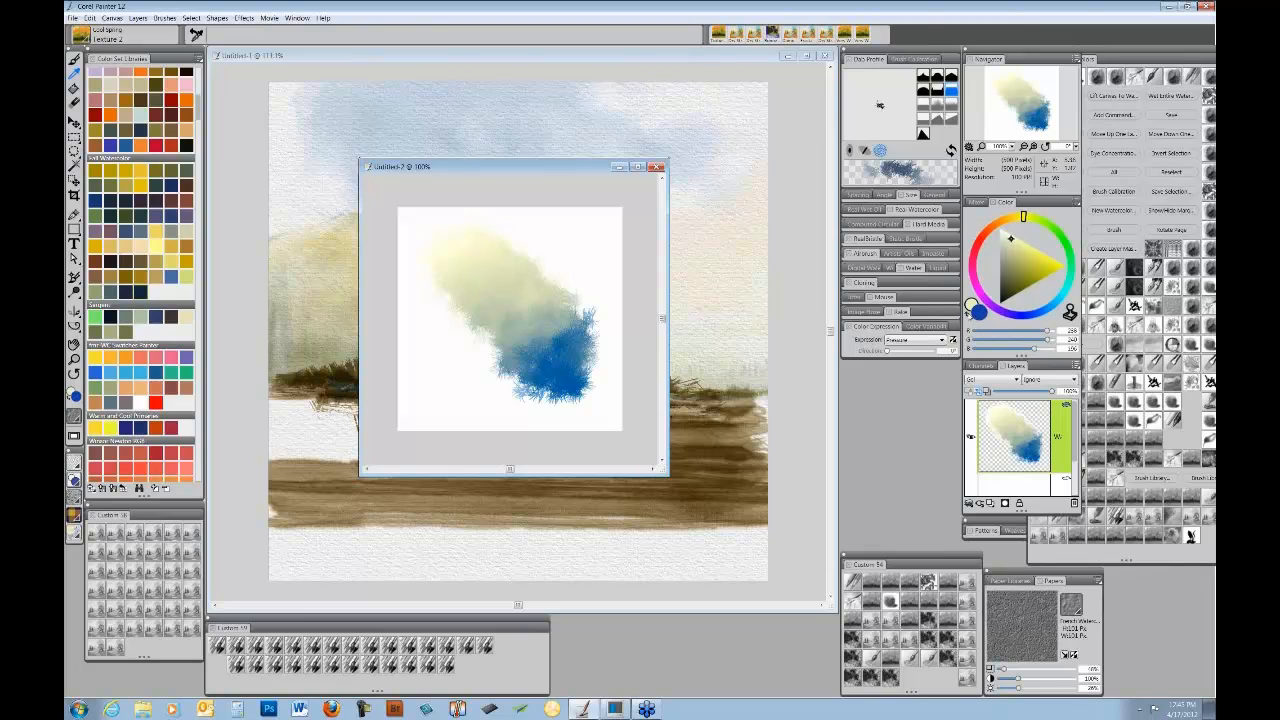
pyautogui.click(968, 315)
pyautogui.click(981, 314)
pyautogui.click(458, 243)
# - Sample pale yellow, yellow-green and grey-green in turn from the transition area of the painted patch
pyautogui.click(971, 304)
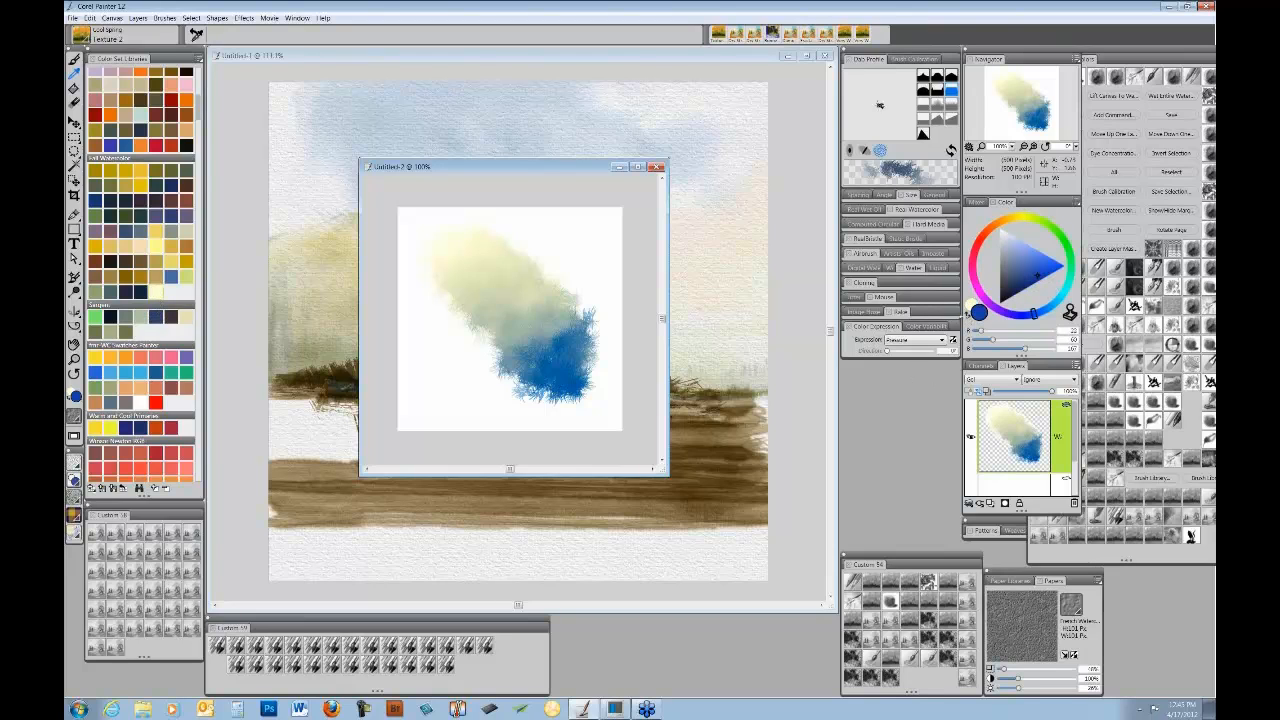
pyautogui.keyDown('alt'); pyautogui.click(500, 252); pyautogui.keyUp('alt')
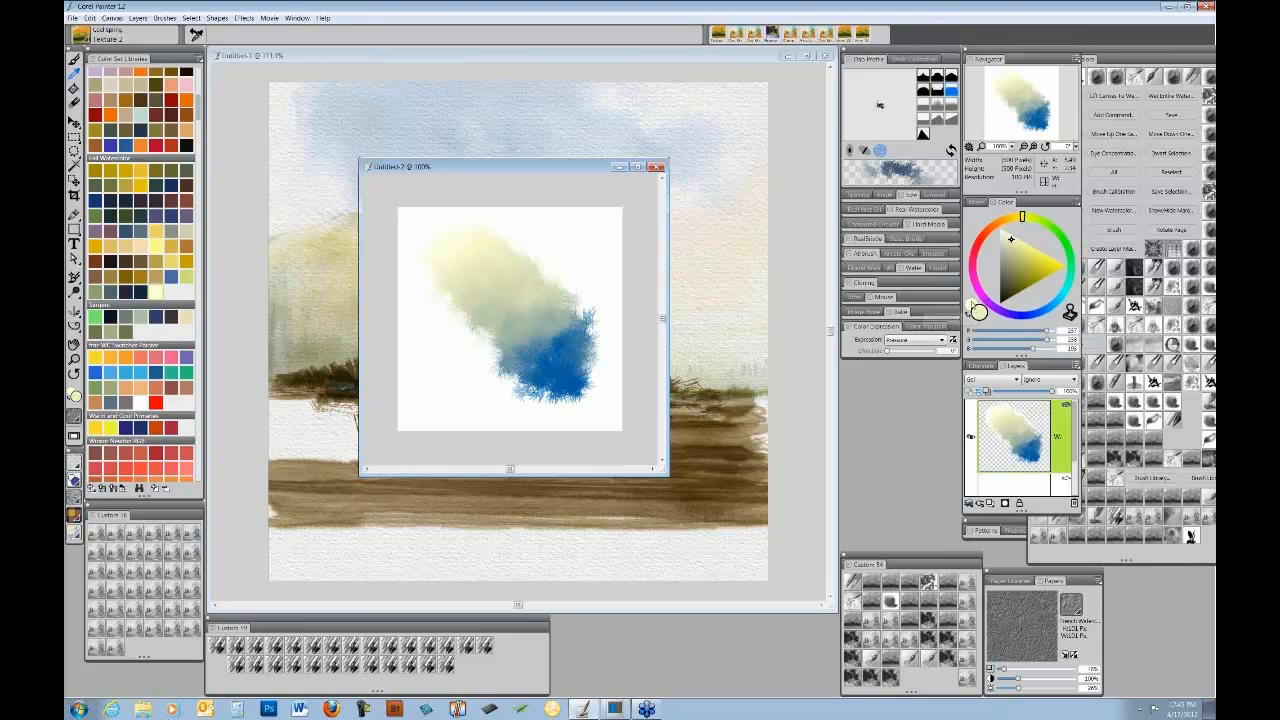
pyautogui.keyDown('alt'); pyautogui.click(483, 285); pyautogui.keyUp('alt')
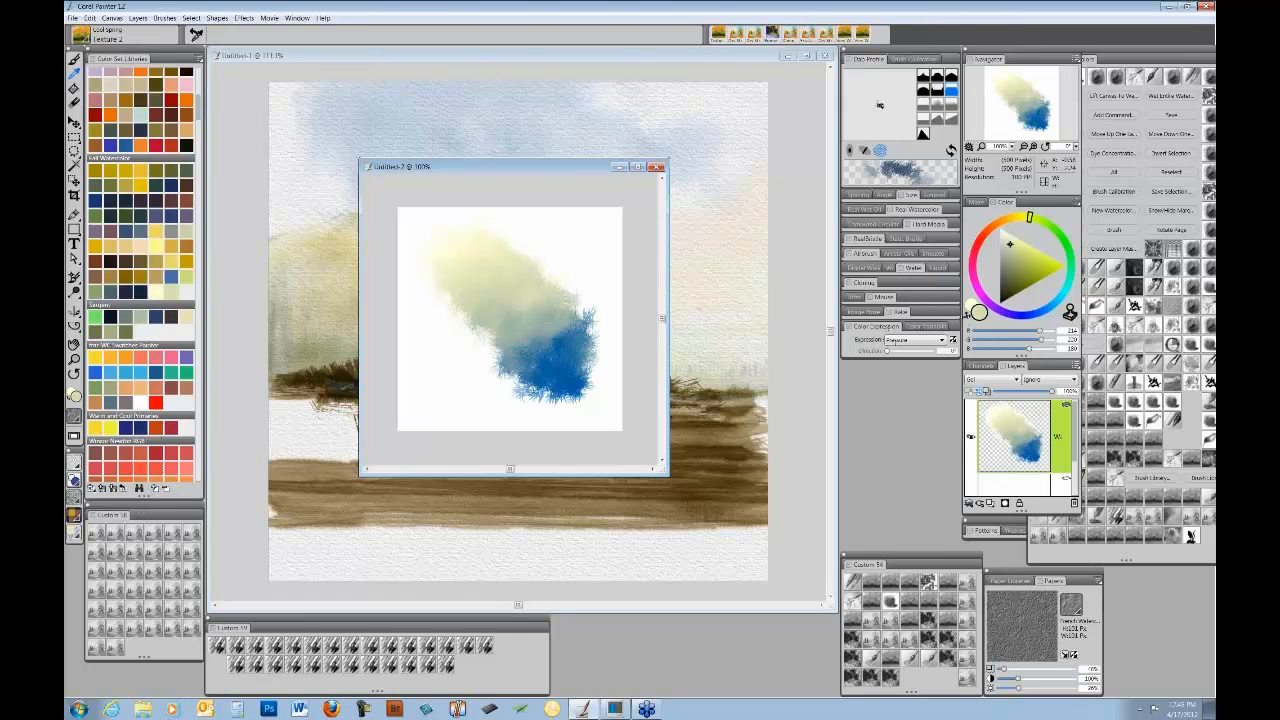
pyautogui.click(967, 315)
pyautogui.keyDown('alt'); pyautogui.click(557, 316); pyautogui.keyUp('alt')
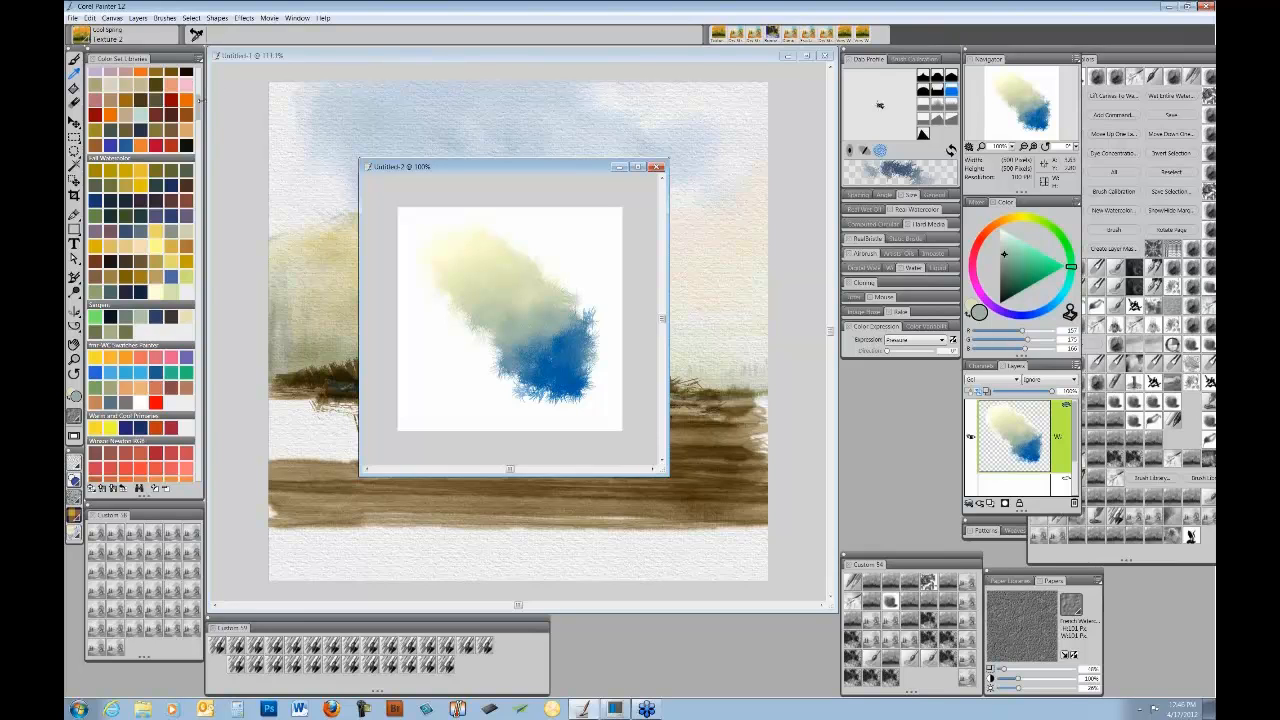
# - Browse further down the color sets, then detach the Mixer and enlarge it to view its mixed color swatches
pyautogui.moveTo(198, 104); pyautogui.dragTo(185, 420)
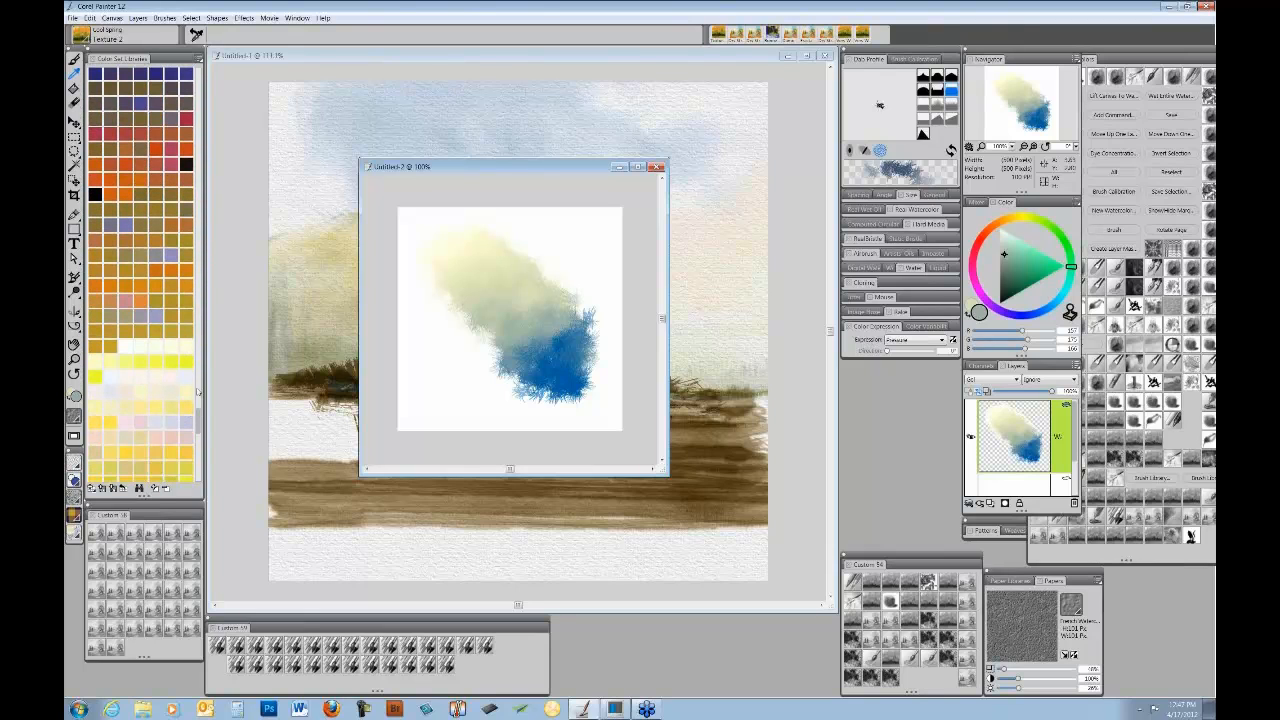
pyautogui.moveTo(198, 414)
pyautogui.mouseDown()
pyautogui.moveTo(198, 430)
pyautogui.moveTo(201, 411)
pyautogui.mouseUp()
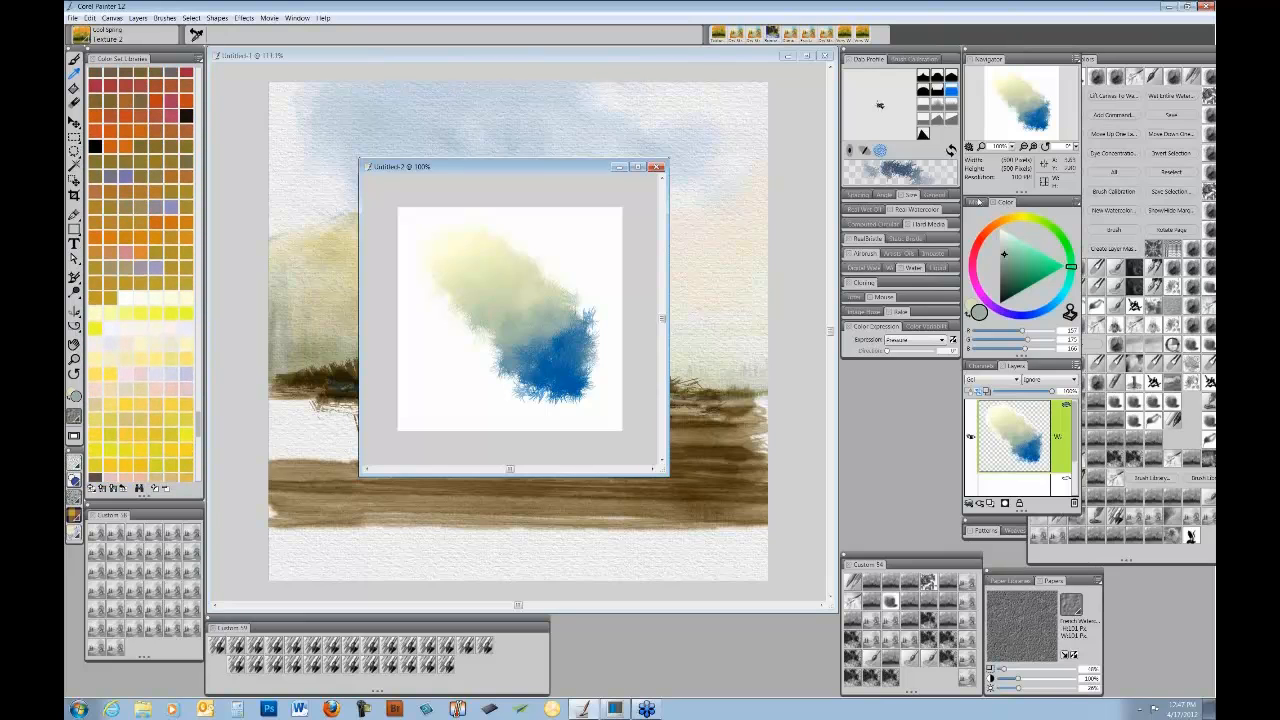
pyautogui.click(977, 204)
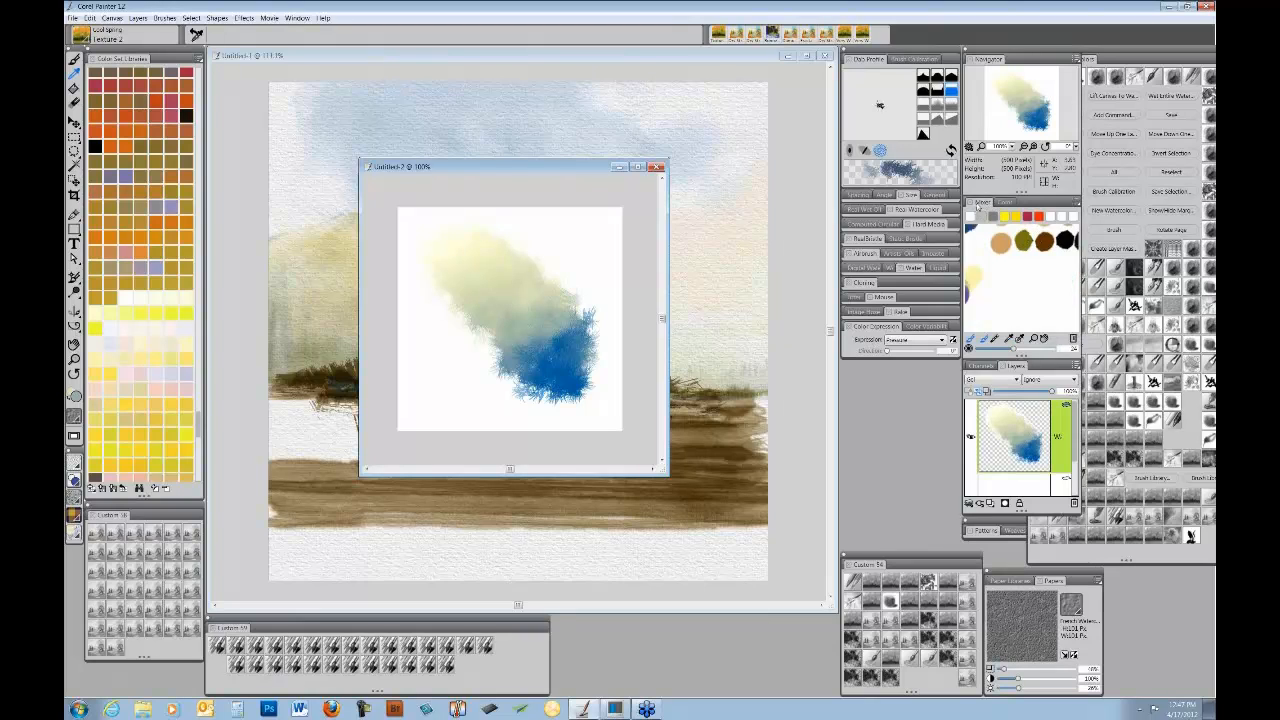
pyautogui.moveTo(979, 206); pyautogui.dragTo(604, 163)
pyautogui.moveTo(706, 317)
pyautogui.mouseDown()
pyautogui.moveTo(717, 348)
pyautogui.moveTo(706, 354)
pyautogui.moveTo(884, 352)
pyautogui.moveTo(897, 379)
pyautogui.moveTo(916, 362)
pyautogui.moveTo(905, 442)
pyautogui.mouseUp()
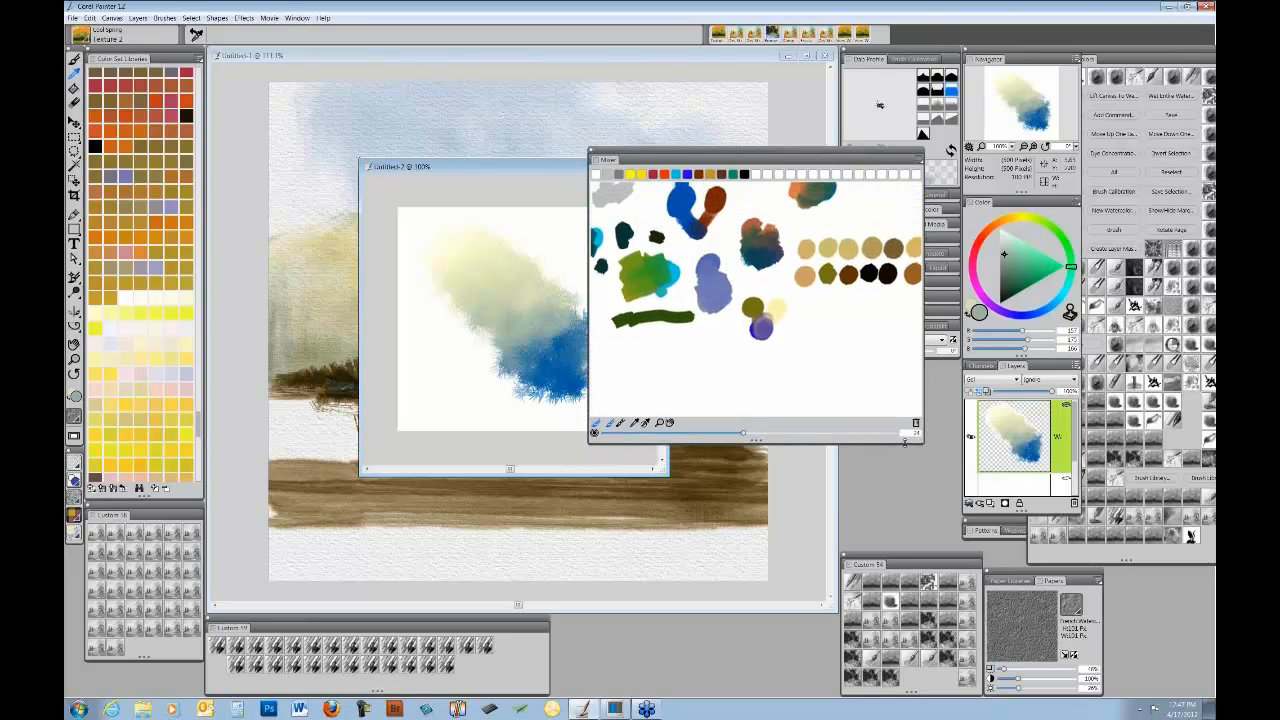
# - Collapse the enlarged Mixer and park it away from the canvas beside the custom brush palette
pyautogui.click(921, 212)
pyautogui.click(806, 153)
pyautogui.doubleClick(646, 153)
pyautogui.moveTo(648, 153); pyautogui.dragTo(972, 615)
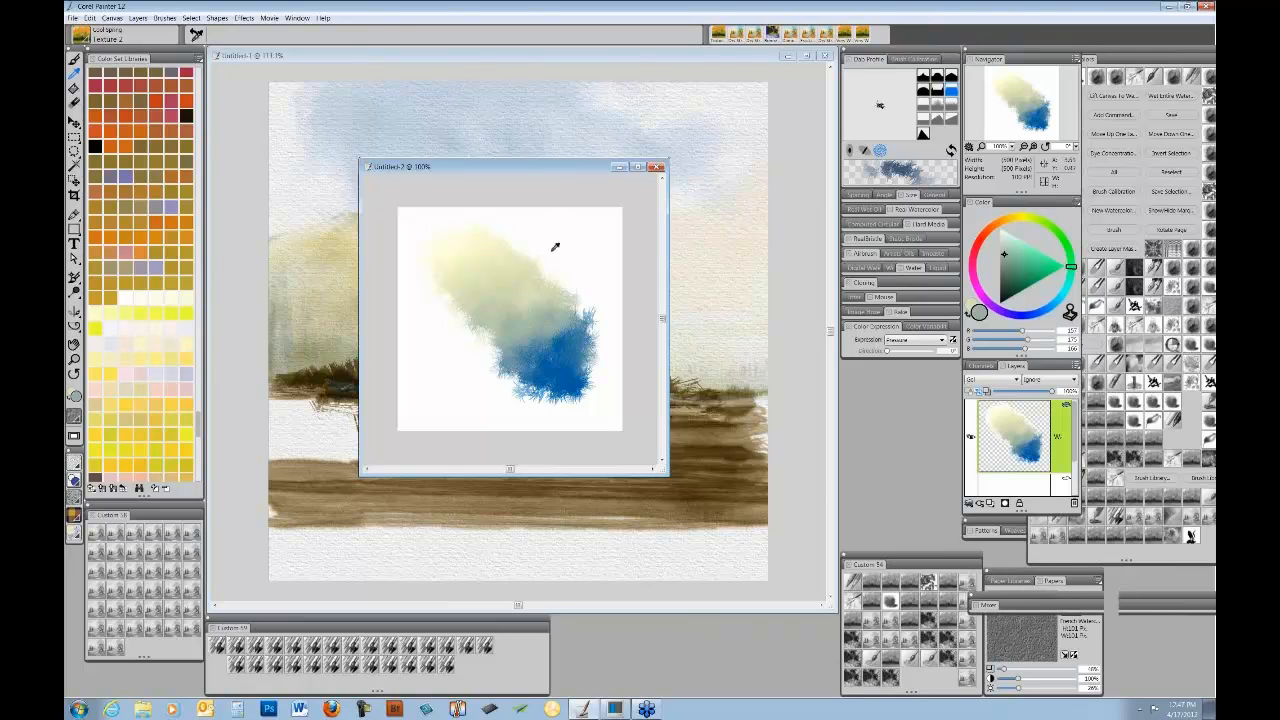
# - Switch to the landscape painting, replace the Color Expression settings with the Real Watercolor settings and turn off Pause Diffusion
pyautogui.hotkey('ctrl', 'Tab')
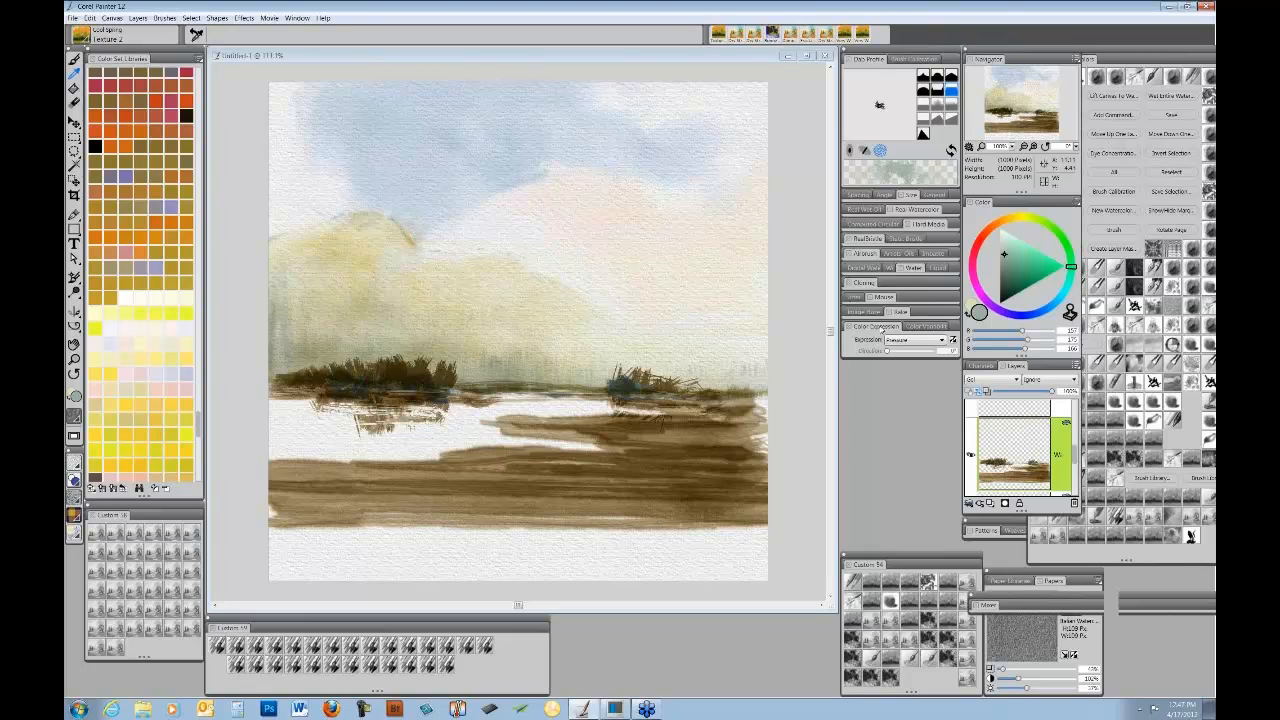
pyautogui.click(881, 328)
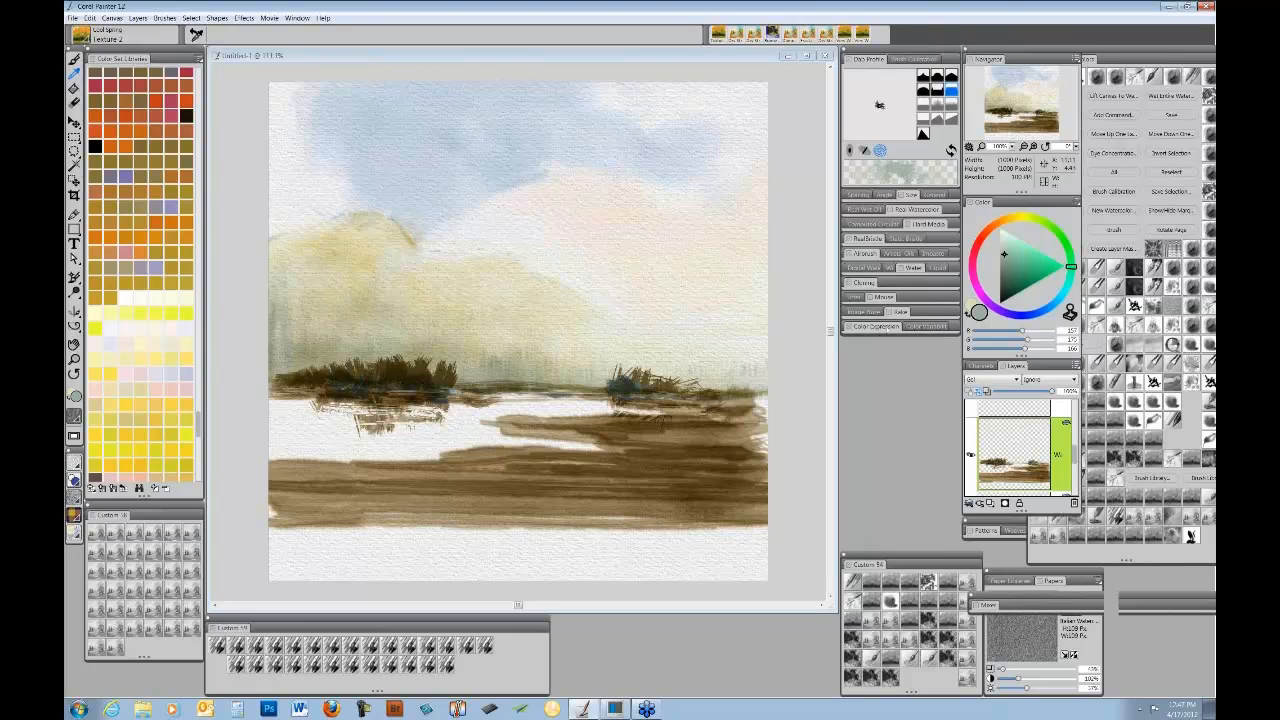
pyautogui.click(915, 210)
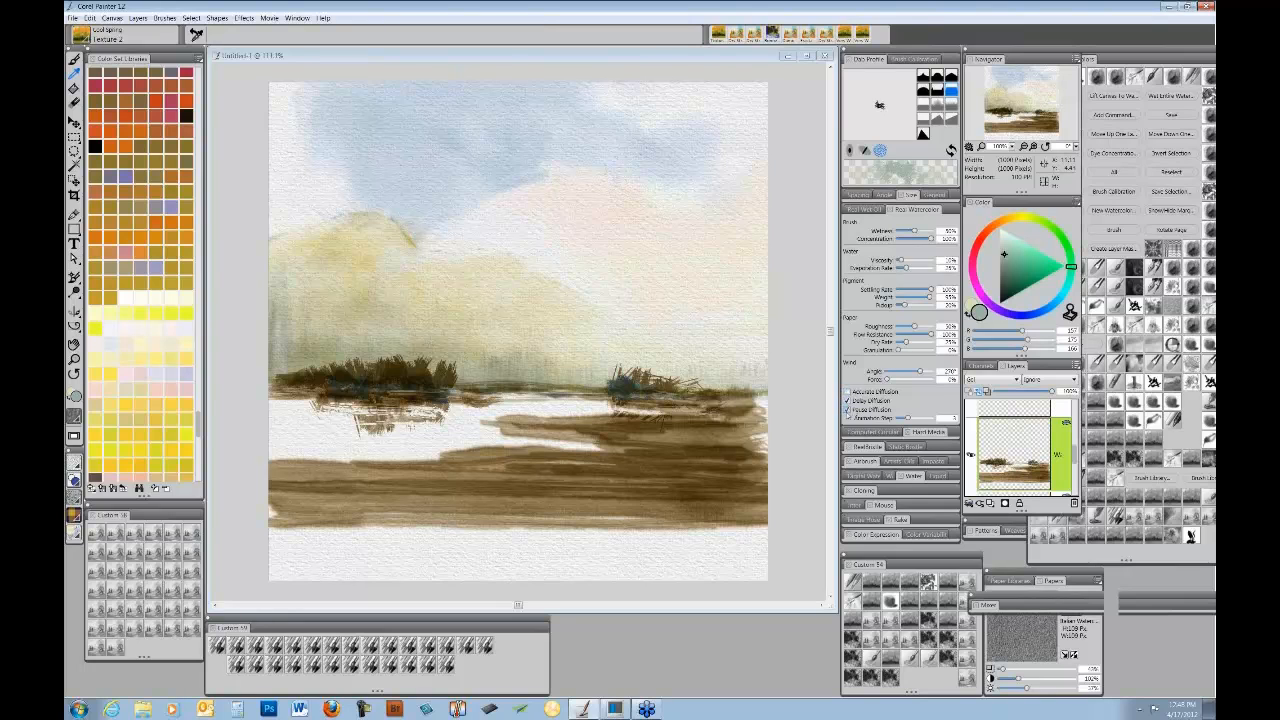
pyautogui.click(847, 409)
# - Add a new empty watercolor layer and select the Runny Fill 02 brush variant
pyautogui.click(990, 504)
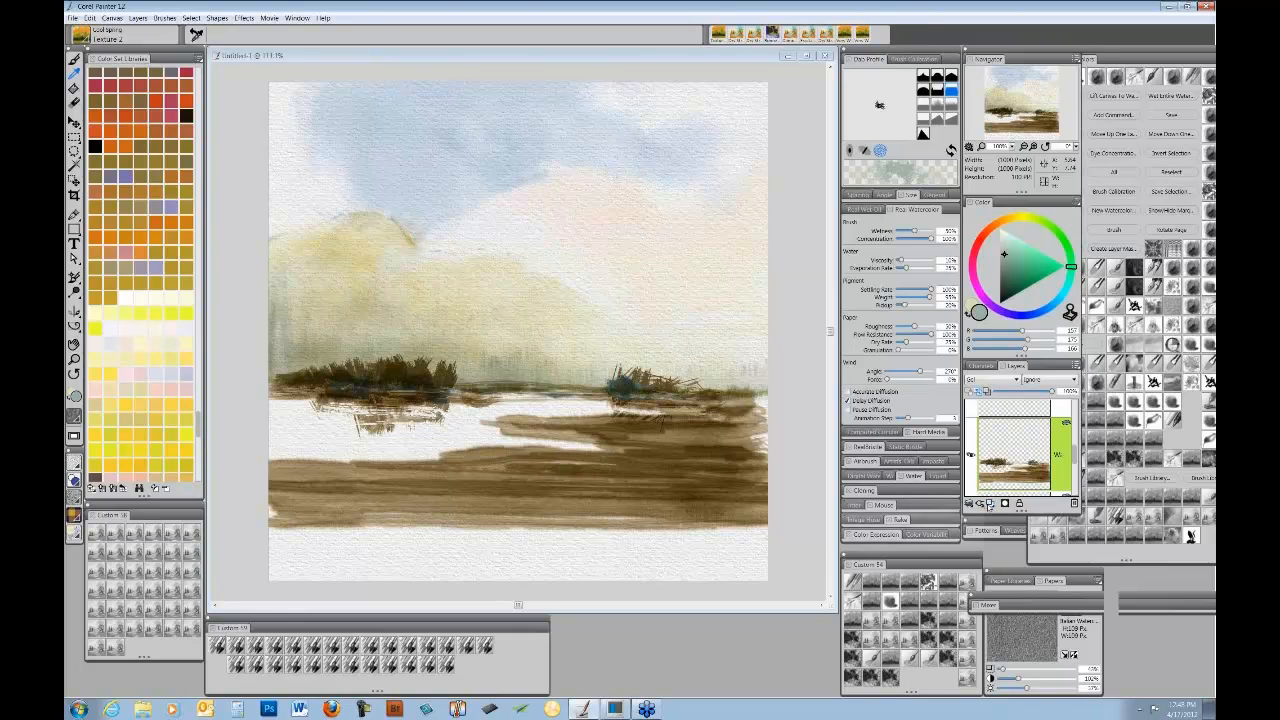
pyautogui.click(951, 526)
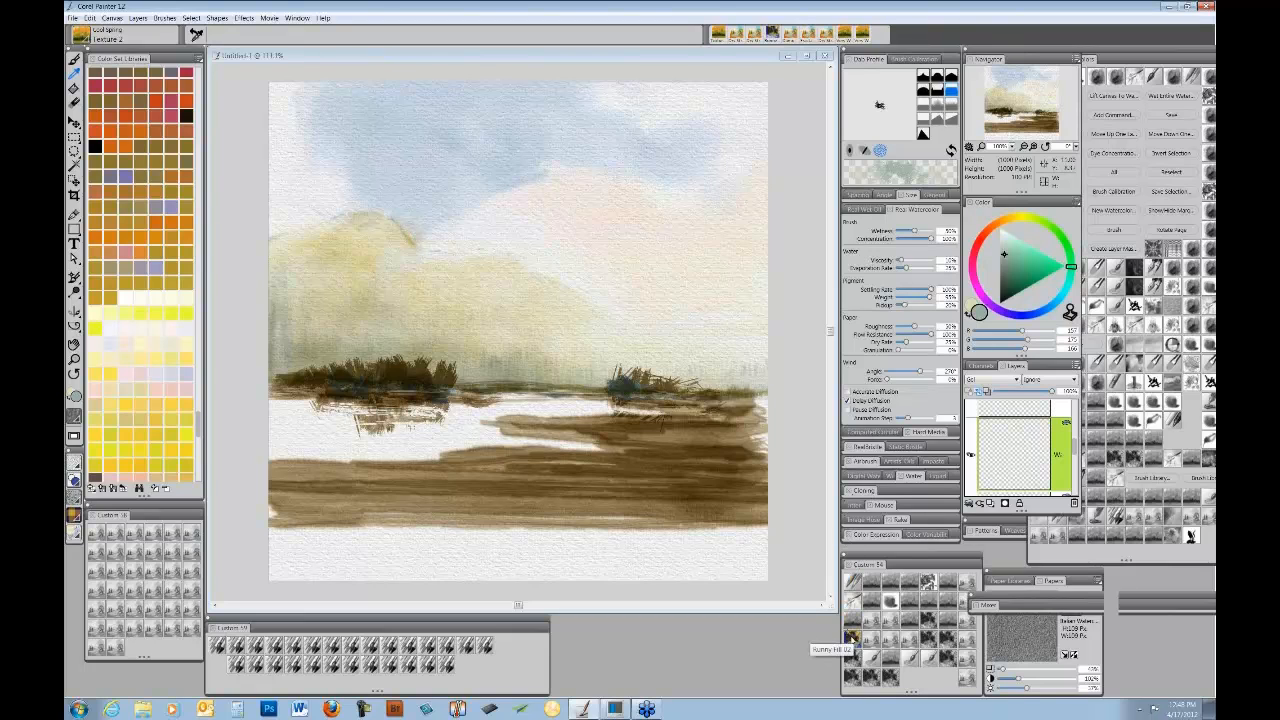
pyautogui.click(852, 601)
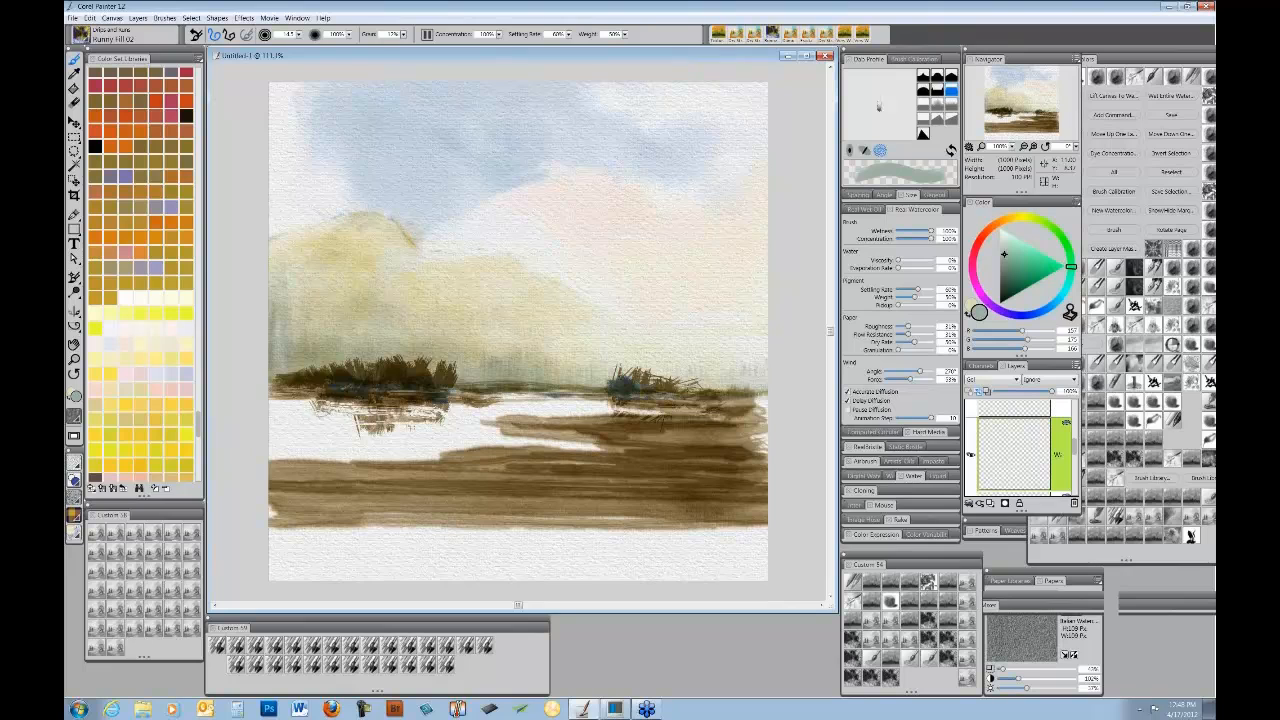
# - Sample pale blue from the sky and brush it over the white water area beneath the left bush
pyautogui.click(75, 73)
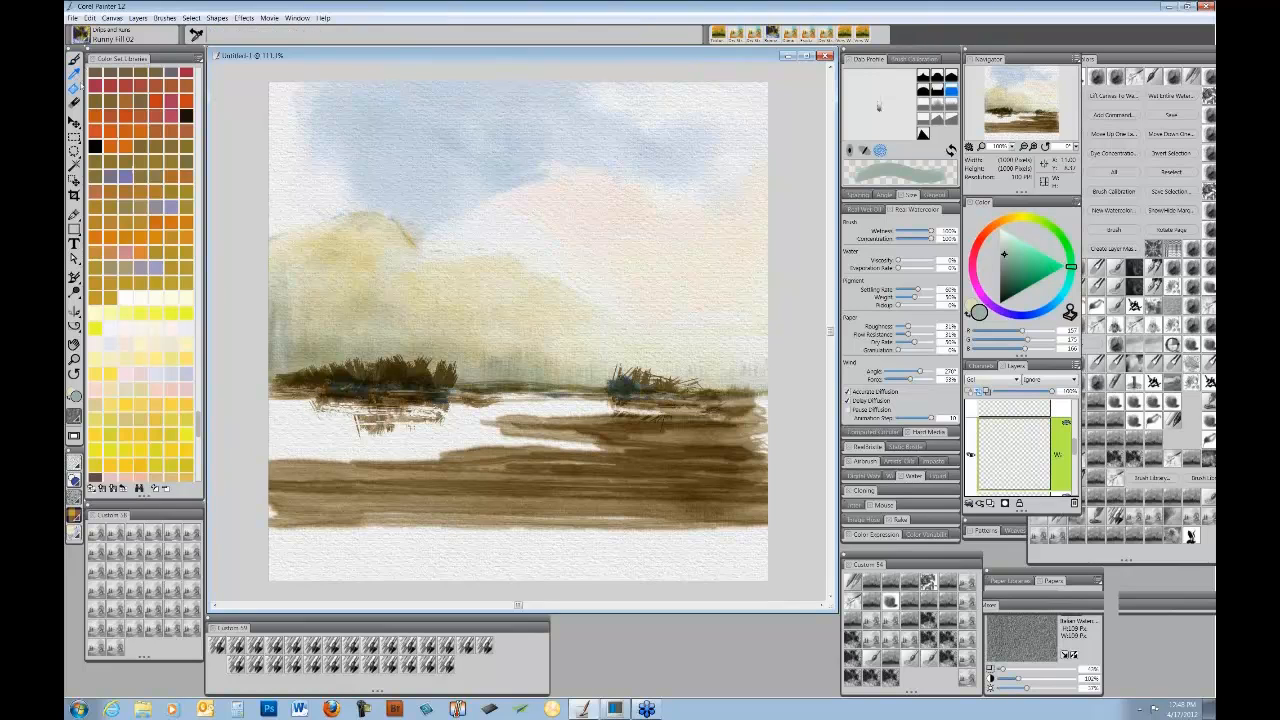
pyautogui.click(462, 110)
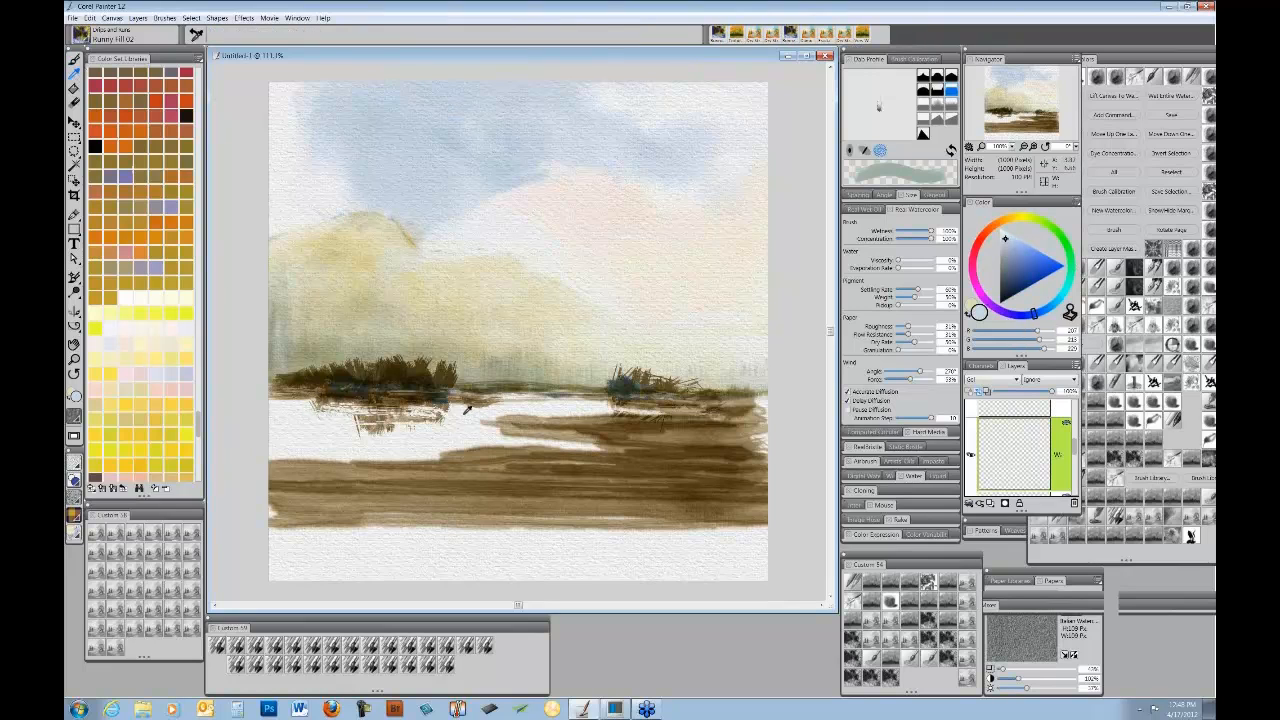
pyautogui.click(75, 58)
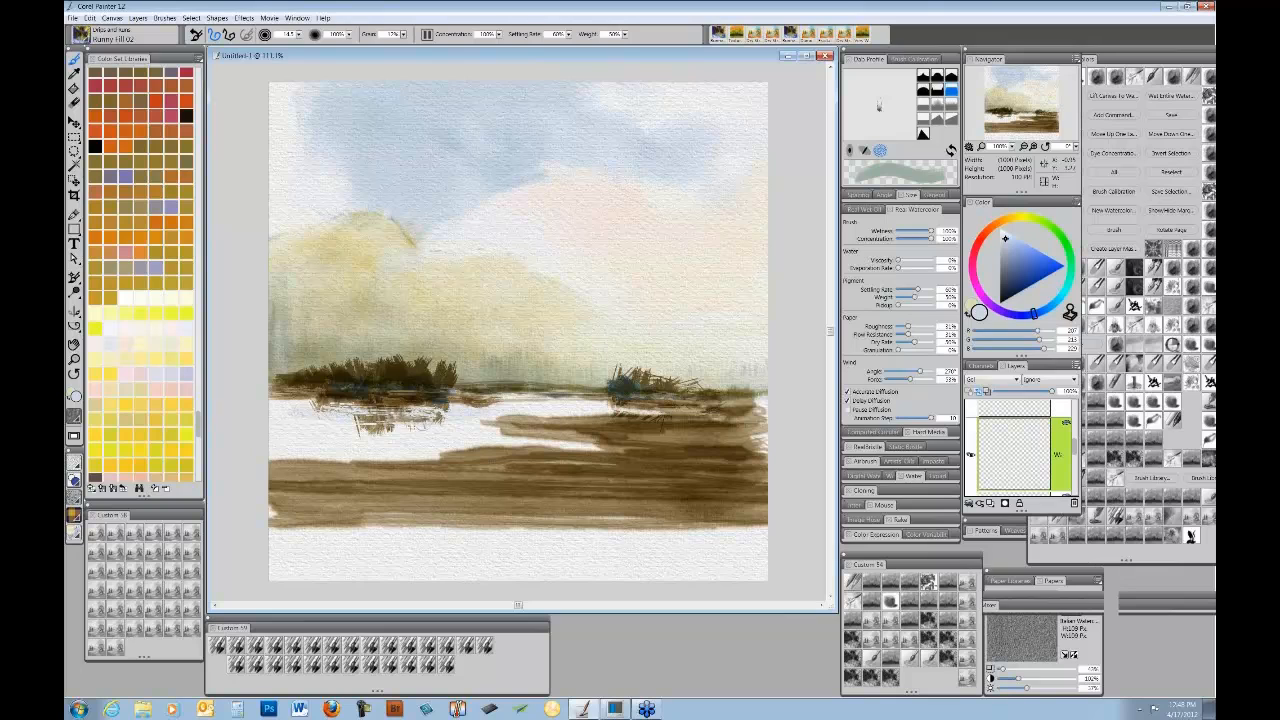
pyautogui.moveTo(422, 427)
pyautogui.mouseDown()
pyautogui.moveTo(484, 435)
pyautogui.moveTo(290, 444)
pyautogui.moveTo(422, 450)
pyautogui.moveTo(375, 440)
pyautogui.moveTo(385, 425)
pyautogui.moveTo(291, 427)
pyautogui.mouseUp()
pyautogui.moveTo(452, 412)
pyautogui.mouseDown()
pyautogui.moveTo(606, 417)
pyautogui.moveTo(521, 405)
pyautogui.moveTo(539, 438)
pyautogui.moveTo(331, 448)
pyautogui.mouseUp()
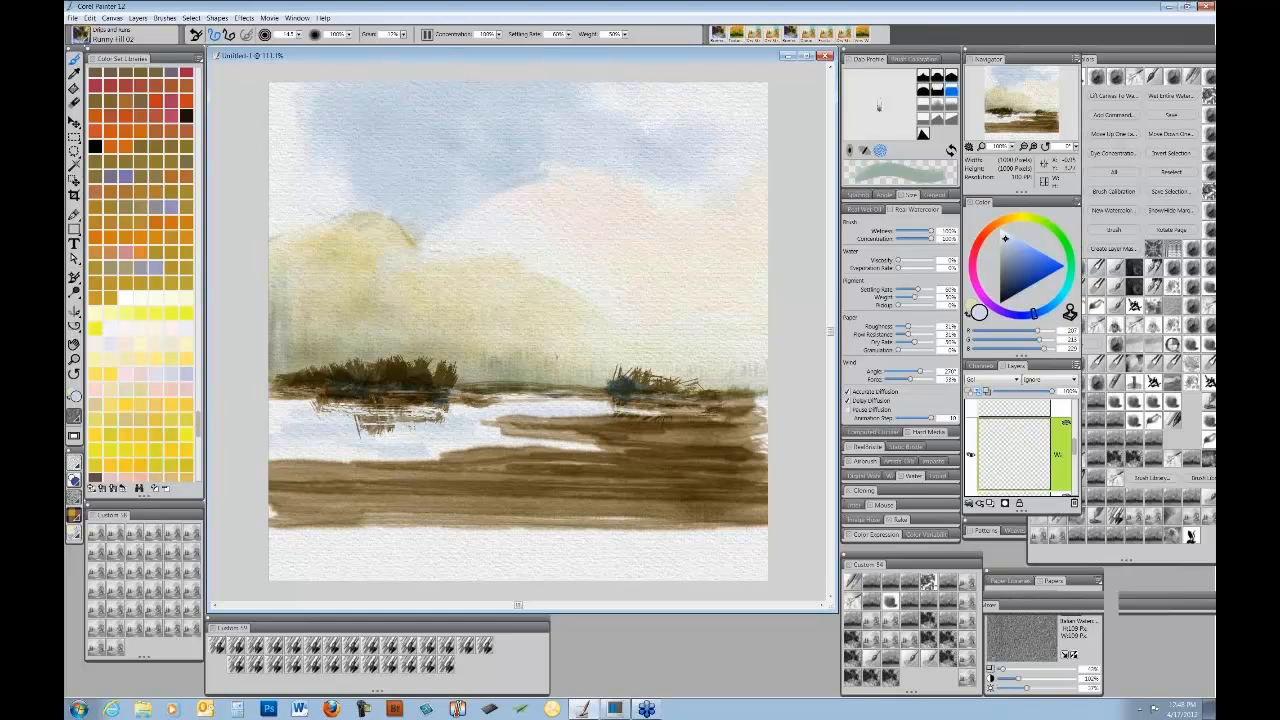
# - Sample pale pink from the cloud and paint it into the strip of water between the two bushes
pyautogui.click(74, 74)
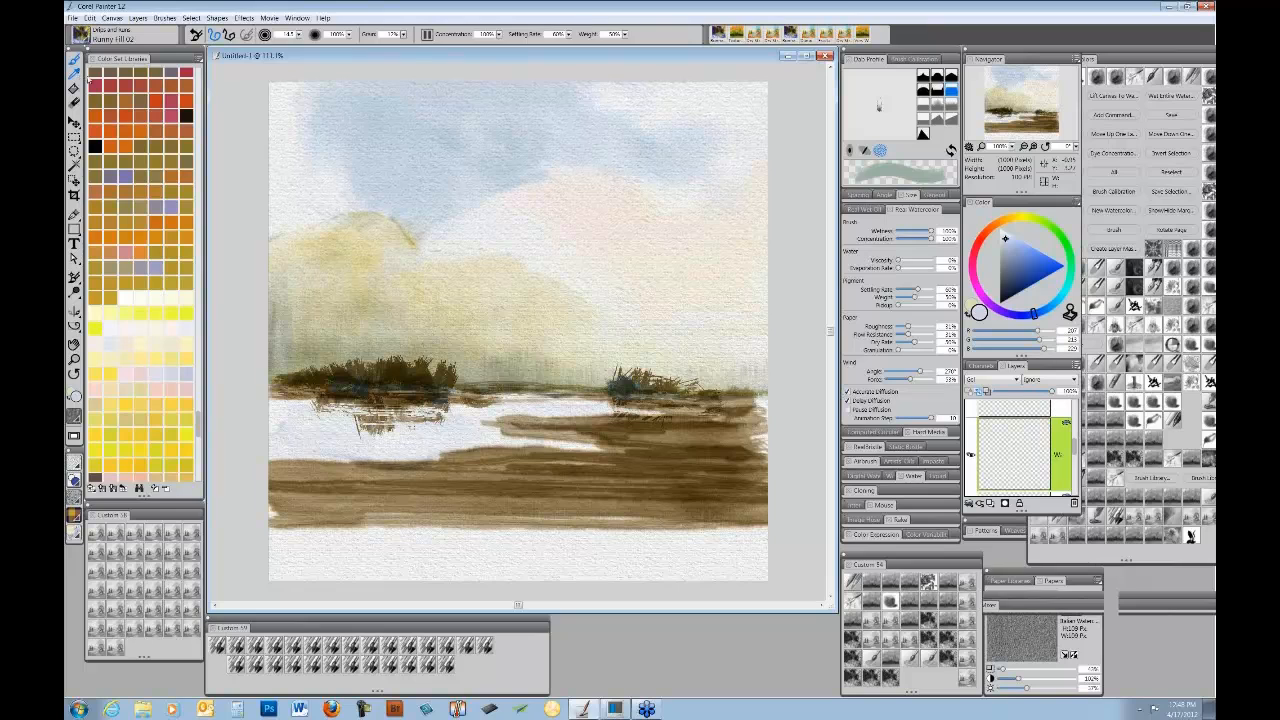
pyautogui.click(575, 226)
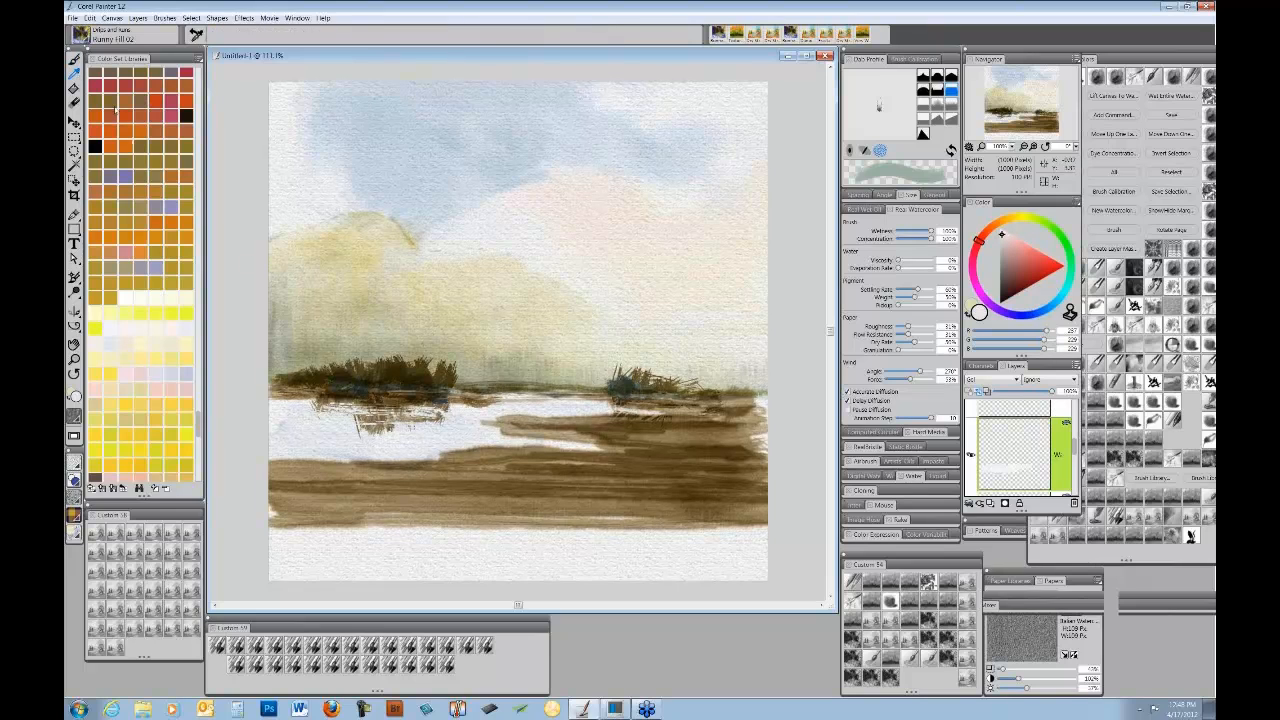
pyautogui.click(74, 59)
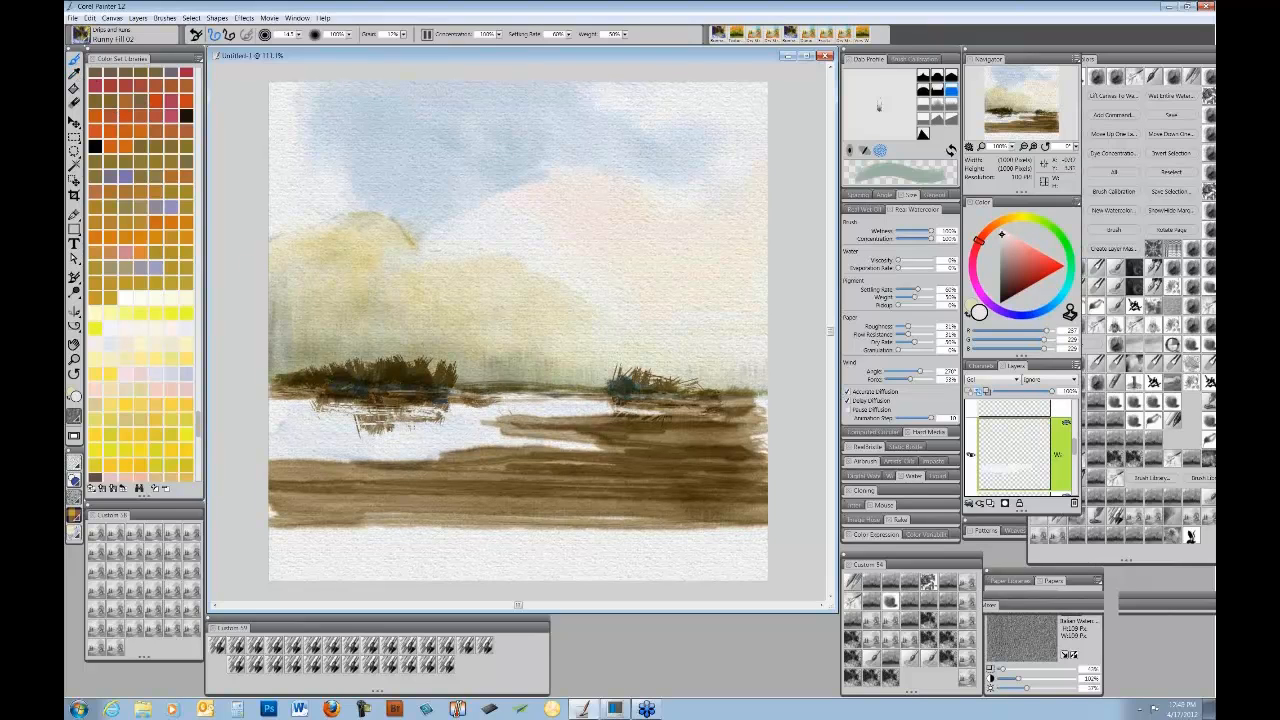
pyautogui.moveTo(548, 413); pyautogui.dragTo(614, 408)
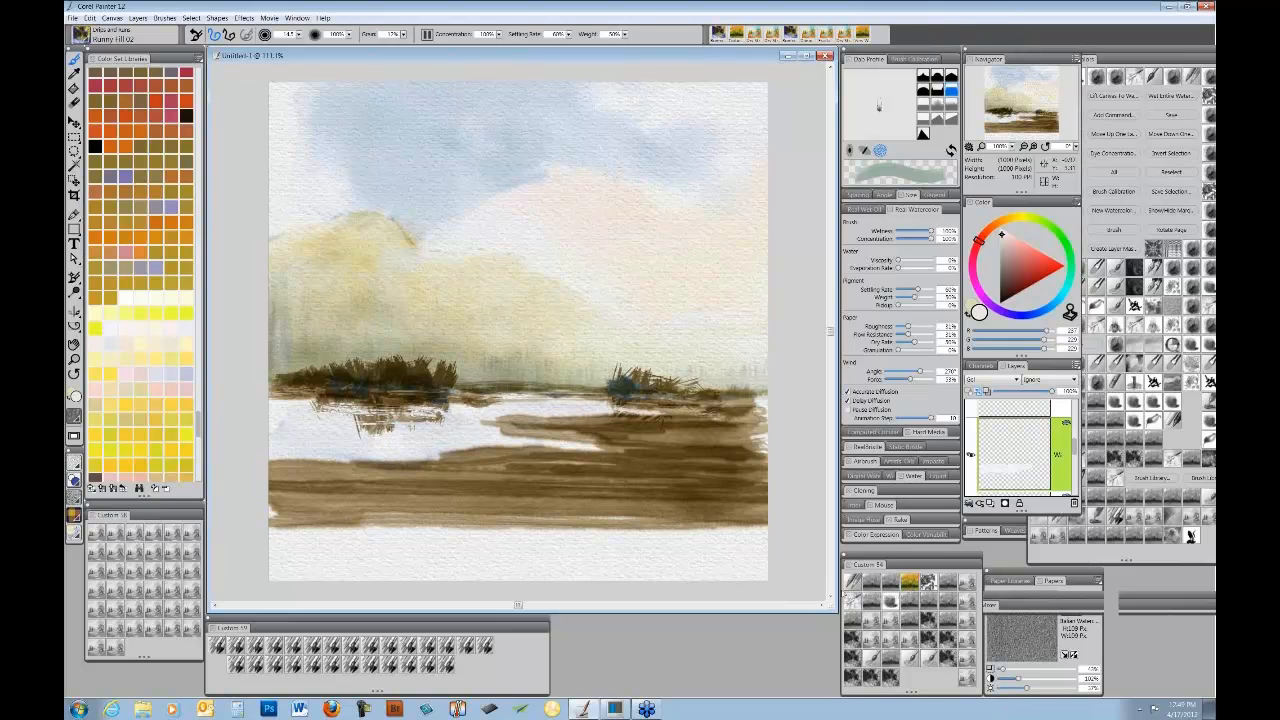
# - Prepare the Wet into Wet-3 pkup brush variant on the shoreline layer with a dark brown from the Fall Watercolor color set
pyautogui.click(908, 582)
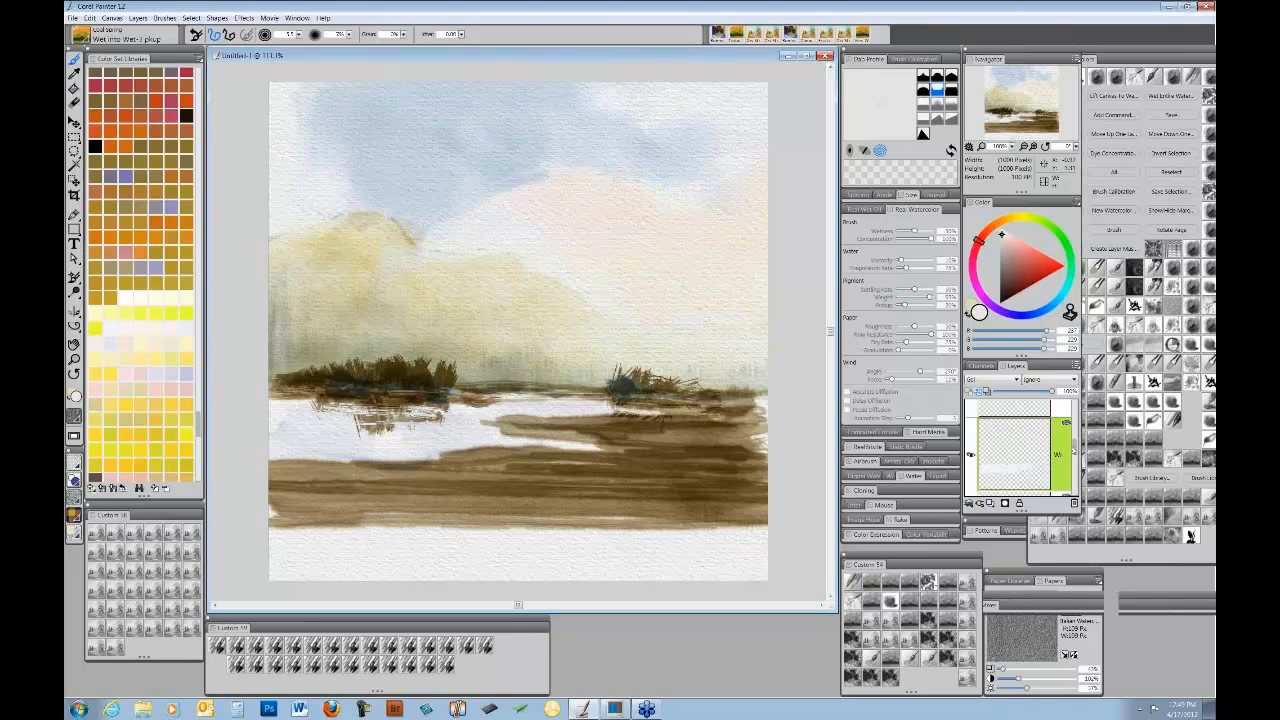
pyautogui.scroll(-3, 1056, 466)
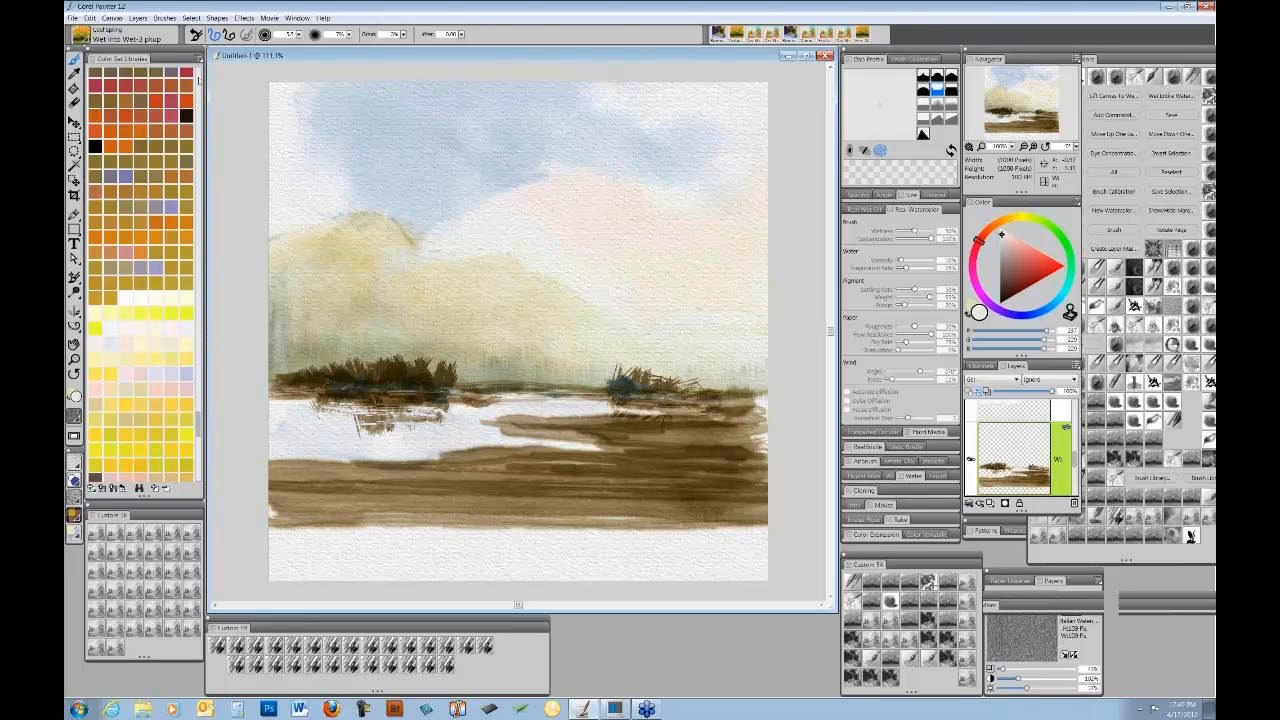
pyautogui.scroll(-4, 200, 80)
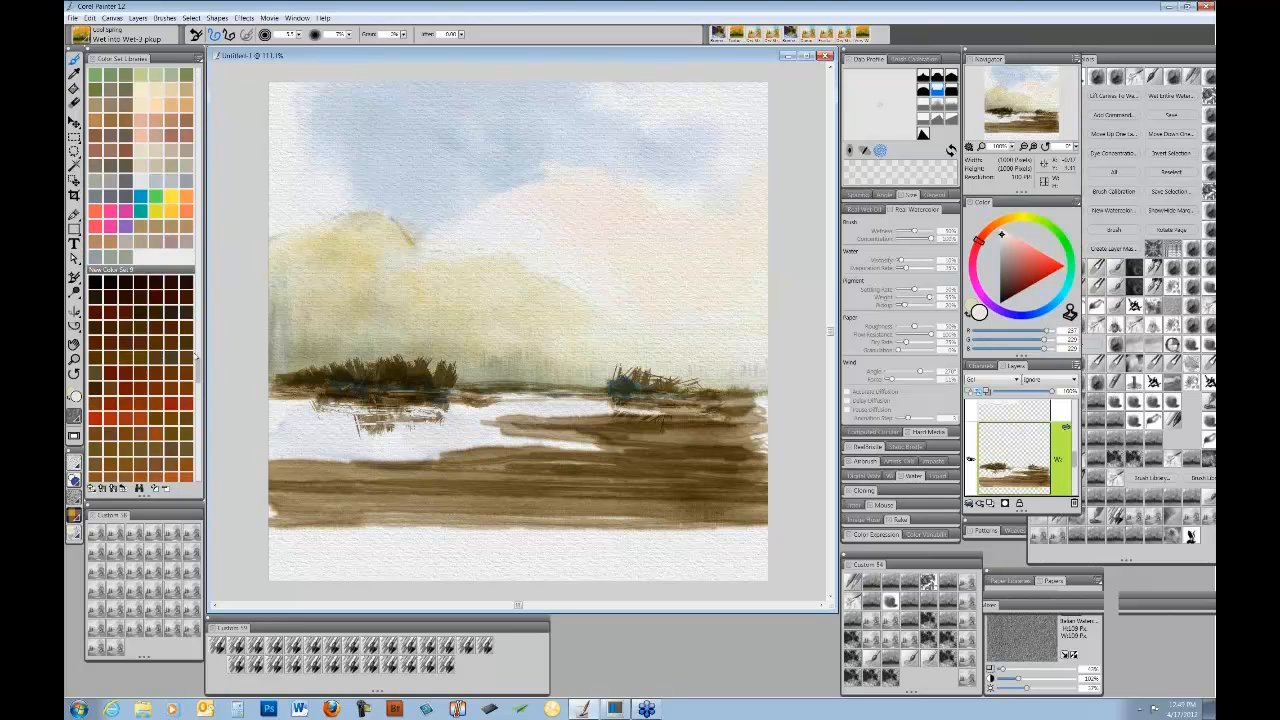
pyautogui.moveTo(197, 366); pyautogui.dragTo(204, 74)
pyautogui.scroll(-5, 107, 276)
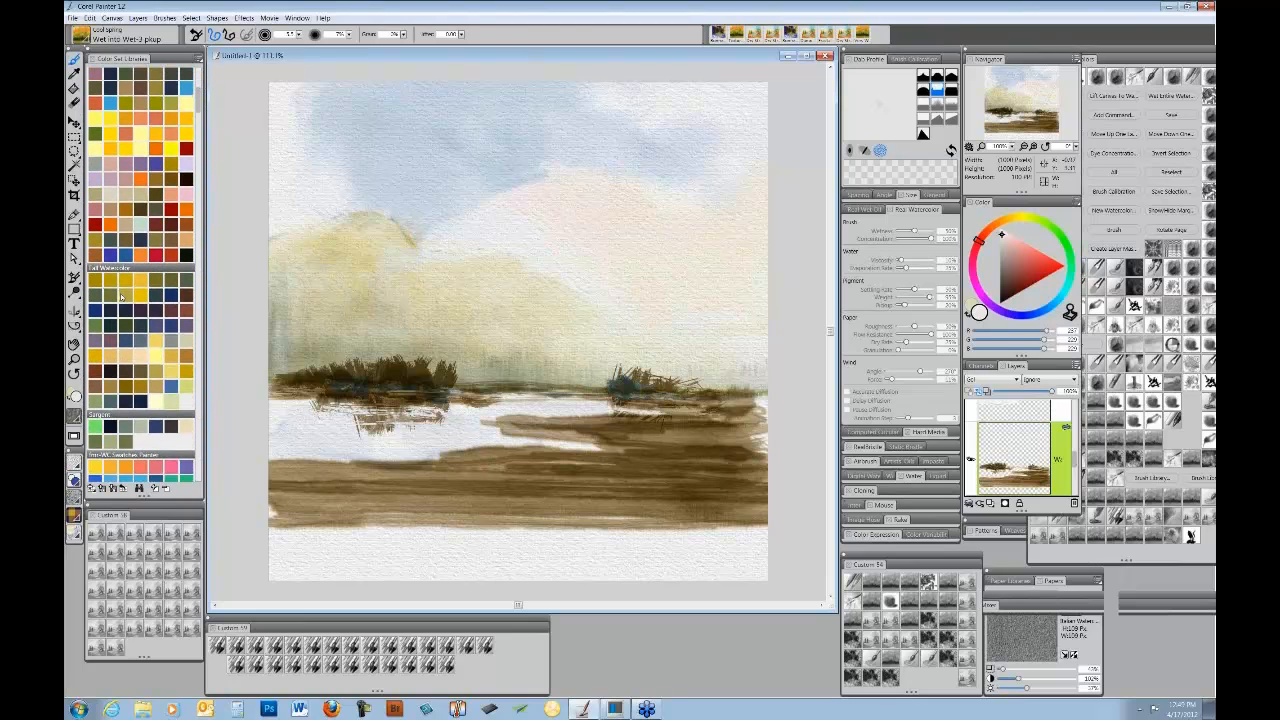
pyautogui.click(121, 296)
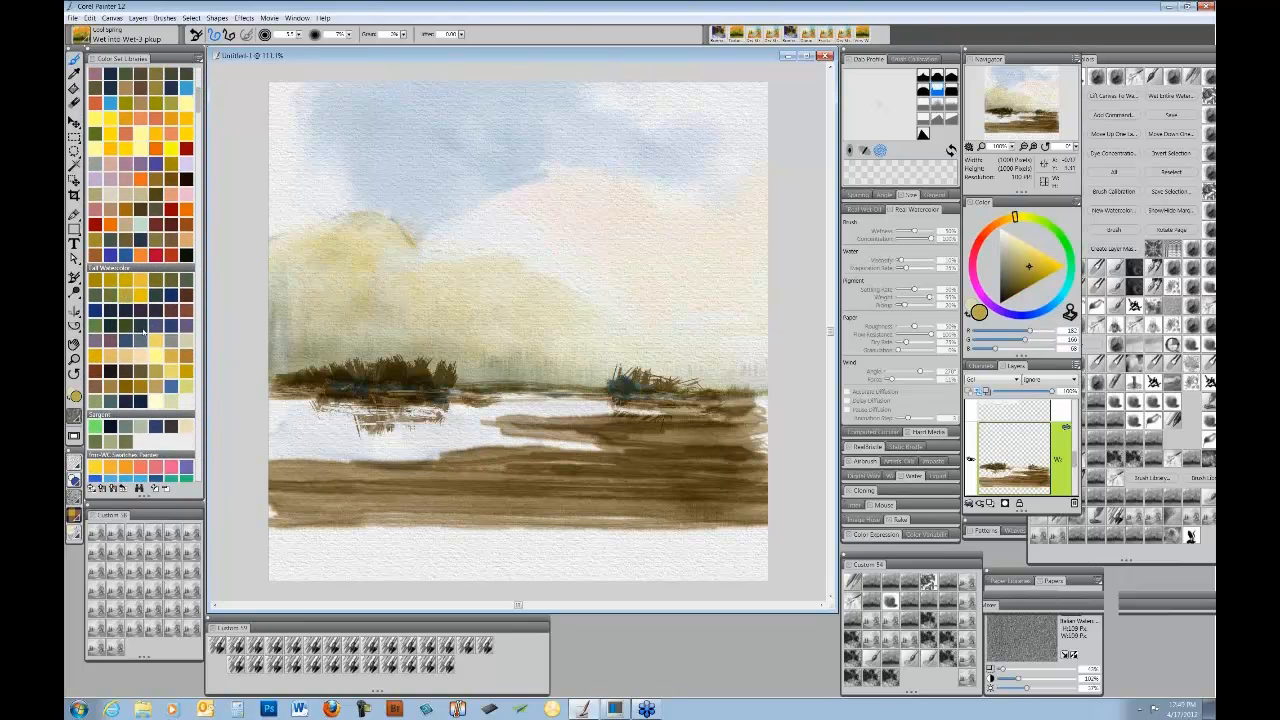
pyautogui.click(112, 372)
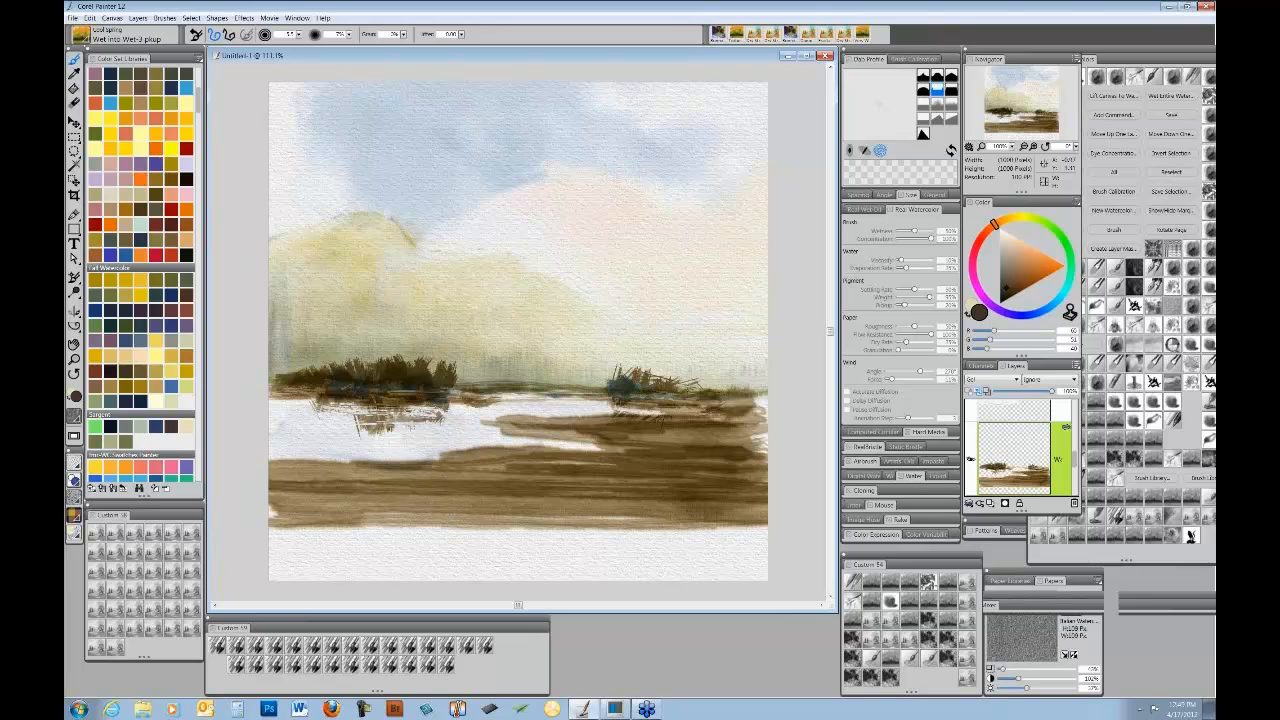
# - Brush over the reflection strokes beneath the left and right bushes to soften and blend them
pyautogui.moveTo(438, 421); pyautogui.dragTo(360, 422)
pyautogui.moveTo(453, 401)
pyautogui.mouseDown()
pyautogui.moveTo(282, 401)
pyautogui.moveTo(392, 406)
pyautogui.moveTo(318, 410)
pyautogui.mouseUp()
pyautogui.moveTo(614, 409); pyautogui.dragTo(670, 416)
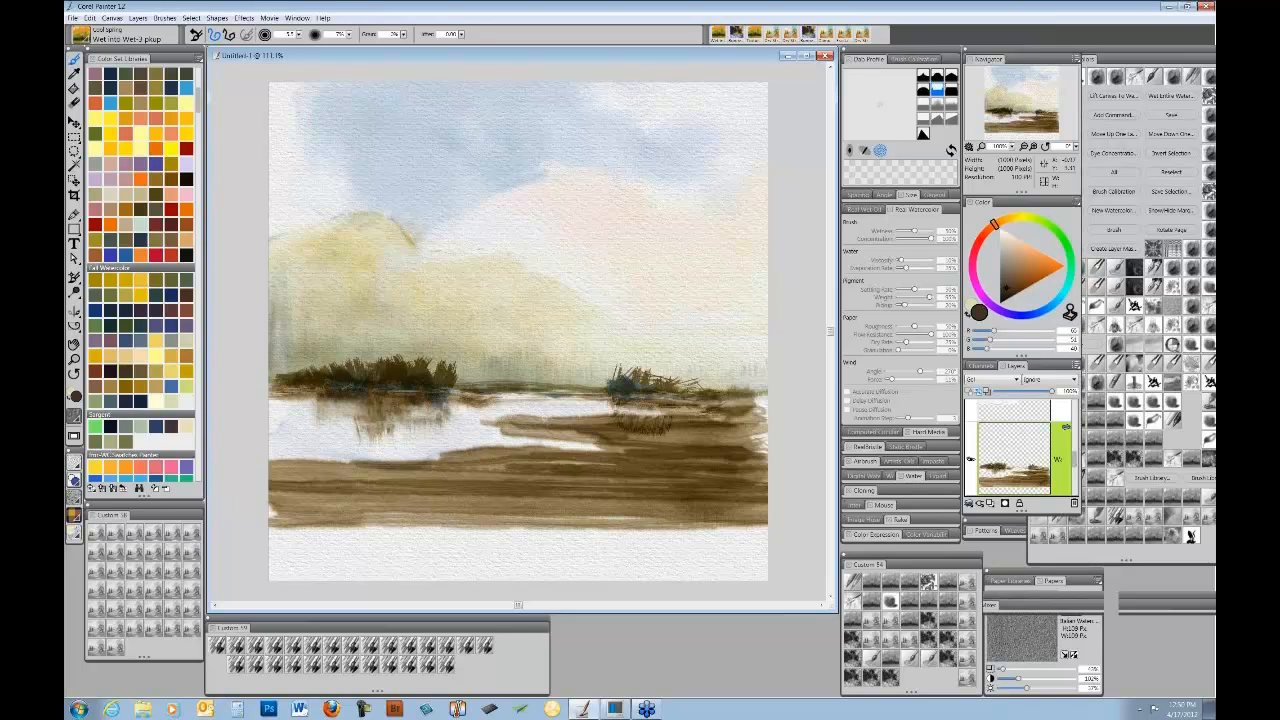
# - With the Thick and Thin 17 variant, paint dark, thin reflection strokes in the water beneath the left bush
pyautogui.click(1117, 540)
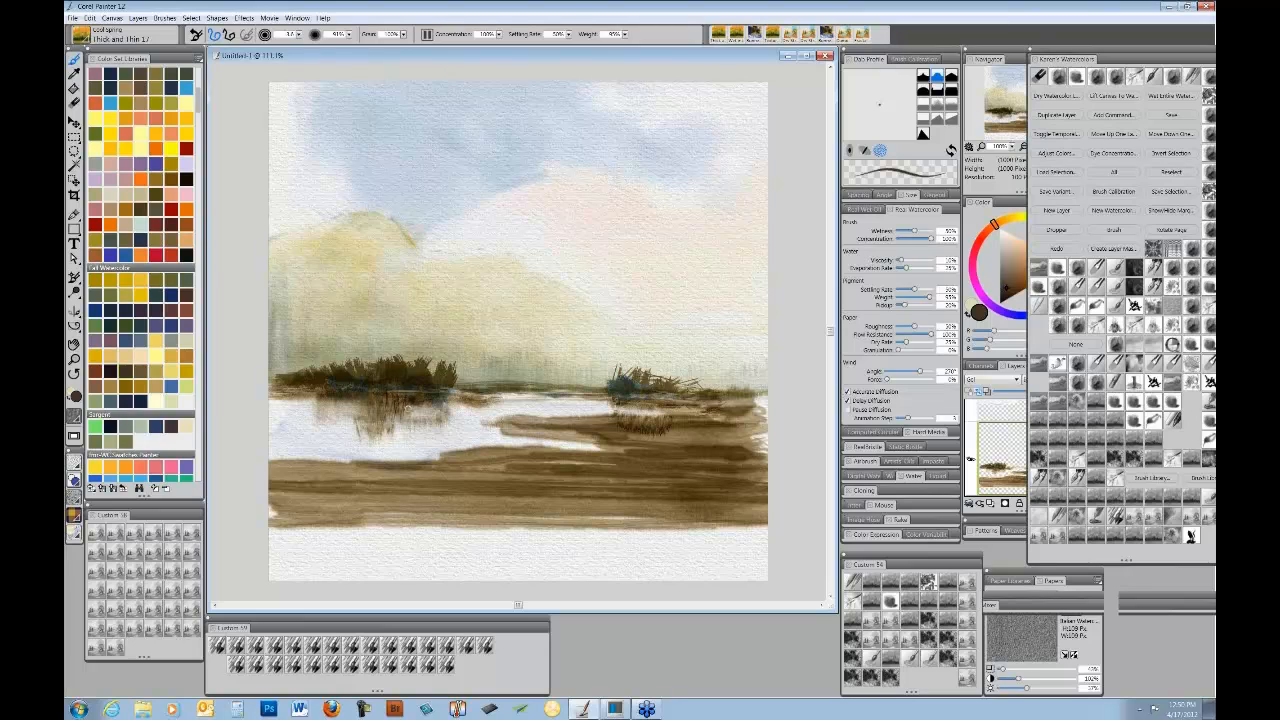
pyautogui.moveTo(433, 397)
pyautogui.mouseDown()
pyautogui.moveTo(436, 414)
pyautogui.moveTo(339, 403)
pyautogui.moveTo(330, 422)
pyautogui.moveTo(324, 405)
pyautogui.mouseUp()
pyautogui.moveTo(318, 393)
pyautogui.mouseDown()
pyautogui.moveTo(317, 405)
pyautogui.moveTo(301, 397)
pyautogui.moveTo(405, 420)
pyautogui.mouseUp()
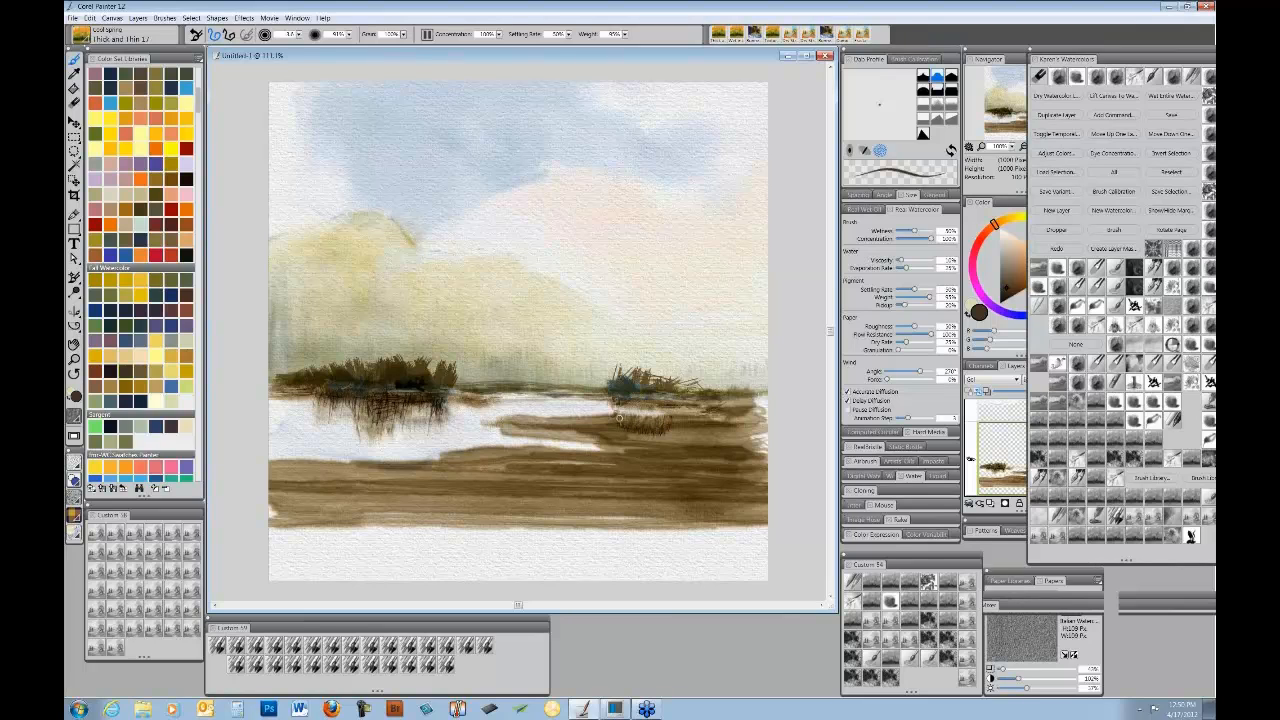
# - Add dark, thin strokes across the bank beneath the right bush and touch up the left bush's reflection
pyautogui.moveTo(614, 420)
pyautogui.mouseDown()
pyautogui.moveTo(691, 432)
pyautogui.moveTo(637, 427)
pyautogui.moveTo(683, 419)
pyautogui.moveTo(512, 423)
pyautogui.mouseUp()
pyautogui.moveTo(670, 426); pyautogui.dragTo(748, 428)
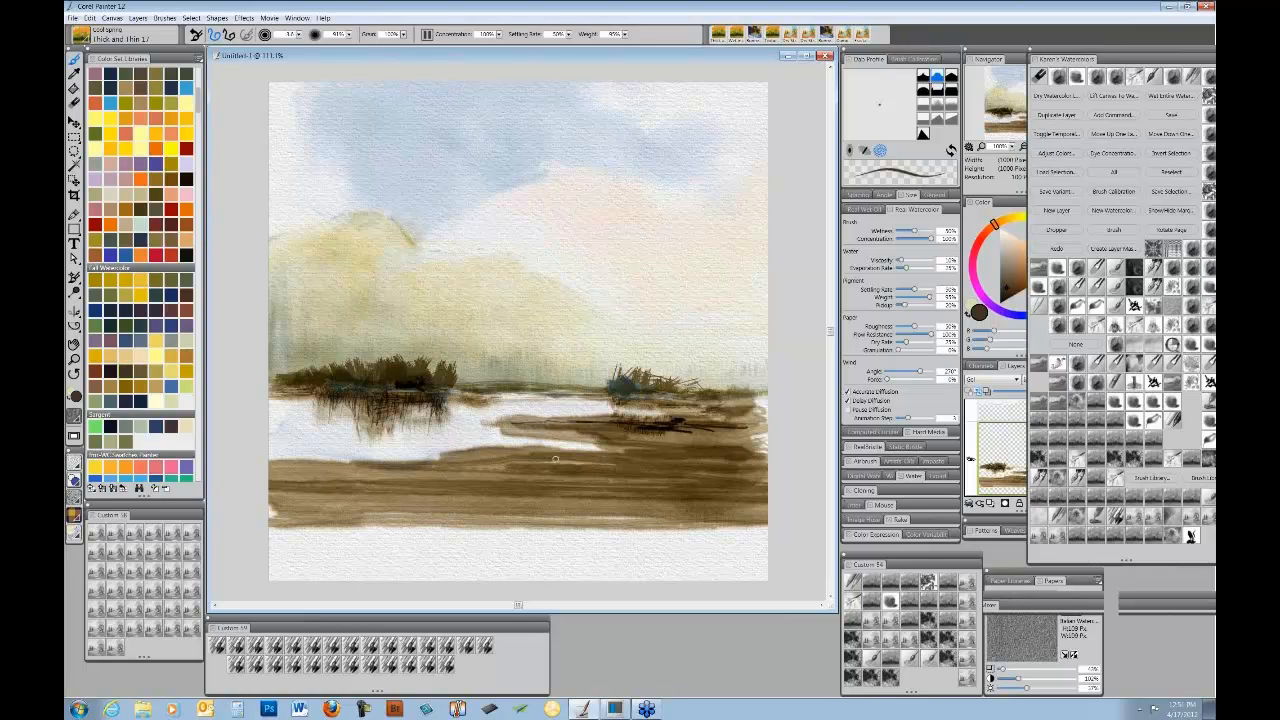
pyautogui.moveTo(378, 418)
pyautogui.mouseDown()
pyautogui.moveTo(396, 422)
pyautogui.moveTo(386, 406)
pyautogui.moveTo(295, 399)
pyautogui.moveTo(307, 402)
pyautogui.mouseUp()
pyautogui.moveTo(444, 404)
pyautogui.mouseDown()
pyautogui.moveTo(458, 403)
pyautogui.moveTo(444, 402)
pyautogui.mouseUp()
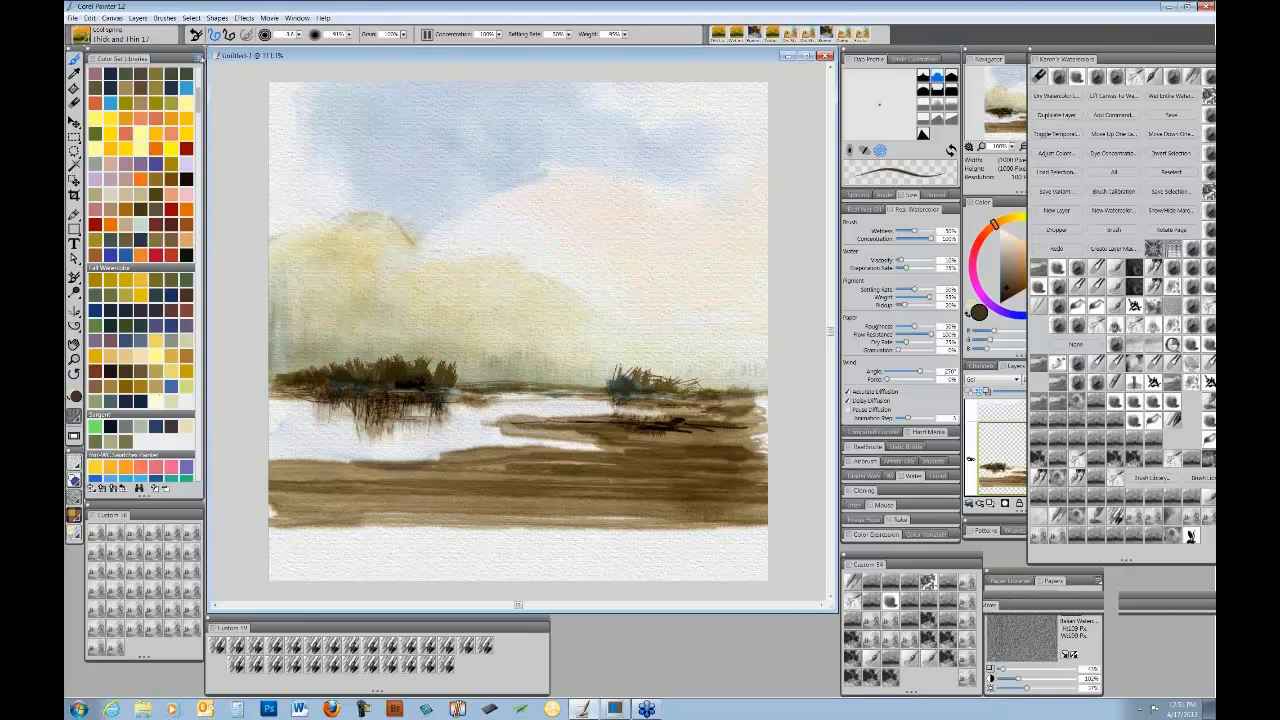
# - Start exporting the color set library, choosing Fall Watercolor as the library
pyautogui.click(198, 59)
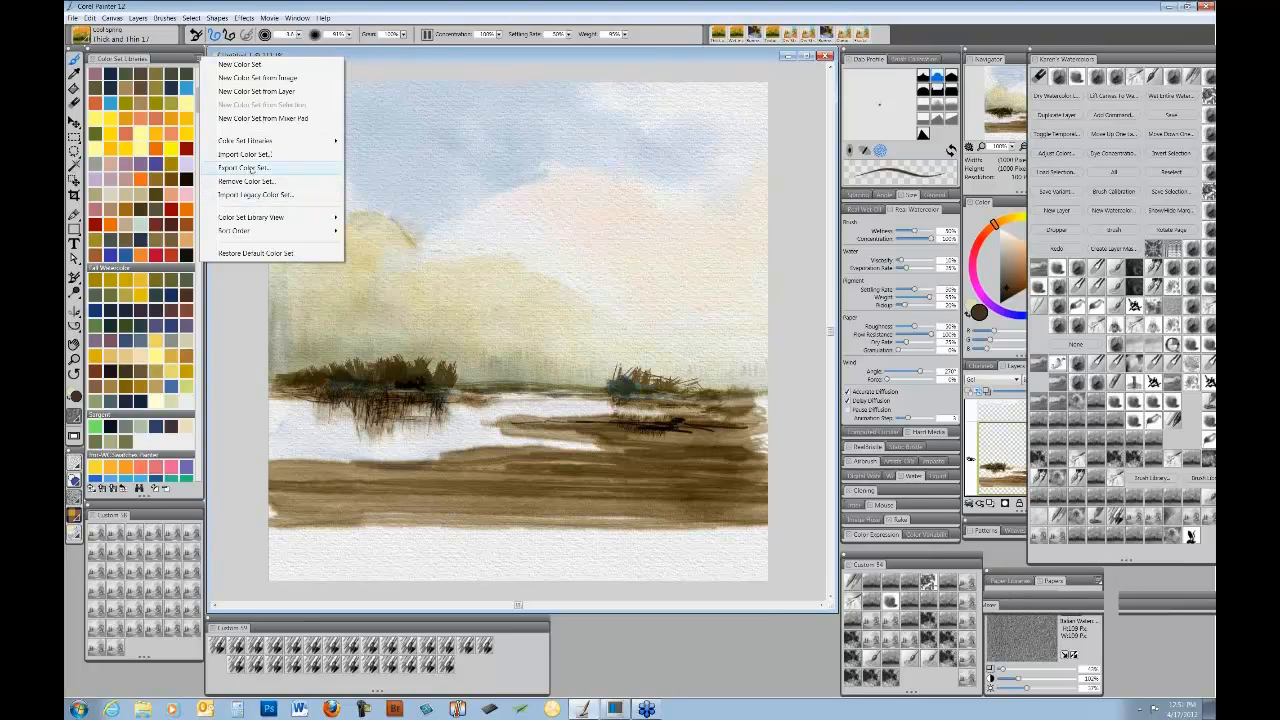
pyautogui.click(245, 168)
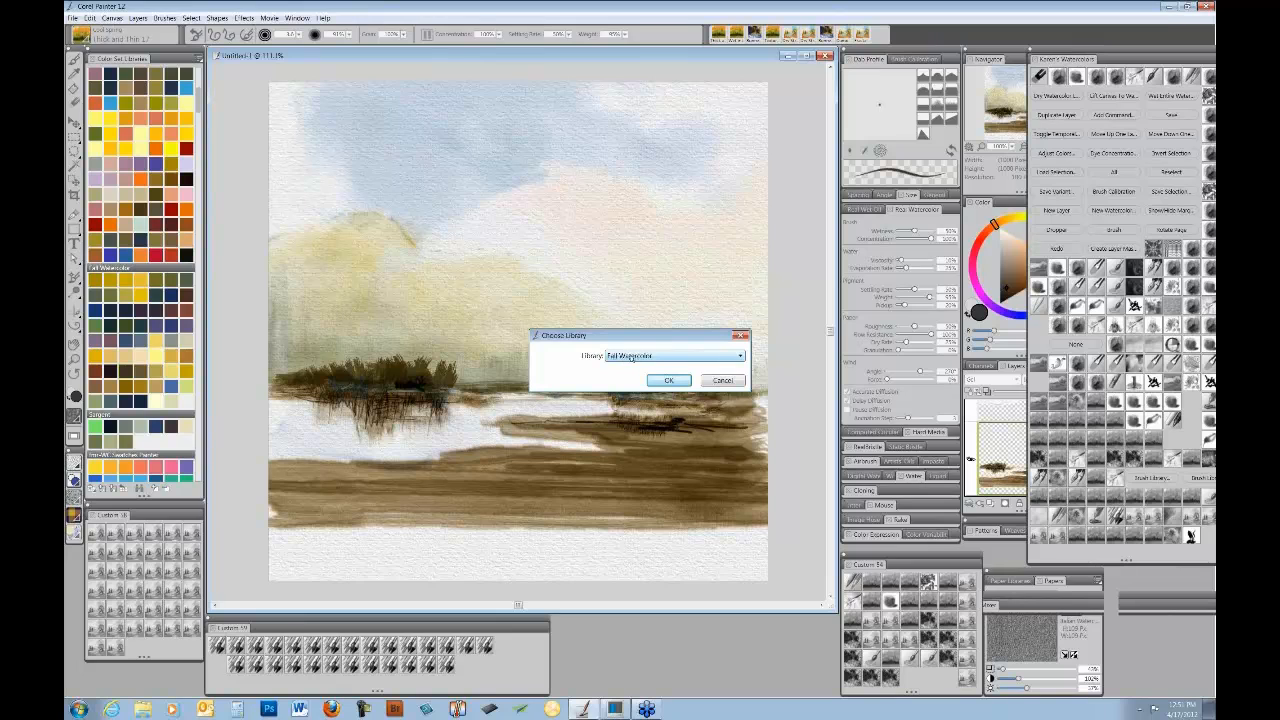
pyautogui.click(669, 381)
pyautogui.click(669, 381)
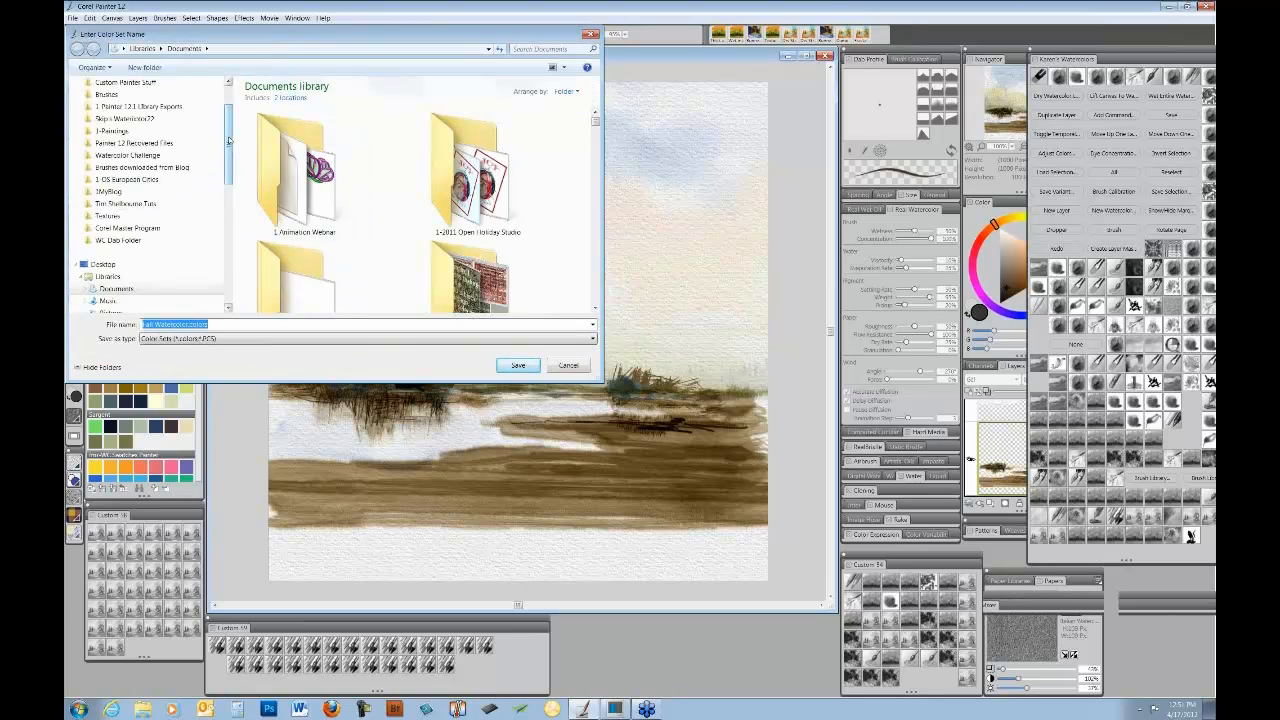
# - Save Fall Watercolor.colors in Custom Painter Stuff > Color Sets > P-12 Color Sets, replacing the existing file
pyautogui.moveTo(229, 141); pyautogui.dragTo(228, 124)
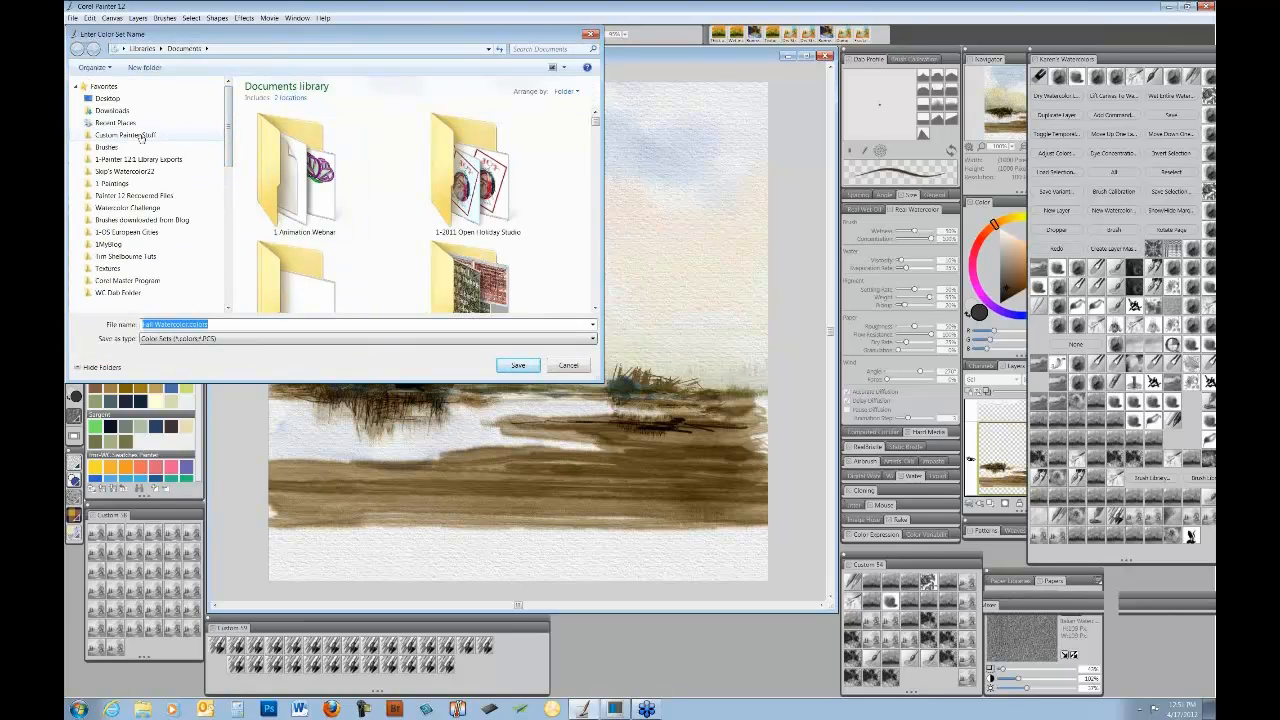
pyautogui.click(140, 135)
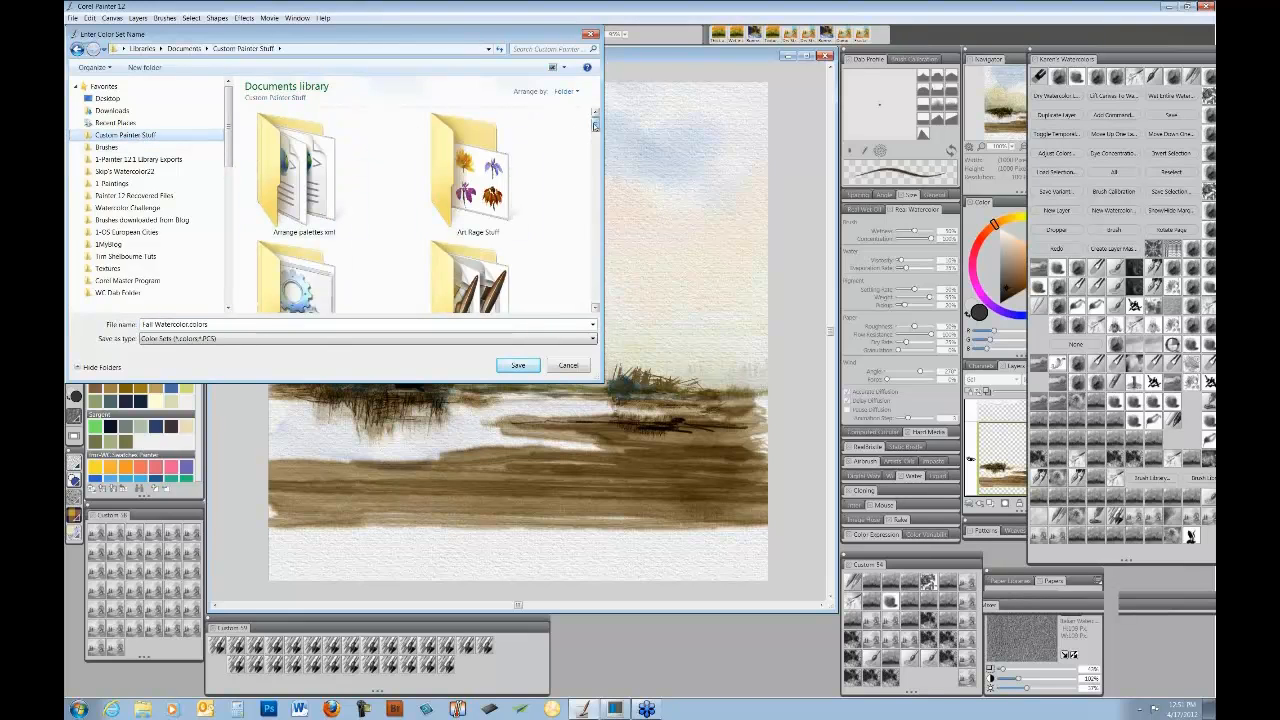
pyautogui.moveTo(595, 125); pyautogui.dragTo(595, 163)
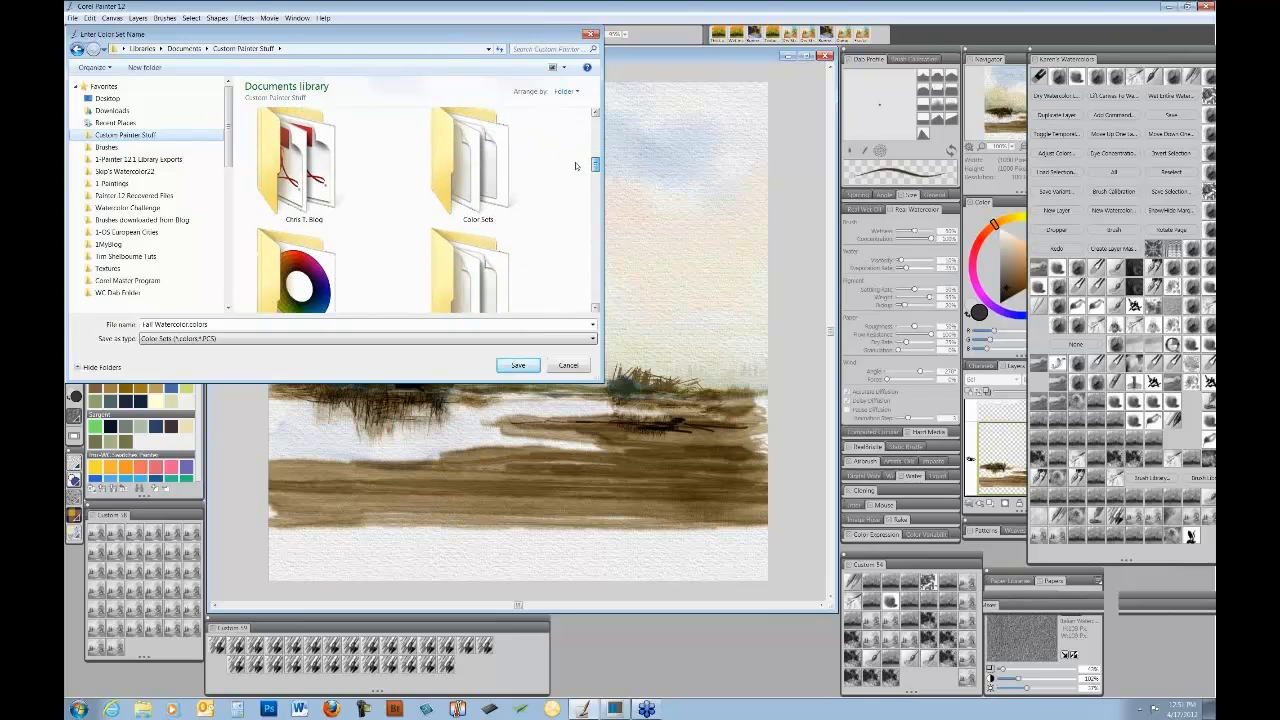
pyautogui.doubleClick(466, 167)
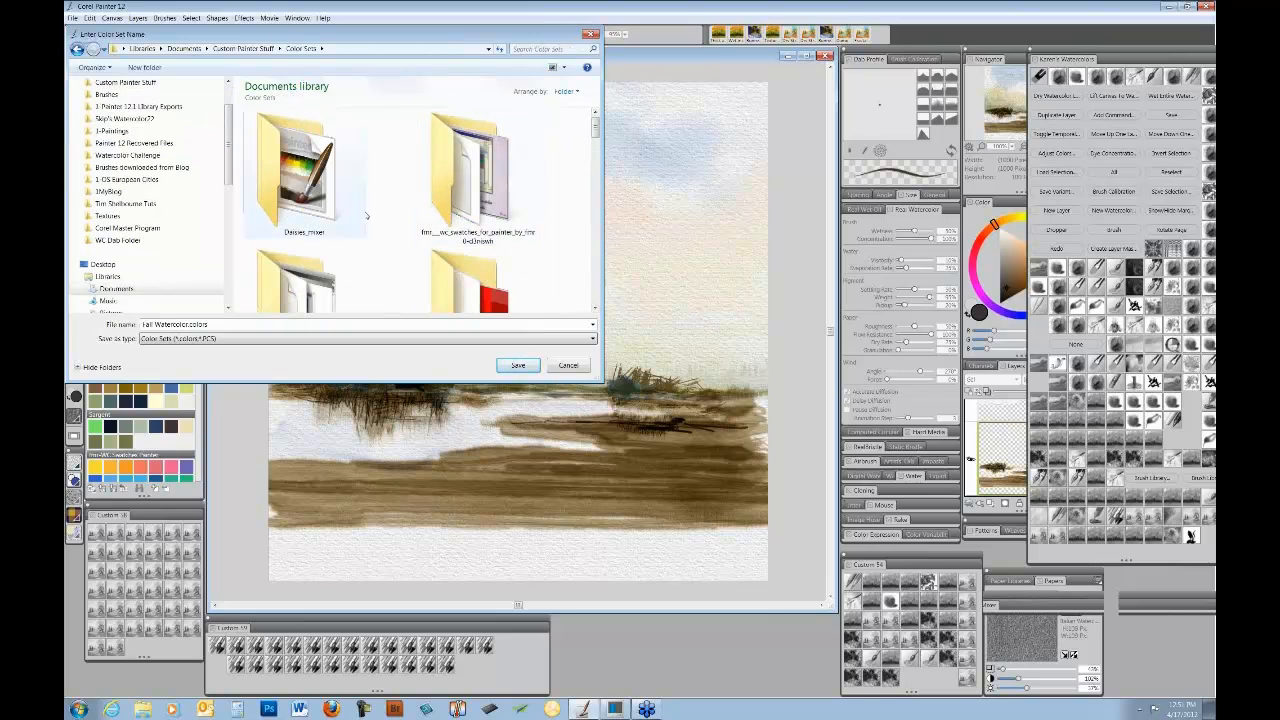
pyautogui.moveTo(595, 127); pyautogui.dragTo(595, 152)
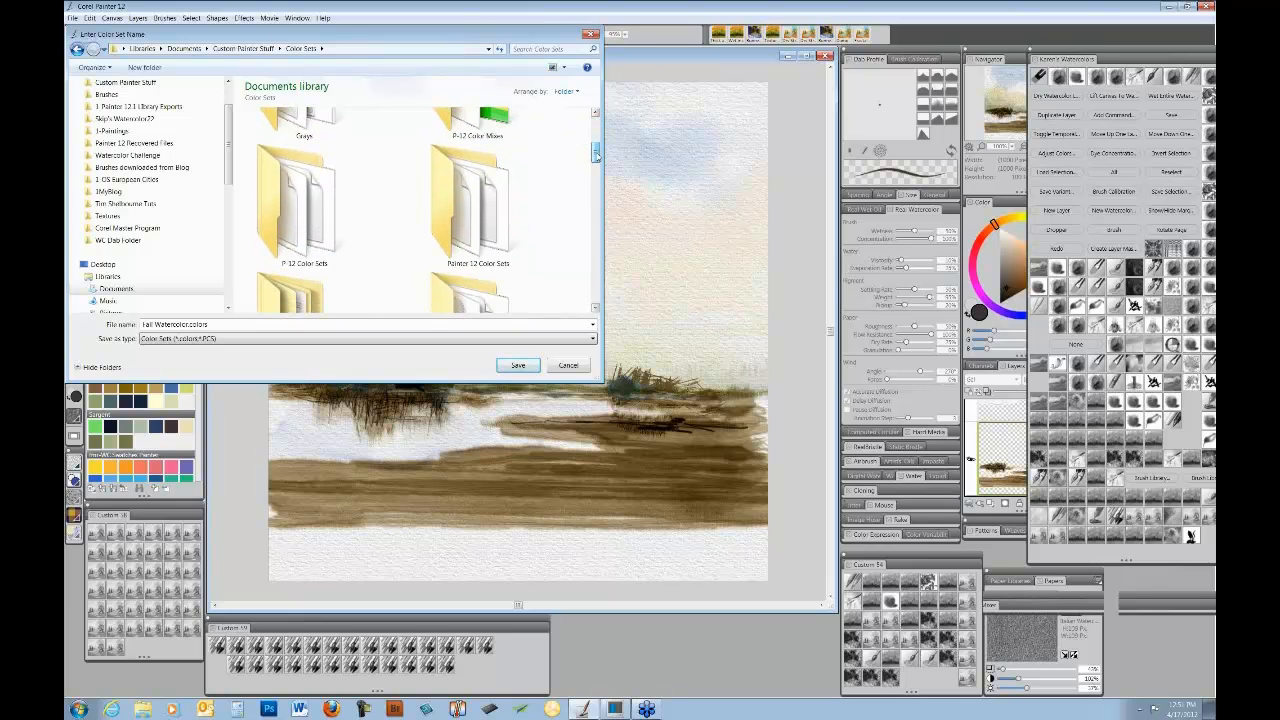
pyautogui.click(297, 204)
pyautogui.doubleClick(297, 204)
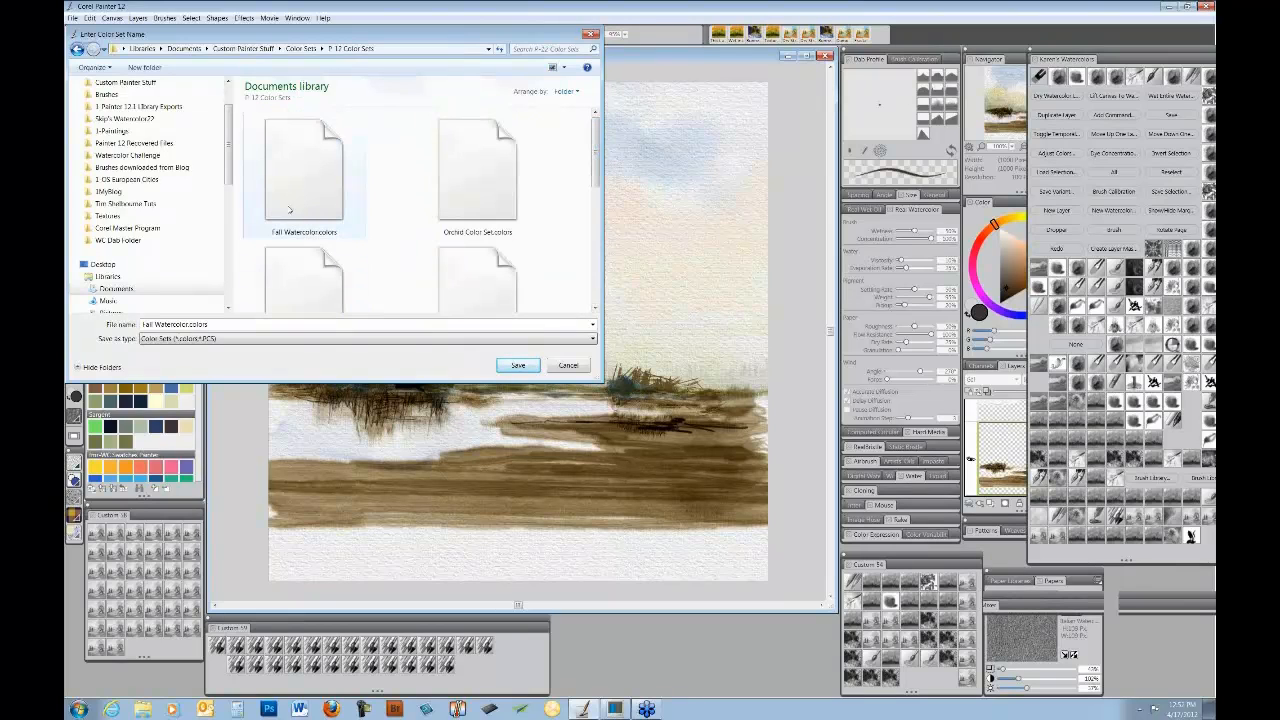
pyautogui.click(518, 365)
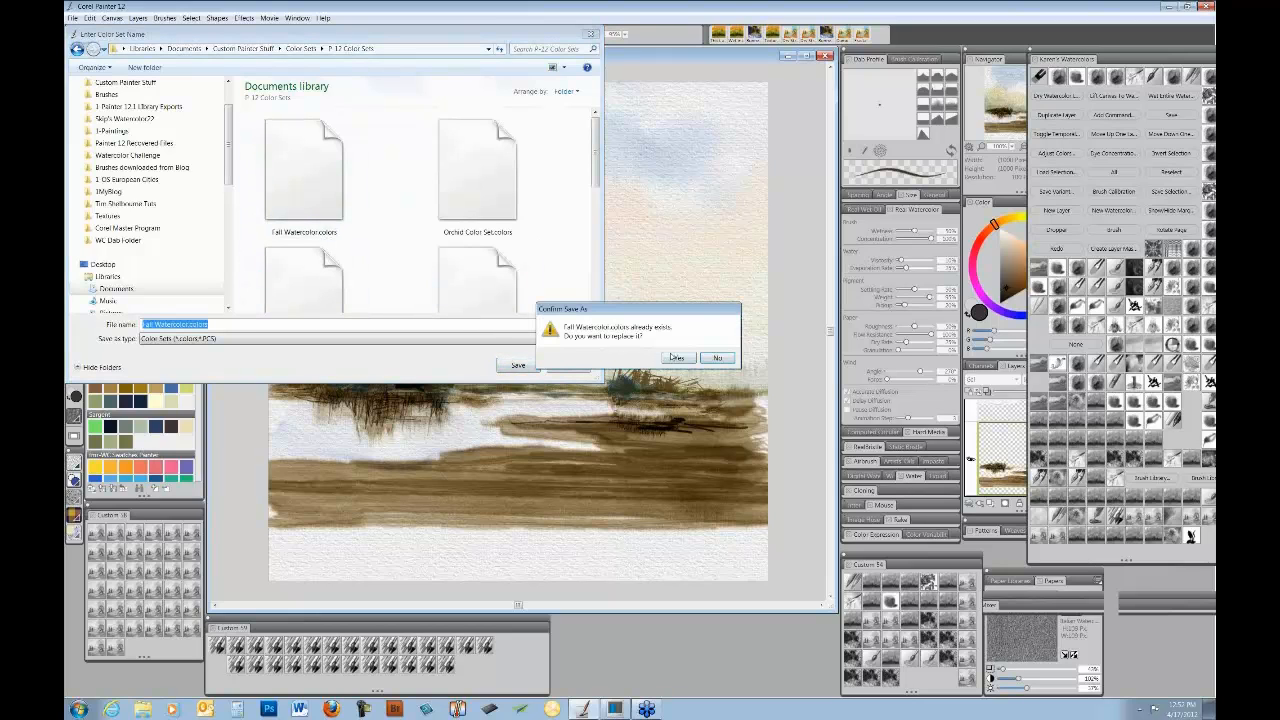
pyautogui.click(677, 357)
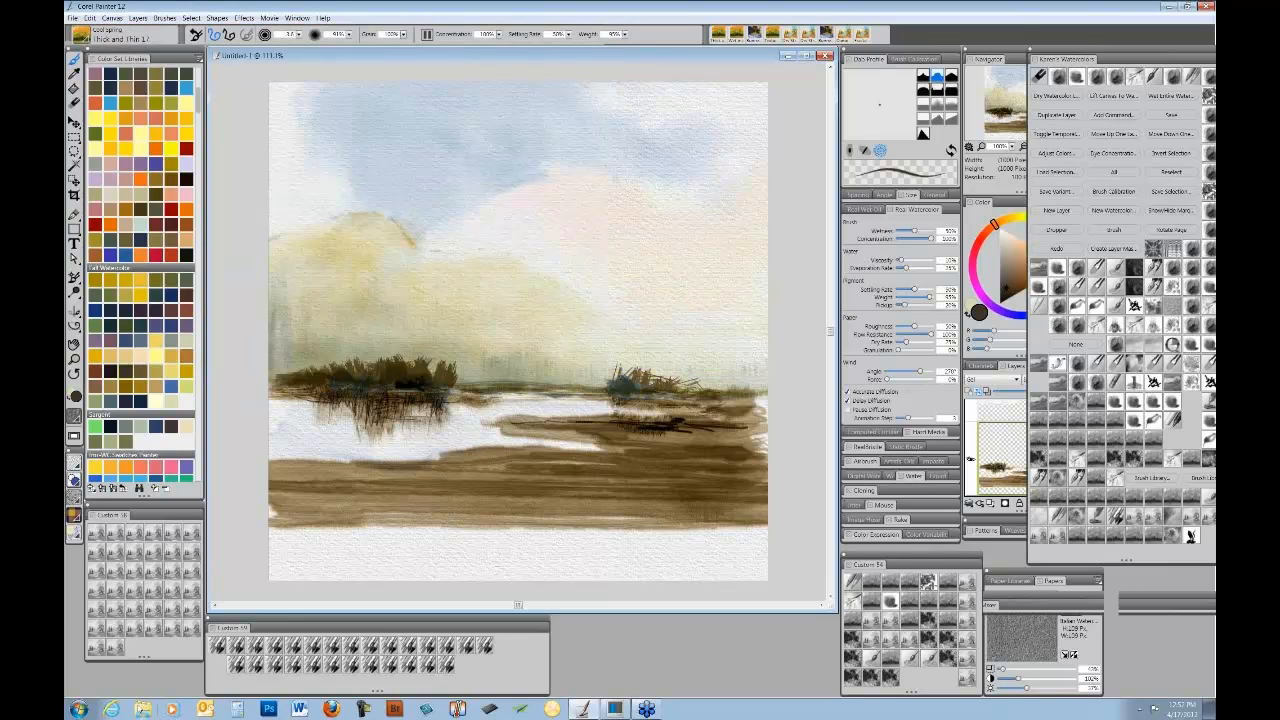
# - Switch to Windows Explorer and open the P-12 Color Sets folder inside Custom Painter Stuff > Color Sets
pyautogui.click(143, 709)
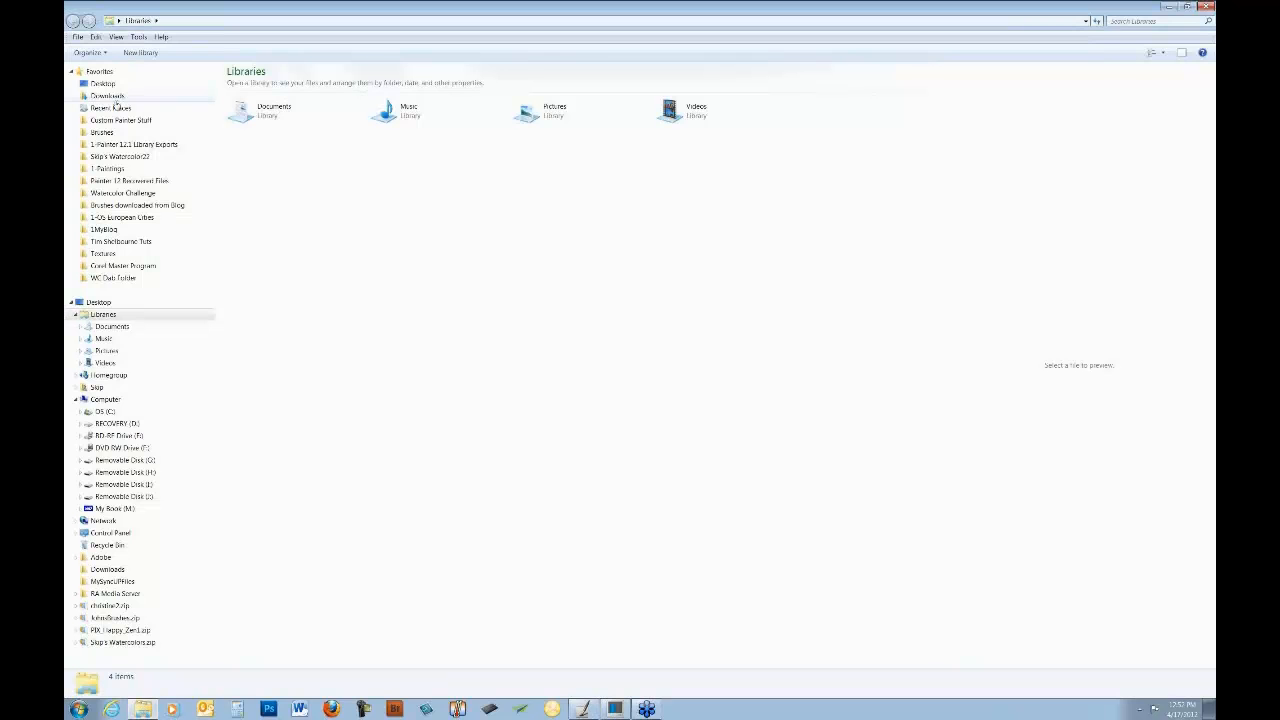
pyautogui.click(114, 121)
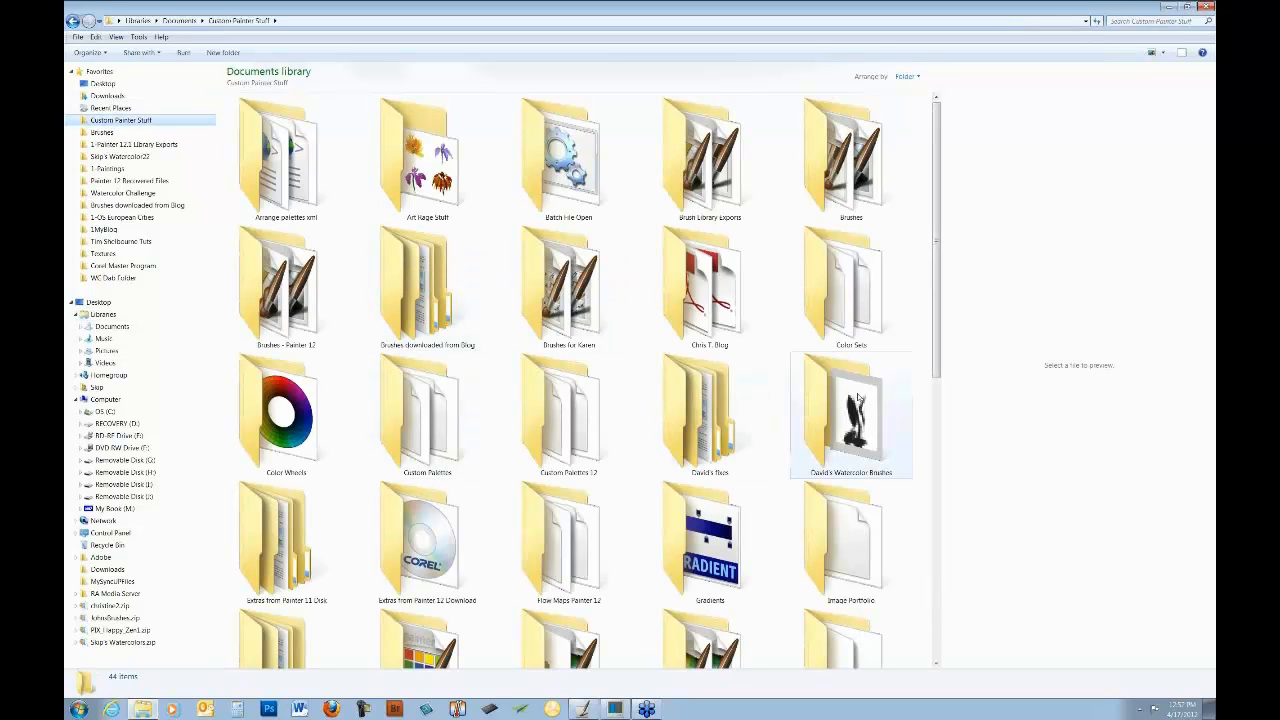
pyautogui.doubleClick(830, 296)
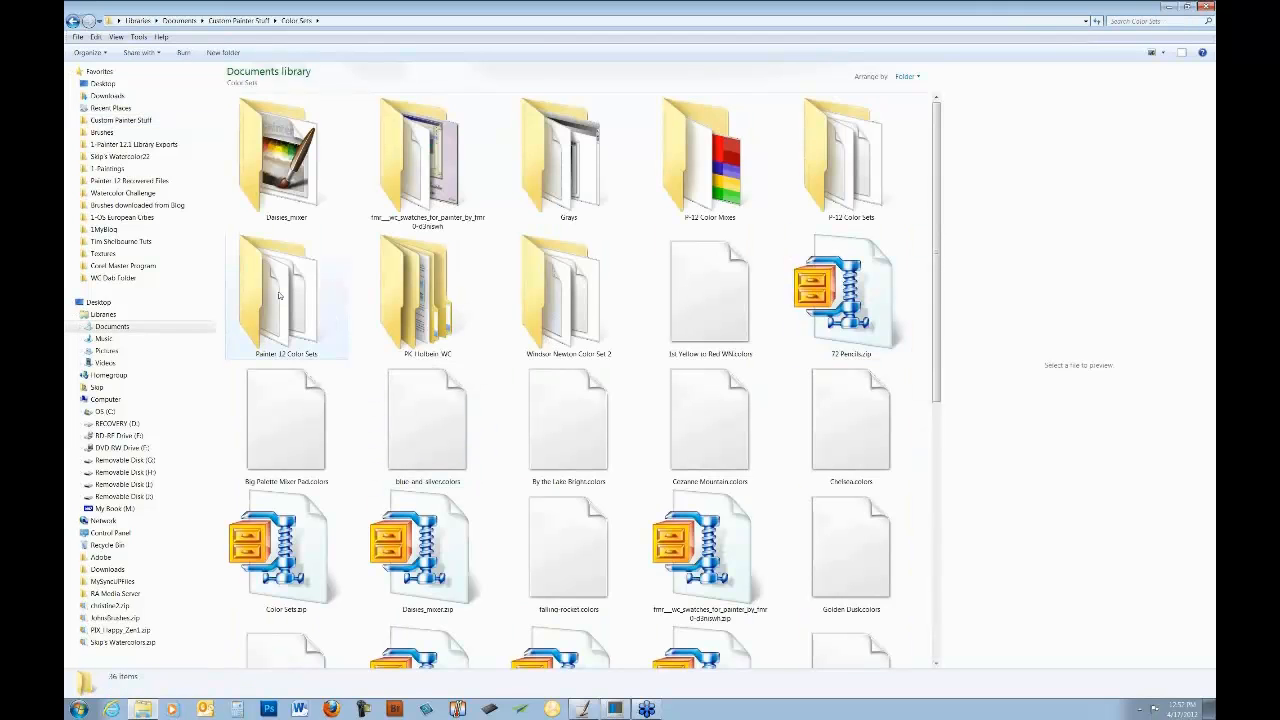
pyautogui.click(283, 298)
pyautogui.doubleClick(848, 165)
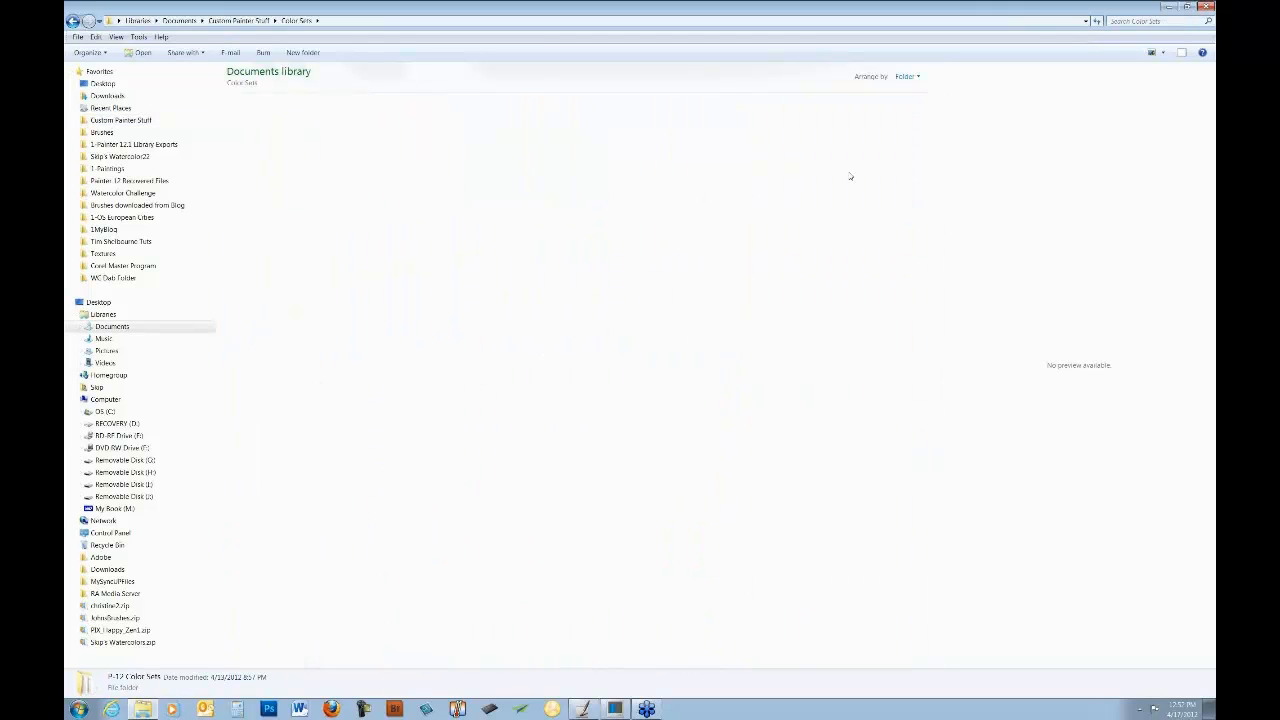
# - Open the name of Fall Watercolor.colors for editing, leave it without entering a new name, and close Windows Explorer
pyautogui.rightClick(288, 195)
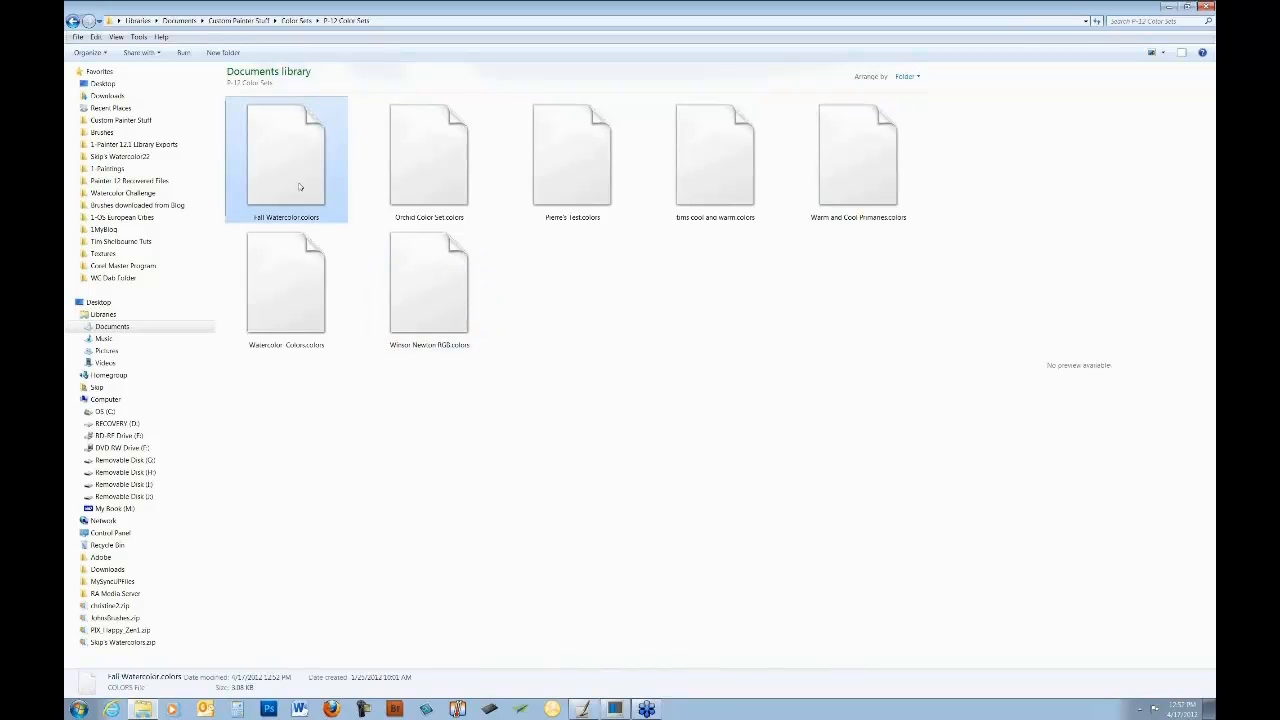
pyautogui.click(212, 302)
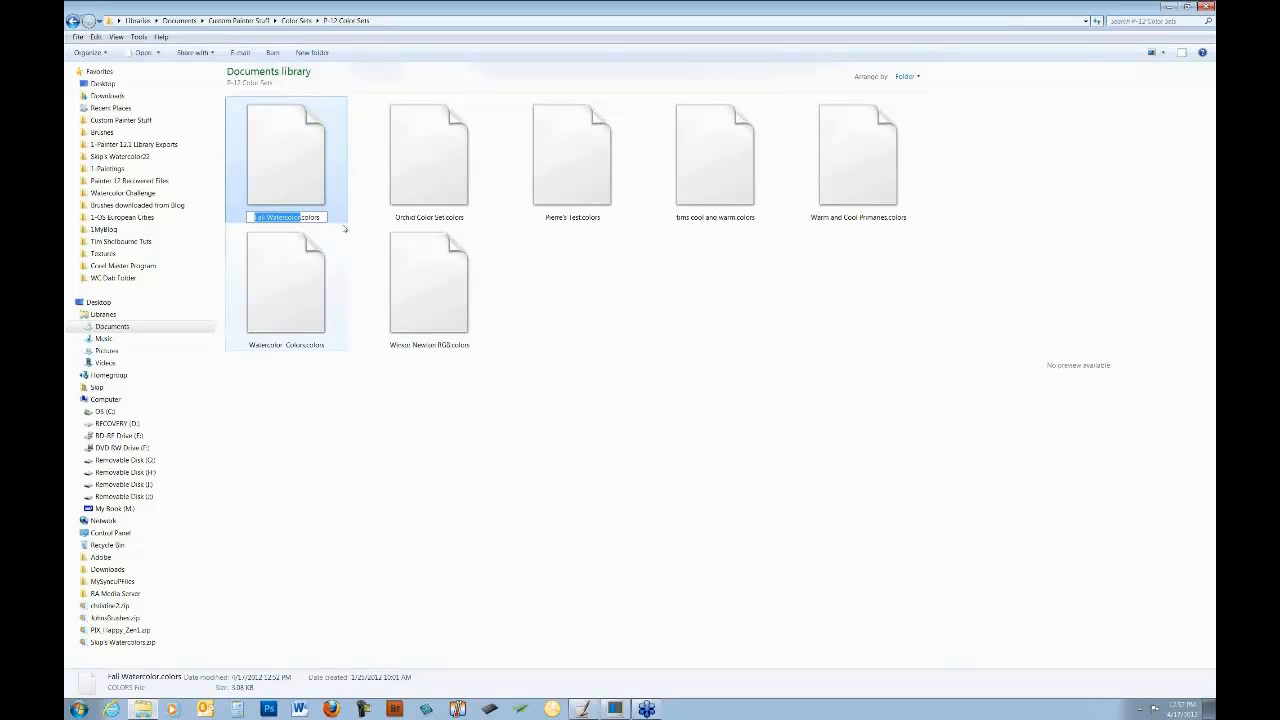
pyautogui.press('Return')
pyautogui.click(506, 421)
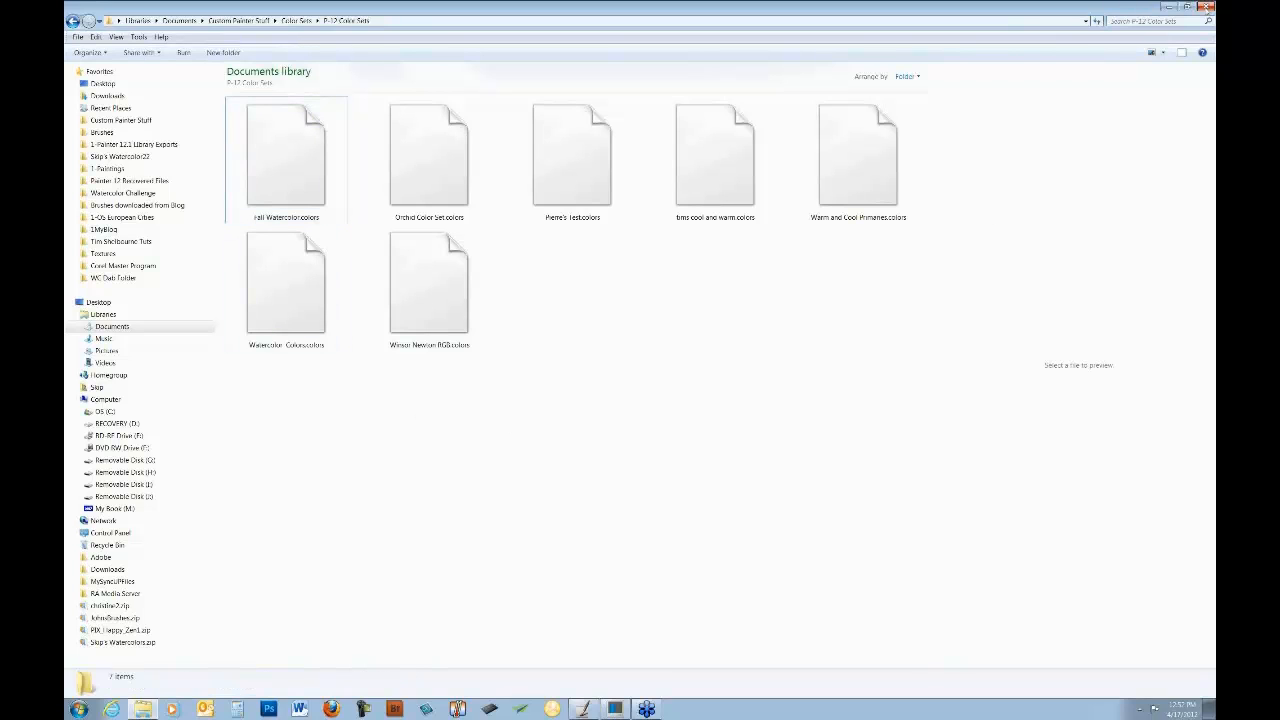
pyautogui.click(1207, 6)
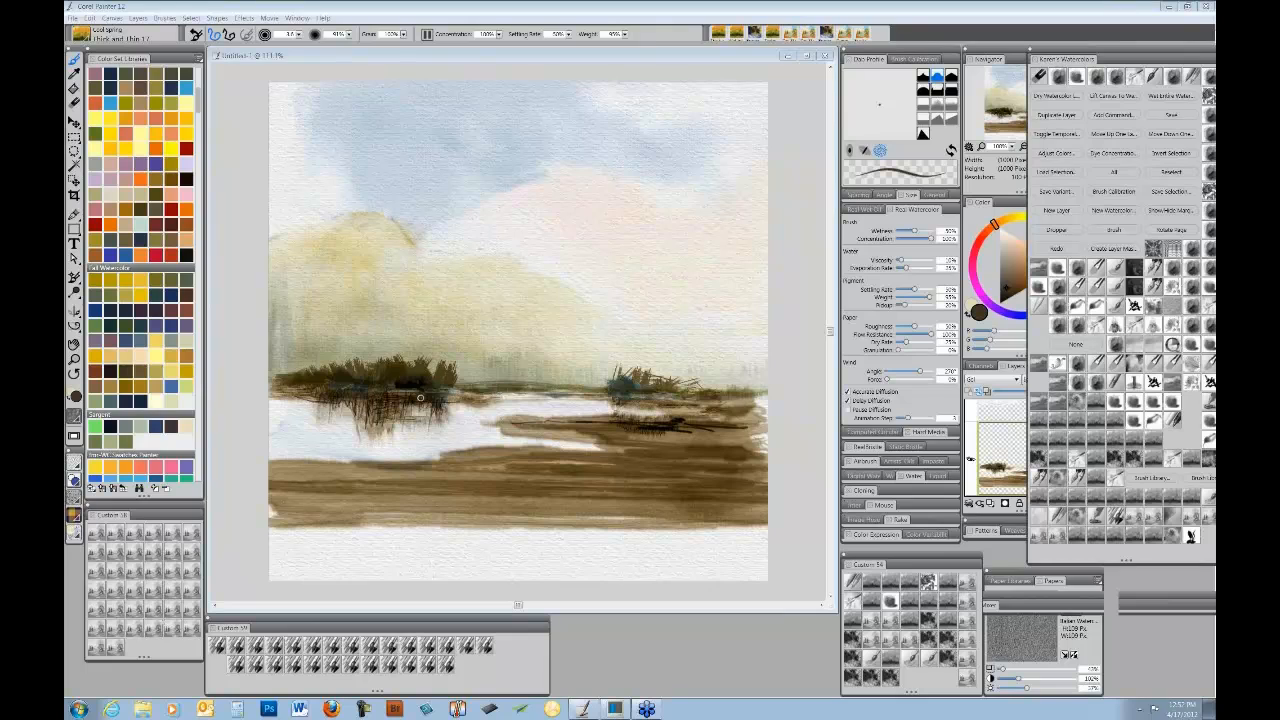
# - Paint more dark, thin vertical reflection strokes in the water beneath the left bush
pyautogui.moveTo(420, 396)
pyautogui.mouseDown()
pyautogui.moveTo(421, 414)
pyautogui.moveTo(405, 398)
pyautogui.mouseUp()
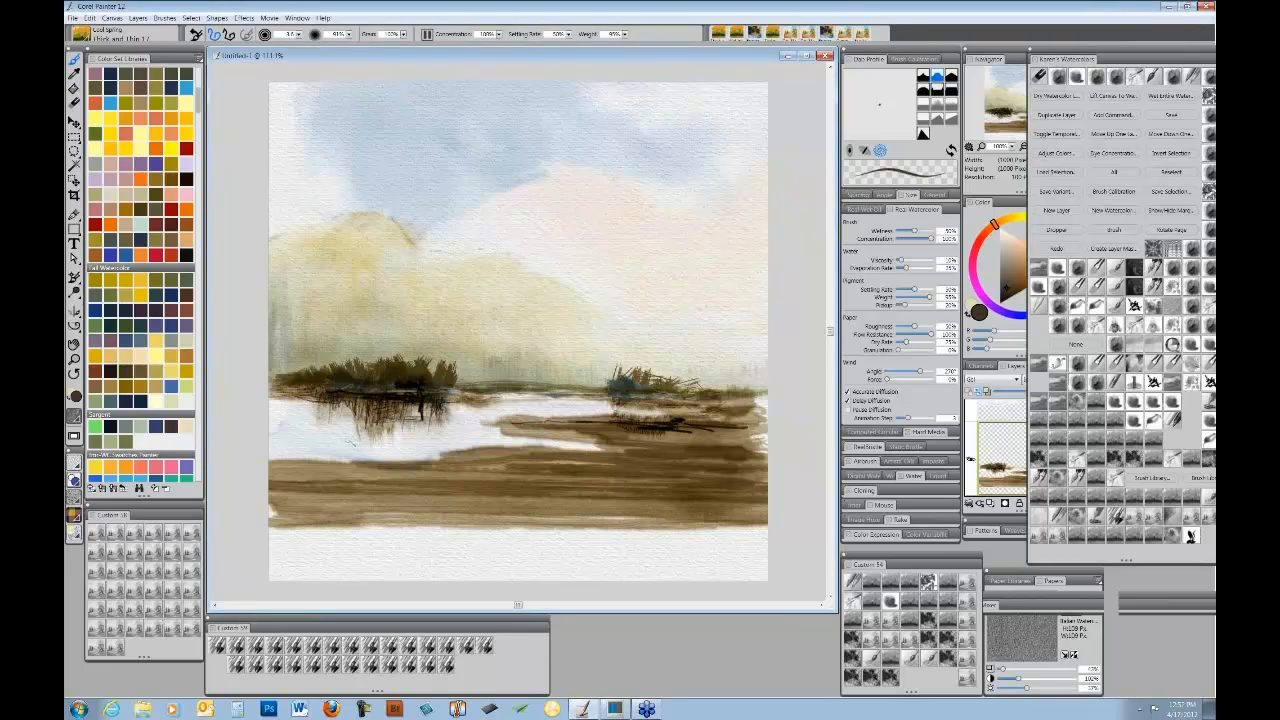
pyautogui.moveTo(360, 397); pyautogui.dragTo(328, 439)
# - Move the custom watercolor palette over the canvas to examine its full set of commands and brushes, and return it beside the other palettes
pyautogui.moveTo(1149, 51); pyautogui.dragTo(662, 117)
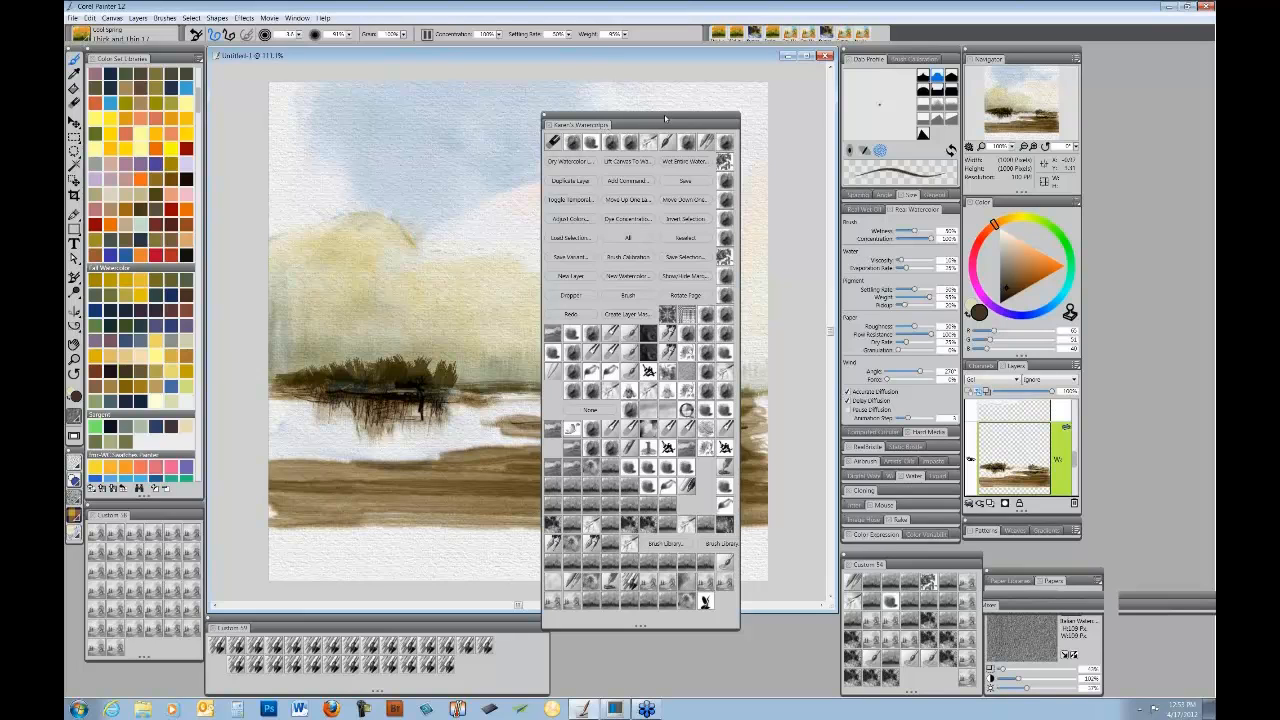
pyautogui.moveTo(666, 117); pyautogui.dragTo(862, 100)
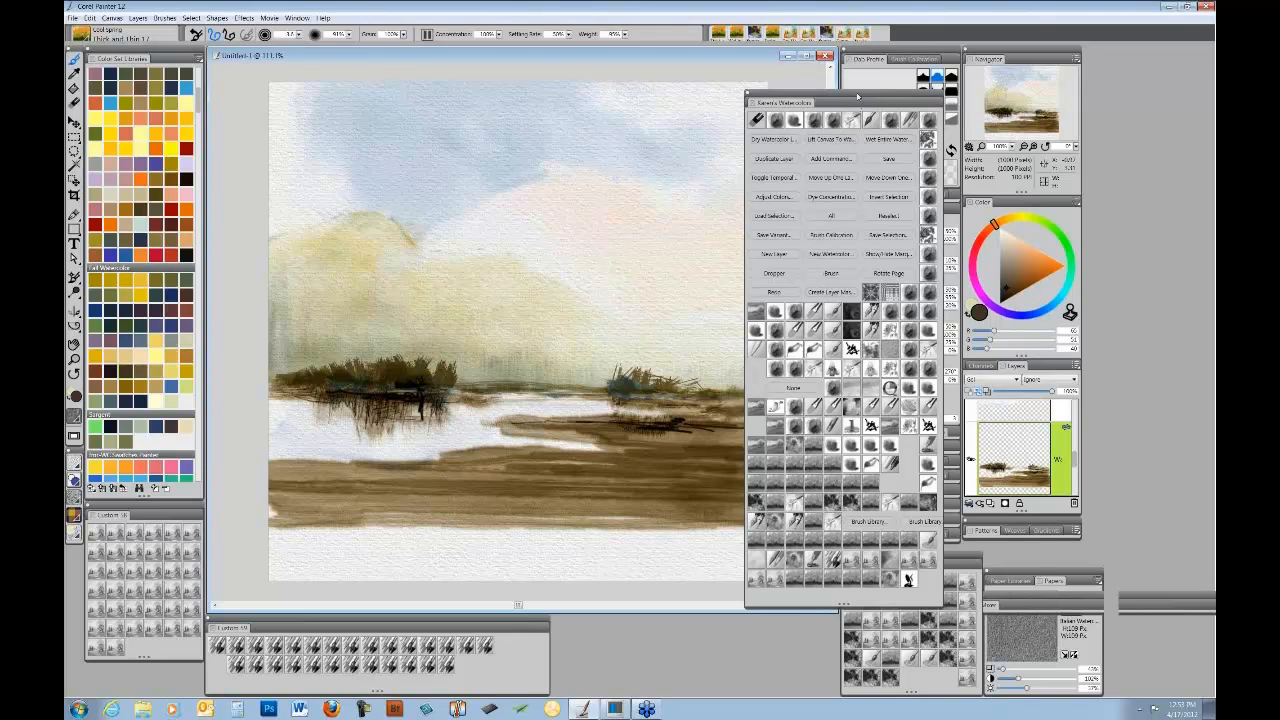
pyautogui.moveTo(859, 96); pyautogui.dragTo(826, 97)
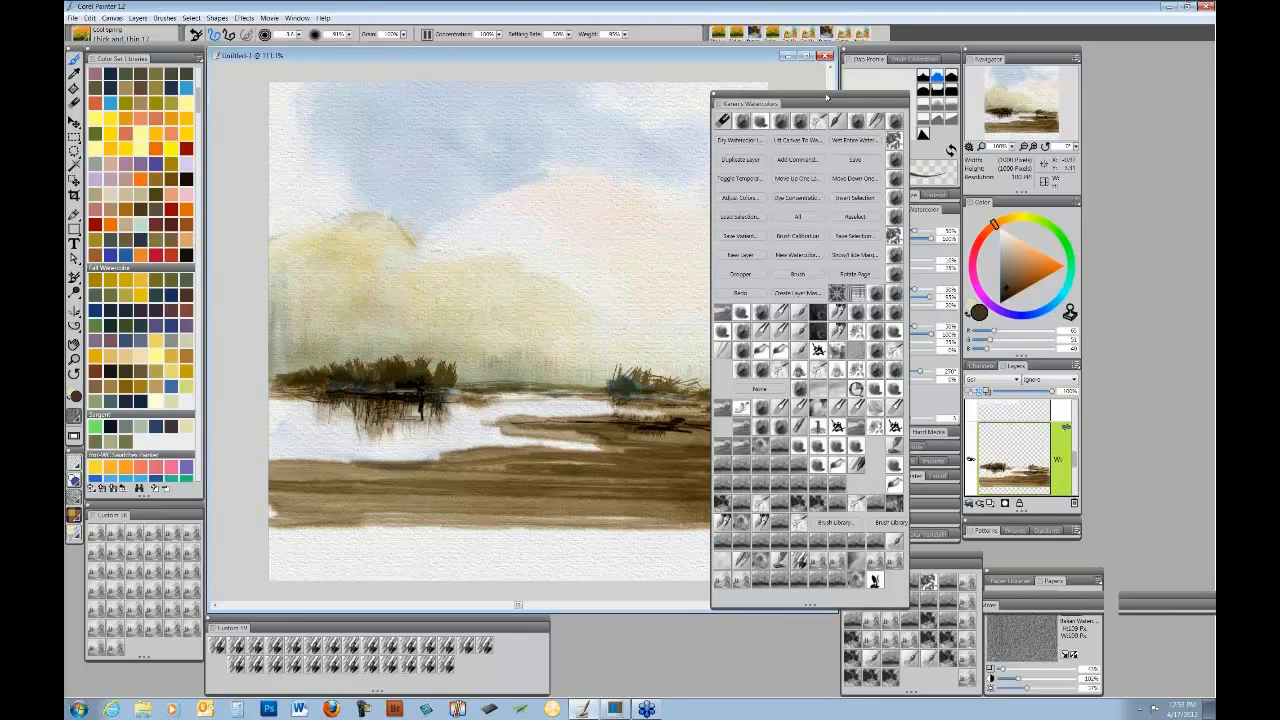
pyautogui.moveTo(826, 97); pyautogui.dragTo(1151, 53)
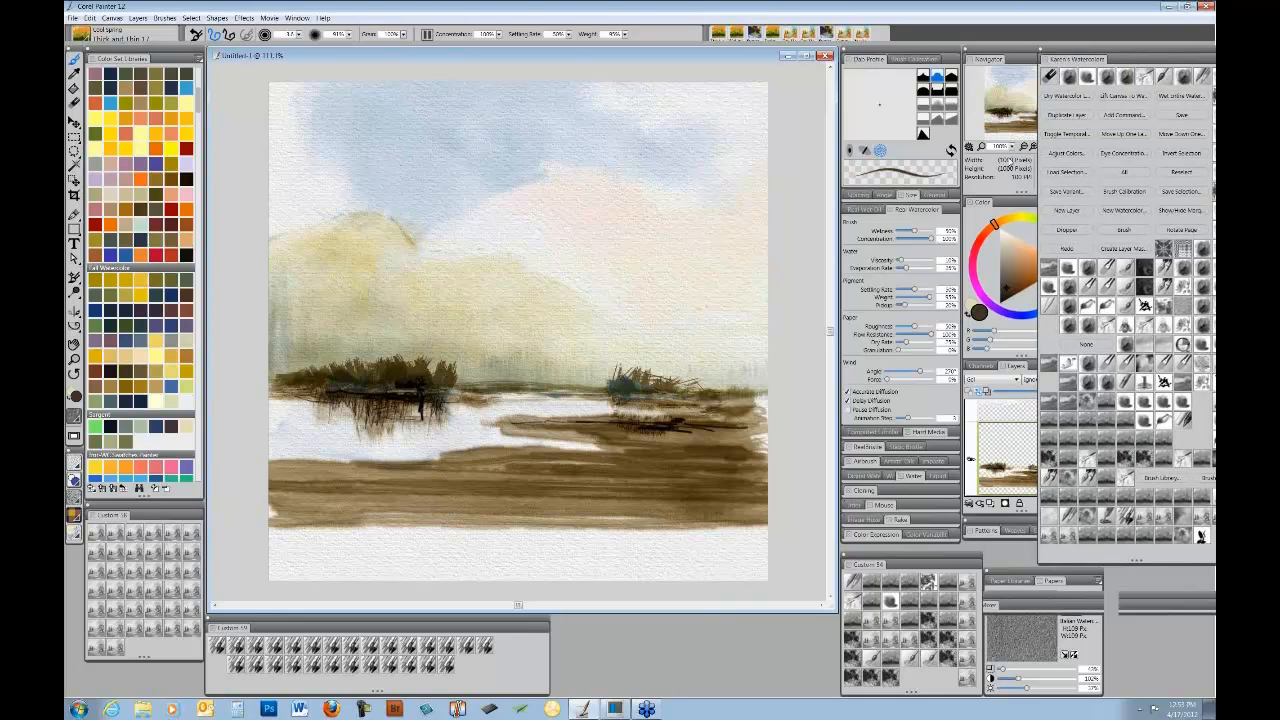
# - Add a new layer and select the Digital Sq Pool Blender brush at a smaller size
pyautogui.click(1025, 58)
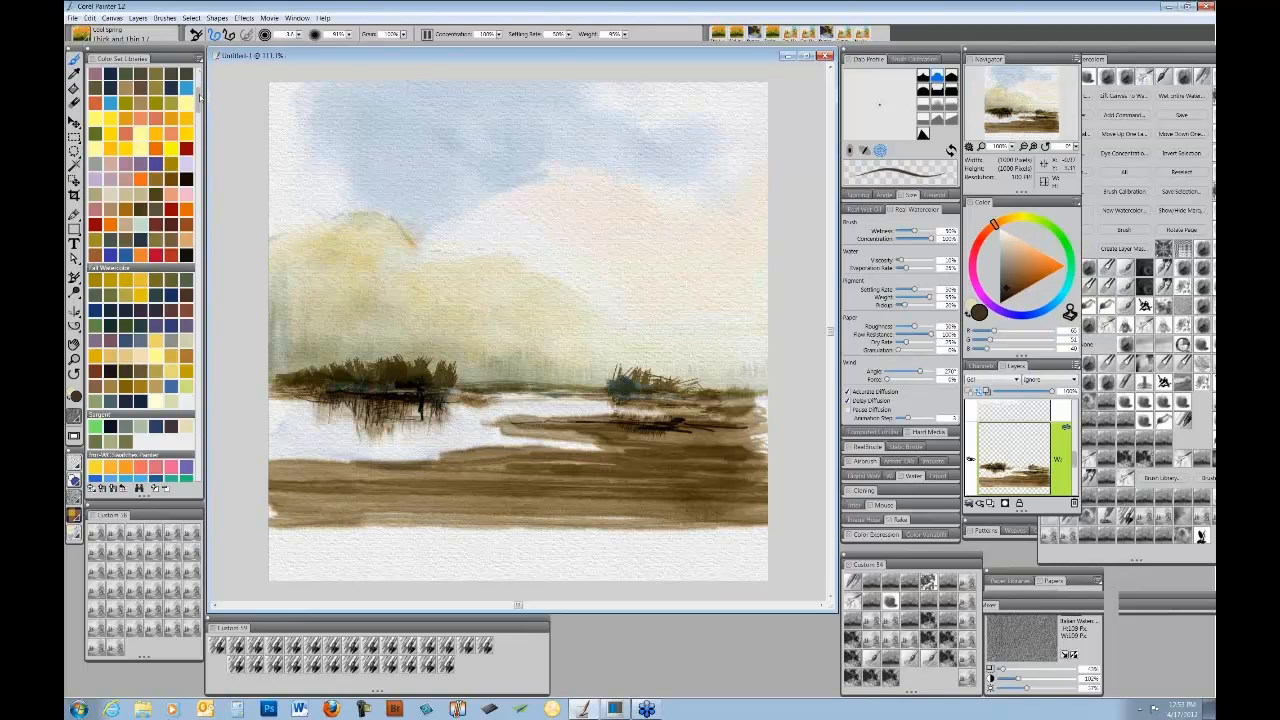
pyautogui.scroll(-5, 143, 187)
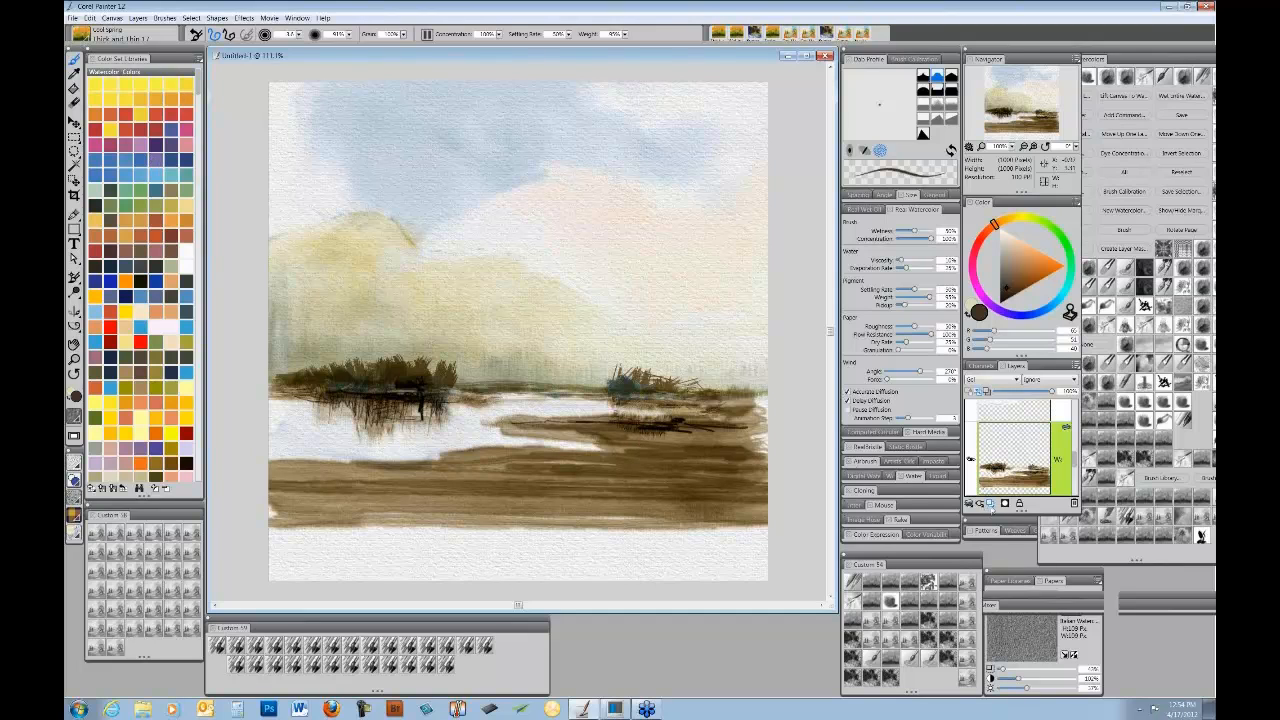
pyautogui.click(990, 504)
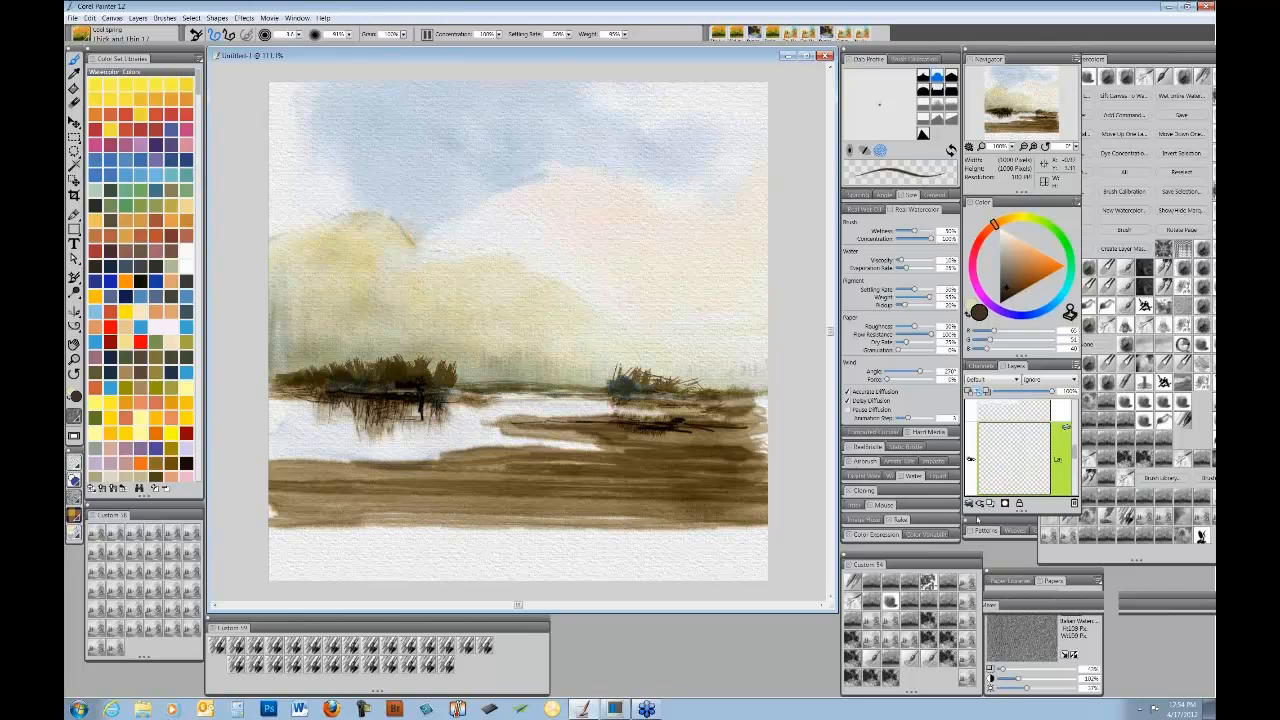
pyautogui.click(1201, 438)
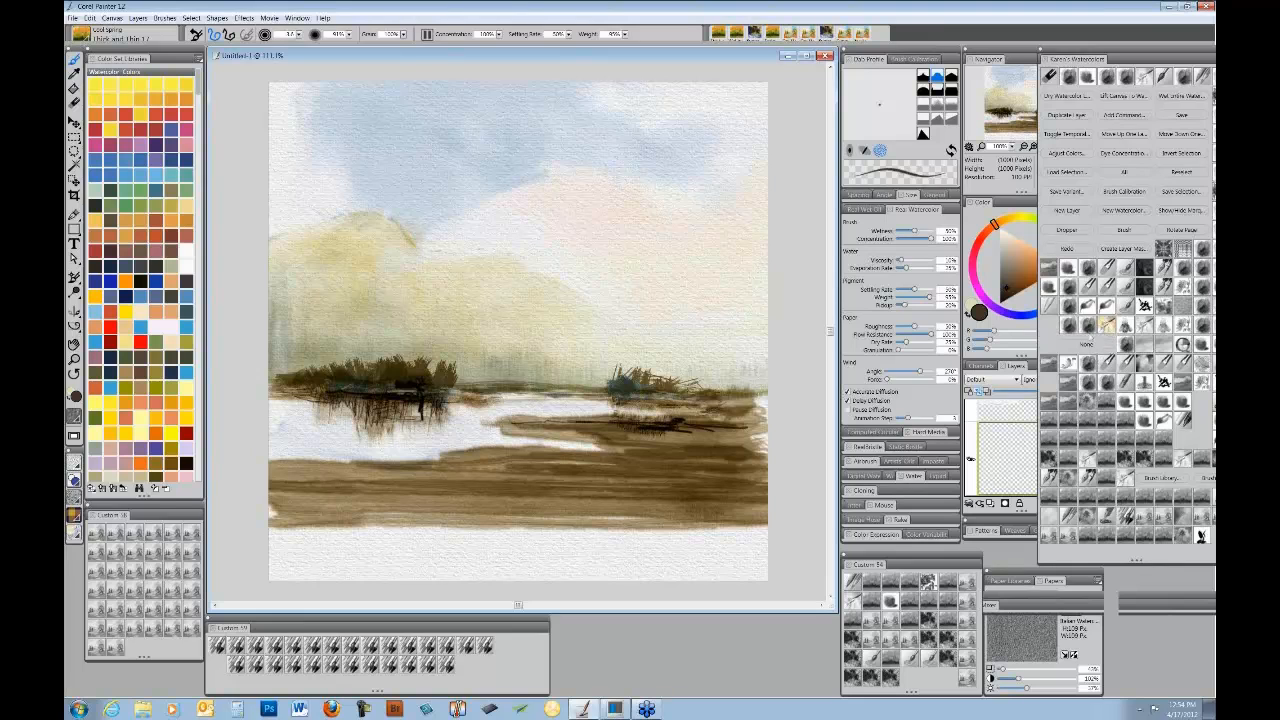
pyautogui.click(1107, 325)
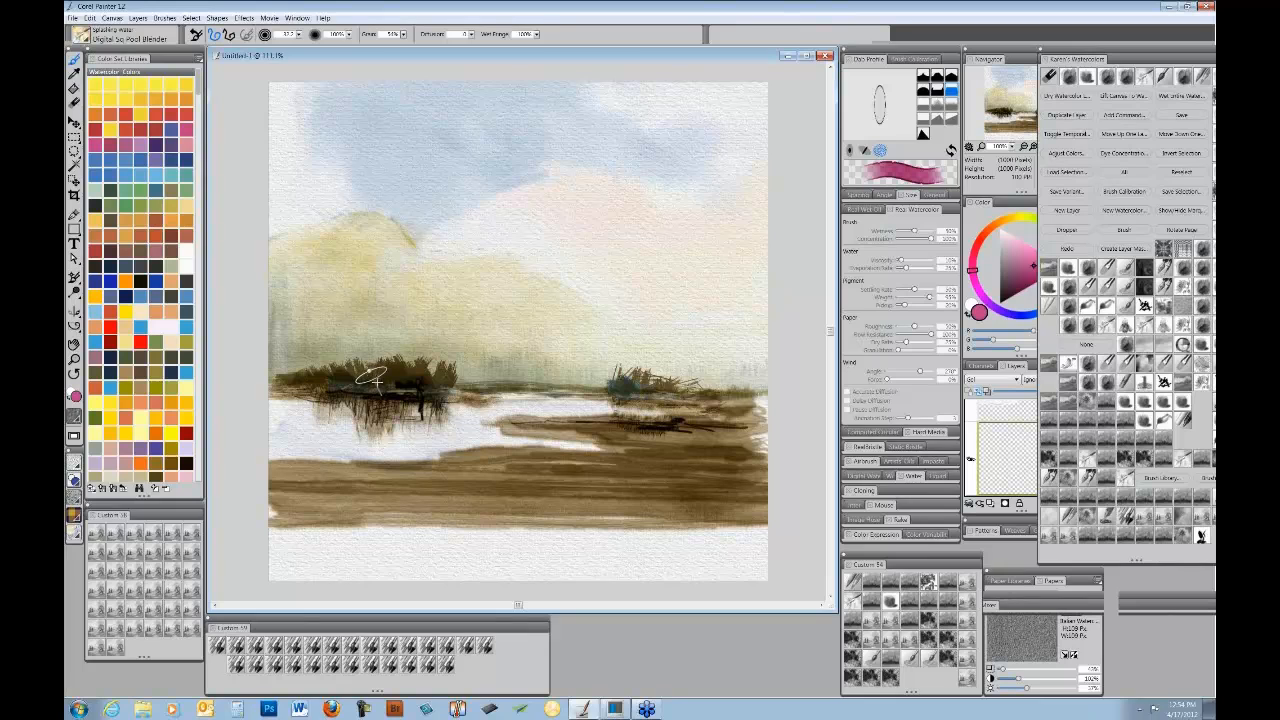
pyautogui.moveTo(377, 382); pyautogui.dragTo(380, 391)
# - Pick a pale yellow and blend it through the left bush's reflections and along the edges of the water
pyautogui.click(96, 89)
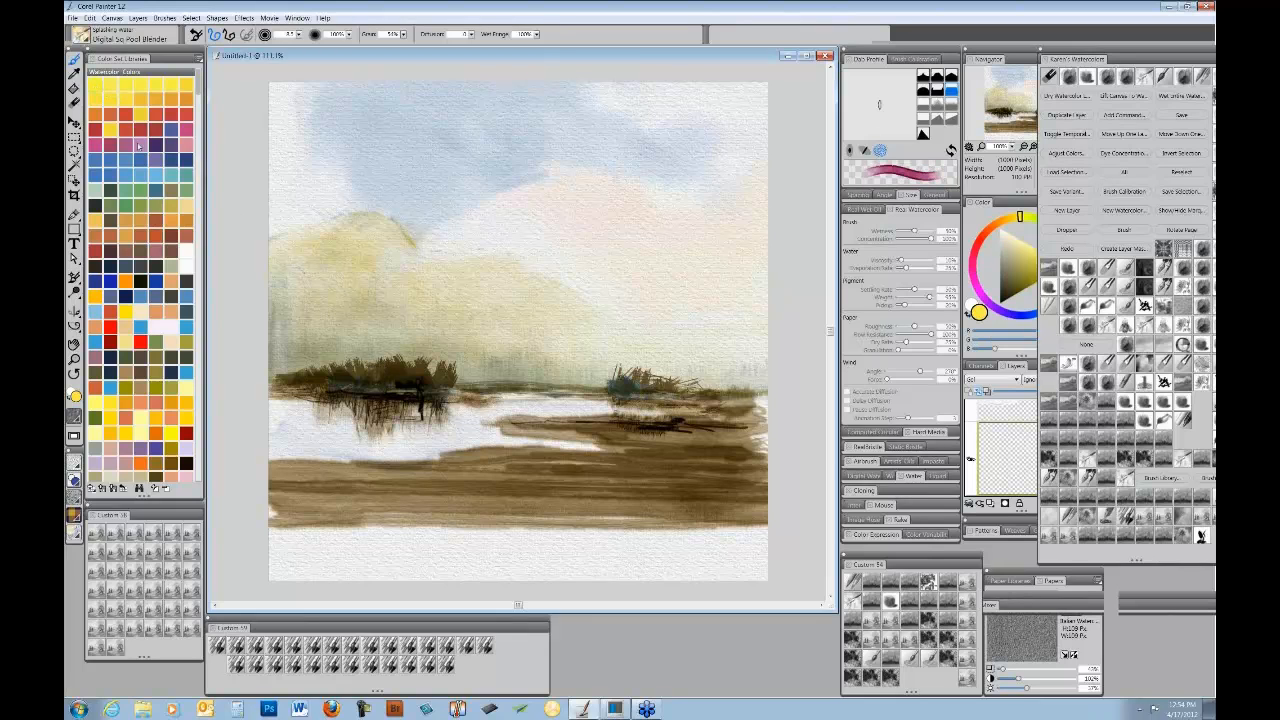
pyautogui.moveTo(1022, 261); pyautogui.dragTo(1018, 247)
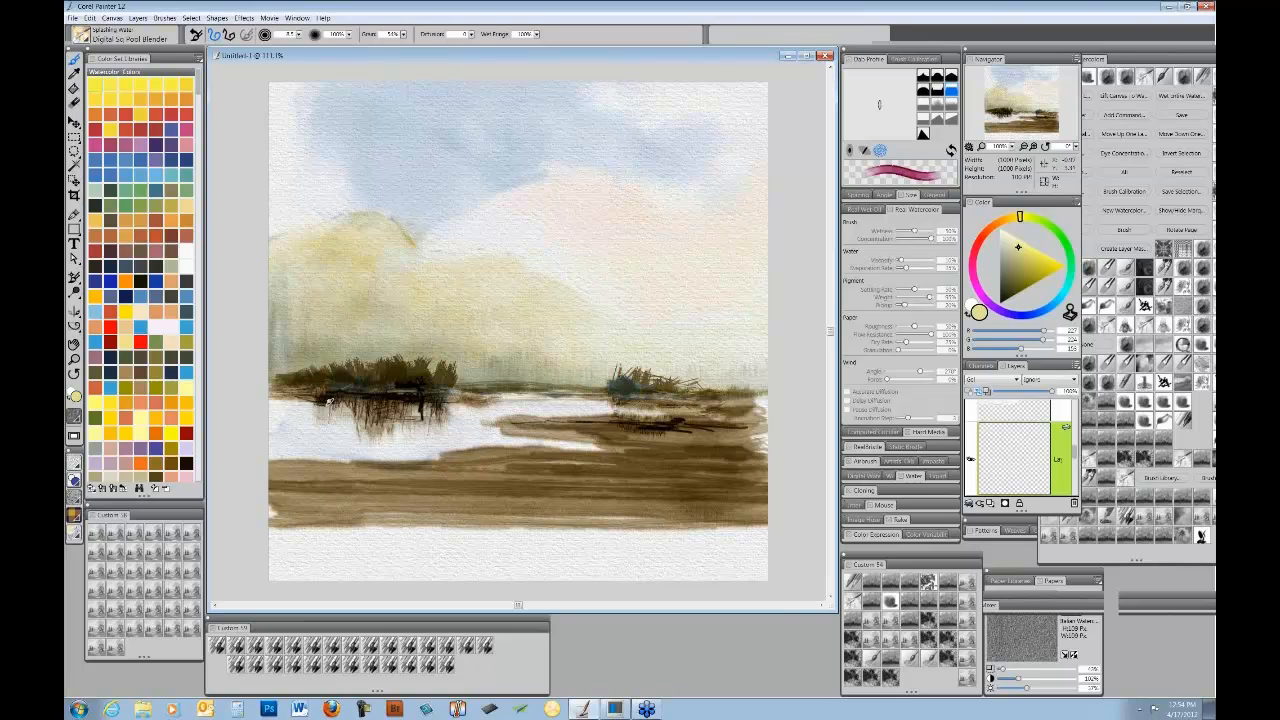
pyautogui.moveTo(344, 409); pyautogui.dragTo(332, 409)
pyautogui.moveTo(350, 403)
pyautogui.mouseDown()
pyautogui.moveTo(390, 416)
pyautogui.moveTo(345, 418)
pyautogui.moveTo(386, 432)
pyautogui.moveTo(352, 428)
pyautogui.mouseUp()
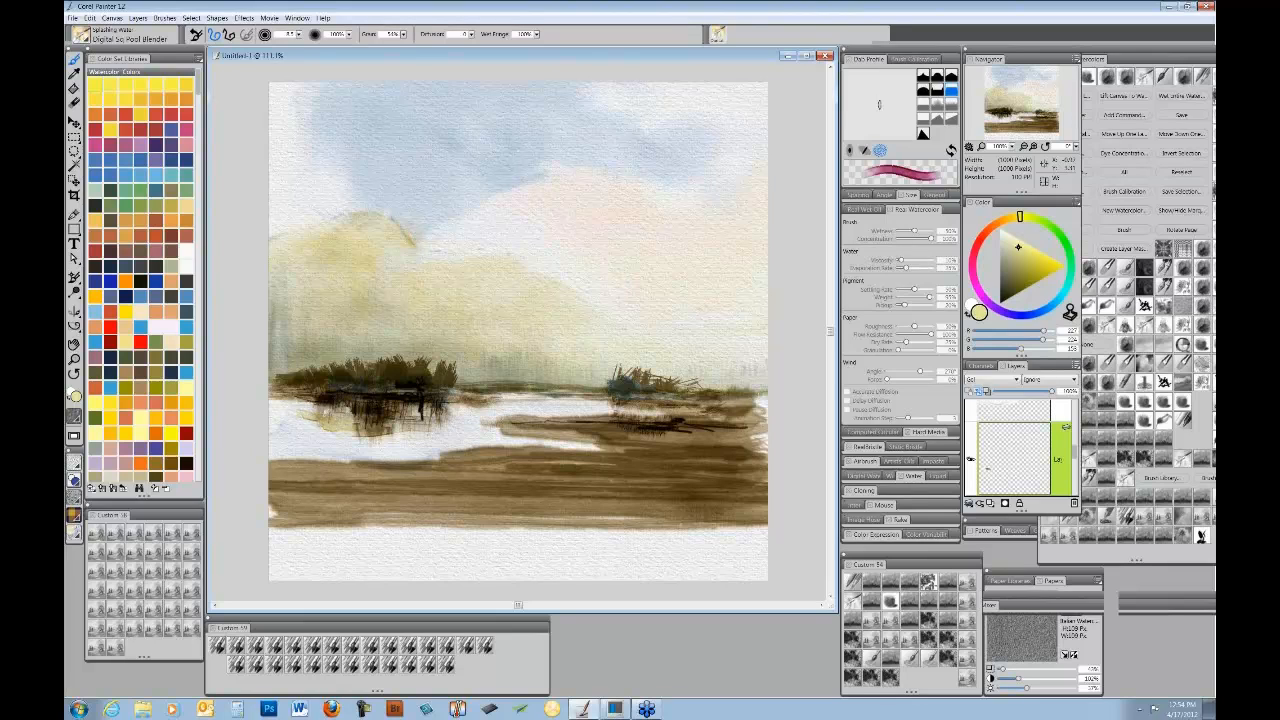
pyautogui.moveTo(340, 412)
pyautogui.mouseDown()
pyautogui.moveTo(626, 396)
pyautogui.moveTo(586, 402)
pyautogui.mouseUp()
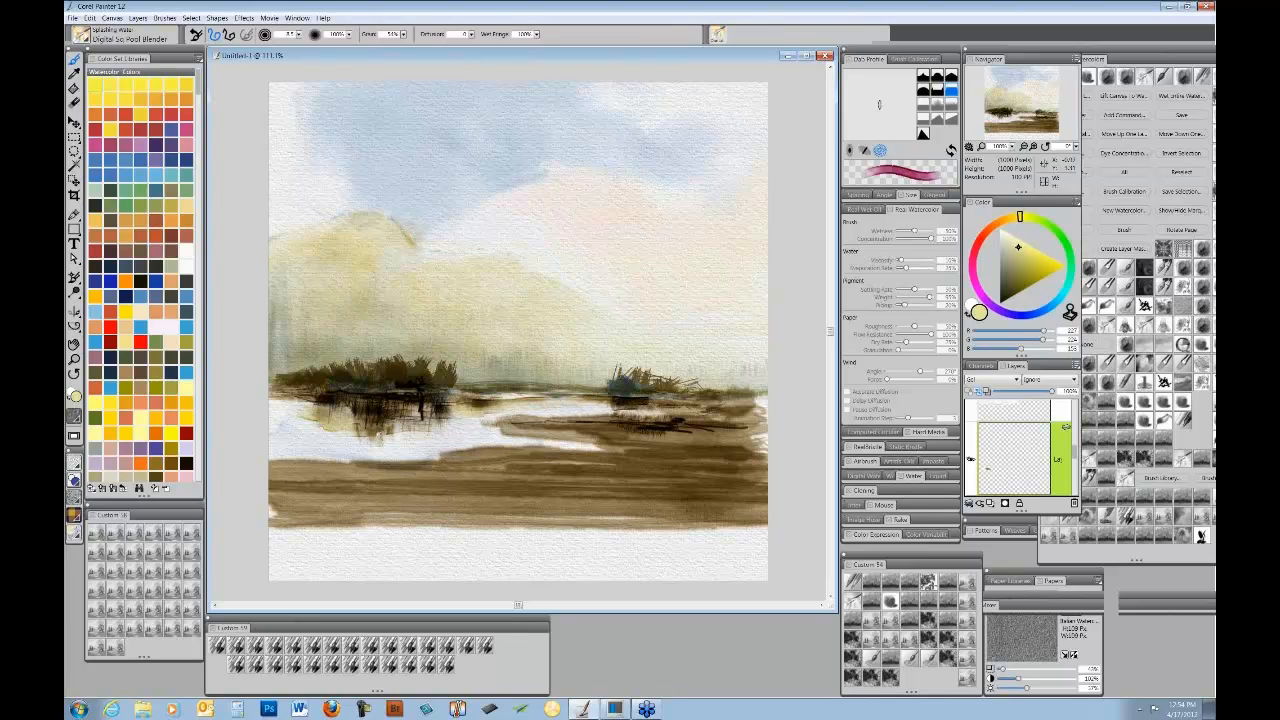
pyautogui.moveTo(314, 402); pyautogui.dragTo(288, 403)
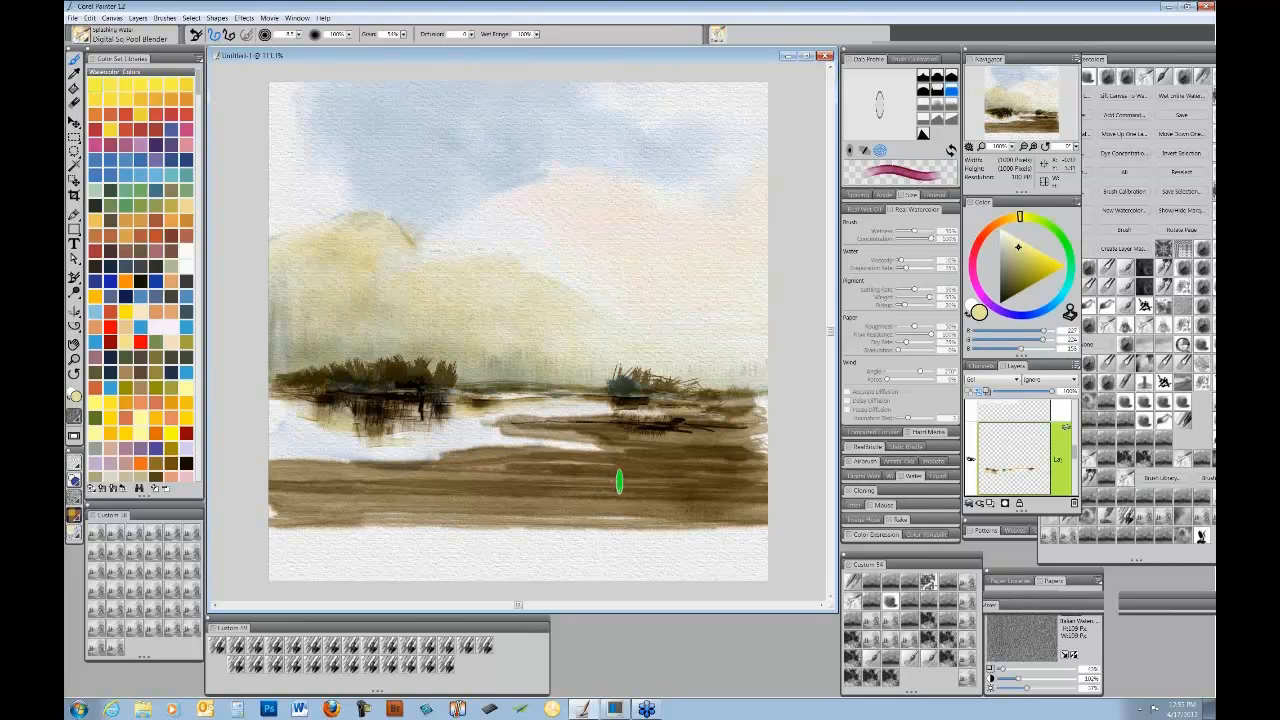
# - Paint wide reddish-brown bands across the foreground bank with an enlarged blender brush and slightly lower the layer's opacity
pyautogui.keyDown('ctrl'); pyautogui.keyDown('alt'); pyautogui.moveTo(615, 480); pyautogui.dragTo(629, 458); pyautogui.keyUp('alt'); pyautogui.keyUp('ctrl')
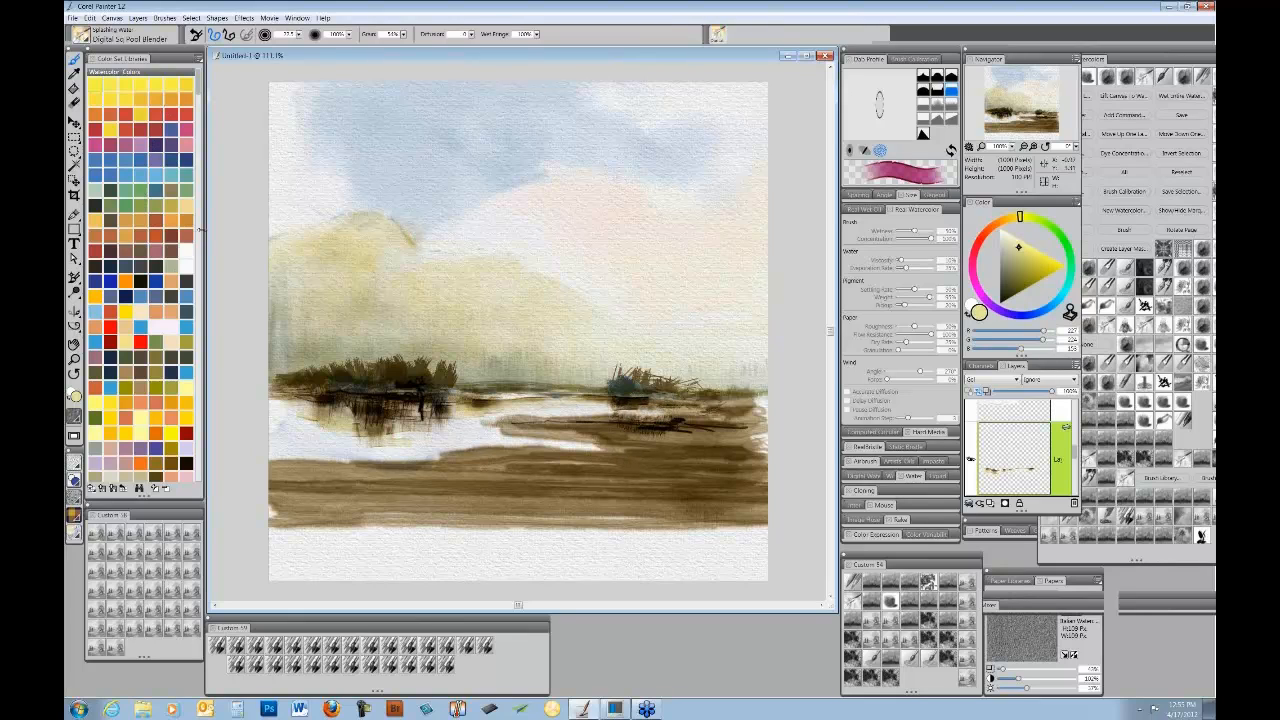
pyautogui.click(170, 240)
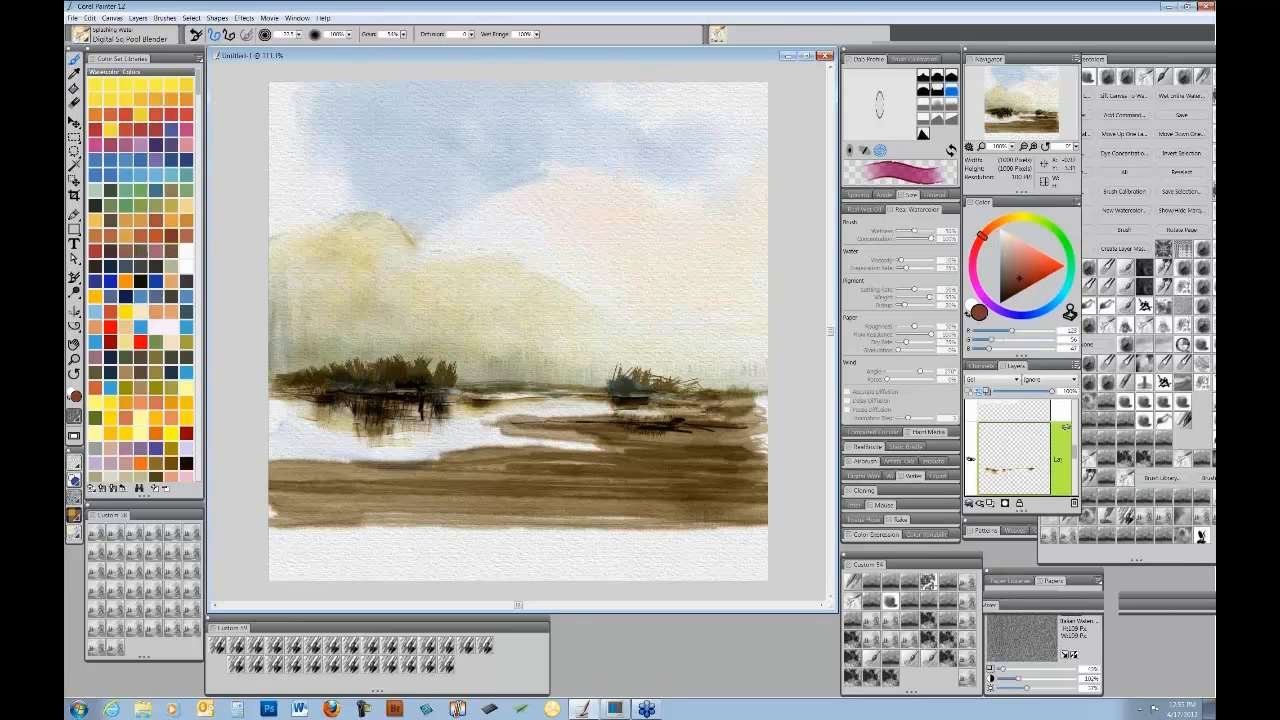
pyautogui.moveTo(678, 436)
pyautogui.mouseDown()
pyautogui.moveTo(740, 437)
pyautogui.moveTo(567, 424)
pyautogui.moveTo(702, 450)
pyautogui.moveTo(512, 464)
pyautogui.moveTo(745, 466)
pyautogui.moveTo(559, 458)
pyautogui.moveTo(298, 478)
pyautogui.moveTo(490, 471)
pyautogui.moveTo(477, 463)
pyautogui.moveTo(311, 481)
pyautogui.moveTo(762, 502)
pyautogui.moveTo(530, 500)
pyautogui.moveTo(637, 521)
pyautogui.mouseUp()
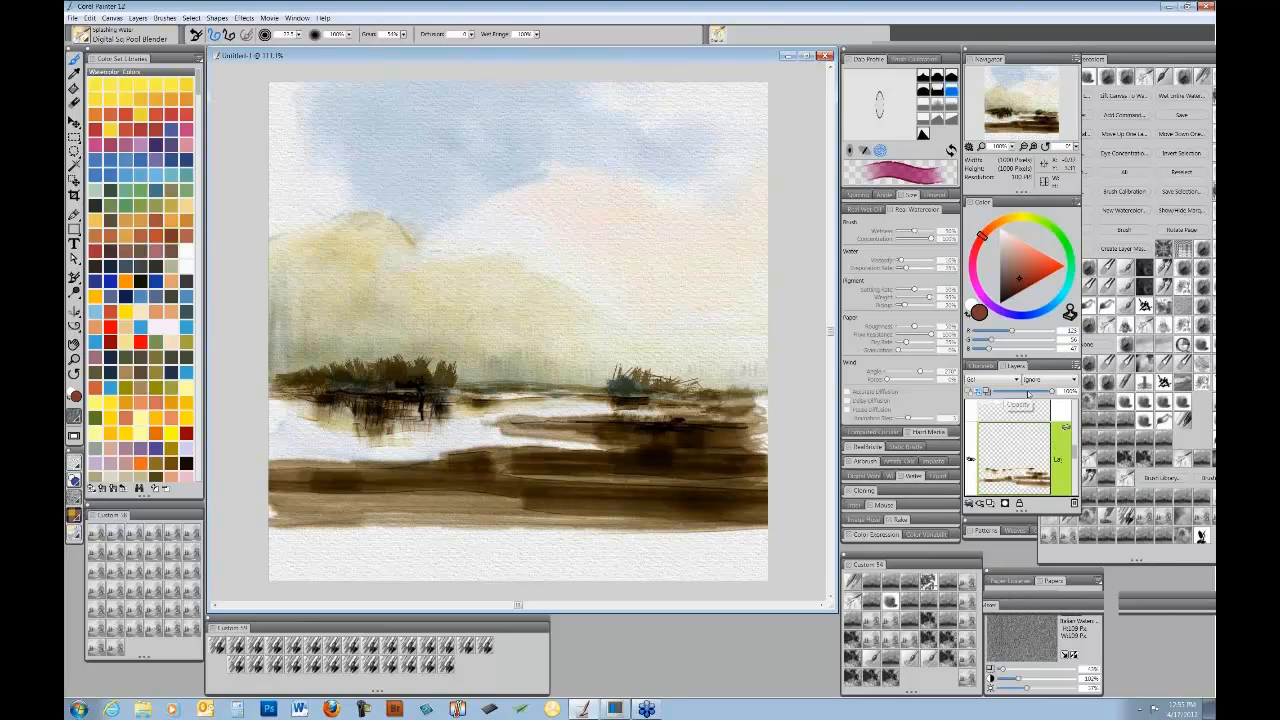
pyautogui.moveTo(1030, 394)
pyautogui.mouseDown()
pyautogui.moveTo(1018, 393)
pyautogui.moveTo(1045, 392)
pyautogui.mouseUp()
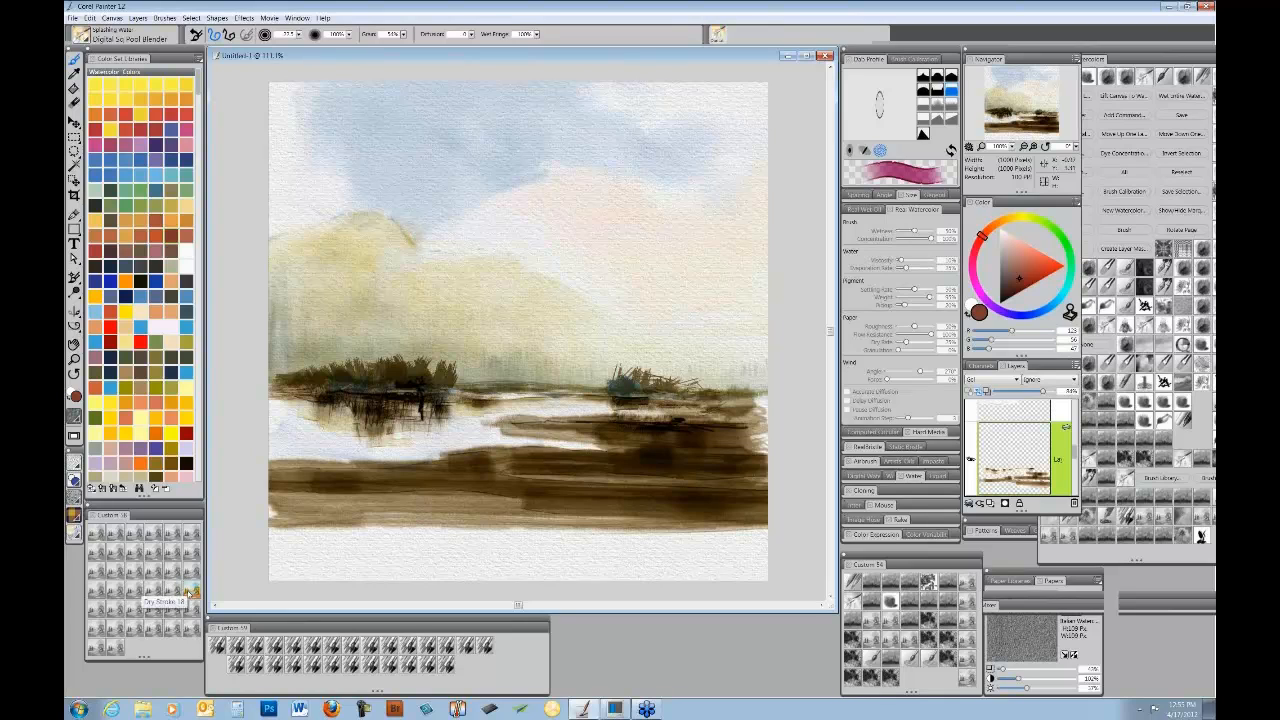
# - Select the Dry Stroke 18 brush and a dark green from the Watercolor Colors set
pyautogui.click(189, 590)
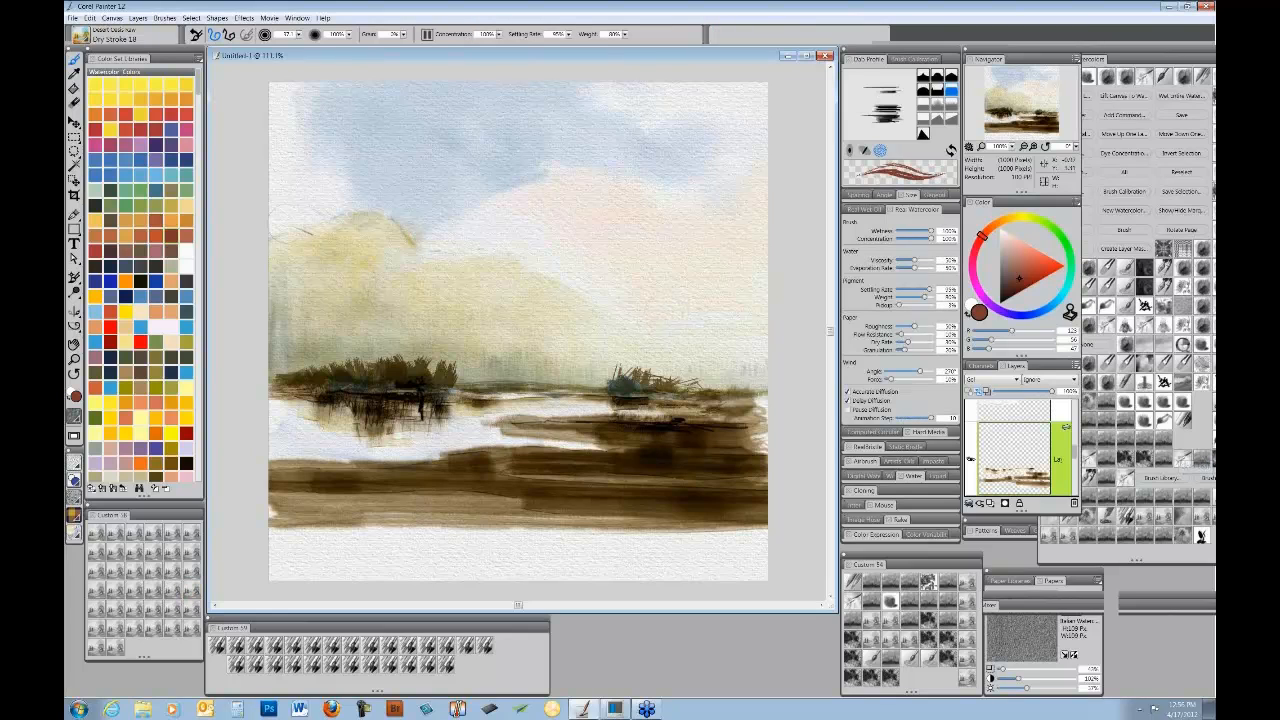
pyautogui.click(141, 285)
pyautogui.click(136, 292)
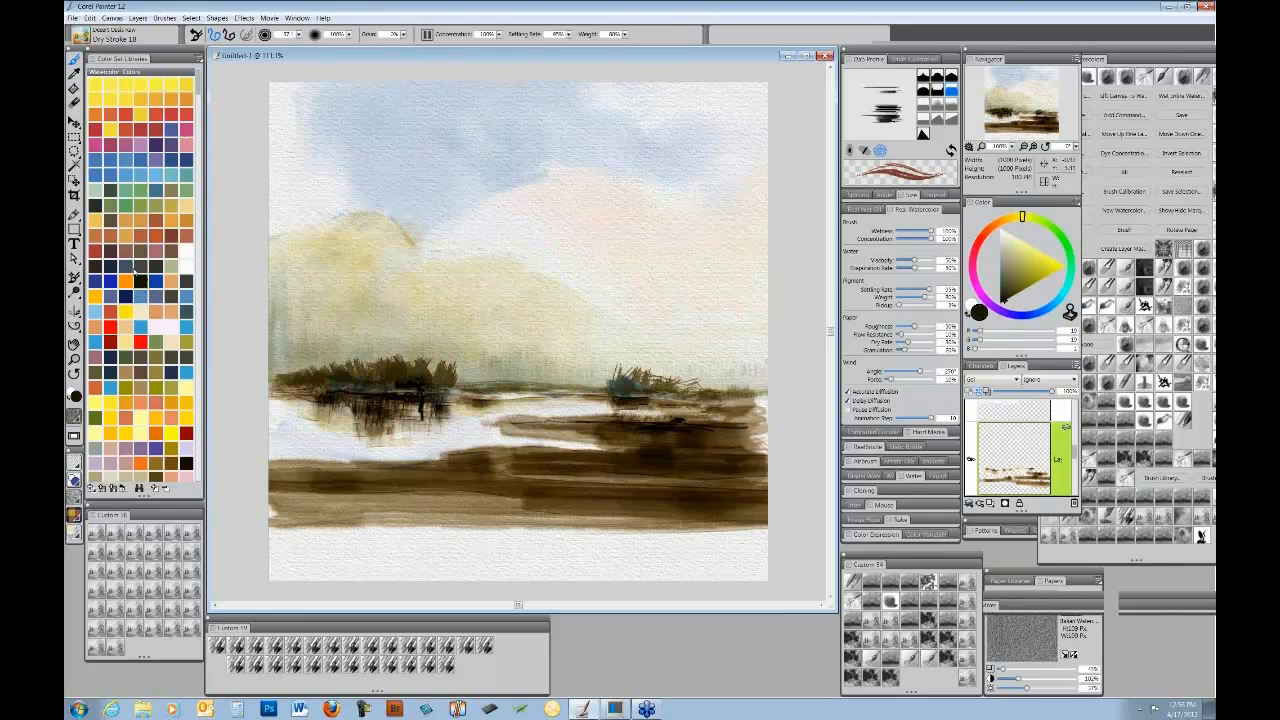
pyautogui.click(112, 196)
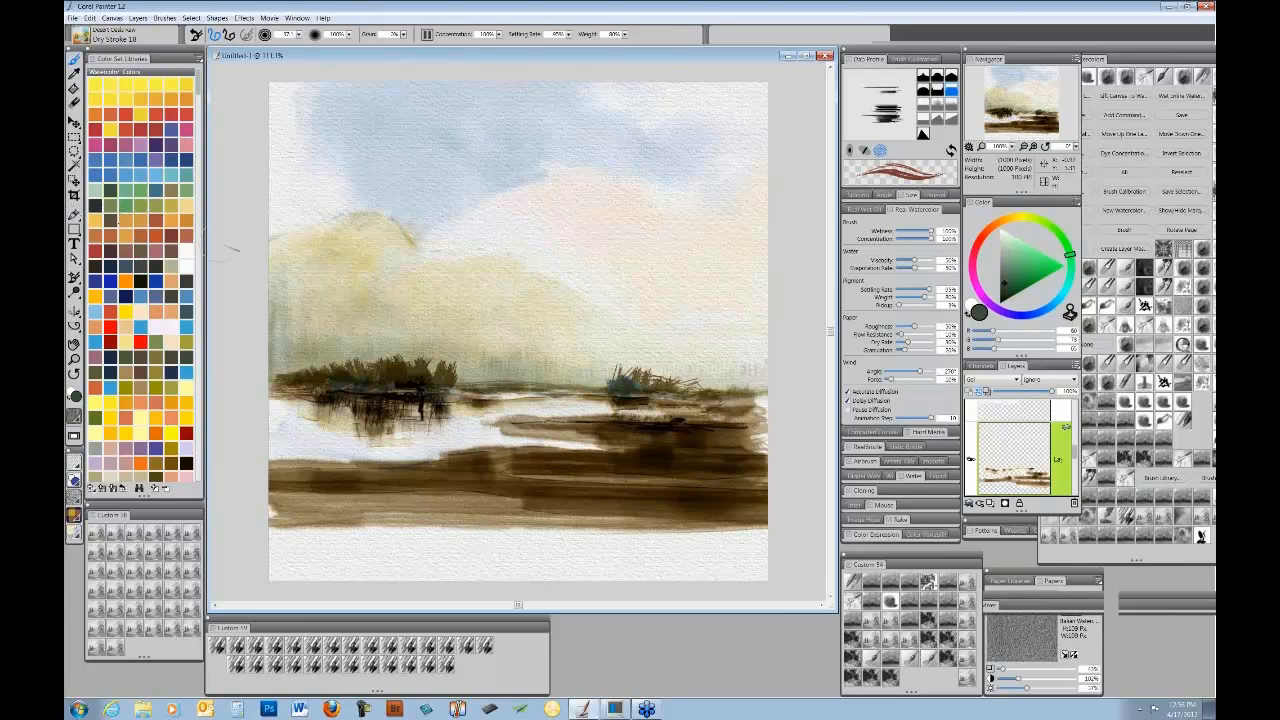
# - Try to paint a tall dark green pine tree on the right bank, and undo its strokes
pyautogui.click(729, 206)
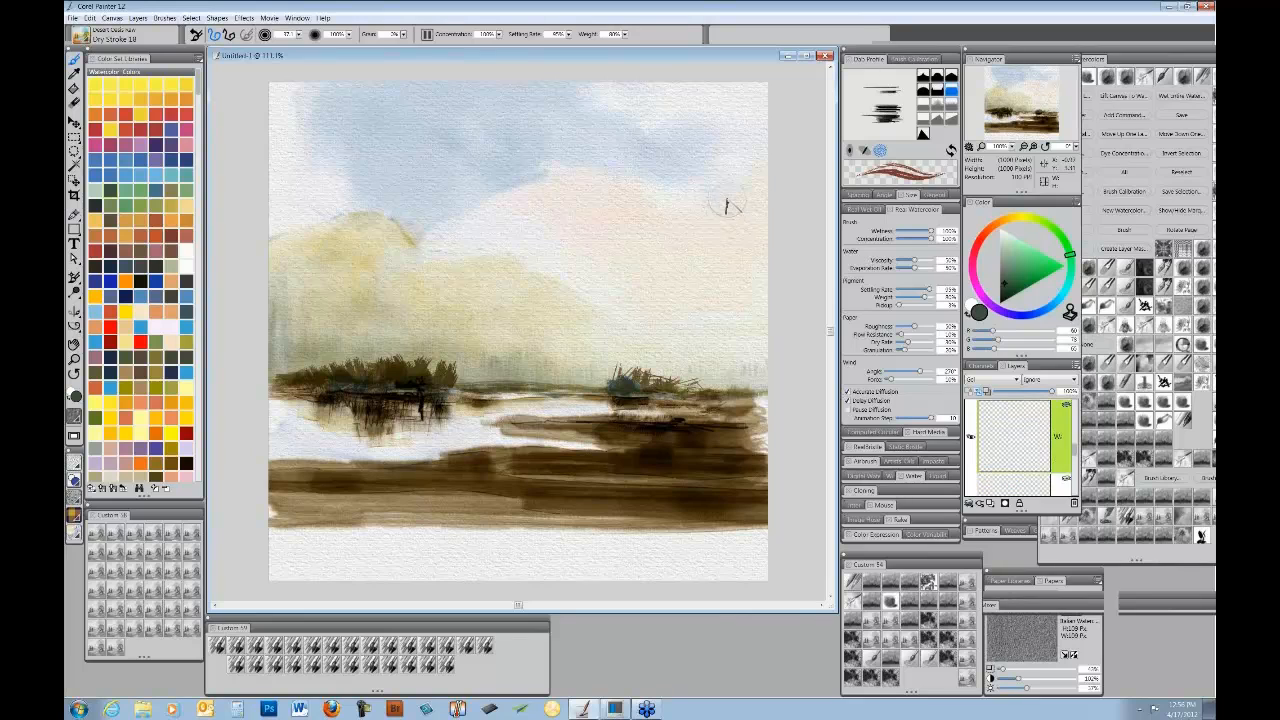
pyautogui.moveTo(727, 207)
pyautogui.mouseDown()
pyautogui.moveTo(747, 243)
pyautogui.moveTo(733, 238)
pyautogui.moveTo(723, 258)
pyautogui.moveTo(727, 245)
pyautogui.moveTo(743, 260)
pyautogui.moveTo(693, 292)
pyautogui.moveTo(733, 295)
pyautogui.moveTo(735, 262)
pyautogui.moveTo(740, 297)
pyautogui.moveTo(712, 325)
pyautogui.moveTo(753, 345)
pyautogui.moveTo(725, 326)
pyautogui.moveTo(742, 345)
pyautogui.moveTo(728, 353)
pyautogui.moveTo(735, 371)
pyautogui.moveTo(754, 376)
pyautogui.moveTo(721, 372)
pyautogui.moveTo(696, 391)
pyautogui.moveTo(745, 388)
pyautogui.moveTo(672, 404)
pyautogui.moveTo(758, 400)
pyautogui.moveTo(697, 414)
pyautogui.moveTo(724, 409)
pyautogui.moveTo(724, 447)
pyautogui.moveTo(724, 413)
pyautogui.moveTo(705, 425)
pyautogui.moveTo(750, 438)
pyautogui.moveTo(654, 457)
pyautogui.moveTo(765, 458)
pyautogui.mouseUp()
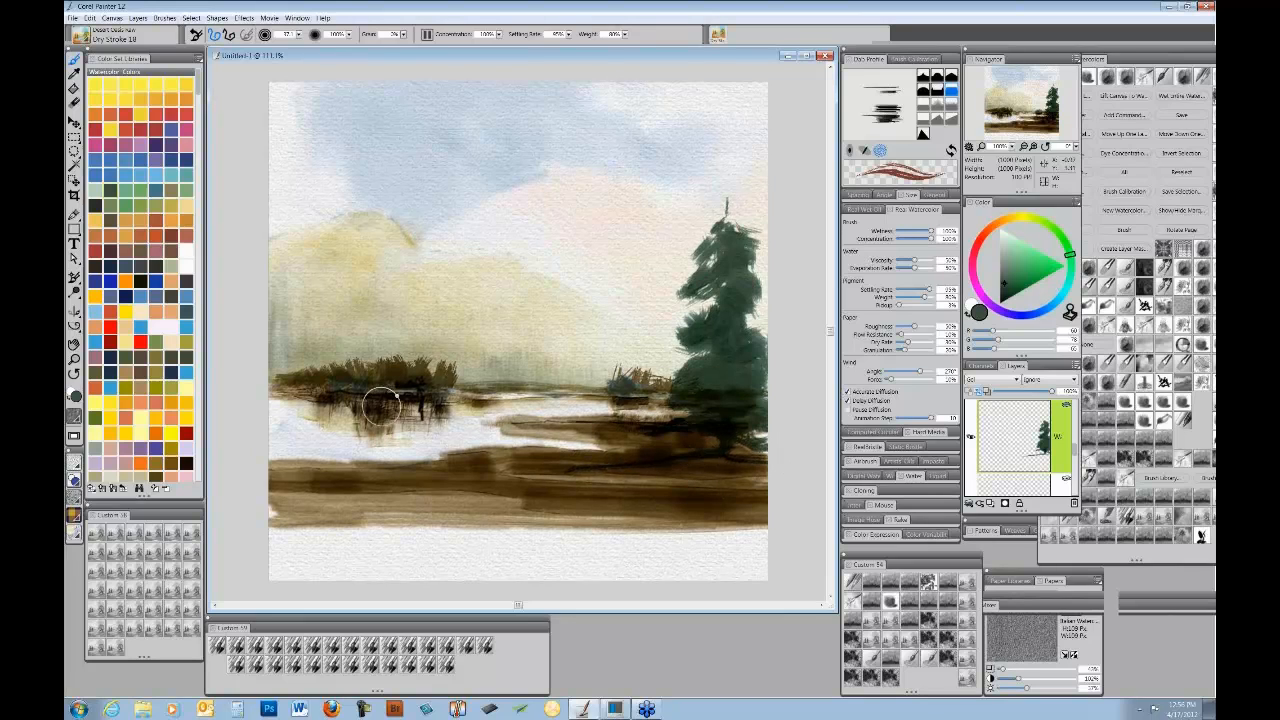
pyautogui.click(150, 627)
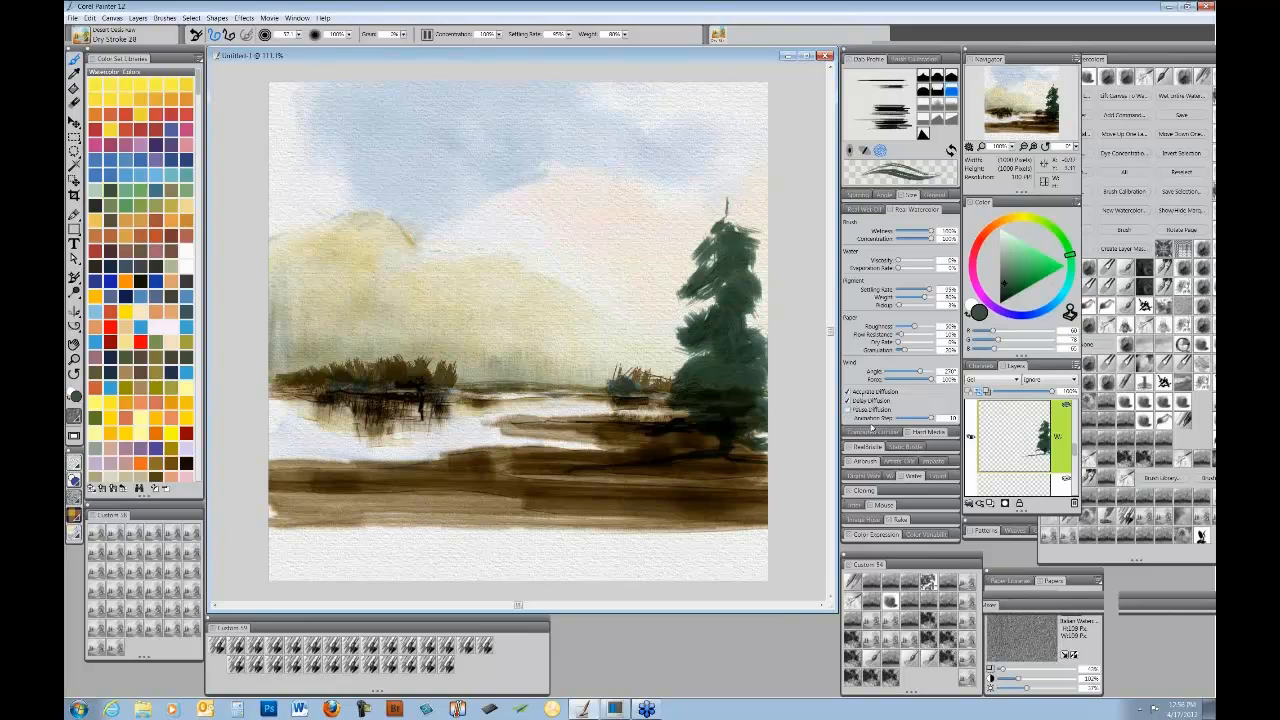
pyautogui.hotkey('ctrl', 'z')
pyautogui.hotkey('ctrl', 'z')
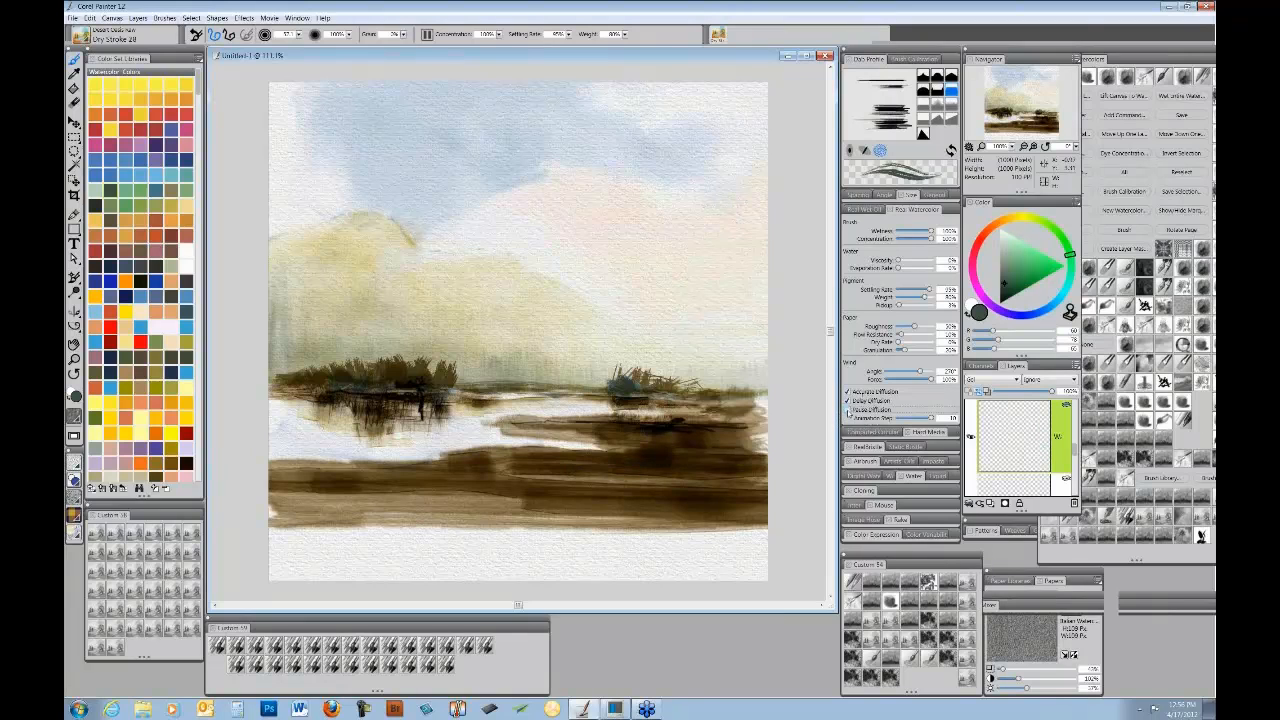
# - Pause diffusion and paint a dark green pine tree on the right bank with the Dry Stroke 18 brush
pyautogui.click(848, 410)
pyautogui.click(192, 591)
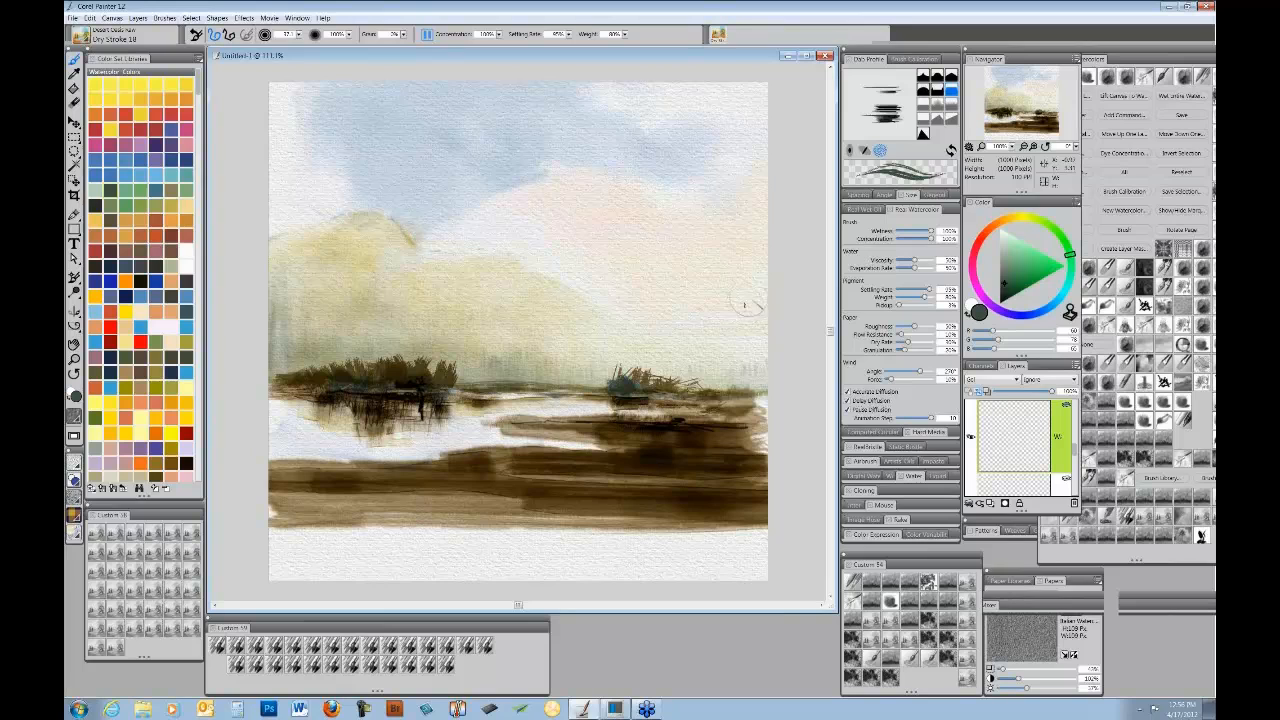
pyautogui.moveTo(744, 305)
pyautogui.mouseDown()
pyautogui.moveTo(745, 292)
pyautogui.moveTo(748, 318)
pyautogui.moveTo(728, 322)
pyautogui.moveTo(741, 325)
pyautogui.moveTo(722, 355)
pyautogui.moveTo(753, 346)
pyautogui.moveTo(720, 372)
pyautogui.moveTo(755, 382)
pyautogui.moveTo(738, 376)
pyautogui.moveTo(752, 350)
pyautogui.moveTo(736, 342)
pyautogui.mouseUp()
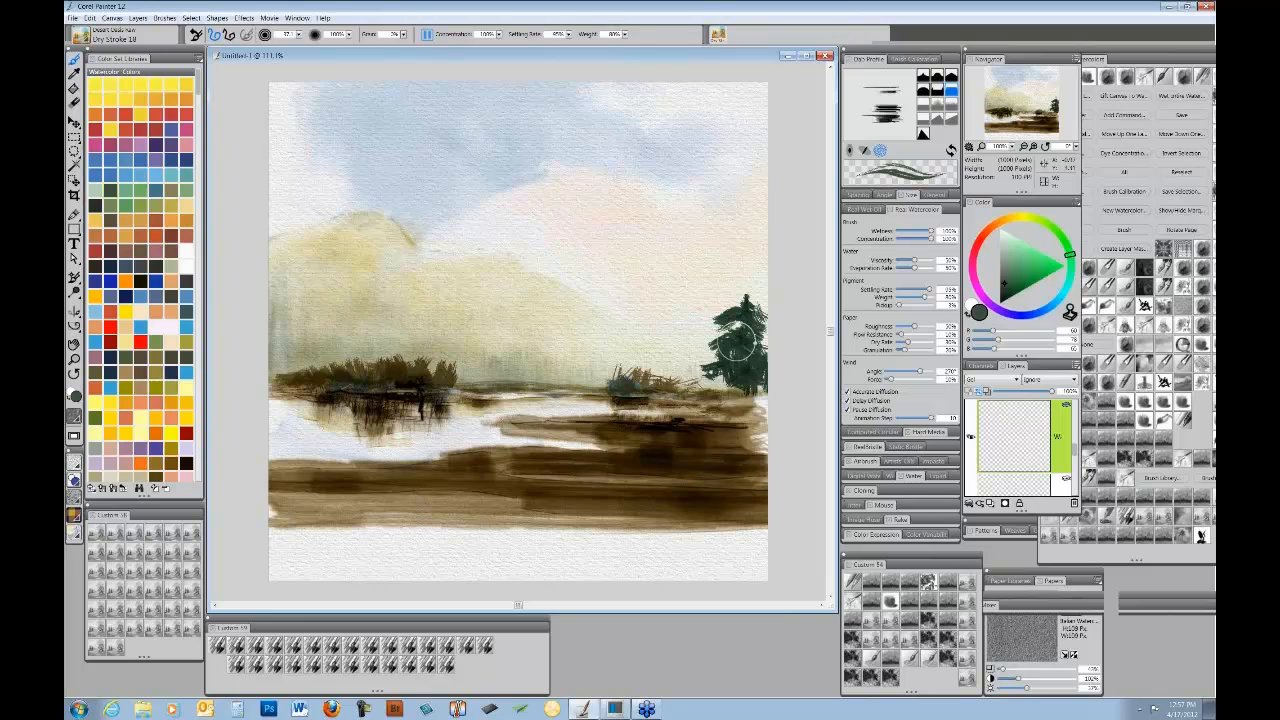
pyautogui.hotkey('ctrl', 'z')
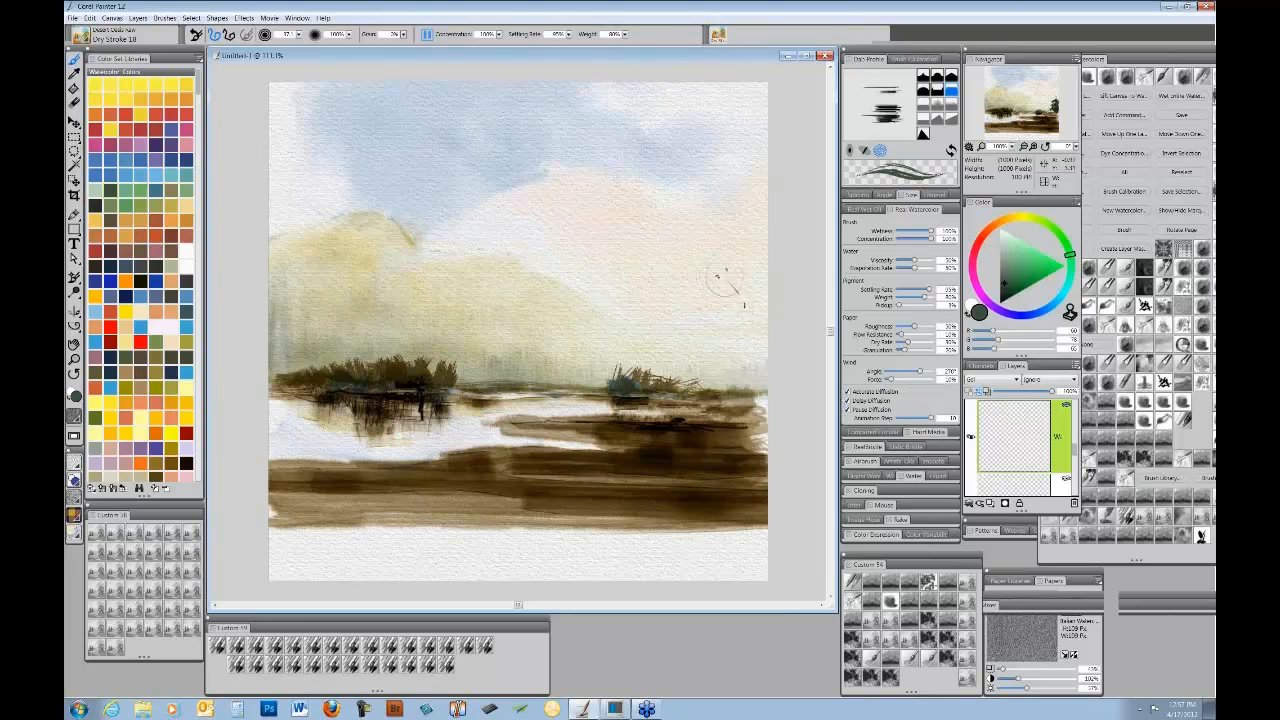
pyautogui.moveTo(720, 277)
pyautogui.mouseDown()
pyautogui.moveTo(721, 263)
pyautogui.moveTo(724, 280)
pyautogui.moveTo(702, 295)
pyautogui.moveTo(732, 296)
pyautogui.moveTo(705, 318)
pyautogui.moveTo(742, 329)
pyautogui.moveTo(706, 348)
pyautogui.moveTo(742, 344)
pyautogui.moveTo(690, 372)
pyautogui.moveTo(740, 357)
pyautogui.moveTo(690, 390)
pyautogui.moveTo(738, 382)
pyautogui.moveTo(689, 417)
pyautogui.moveTo(746, 416)
pyautogui.moveTo(674, 437)
pyautogui.moveTo(748, 430)
pyautogui.moveTo(660, 449)
pyautogui.moveTo(749, 440)
pyautogui.moveTo(726, 456)
pyautogui.moveTo(731, 385)
pyautogui.moveTo(750, 378)
pyautogui.mouseUp()
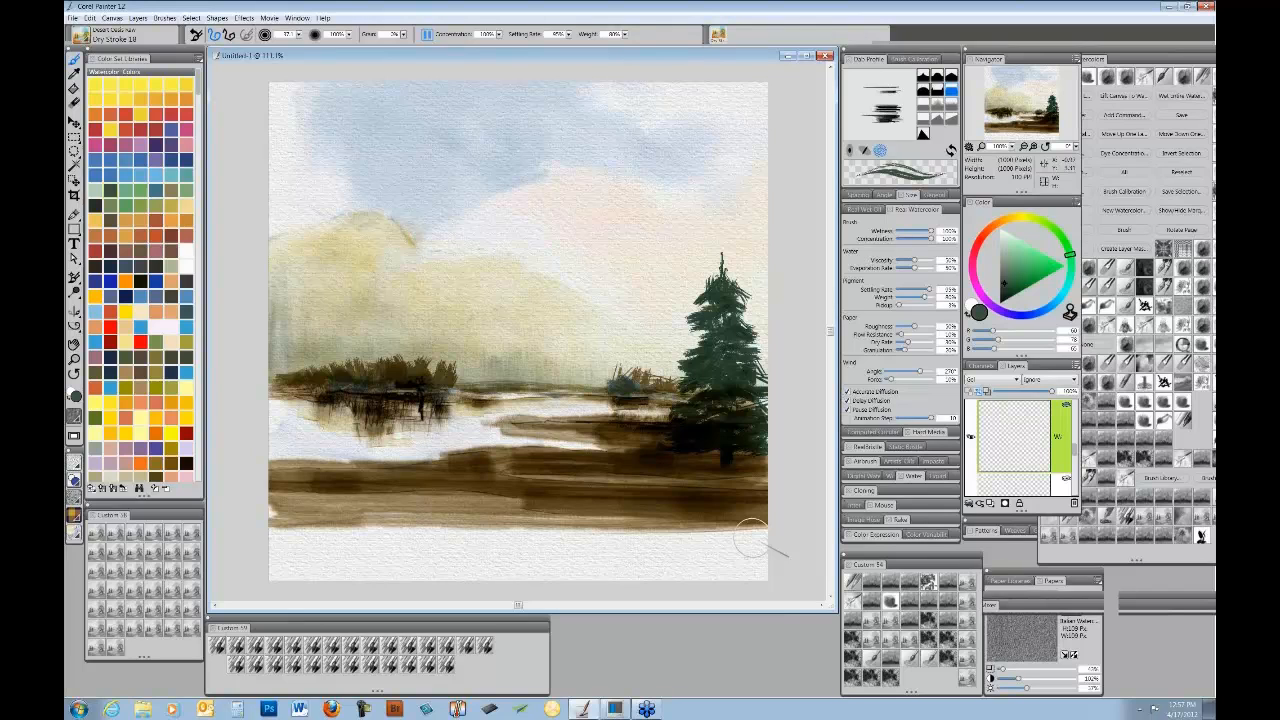
# - Using Dry Stroke 28, add a light vertical streak down the pine's trunk and dark grassy strokes across the bank beneath it
pyautogui.click(152, 625)
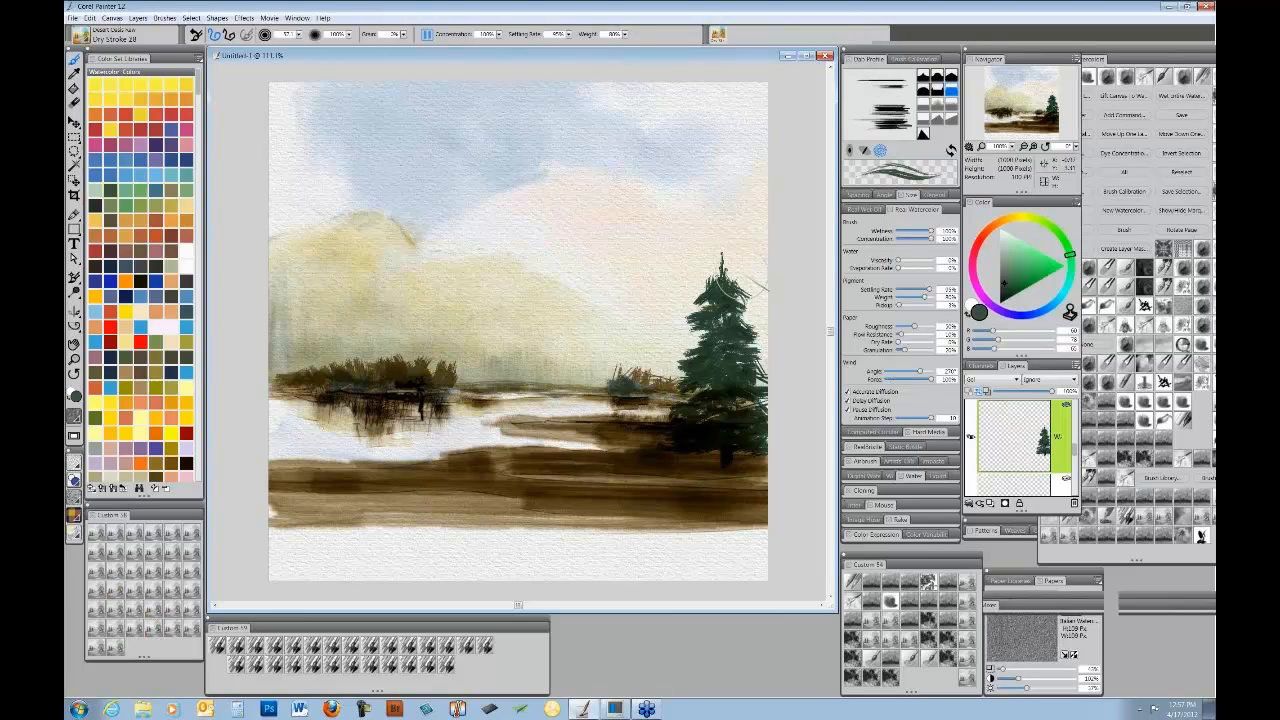
pyautogui.moveTo(722, 315); pyautogui.dragTo(718, 313)
pyautogui.moveTo(724, 292)
pyautogui.mouseDown()
pyautogui.moveTo(724, 350)
pyautogui.moveTo(740, 367)
pyautogui.moveTo(705, 388)
pyautogui.moveTo(730, 382)
pyautogui.moveTo(751, 404)
pyautogui.moveTo(698, 424)
pyautogui.moveTo(736, 428)
pyautogui.moveTo(722, 427)
pyautogui.moveTo(722, 266)
pyautogui.moveTo(720, 431)
pyautogui.moveTo(748, 444)
pyautogui.moveTo(451, 480)
pyautogui.moveTo(624, 456)
pyautogui.moveTo(770, 468)
pyautogui.moveTo(709, 466)
pyautogui.mouseUp()
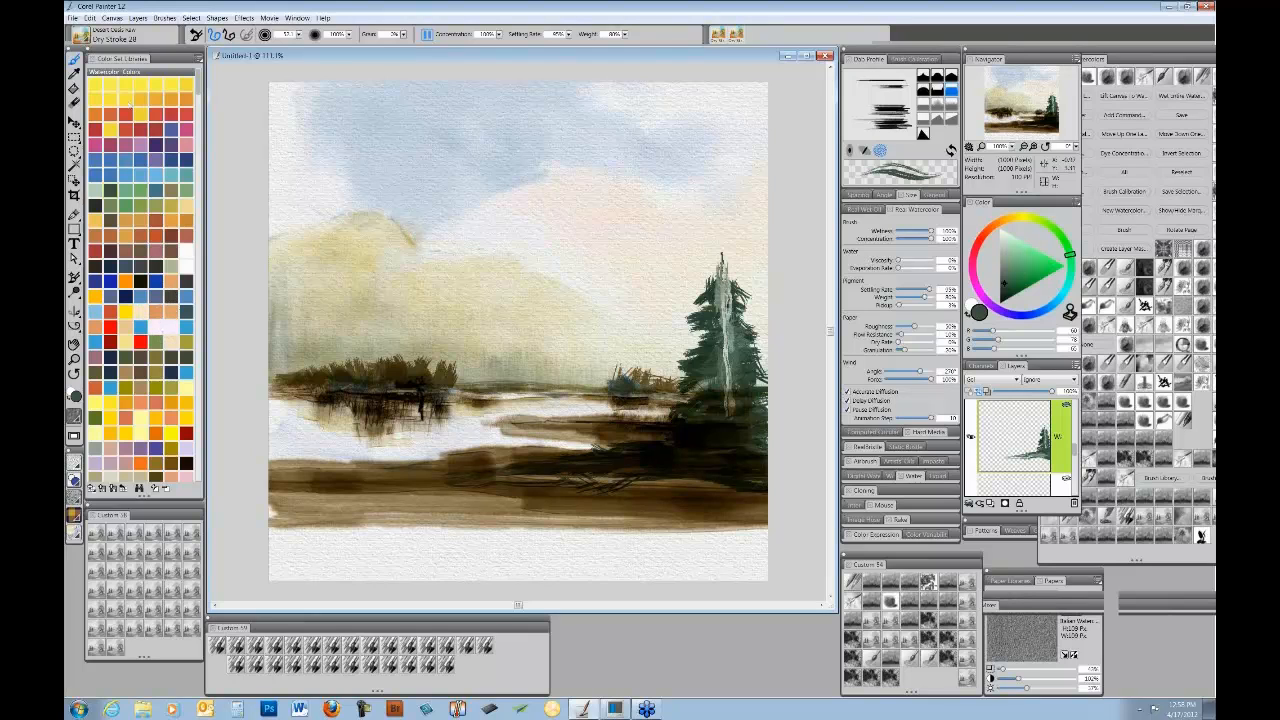
# - Paint yellow highlights on the tip, trunk and branches of the pine tree
pyautogui.click(132, 102)
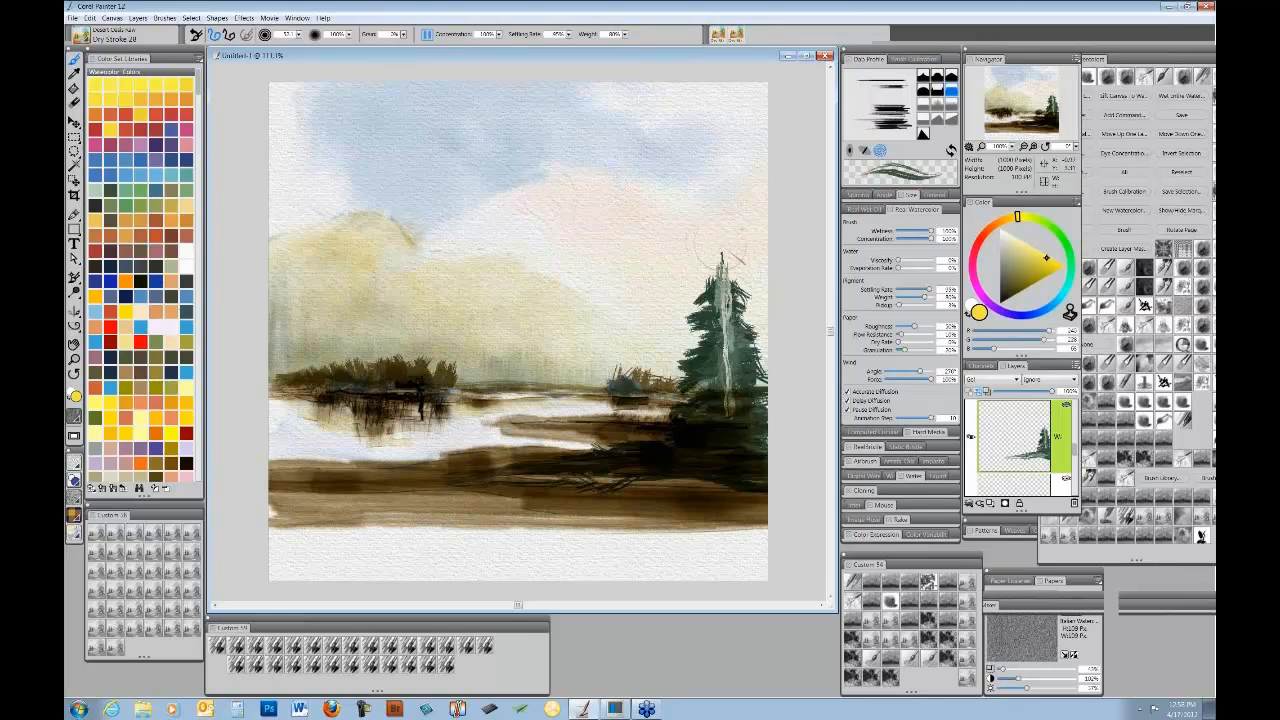
pyautogui.moveTo(726, 243)
pyautogui.mouseDown()
pyautogui.moveTo(720, 280)
pyautogui.moveTo(748, 312)
pyautogui.moveTo(706, 326)
pyautogui.moveTo(740, 335)
pyautogui.moveTo(748, 356)
pyautogui.moveTo(692, 386)
pyautogui.moveTo(748, 386)
pyautogui.moveTo(692, 410)
pyautogui.moveTo(752, 414)
pyautogui.moveTo(740, 419)
pyautogui.mouseUp()
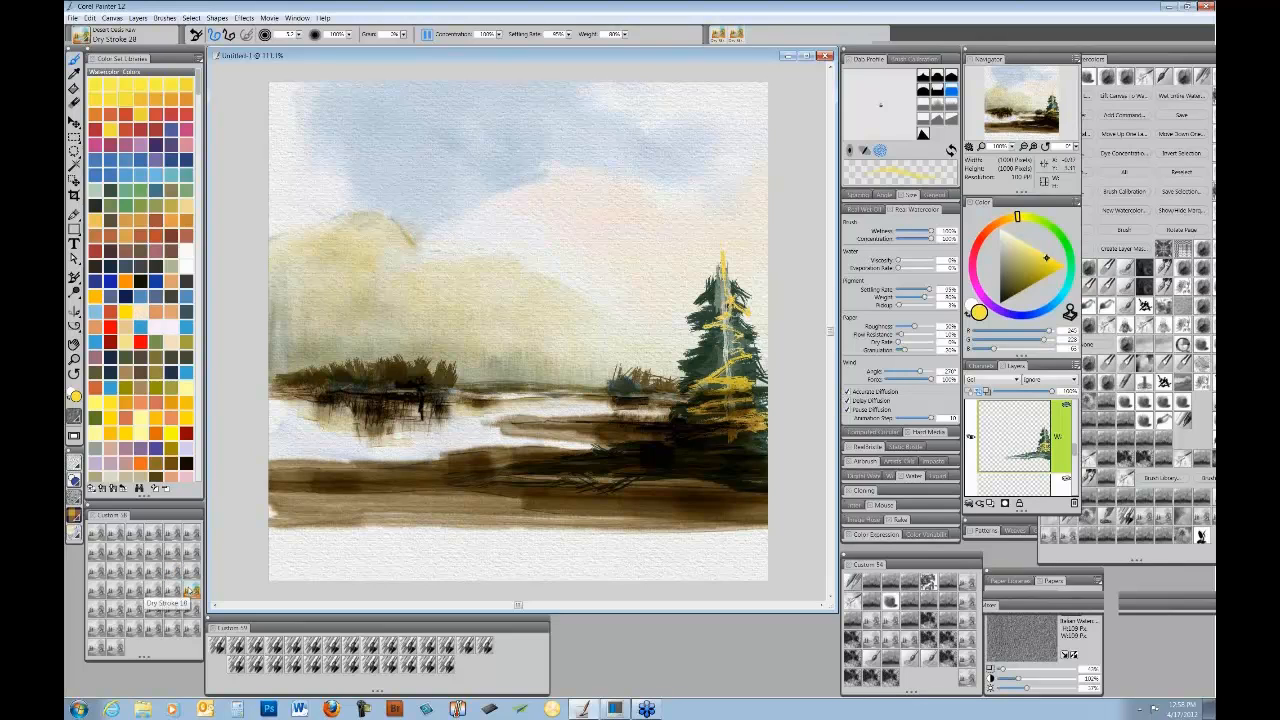
# - Tone down the pine's yellow highlights and extend the foreground bank with grayish-brown Dry Stroke 18 strokes
pyautogui.click(189, 590)
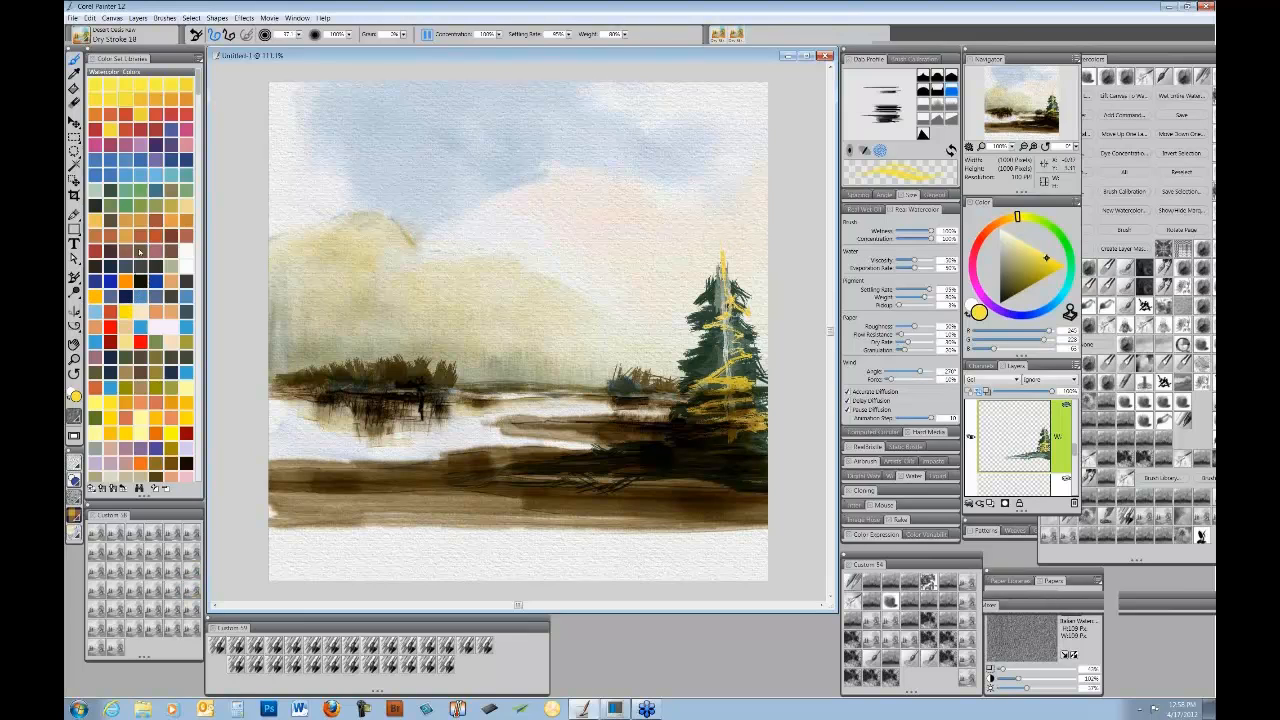
pyautogui.click(110, 250)
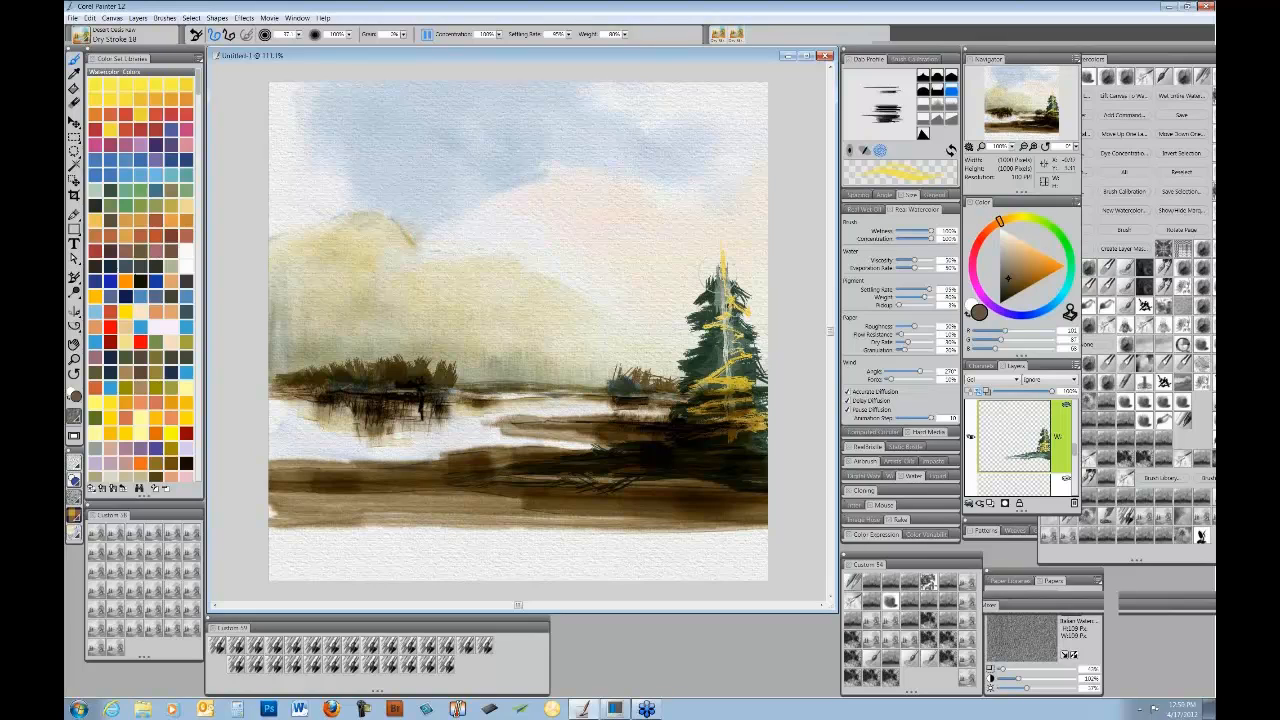
pyautogui.moveTo(722, 268); pyautogui.dragTo(745, 435)
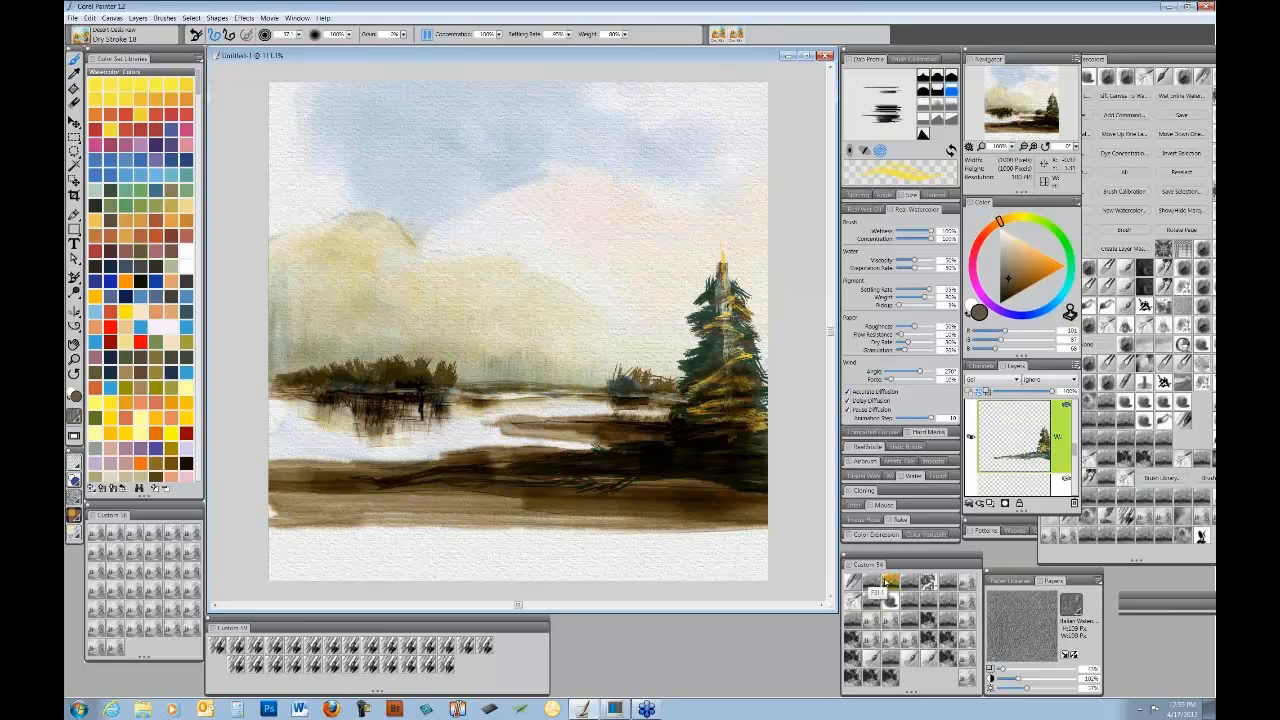
# - Select Dry Stroke 28 and turn off Pause Diffusion so the pine tree's strokes spread
pyautogui.click(155, 626)
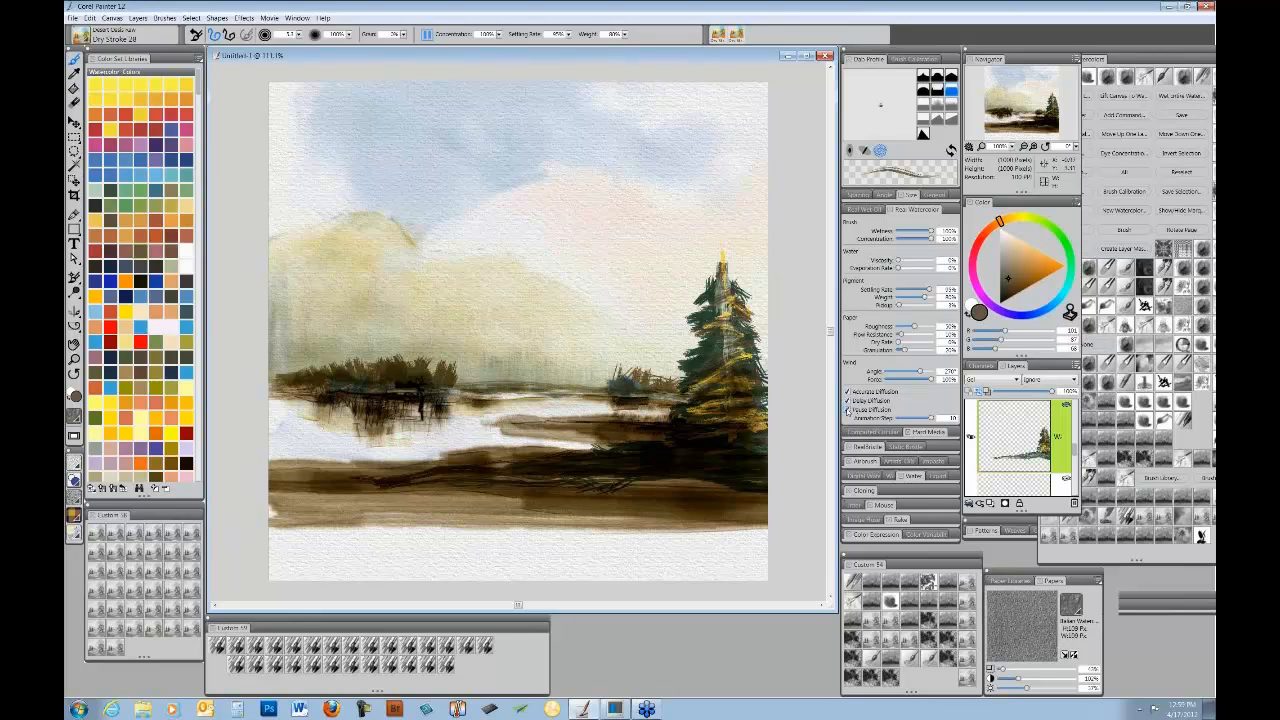
pyautogui.click(847, 410)
pyautogui.click(847, 410)
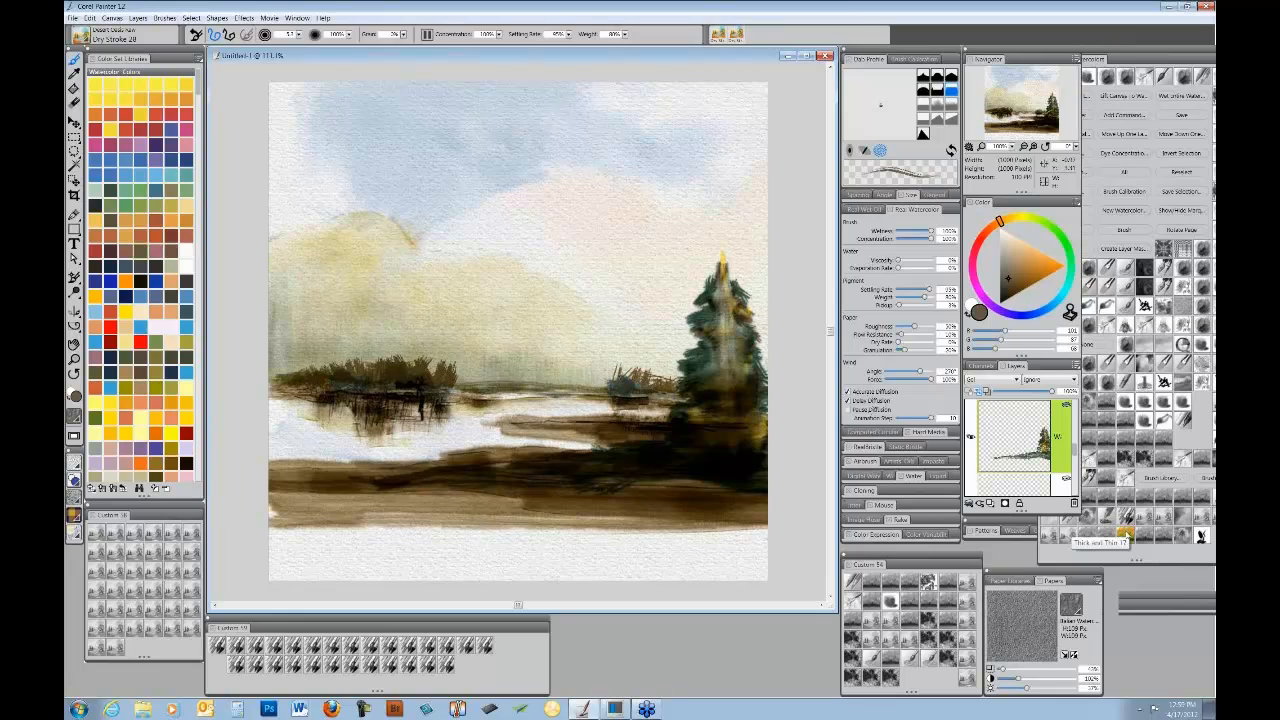
# - Using Thick and Thin 17 in black, paint the pine's thin trunk from above its tip downward and fine dark branches
pyautogui.click(1124, 535)
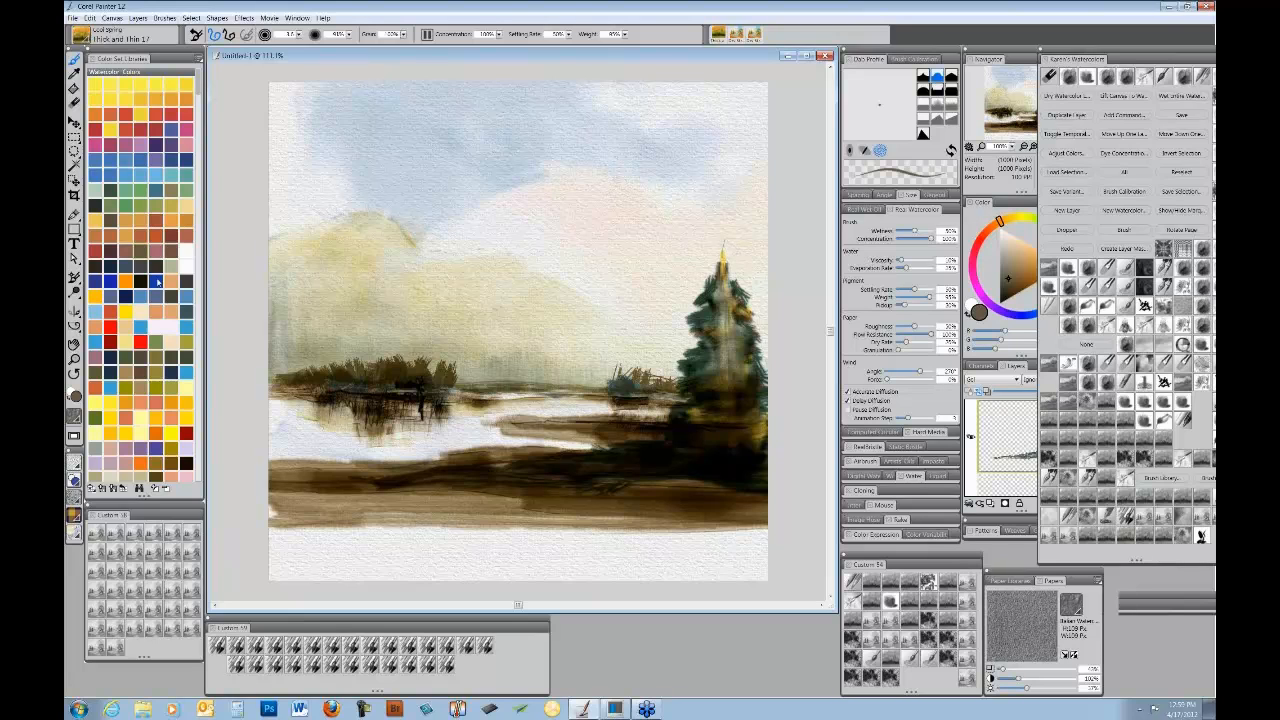
pyautogui.click(140, 283)
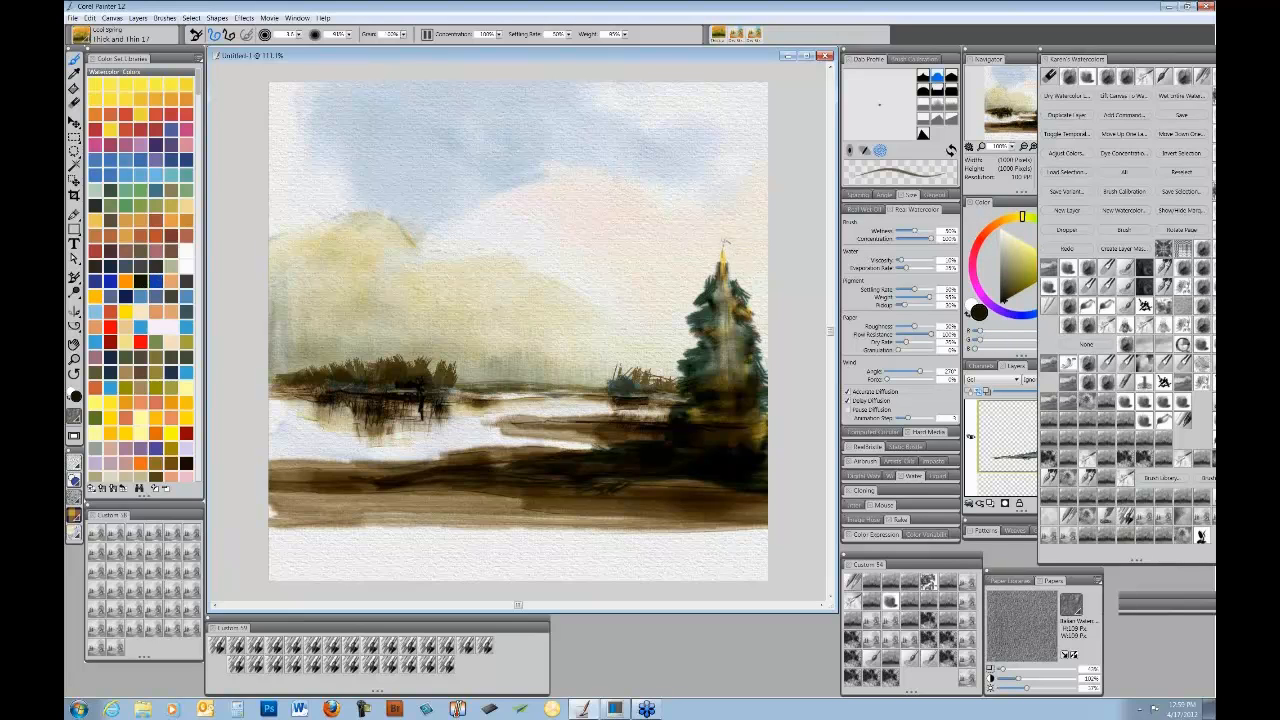
pyautogui.moveTo(725, 231)
pyautogui.mouseDown()
pyautogui.moveTo(723, 302)
pyautogui.moveTo(716, 290)
pyautogui.moveTo(742, 300)
pyautogui.moveTo(710, 320)
pyautogui.moveTo(722, 318)
pyautogui.moveTo(724, 406)
pyautogui.moveTo(722, 340)
pyautogui.moveTo(698, 358)
pyautogui.moveTo(714, 348)
pyautogui.moveTo(712, 362)
pyautogui.moveTo(723, 354)
pyautogui.moveTo(747, 382)
pyautogui.moveTo(729, 378)
pyautogui.moveTo(726, 450)
pyautogui.mouseUp()
pyautogui.moveTo(728, 385)
pyautogui.mouseDown()
pyautogui.moveTo(723, 454)
pyautogui.moveTo(726, 436)
pyautogui.mouseUp()
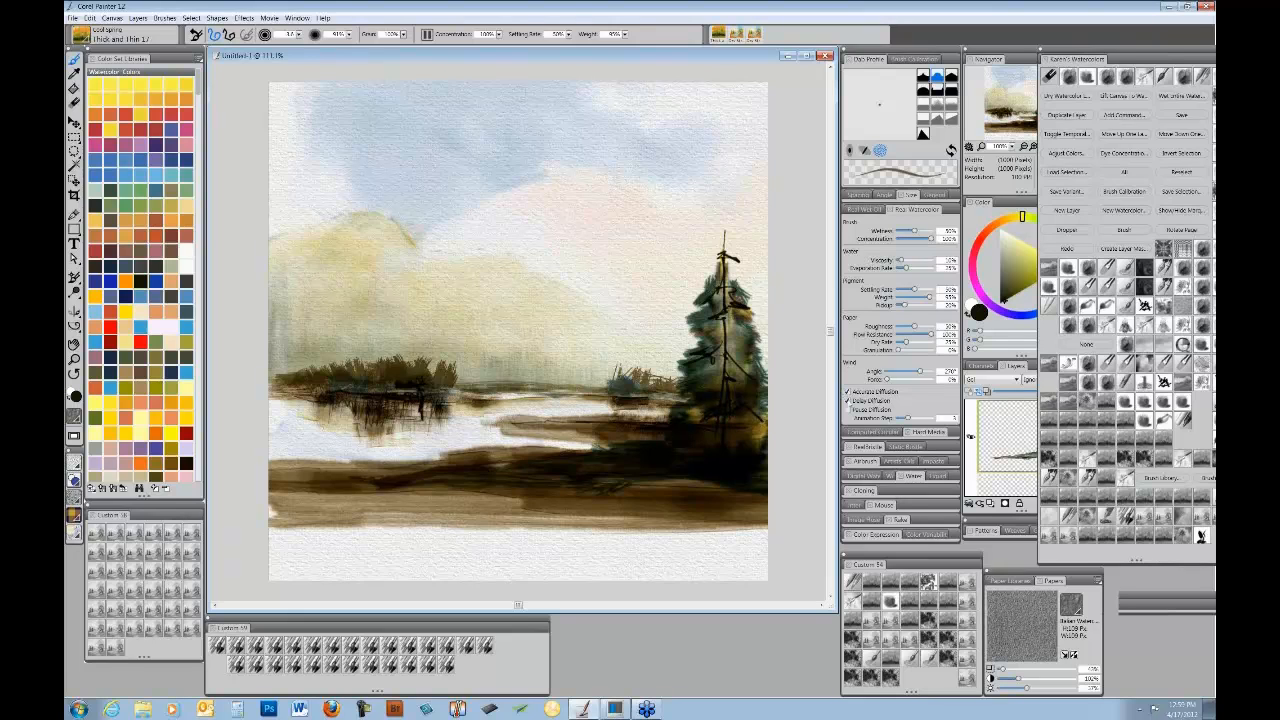
pyautogui.moveTo(703, 342); pyautogui.dragTo(715, 349)
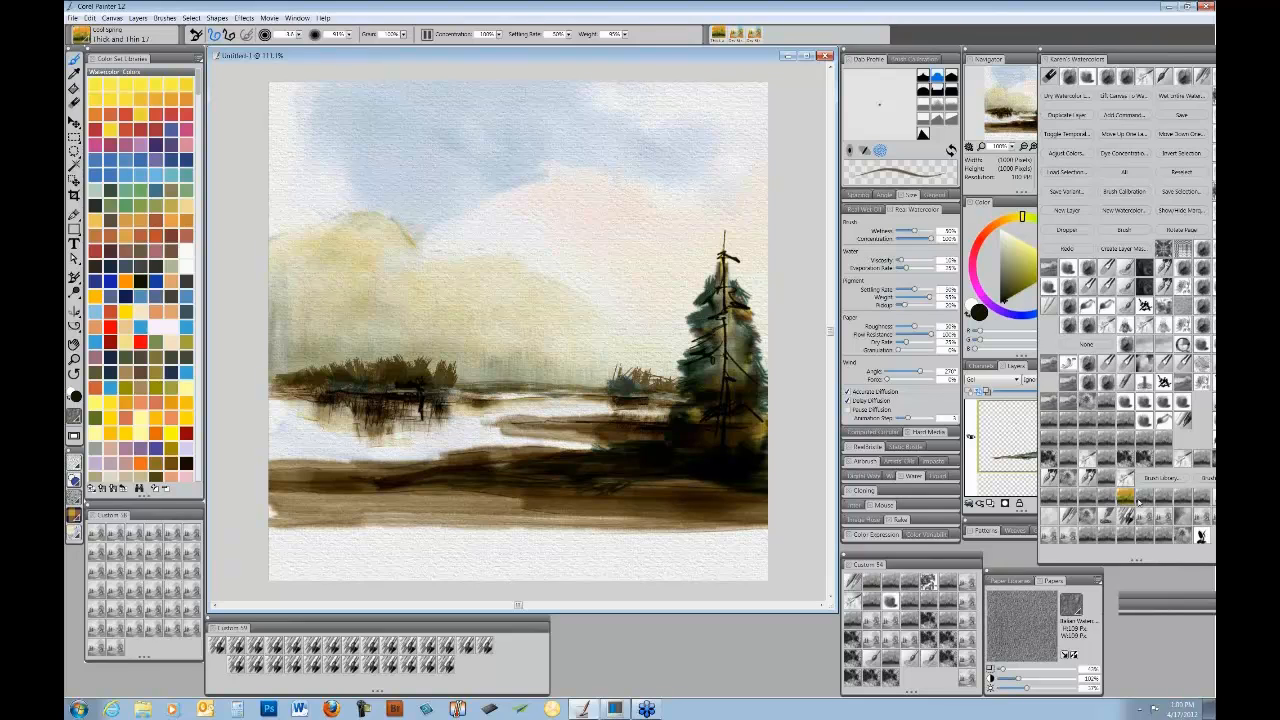
# - Using Thick and Thin 11, streak light lines through the pine's trunk and branches and along the bank beneath it
pyautogui.click(1163, 537)
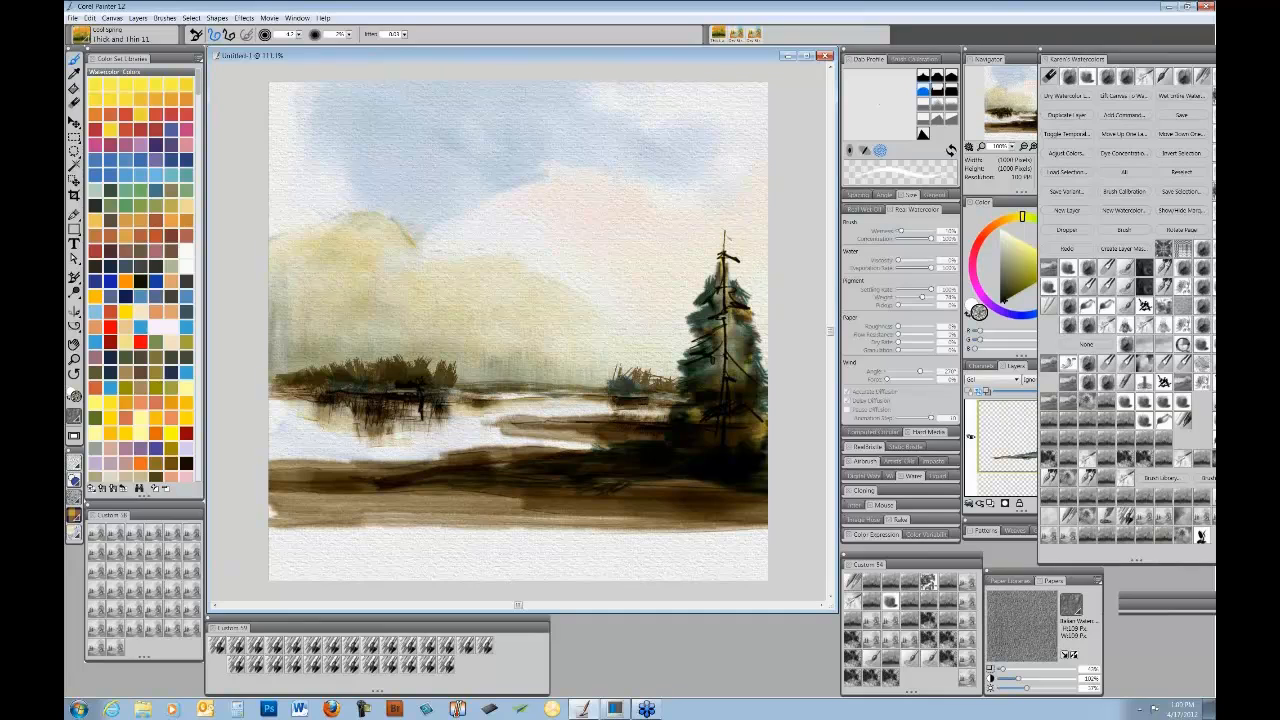
pyautogui.moveTo(724, 262)
pyautogui.mouseDown()
pyautogui.moveTo(732, 324)
pyautogui.moveTo(684, 384)
pyautogui.moveTo(735, 375)
pyautogui.moveTo(763, 389)
pyautogui.moveTo(727, 457)
pyautogui.moveTo(749, 449)
pyautogui.mouseUp()
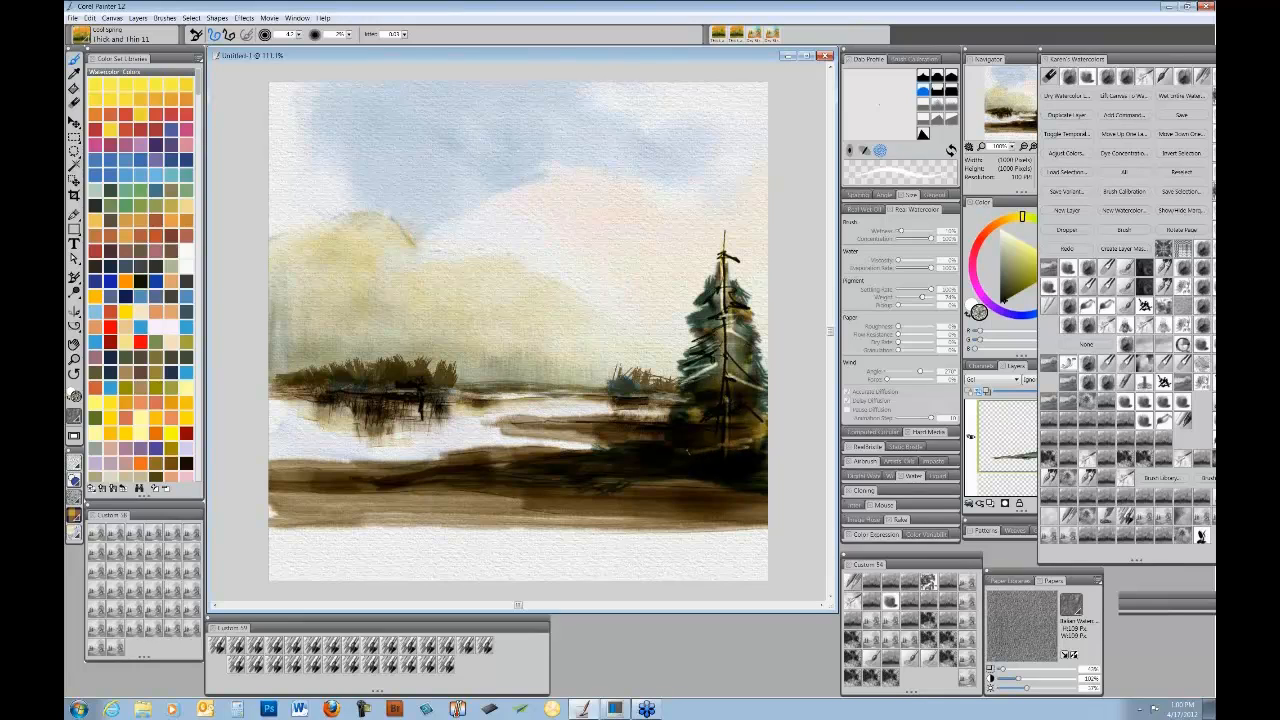
pyautogui.moveTo(638, 454); pyautogui.dragTo(488, 477)
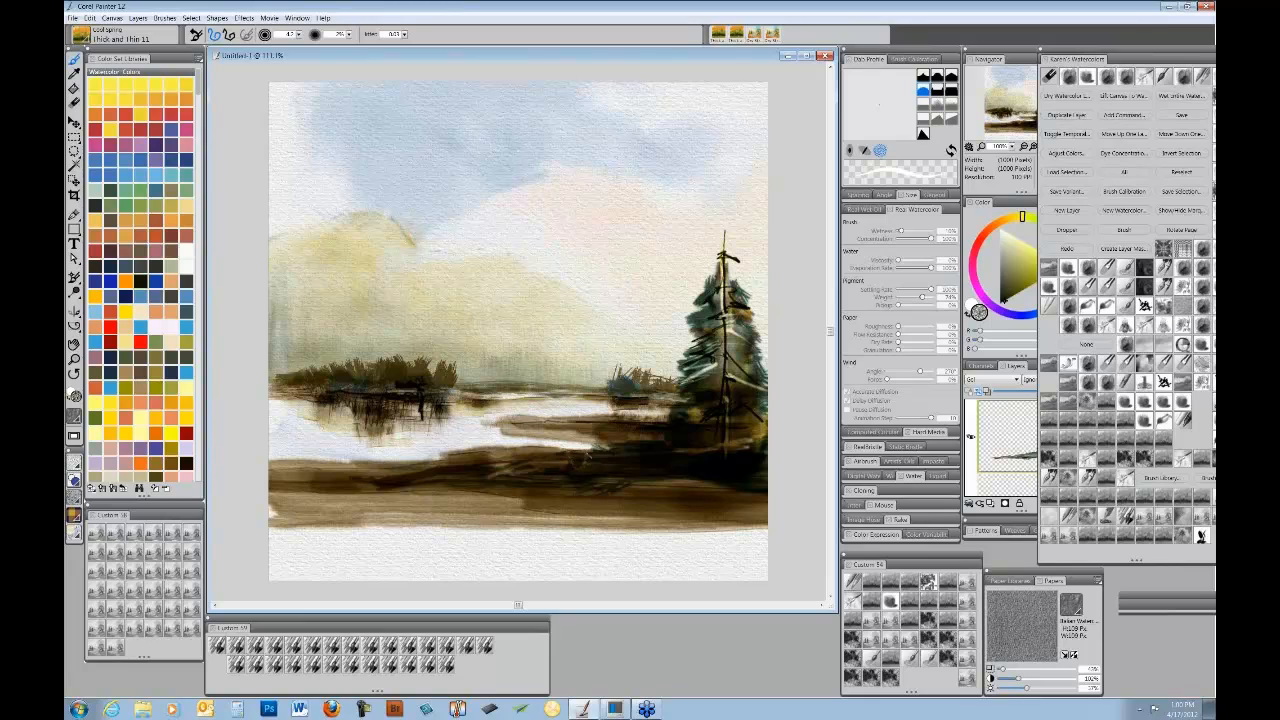
pyautogui.moveTo(682, 459)
pyautogui.mouseDown()
pyautogui.moveTo(768, 465)
pyautogui.moveTo(701, 460)
pyautogui.mouseUp()
pyautogui.moveTo(727, 369); pyautogui.dragTo(726, 404)
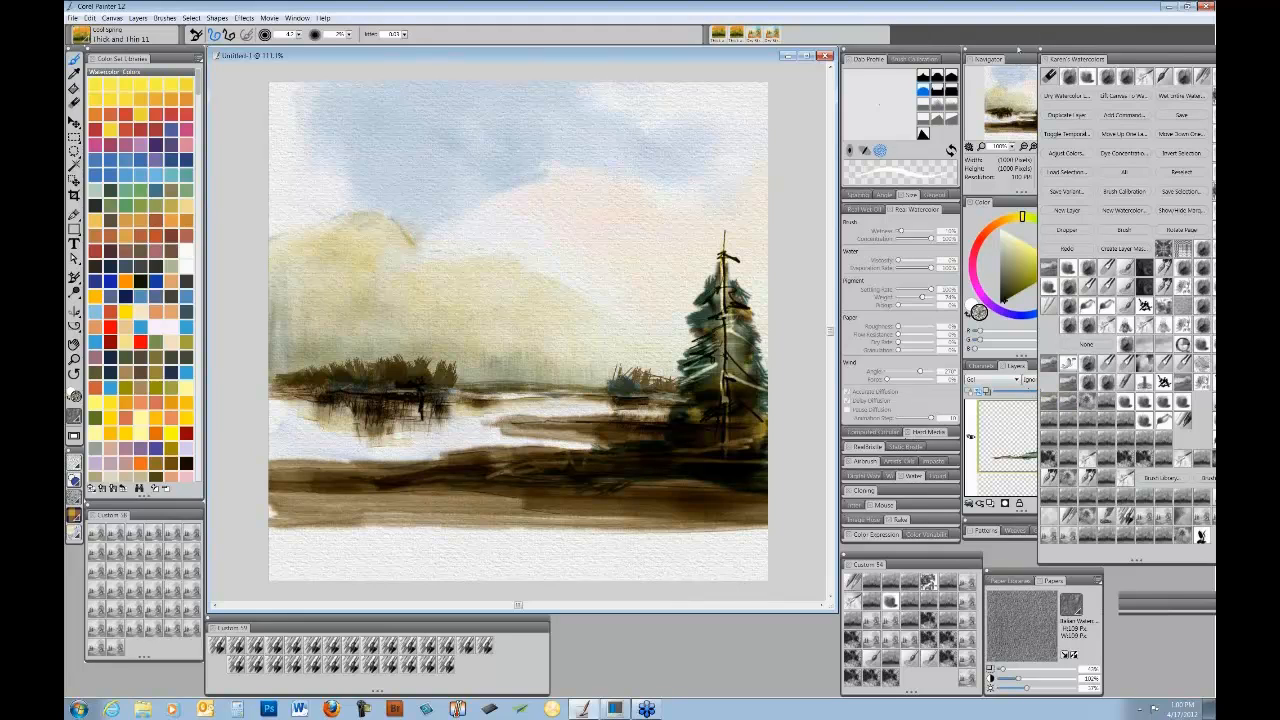
# - Sample the pine's dark green and soften the foliage edges on both sides with Wet into Wet-3 pkup strokes
pyautogui.click(1018, 49)
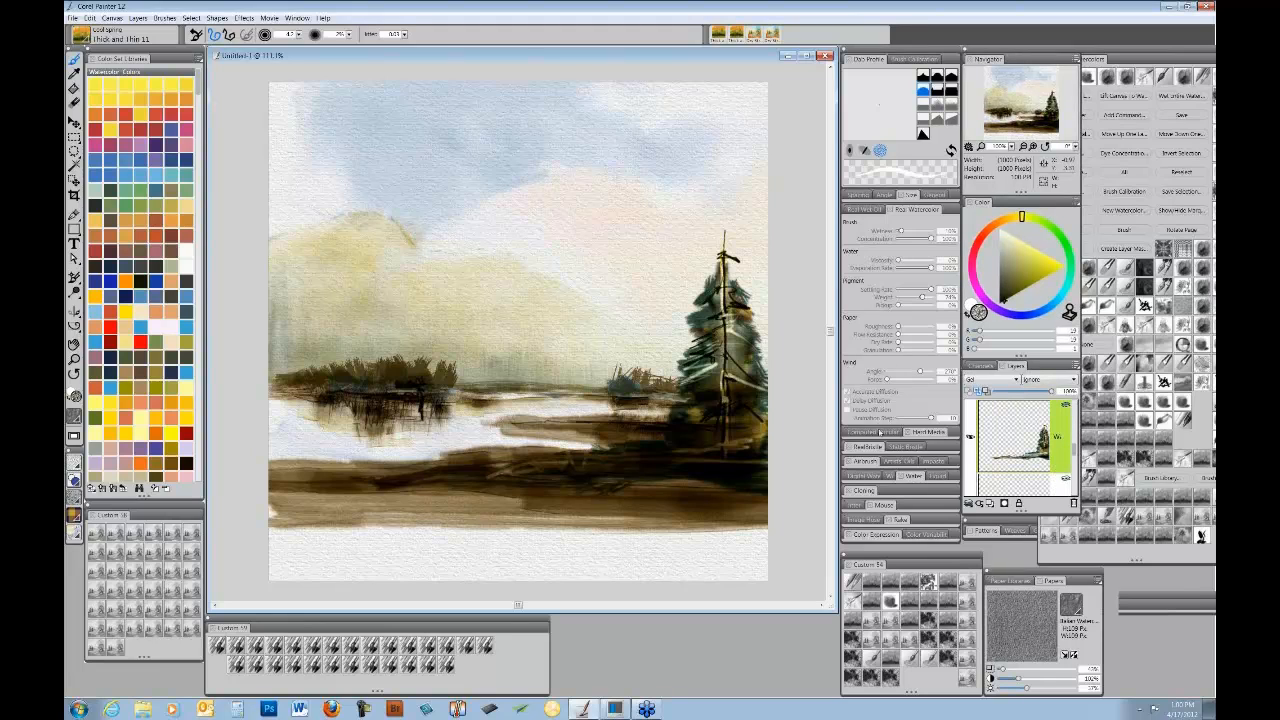
pyautogui.click(910, 582)
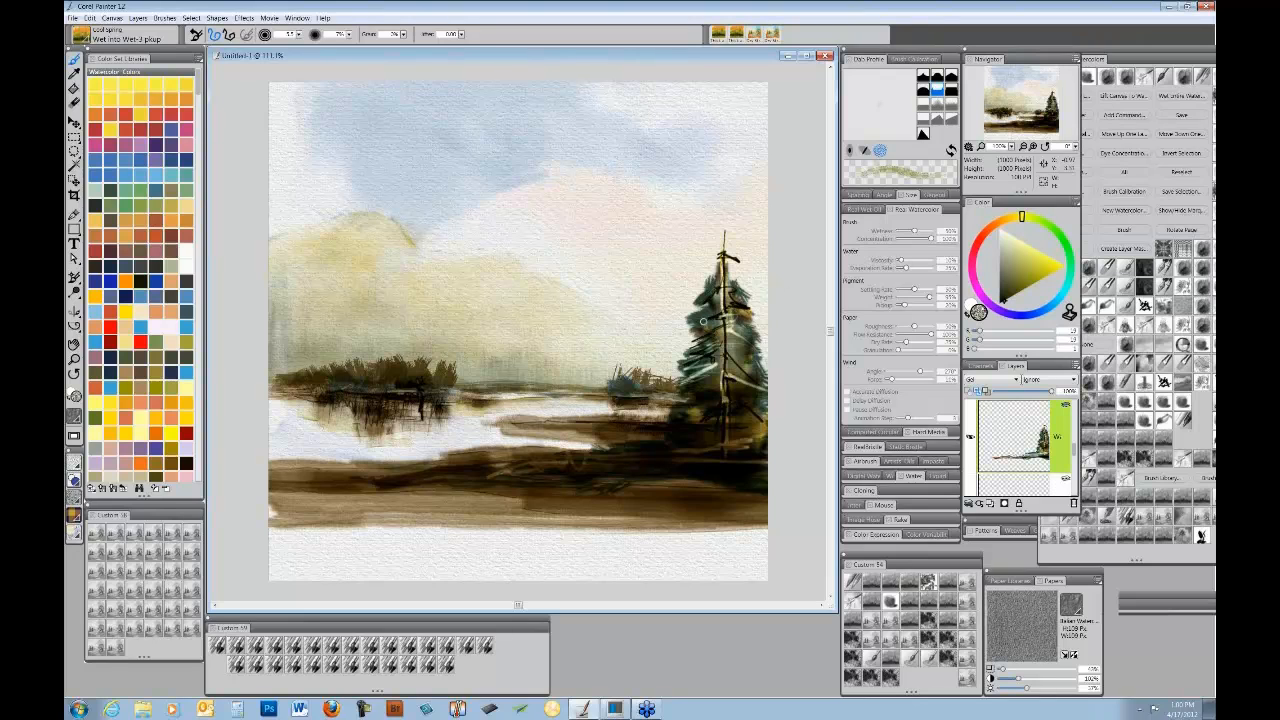
pyautogui.moveTo(677, 313); pyautogui.dragTo(684, 313)
pyautogui.press('d')
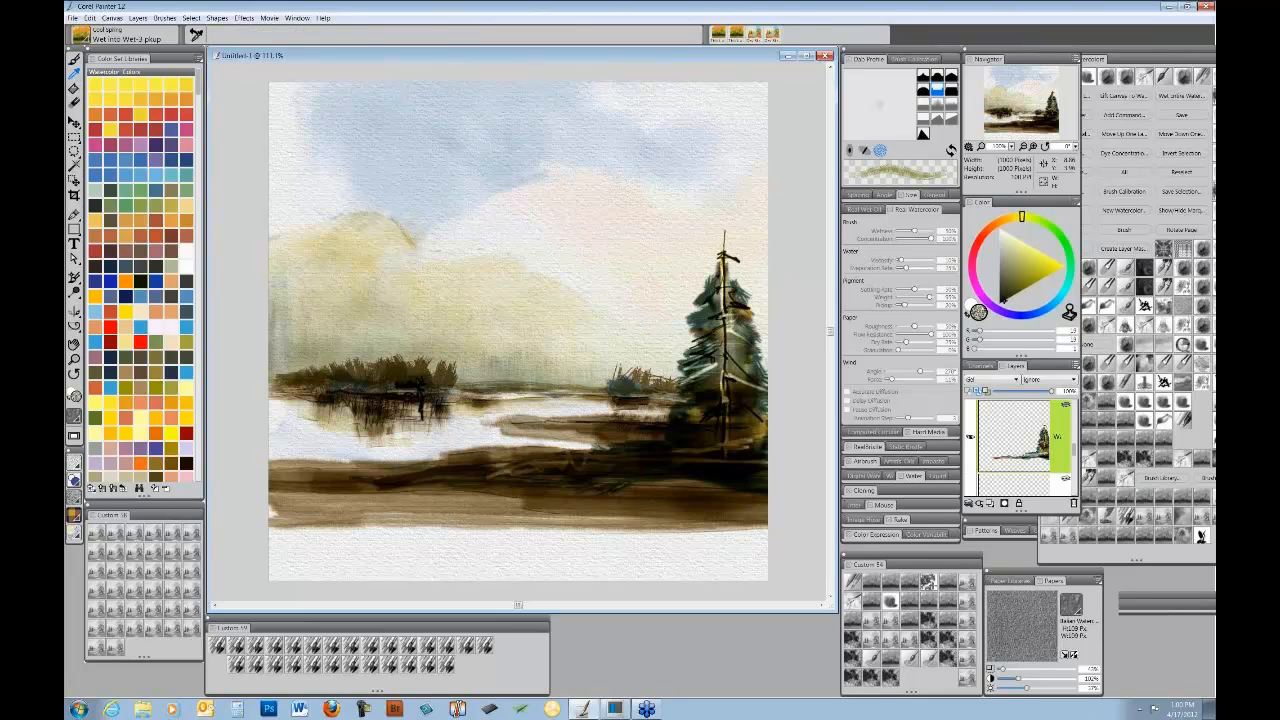
pyautogui.click(700, 289)
pyautogui.press('b')
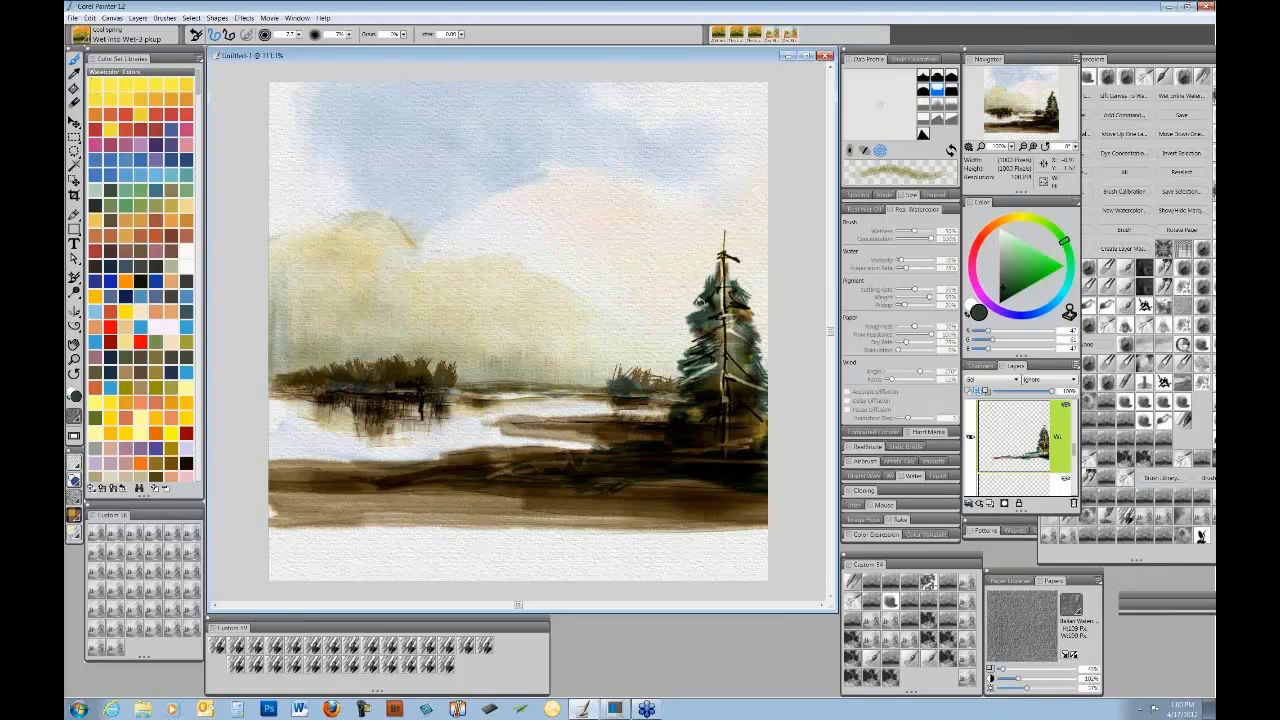
pyautogui.moveTo(702, 301); pyautogui.dragTo(699, 303)
pyautogui.moveTo(752, 327)
pyautogui.mouseDown()
pyautogui.moveTo(765, 342)
pyautogui.moveTo(681, 342)
pyautogui.moveTo(682, 365)
pyautogui.mouseUp()
pyautogui.moveTo(696, 320); pyautogui.dragTo(684, 340)
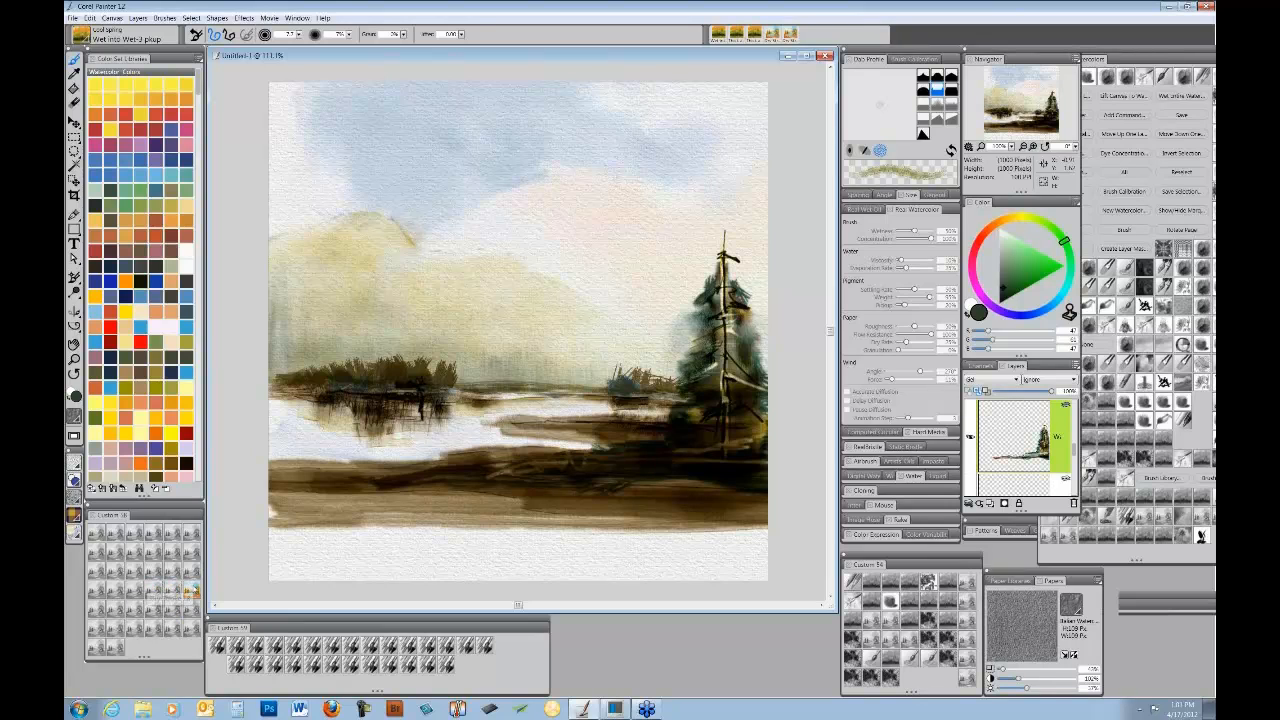
# - Using Dry Stroke 18 in dark green, widen the pine with ragged branches from its upper part down to the base
pyautogui.click(192, 590)
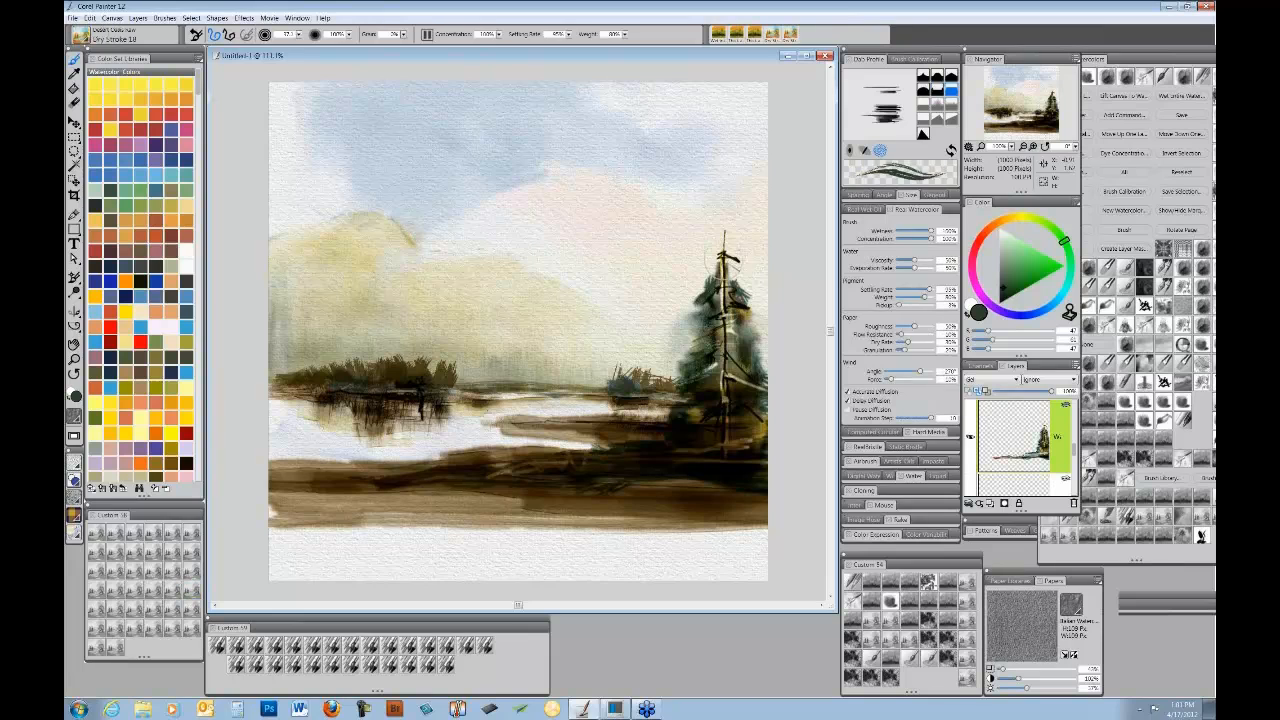
pyautogui.moveTo(690, 318)
pyautogui.mouseDown()
pyautogui.moveTo(776, 340)
pyautogui.moveTo(704, 340)
pyautogui.moveTo(682, 372)
pyautogui.moveTo(726, 342)
pyautogui.moveTo(726, 361)
pyautogui.moveTo(714, 320)
pyautogui.moveTo(754, 360)
pyautogui.moveTo(732, 370)
pyautogui.moveTo(729, 390)
pyautogui.moveTo(684, 400)
pyautogui.moveTo(700, 410)
pyautogui.moveTo(754, 395)
pyautogui.moveTo(715, 396)
pyautogui.moveTo(759, 400)
pyautogui.moveTo(729, 408)
pyautogui.moveTo(762, 425)
pyautogui.moveTo(684, 428)
pyautogui.moveTo(752, 434)
pyautogui.mouseUp()
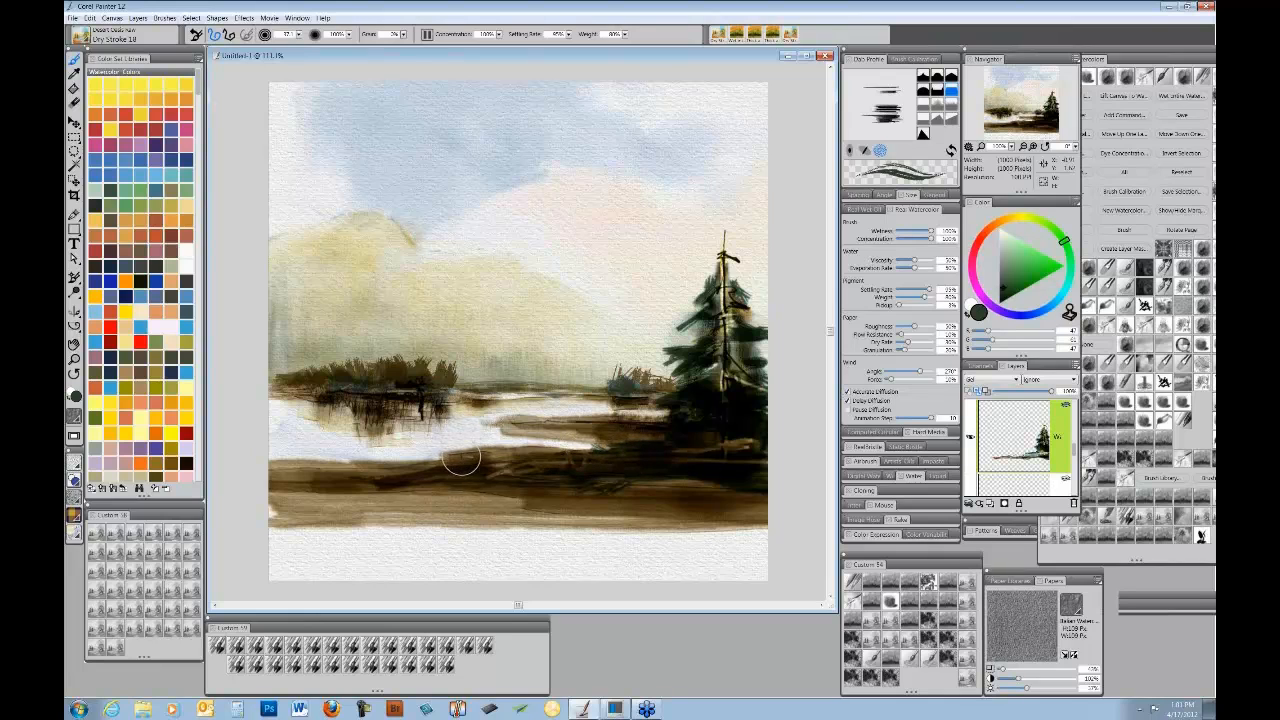
# - Try Dry Stroke 18 strokes at the bank's far end away from the pine, and undo them
pyautogui.moveTo(458, 392); pyautogui.dragTo(465, 454)
pyautogui.hotkey('ctrl', 'z')
pyautogui.hotkey('ctrl', 'z')
pyautogui.hotkey('ctrl', 'z')
pyautogui.hotkey('ctrl', 'z')
pyautogui.hotkey('ctrl', 'z')
pyautogui.hotkey('ctrl', 'z')
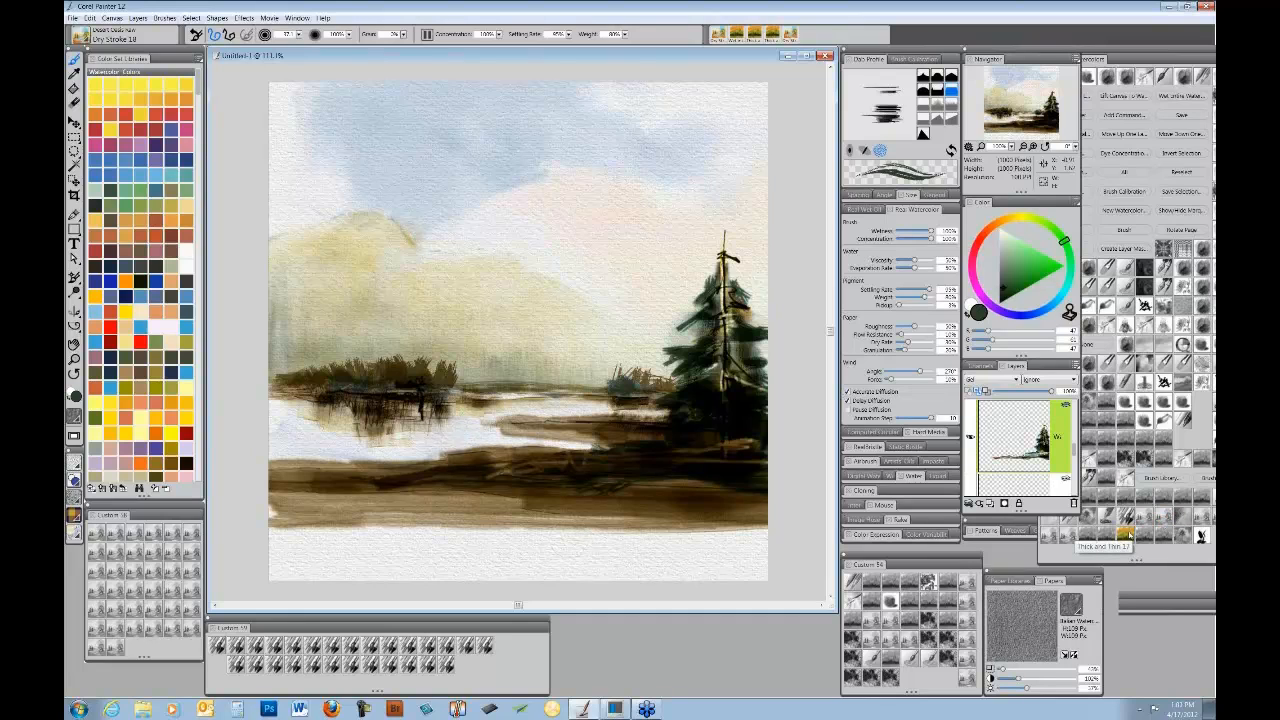
# - Using Thick and Thin 17, paint thin grass blades at the bank's tip and dark lines along its upper edge
pyautogui.click(1128, 536)
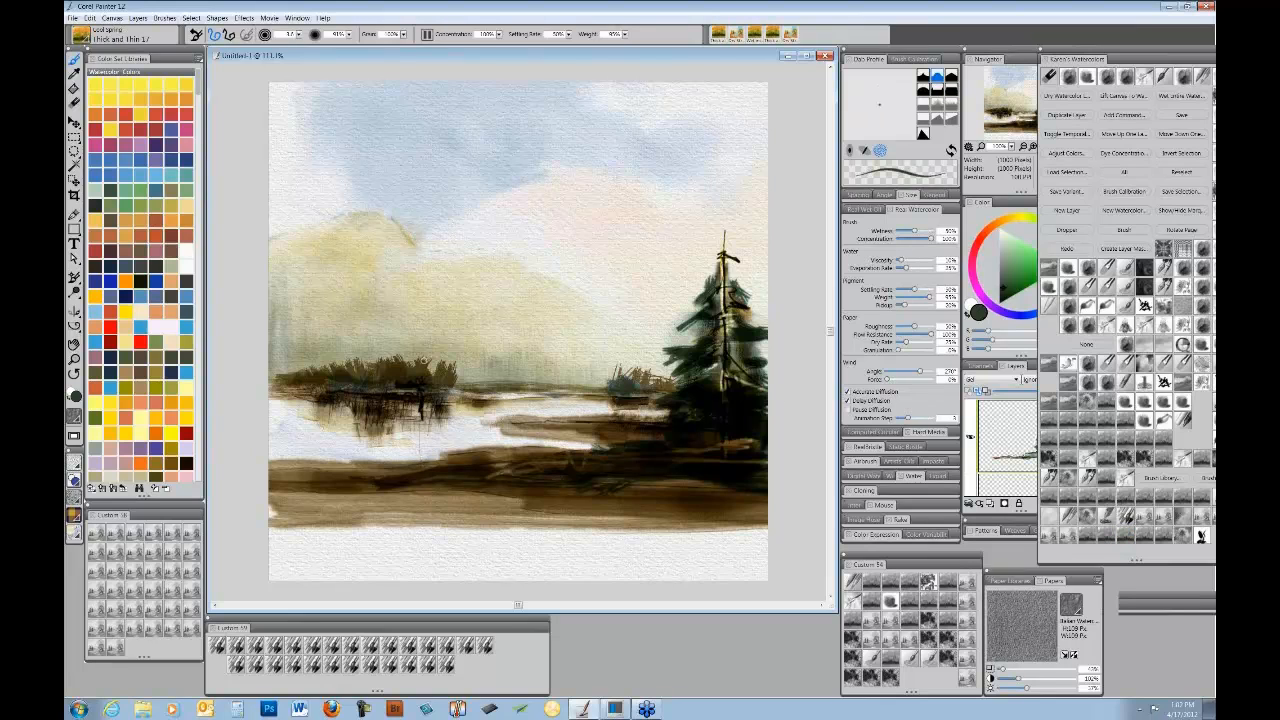
pyautogui.moveTo(426, 462); pyautogui.dragTo(440, 424)
pyautogui.hotkey('ctrl', 'z')
pyautogui.hotkey('ctrl', 'z')
pyautogui.hotkey('ctrl', 'z')
pyautogui.moveTo(474, 440)
pyautogui.mouseDown()
pyautogui.moveTo(473, 405)
pyautogui.moveTo(485, 421)
pyautogui.moveTo(468, 408)
pyautogui.mouseUp()
pyautogui.moveTo(478, 456)
pyautogui.mouseDown()
pyautogui.moveTo(488, 411)
pyautogui.moveTo(502, 445)
pyautogui.moveTo(537, 445)
pyautogui.moveTo(412, 466)
pyautogui.mouseUp()
pyautogui.moveTo(490, 454); pyautogui.dragTo(590, 464)
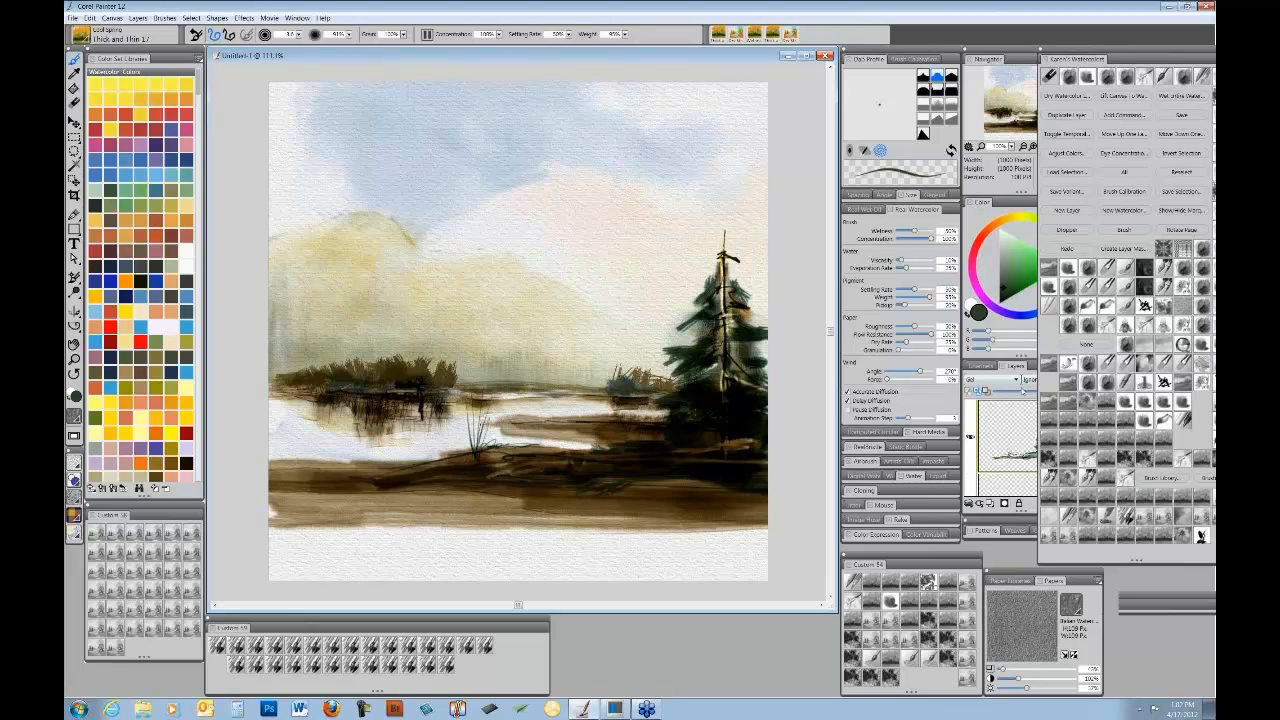
# - On the bank's layer, draw light contour lines across the foreground with Thick and Thin 11 and lower the layer's opacity
pyautogui.click(1030, 60)
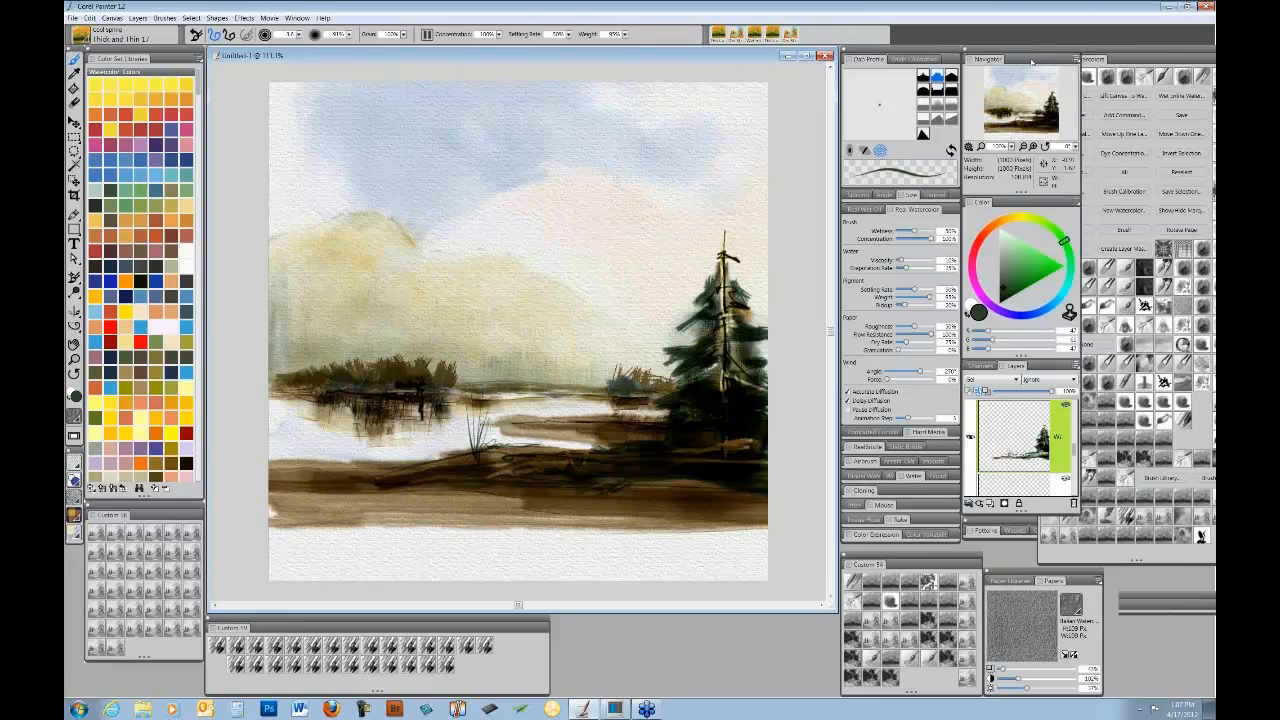
pyautogui.scroll(-3, 1077, 460)
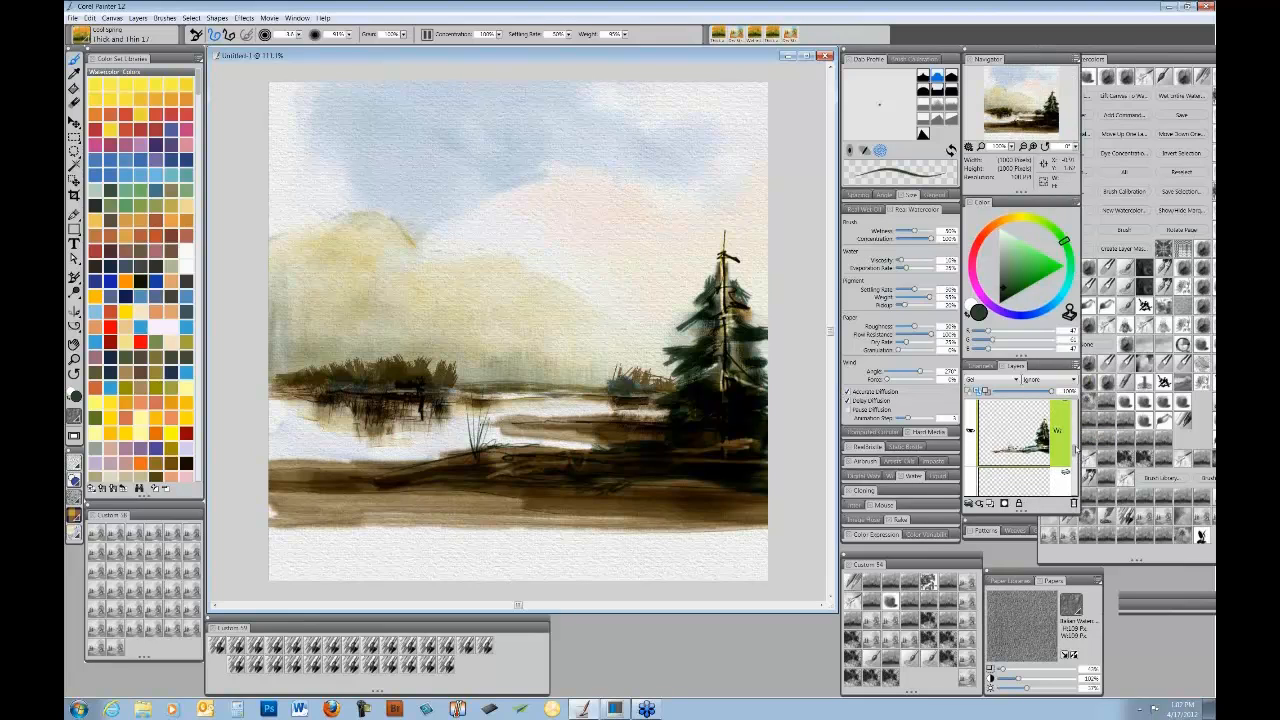
pyautogui.scroll(3, 1066, 462)
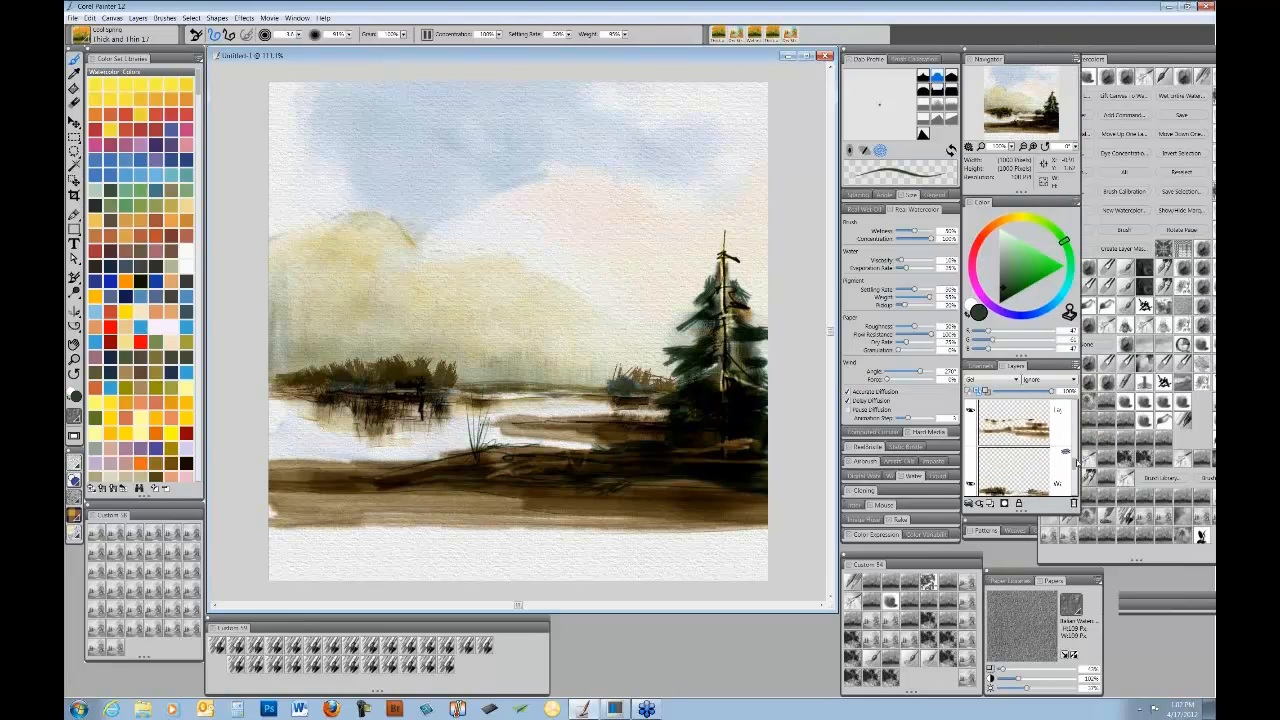
pyautogui.click(1062, 469)
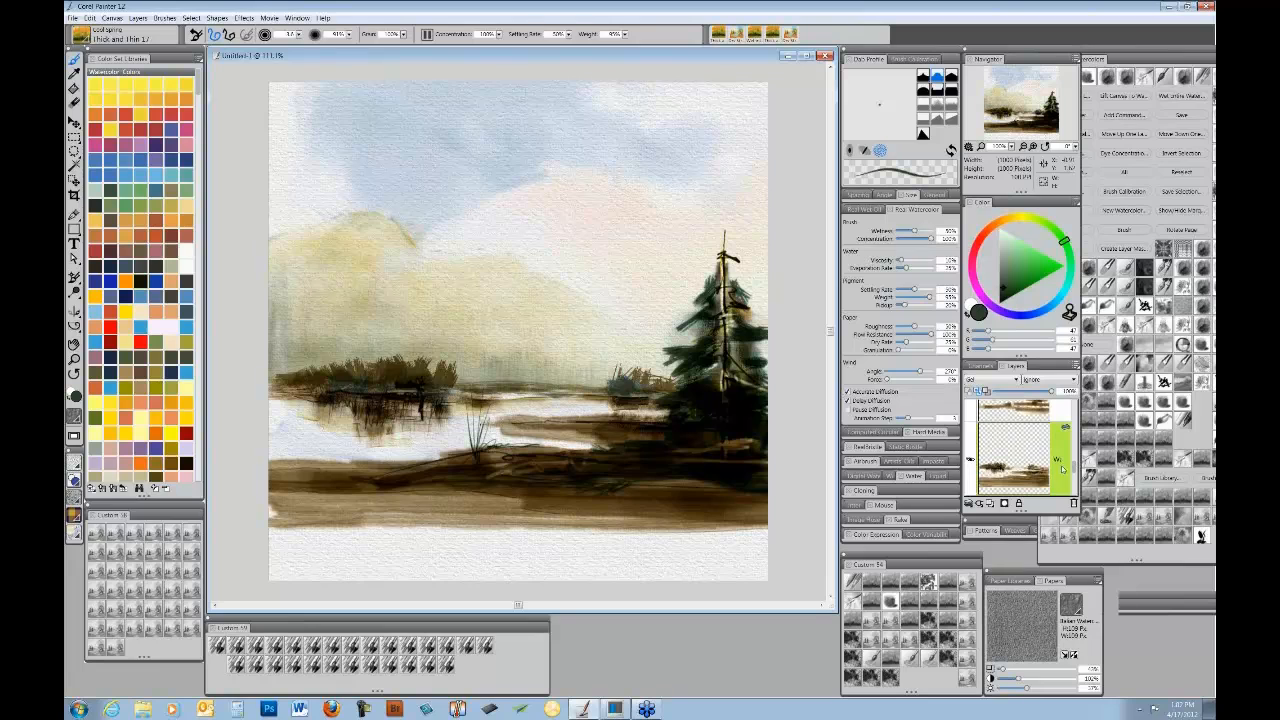
pyautogui.click(1163, 537)
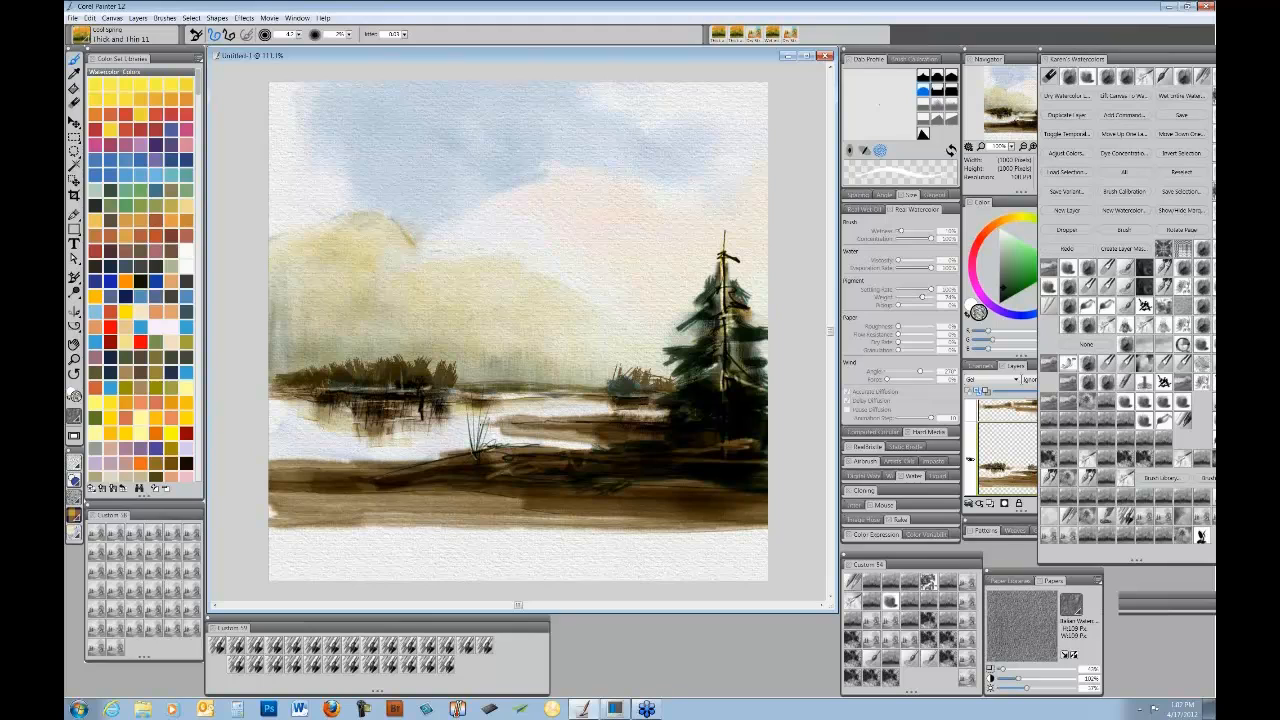
pyautogui.moveTo(430, 474)
pyautogui.mouseDown()
pyautogui.moveTo(288, 469)
pyautogui.moveTo(404, 467)
pyautogui.mouseUp()
pyautogui.moveTo(732, 488)
pyautogui.mouseDown()
pyautogui.moveTo(436, 505)
pyautogui.moveTo(694, 491)
pyautogui.moveTo(770, 506)
pyautogui.mouseUp()
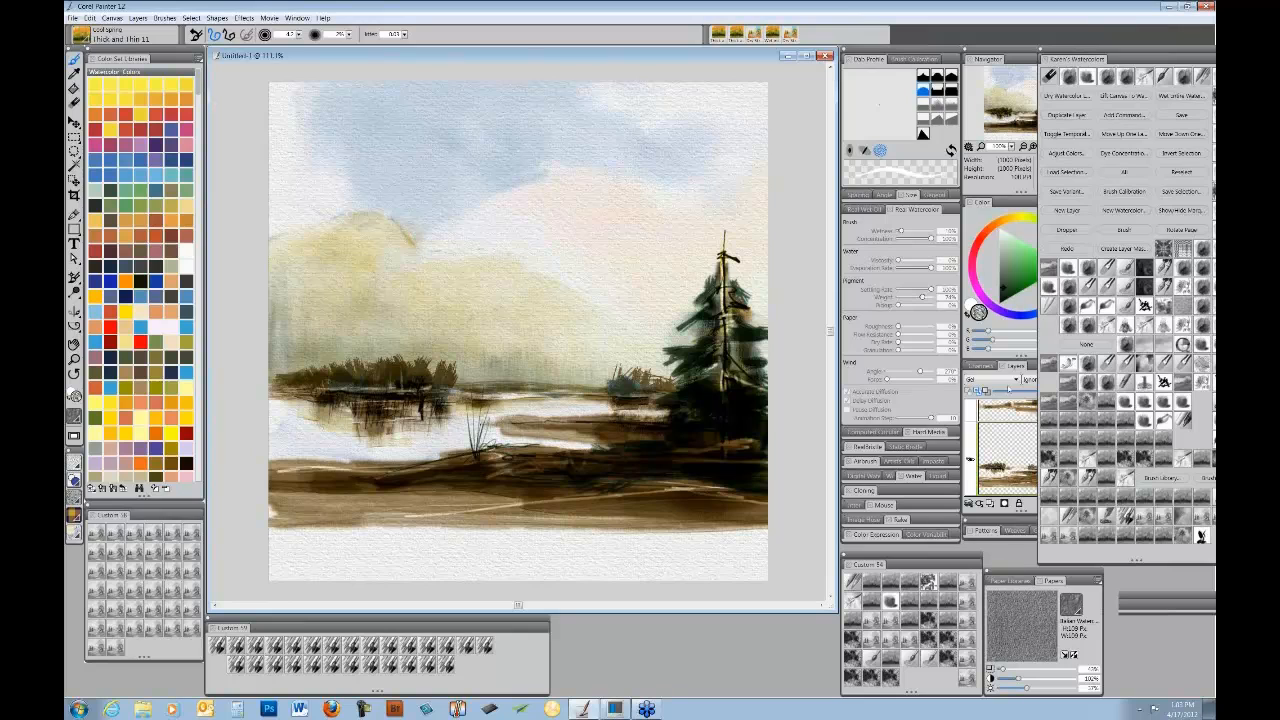
pyautogui.click(1013, 391)
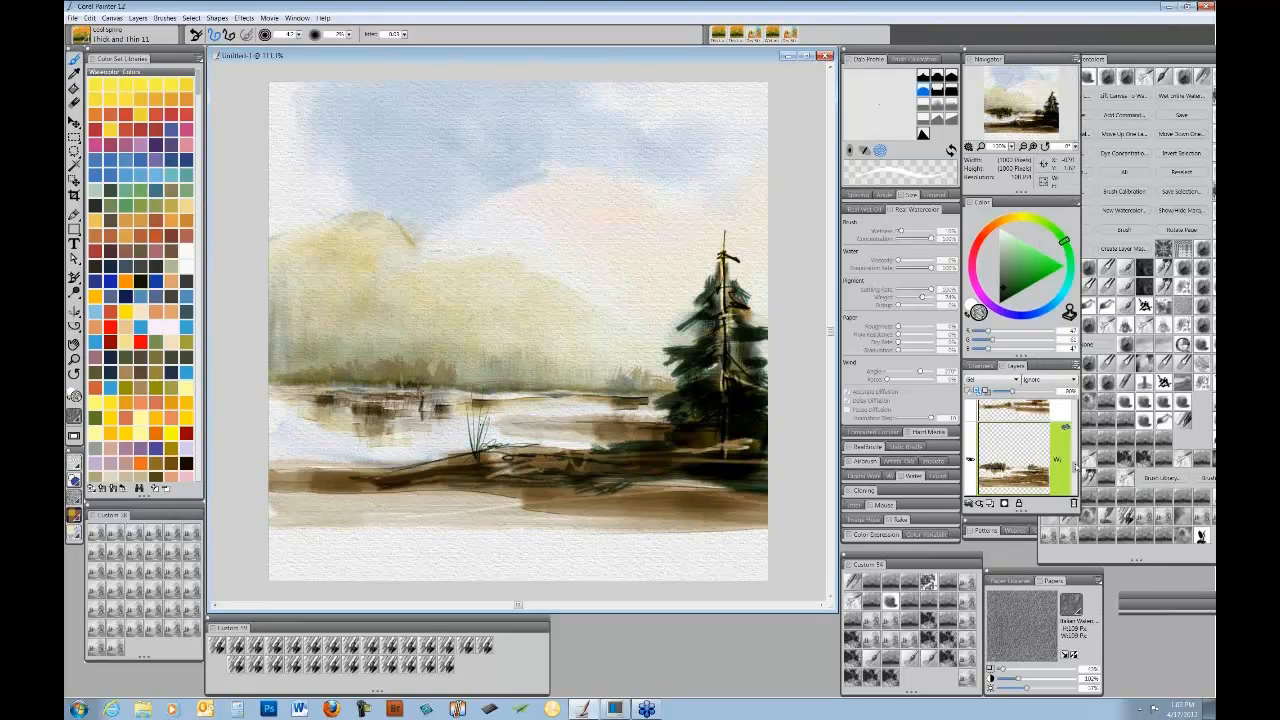
# - On the pine tree's layer, add light Thick and Thin 11 strokes through the lower branches
pyautogui.moveTo(1077, 462); pyautogui.dragTo(1077, 451)
pyautogui.click(1061, 441)
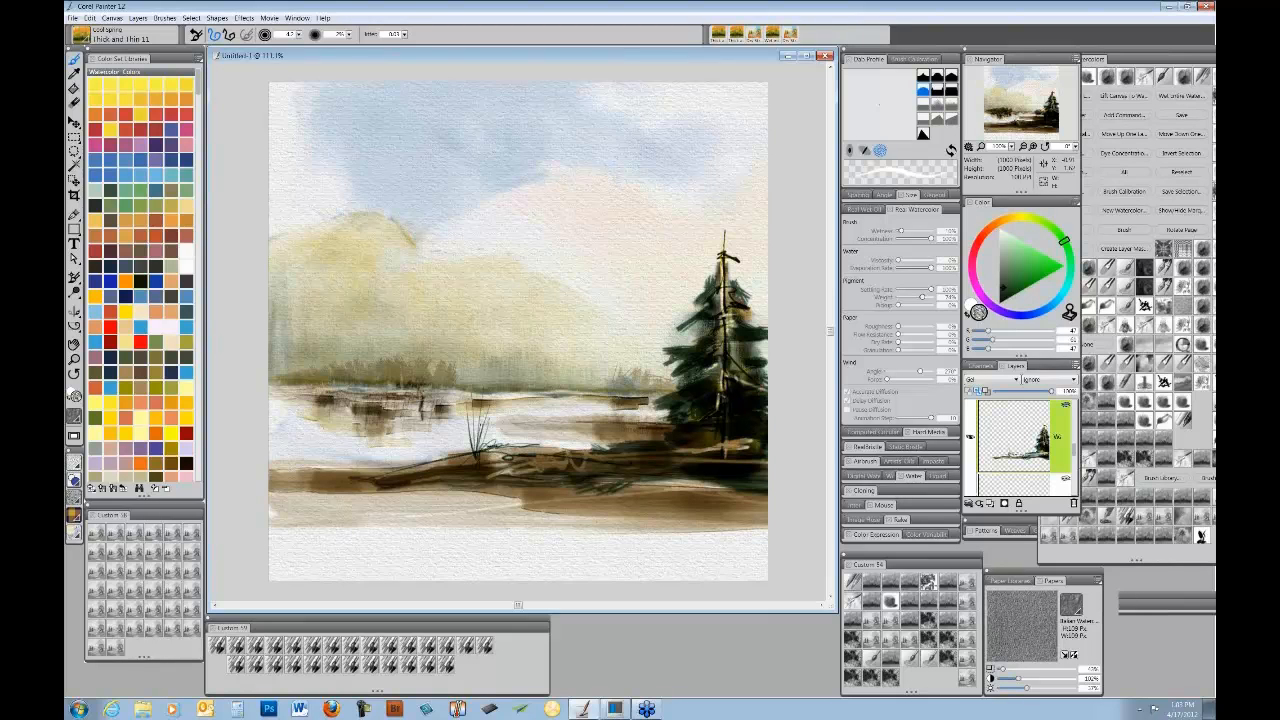
pyautogui.moveTo(723, 392); pyautogui.dragTo(695, 418)
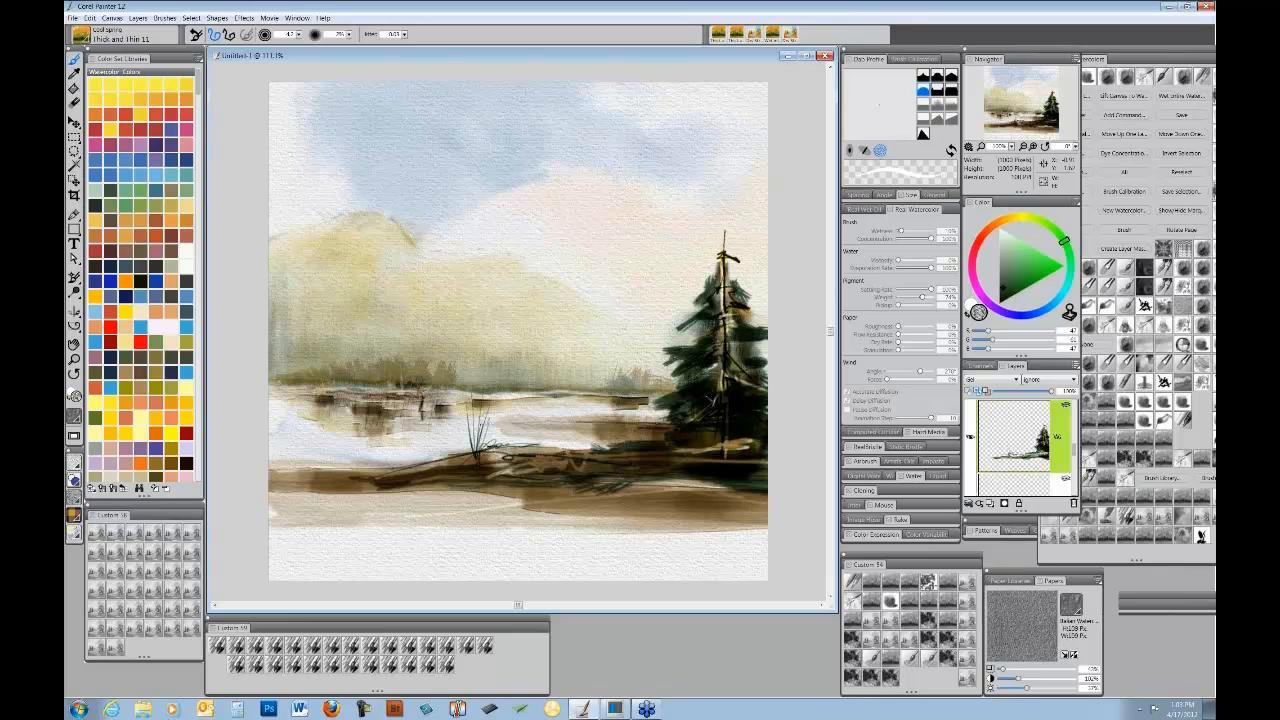
pyautogui.moveTo(713, 418); pyautogui.dragTo(684, 402)
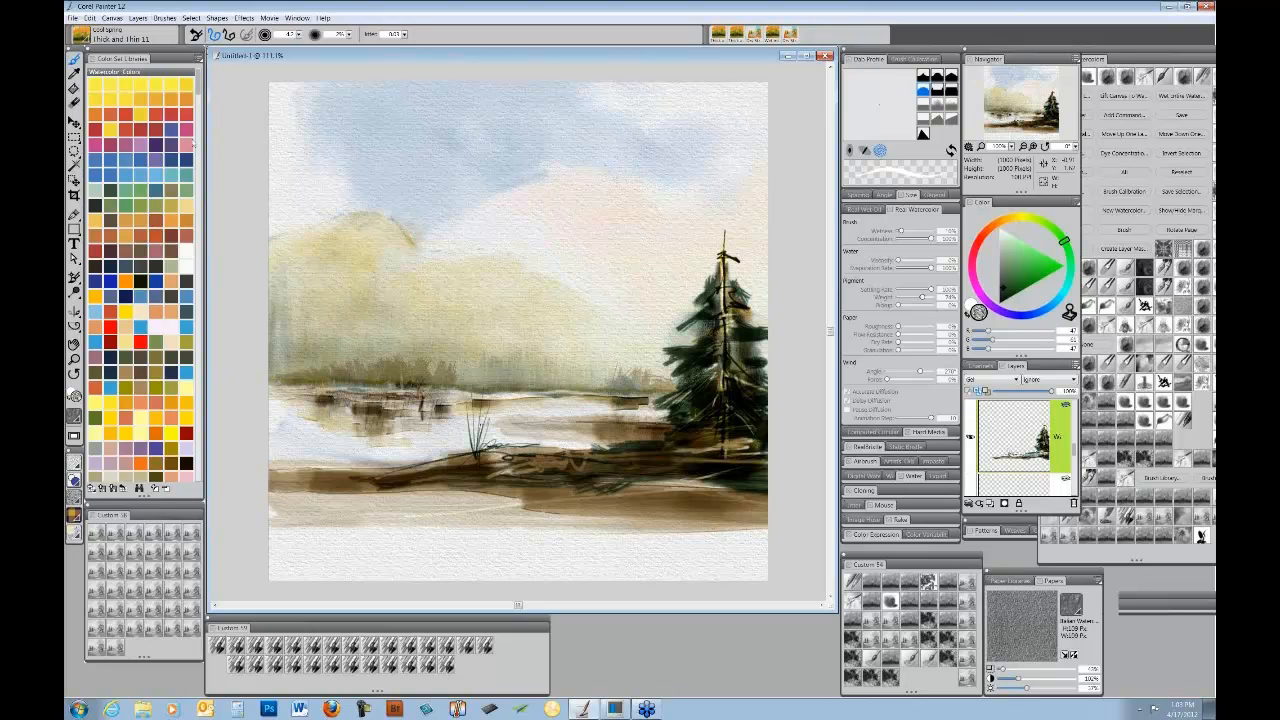
# - Select the Wet into Wet-3 pkup brush and make the foreground bank's layer active
pyautogui.click(74, 196)
pyautogui.click(912, 579)
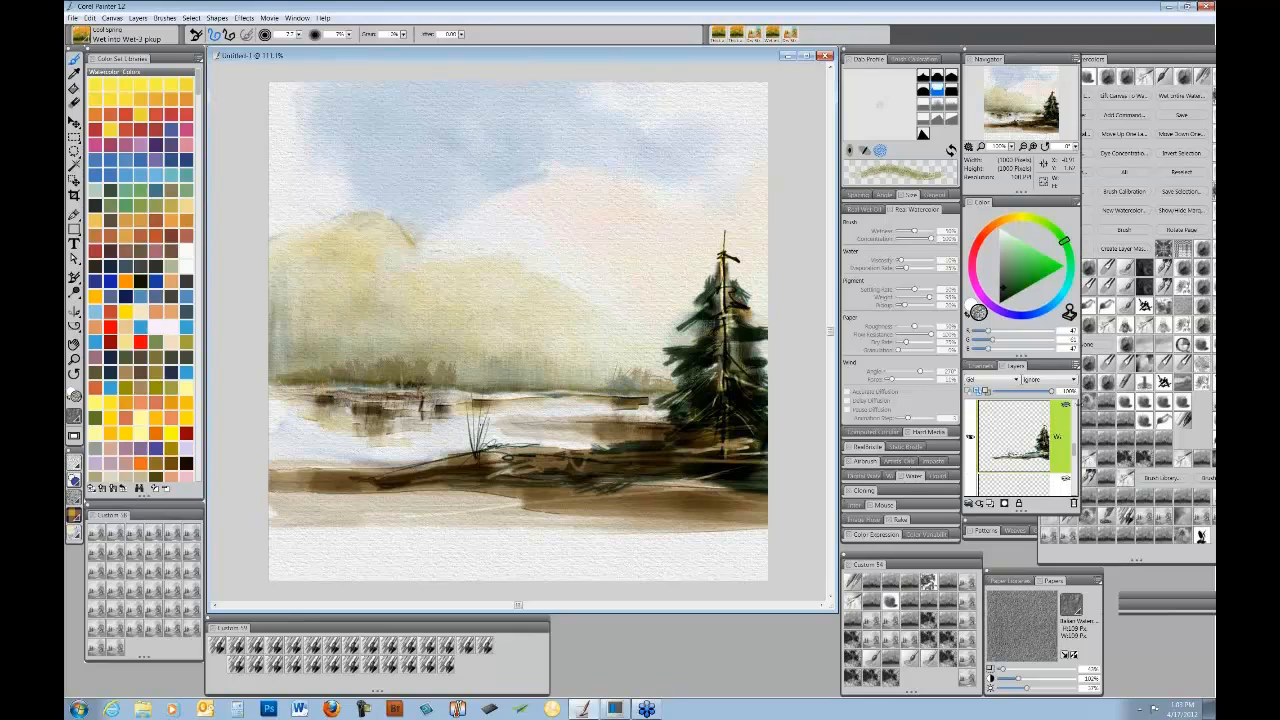
pyautogui.moveTo(1074, 450)
pyautogui.mouseDown()
pyautogui.moveTo(1076, 463)
pyautogui.moveTo(1065, 452)
pyautogui.mouseUp()
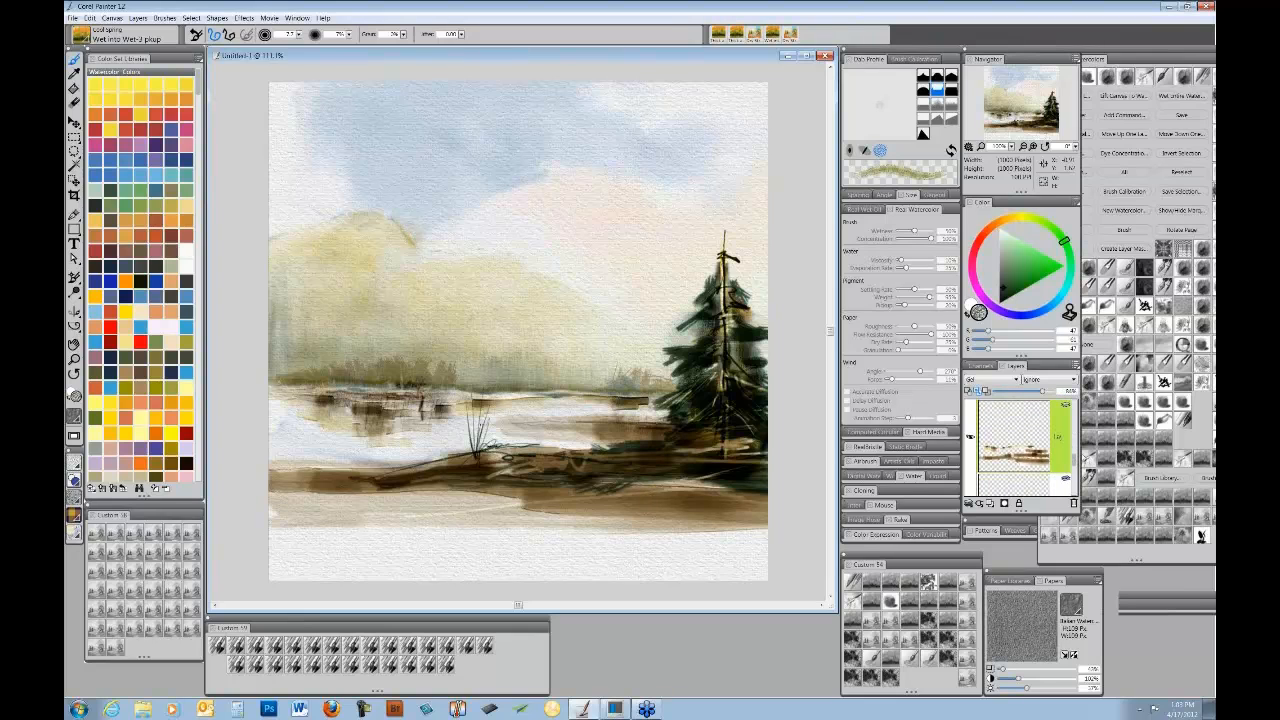
pyautogui.moveTo(1075, 461); pyautogui.dragTo(1079, 470)
pyautogui.click(1060, 476)
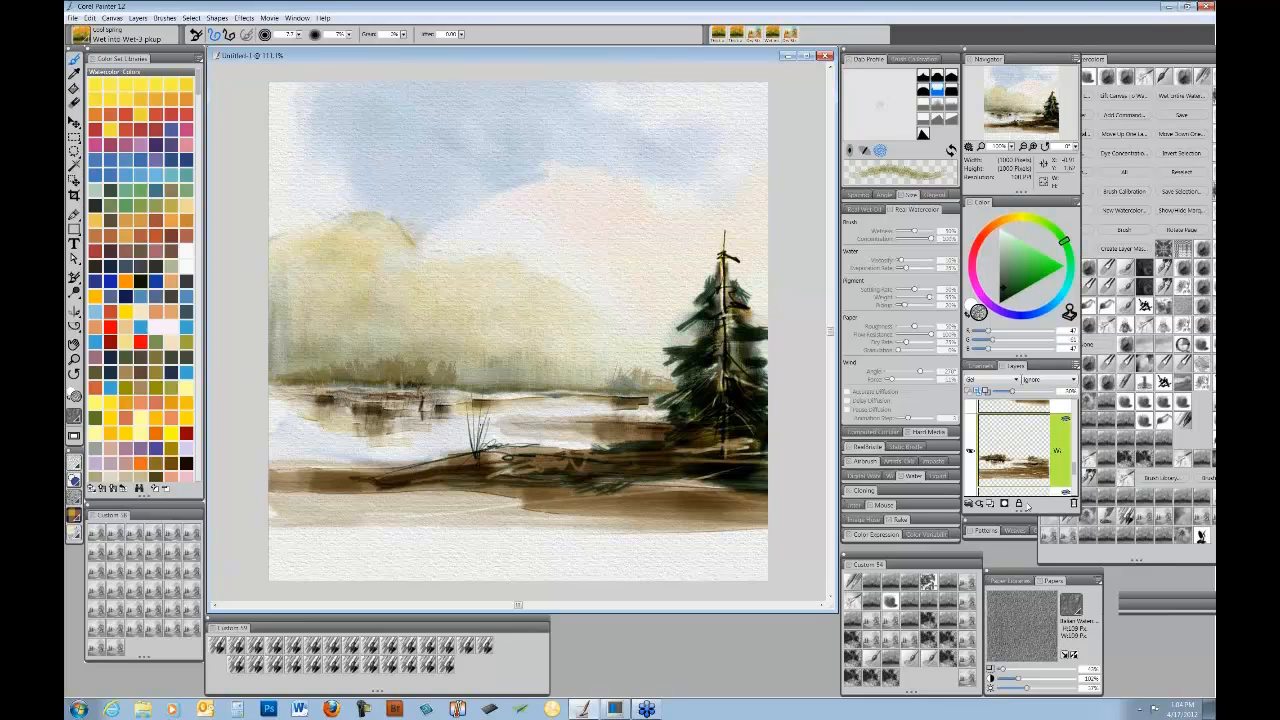
# - Set the brush's water wind force to 100% and choose dark gray as the painting color
pyautogui.click(928, 210)
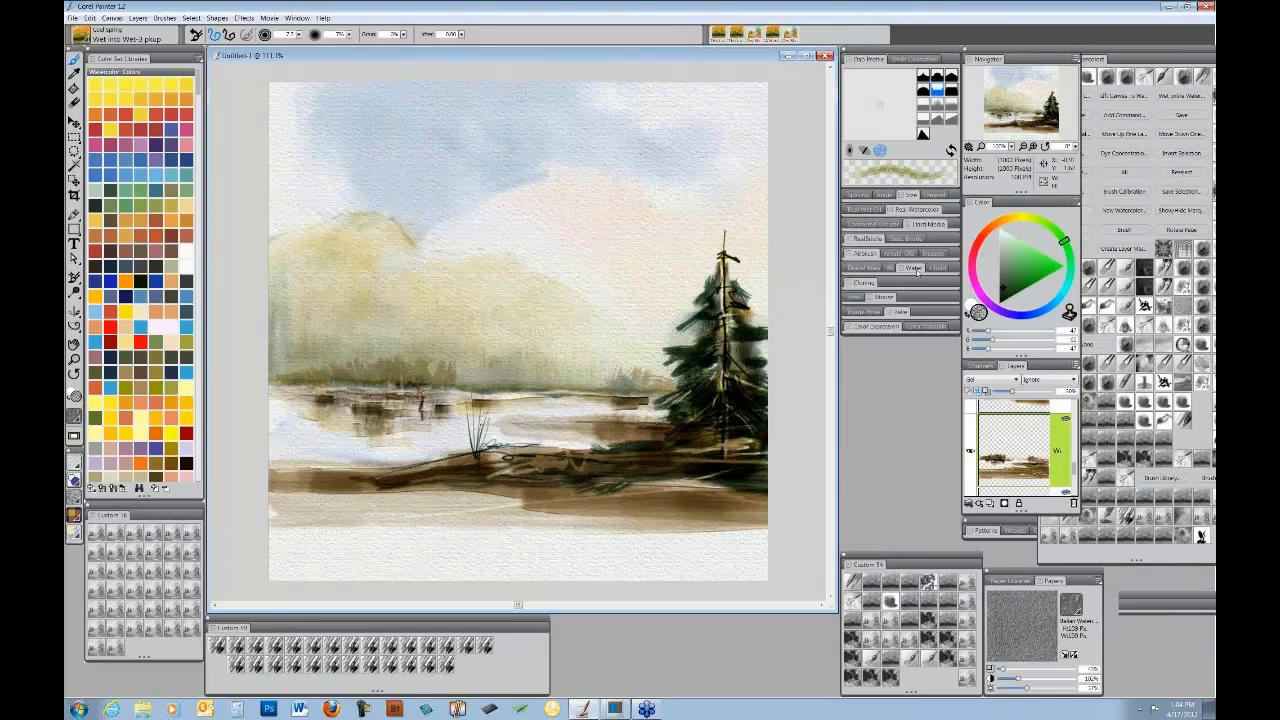
pyautogui.click(916, 270)
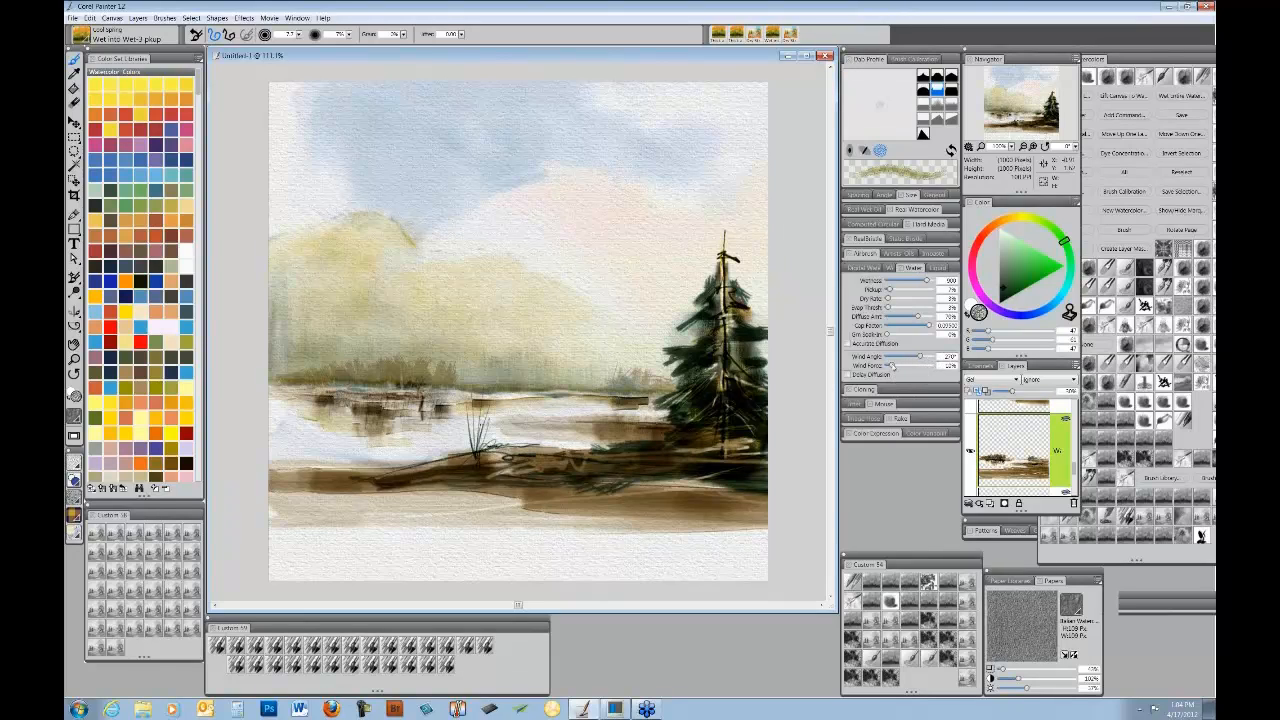
pyautogui.moveTo(892, 366); pyautogui.dragTo(933, 366)
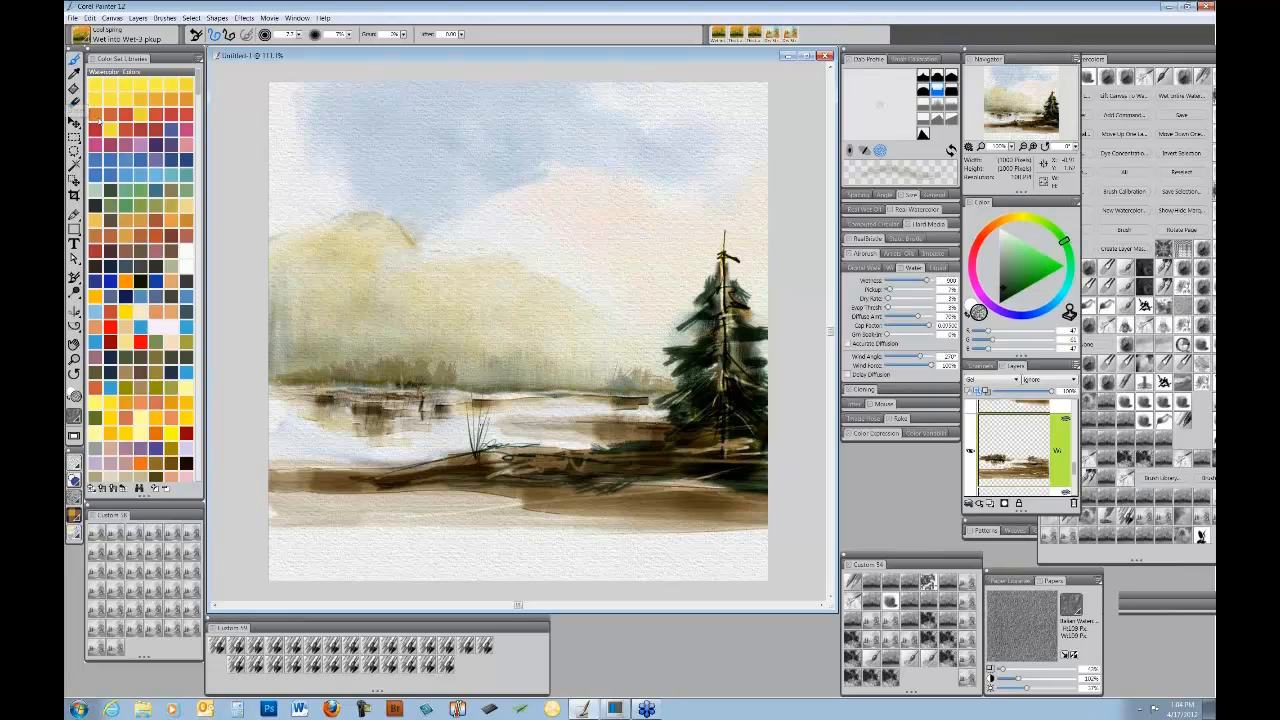
pyautogui.click(140, 266)
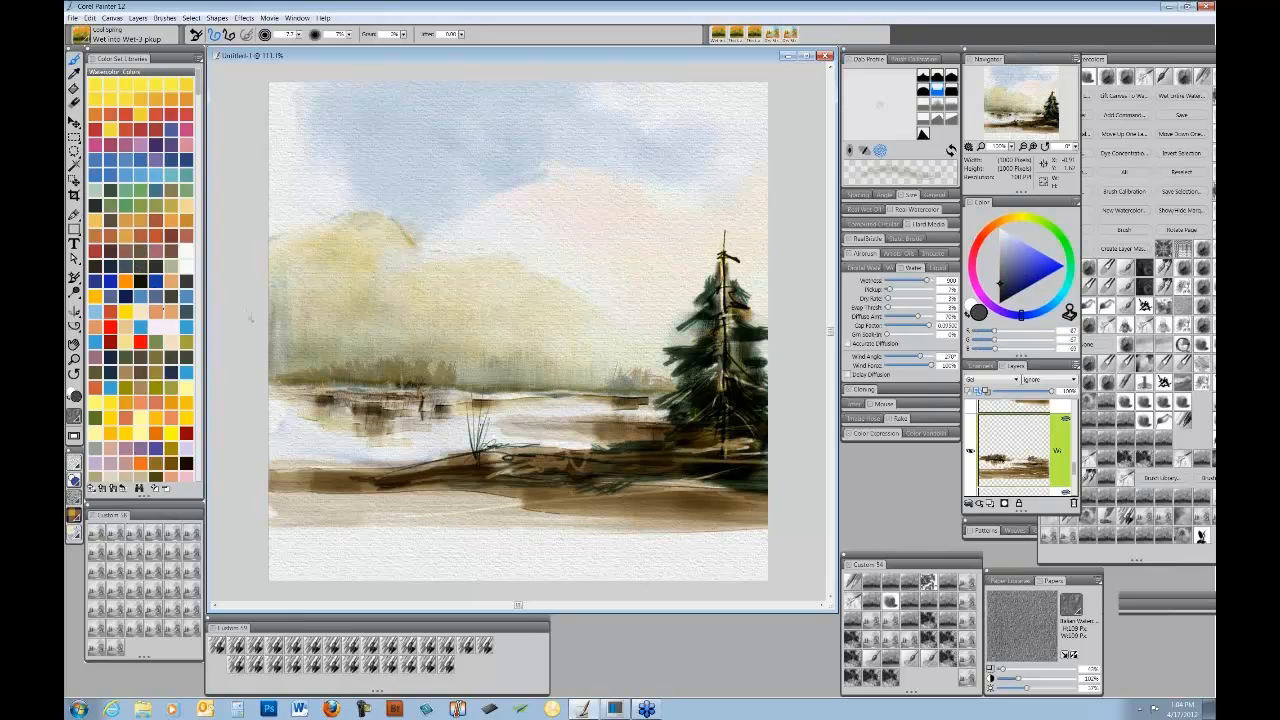
# - Choose dark brown as the painting color and drop the layer with the brown foreground bank strokes onto the canvas
pyautogui.click(141, 256)
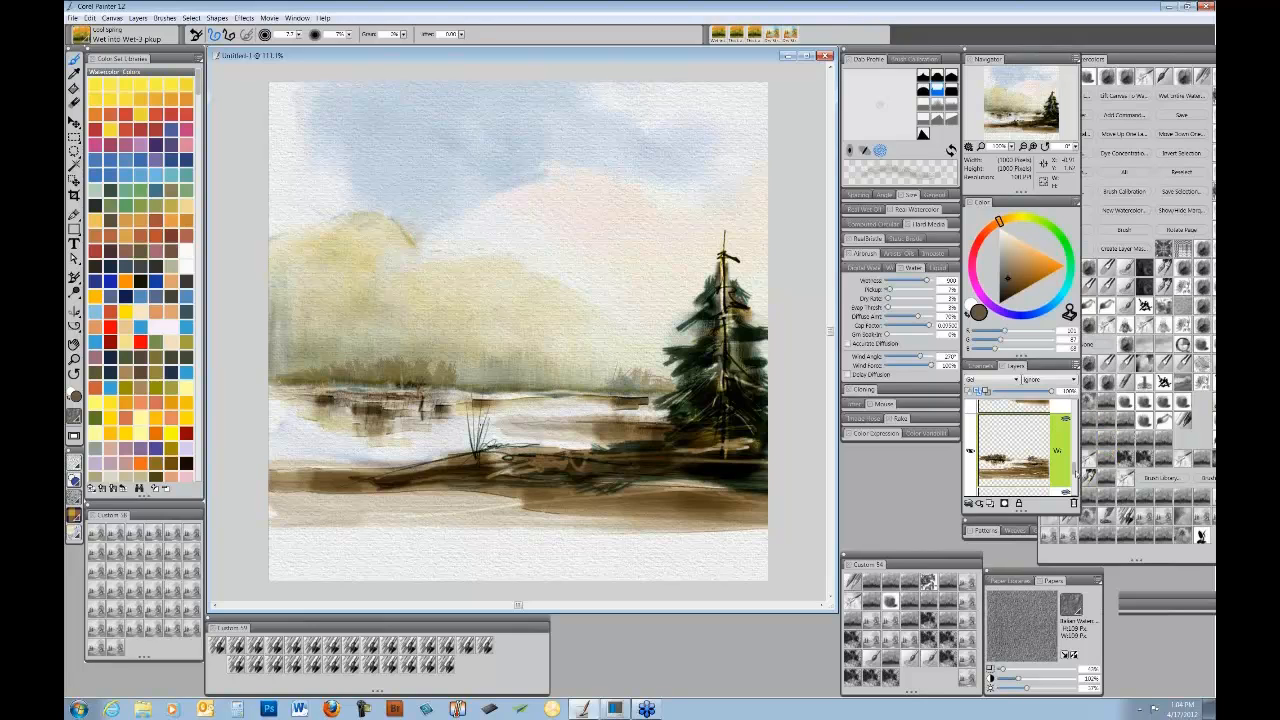
pyautogui.moveTo(1076, 474); pyautogui.dragTo(1075, 463)
pyautogui.click(1058, 463)
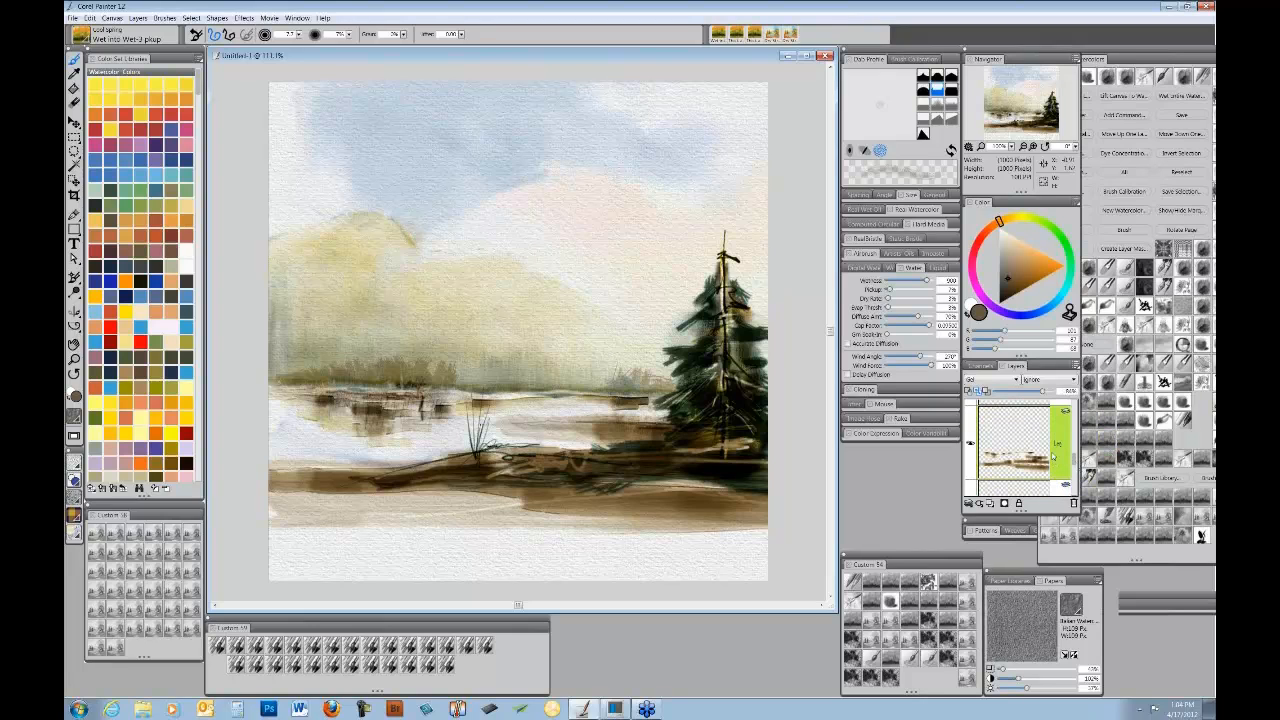
pyautogui.click(968, 503)
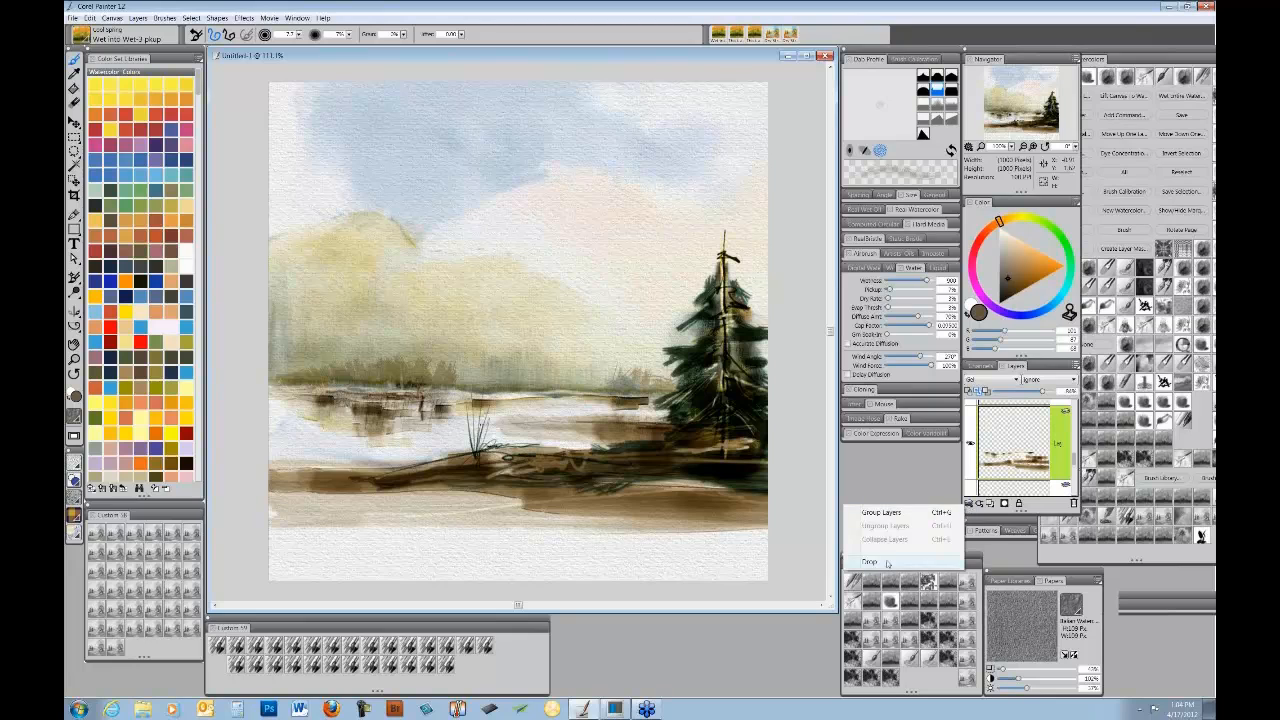
pyautogui.click(878, 562)
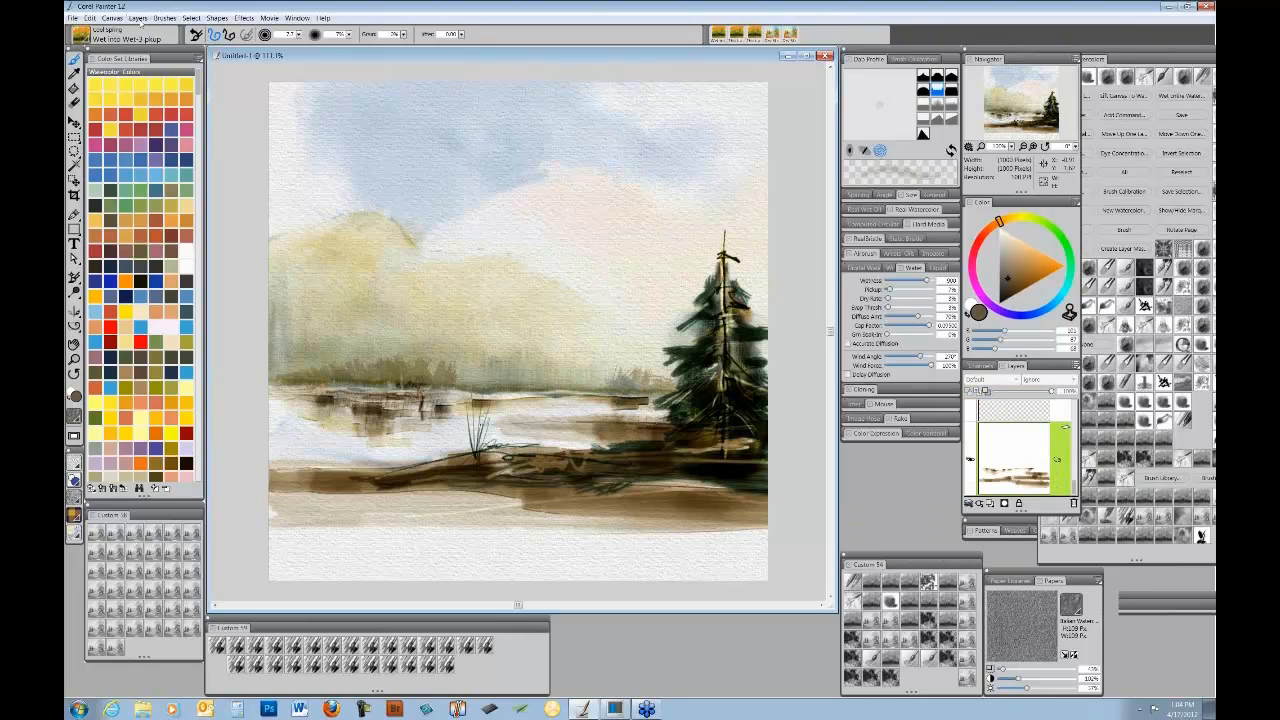
# - Lift the canvas to a watercolor layer and reposition that layer in the layer stack
pyautogui.click(137, 18)
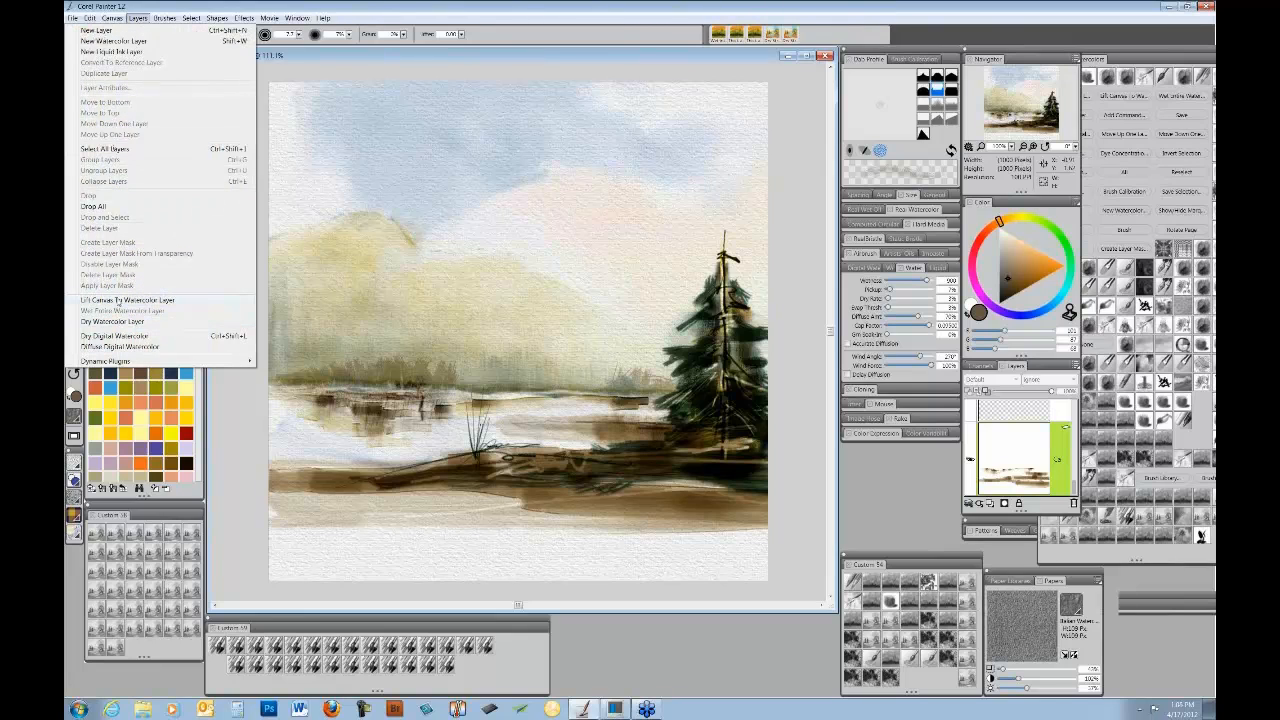
pyautogui.click(118, 301)
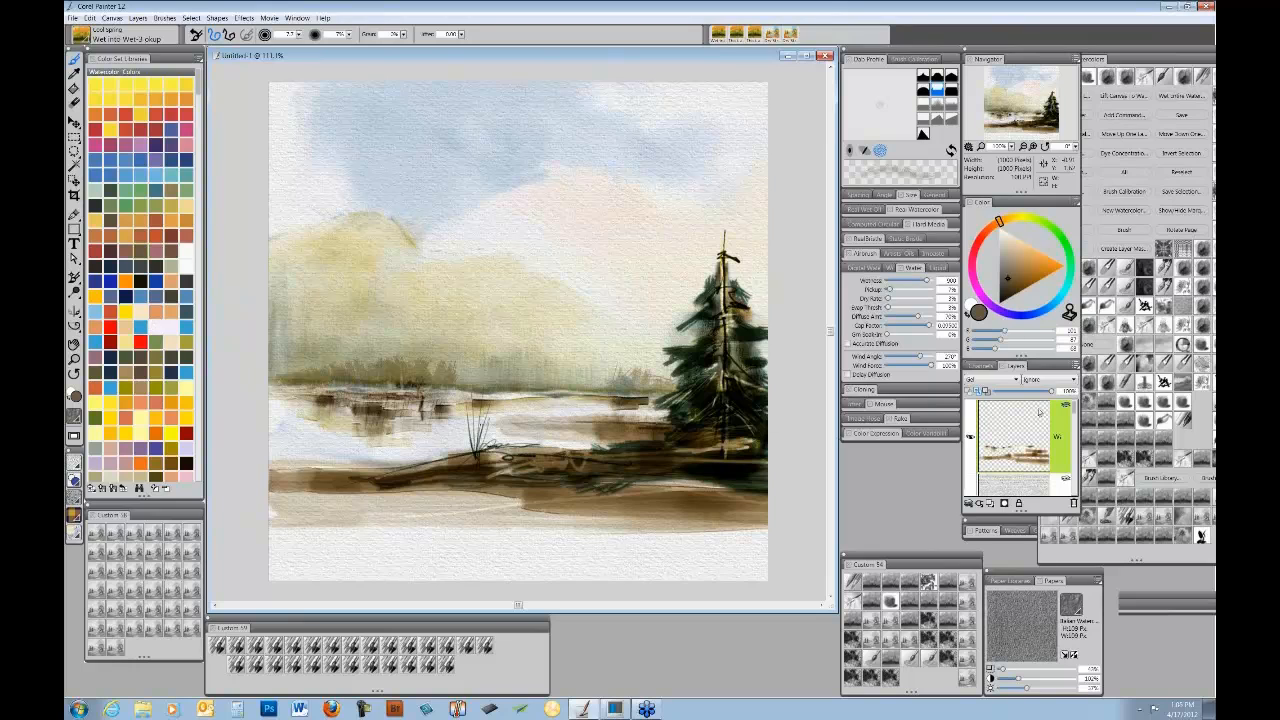
pyautogui.moveTo(1020, 430); pyautogui.dragTo(1020, 482)
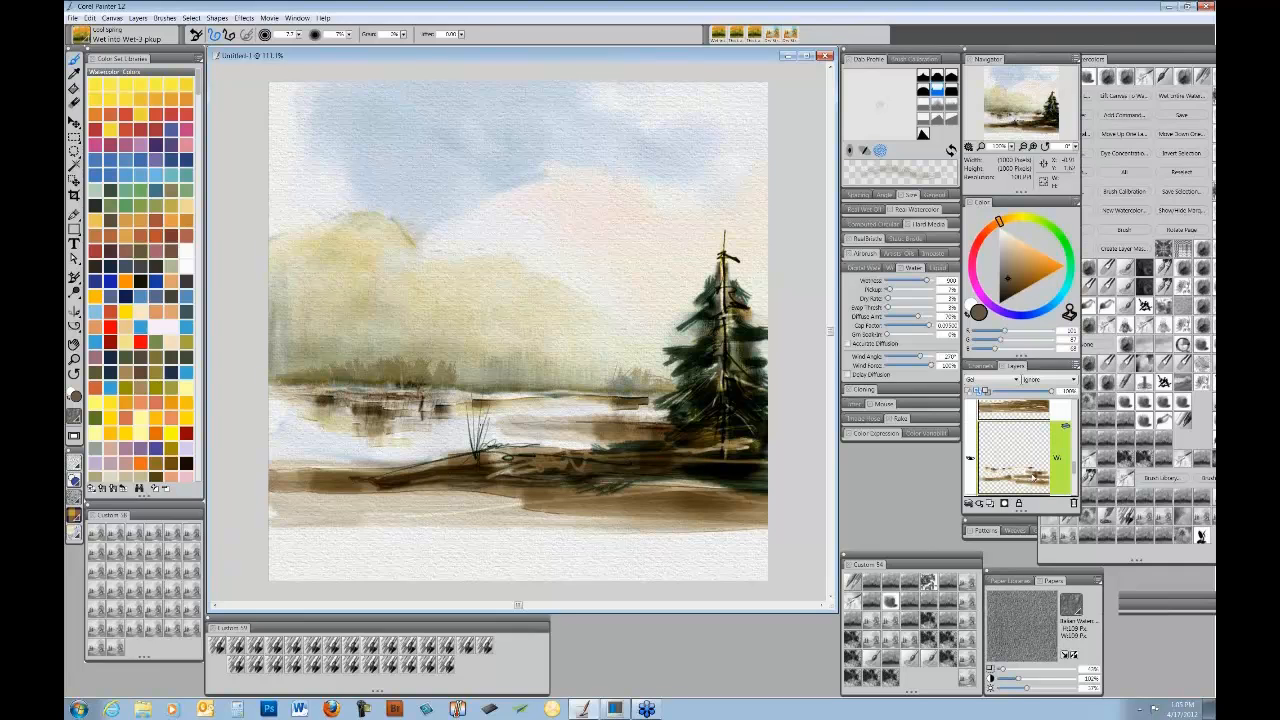
pyautogui.moveTo(1019, 457); pyautogui.dragTo(1006, 420)
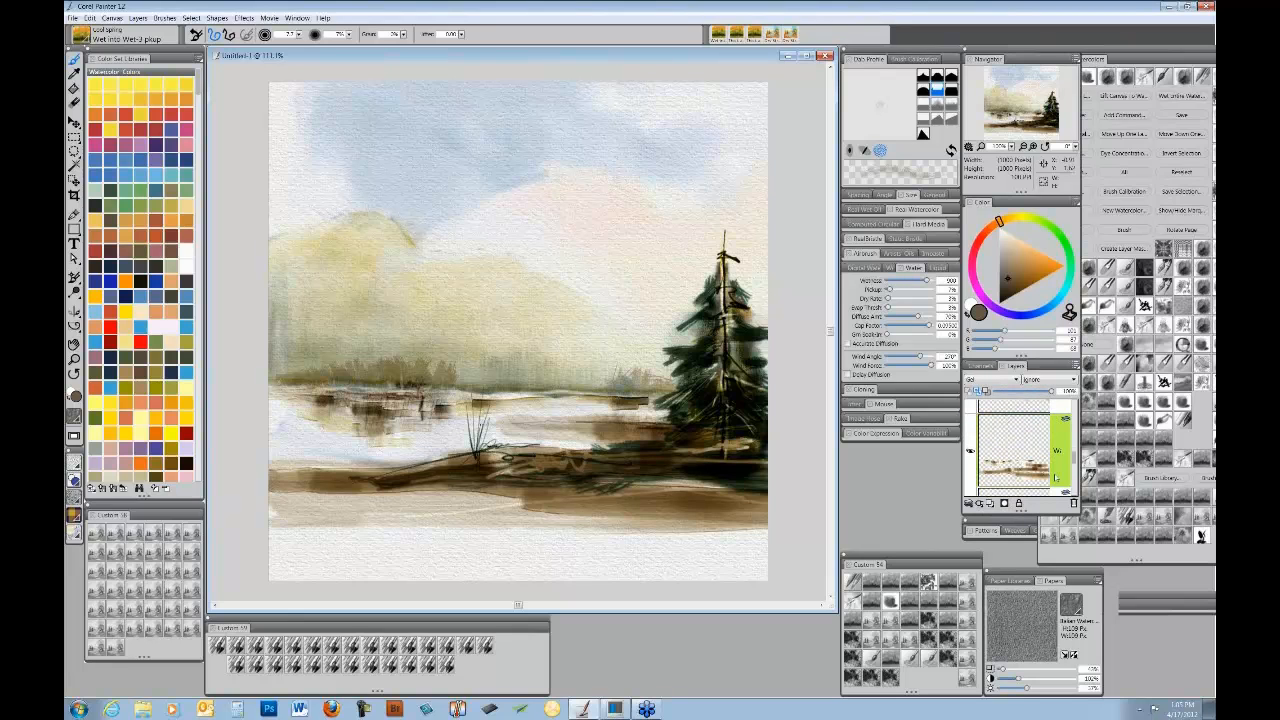
pyautogui.moveTo(1075, 455); pyautogui.dragTo(1074, 461)
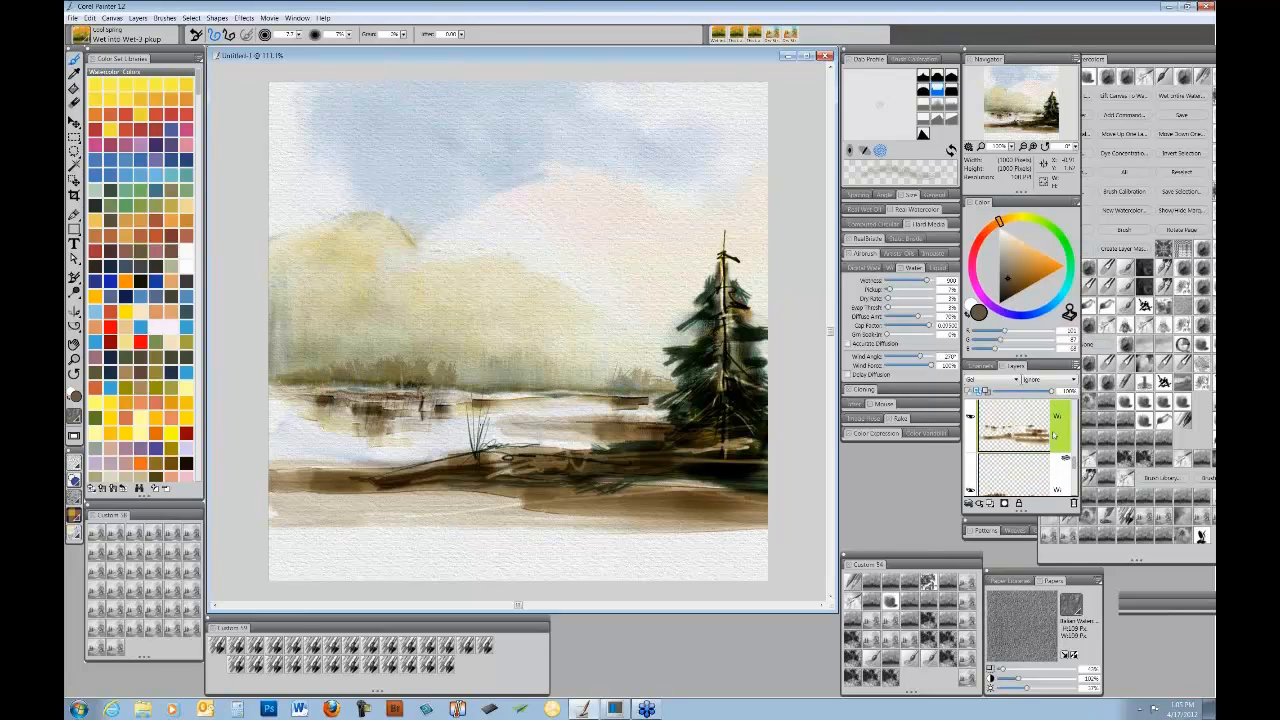
pyautogui.click(1055, 435)
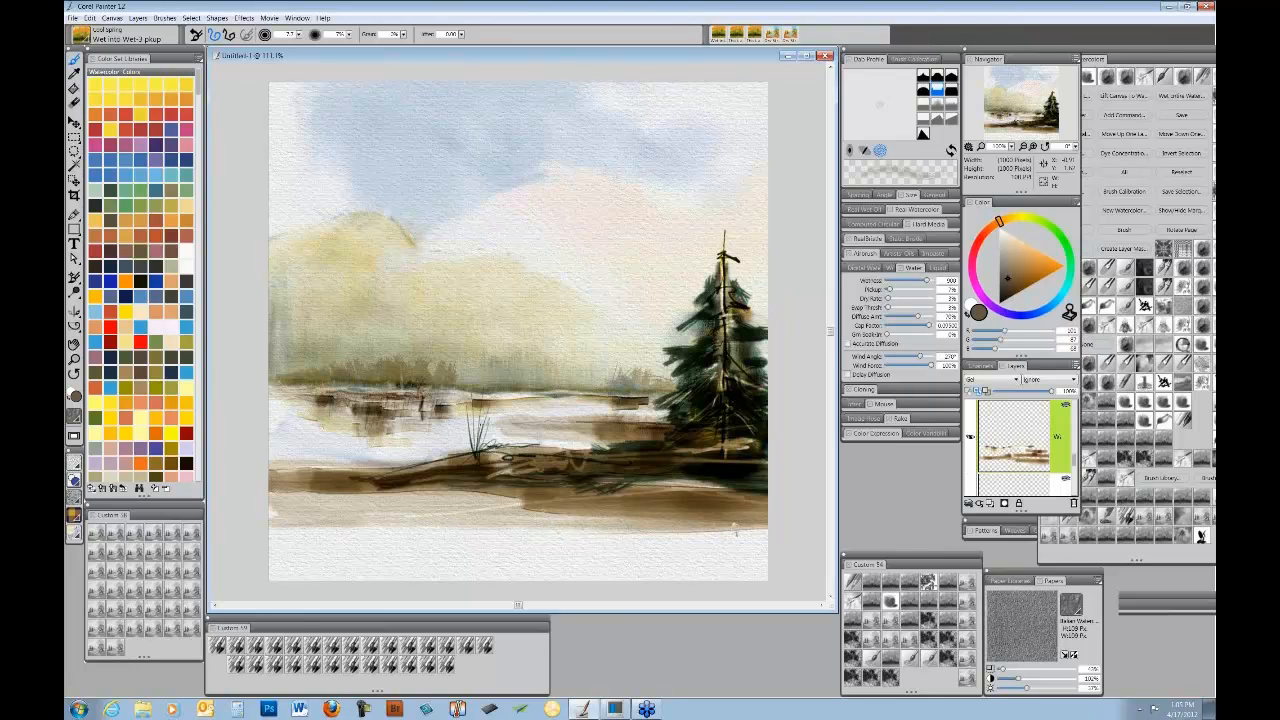
# - Paint broad dark brown Wet into Wet-3 pkup strokes across the lower foreground beneath the bank
pyautogui.moveTo(620, 537); pyautogui.dragTo(757, 527)
pyautogui.moveTo(567, 530)
pyautogui.mouseDown()
pyautogui.moveTo(605, 525)
pyautogui.moveTo(287, 530)
pyautogui.mouseUp()
pyautogui.moveTo(367, 530)
pyautogui.mouseDown()
pyautogui.moveTo(628, 513)
pyautogui.moveTo(786, 520)
pyautogui.moveTo(706, 526)
pyautogui.mouseUp()
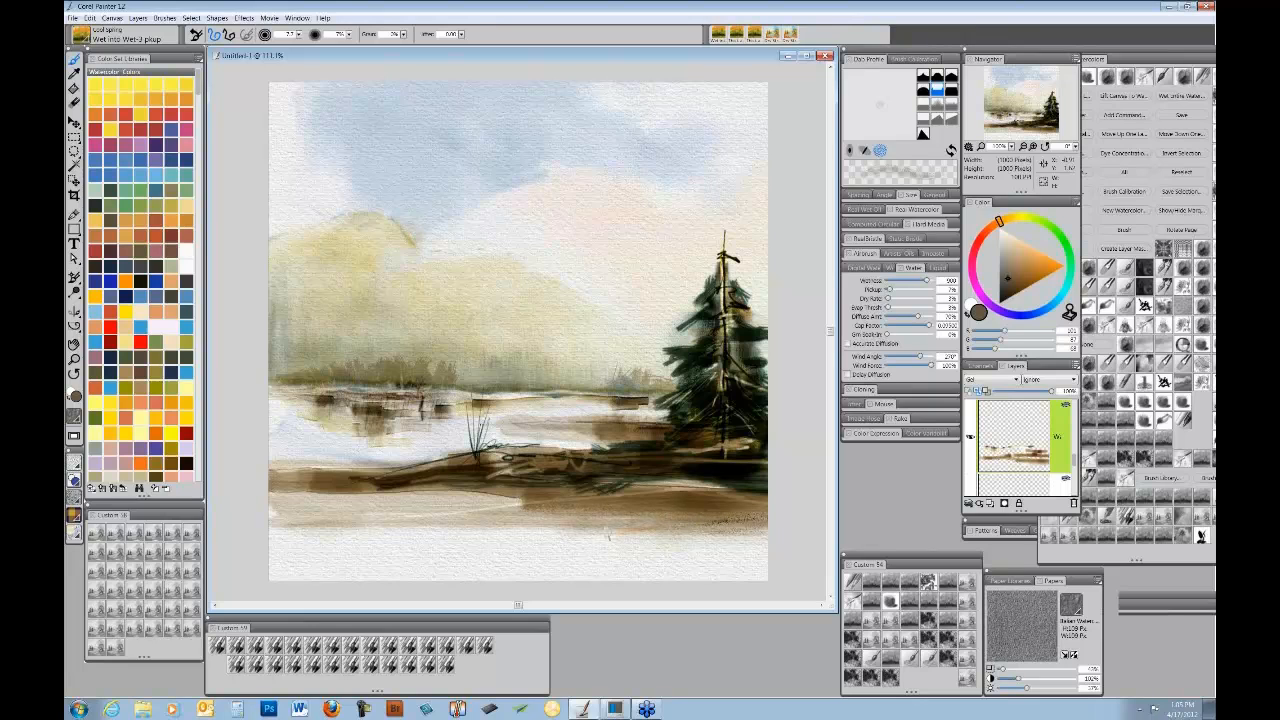
pyautogui.moveTo(612, 532)
pyautogui.mouseDown()
pyautogui.moveTo(760, 541)
pyautogui.moveTo(619, 531)
pyautogui.moveTo(748, 553)
pyautogui.moveTo(596, 550)
pyautogui.moveTo(620, 550)
pyautogui.moveTo(441, 590)
pyautogui.mouseUp()
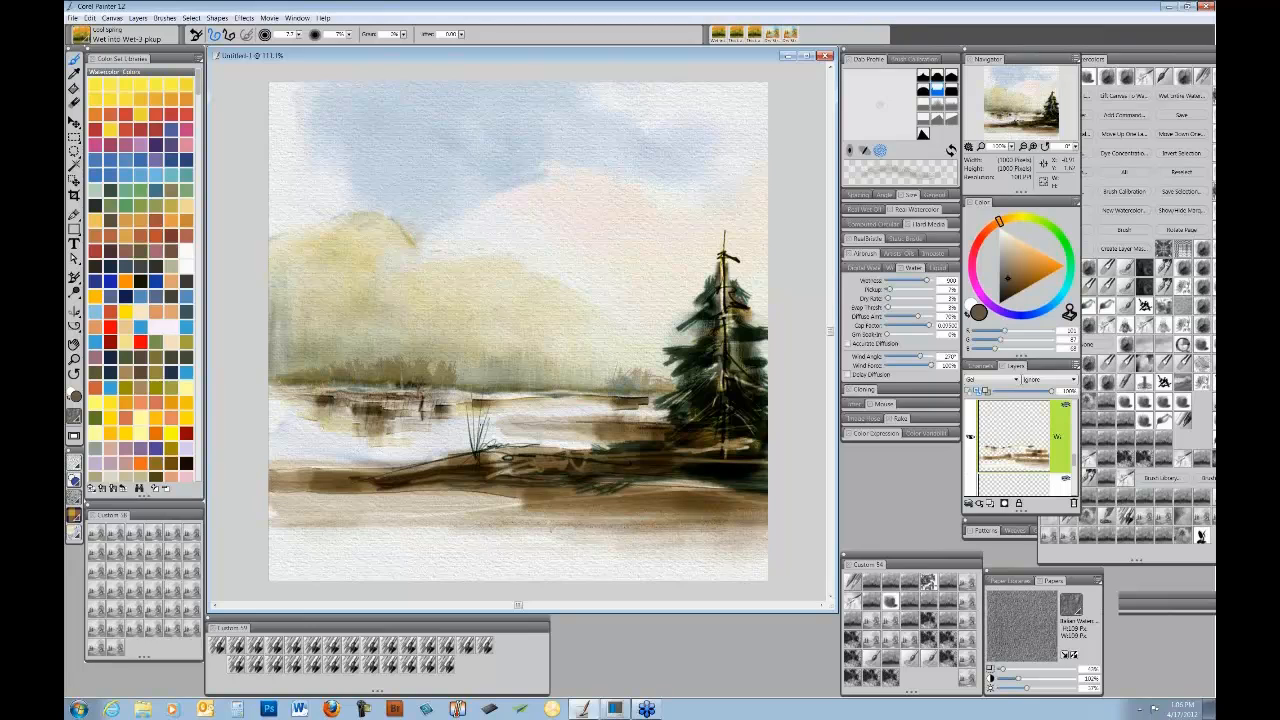
pyautogui.moveTo(551, 535)
pyautogui.mouseDown()
pyautogui.moveTo(740, 533)
pyautogui.moveTo(545, 543)
pyautogui.moveTo(756, 568)
pyautogui.mouseUp()
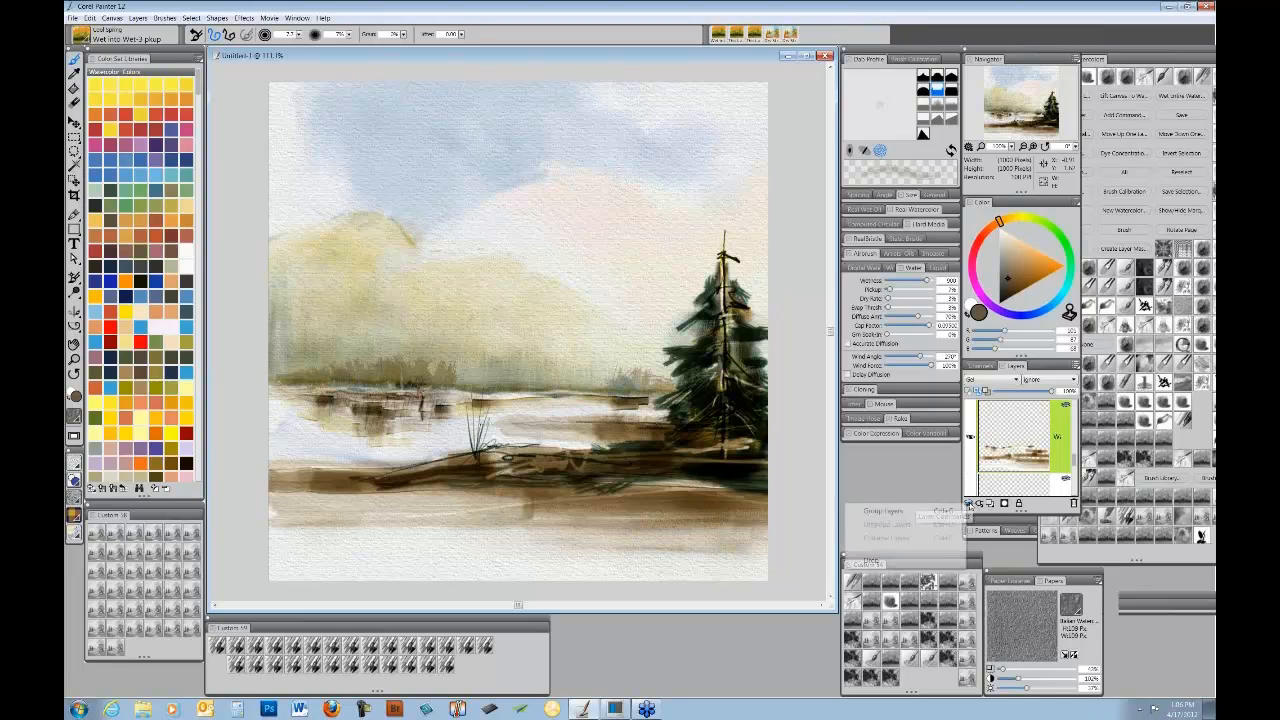
# - Drop the watercolor layer onto the canvas, then select the whole canvas, lift it as a regular layer and move it up the stack
pyautogui.click(969, 503)
pyautogui.click(906, 561)
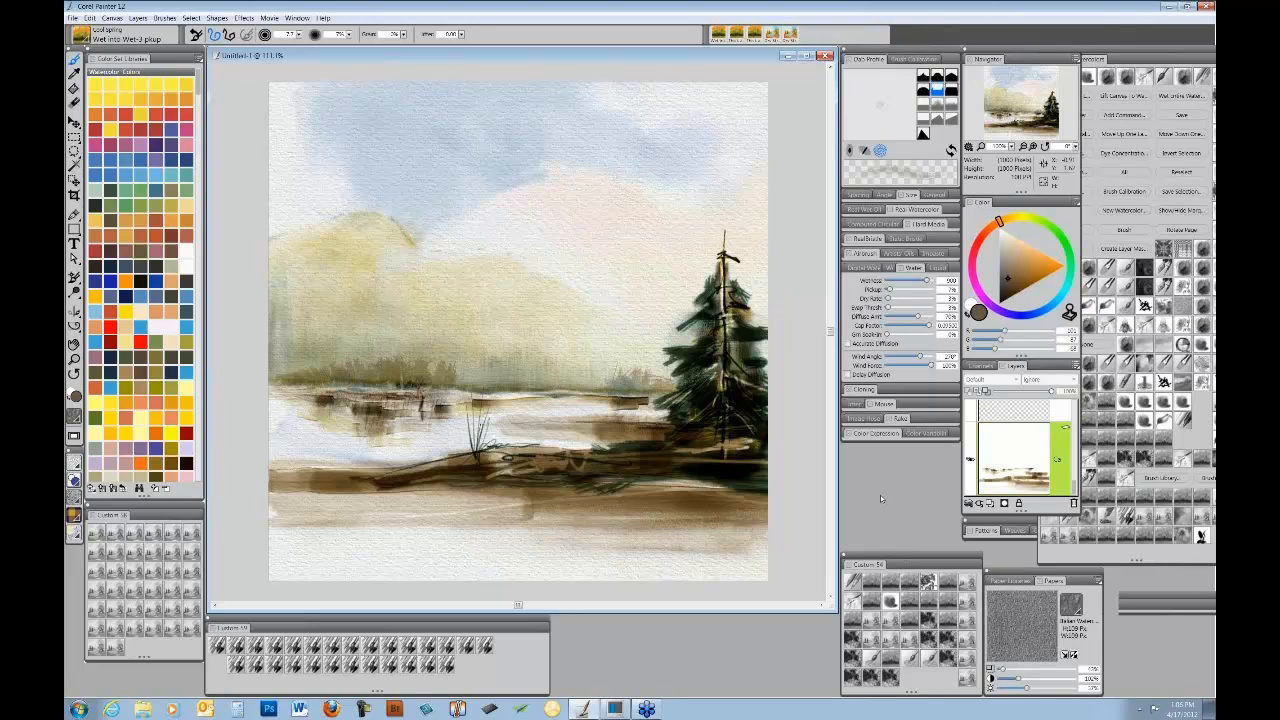
pyautogui.hotkey('ctrl', 'z')
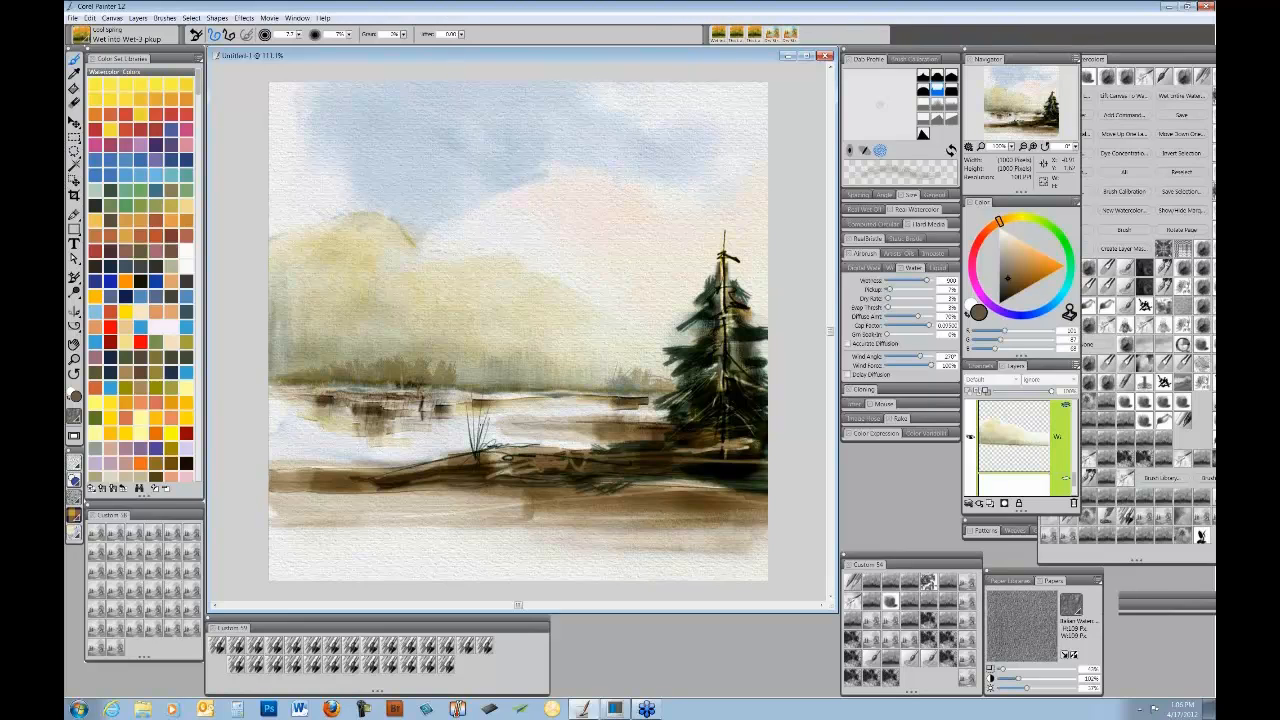
pyautogui.hotkey('ctrl', 'a')
pyautogui.click(73, 122)
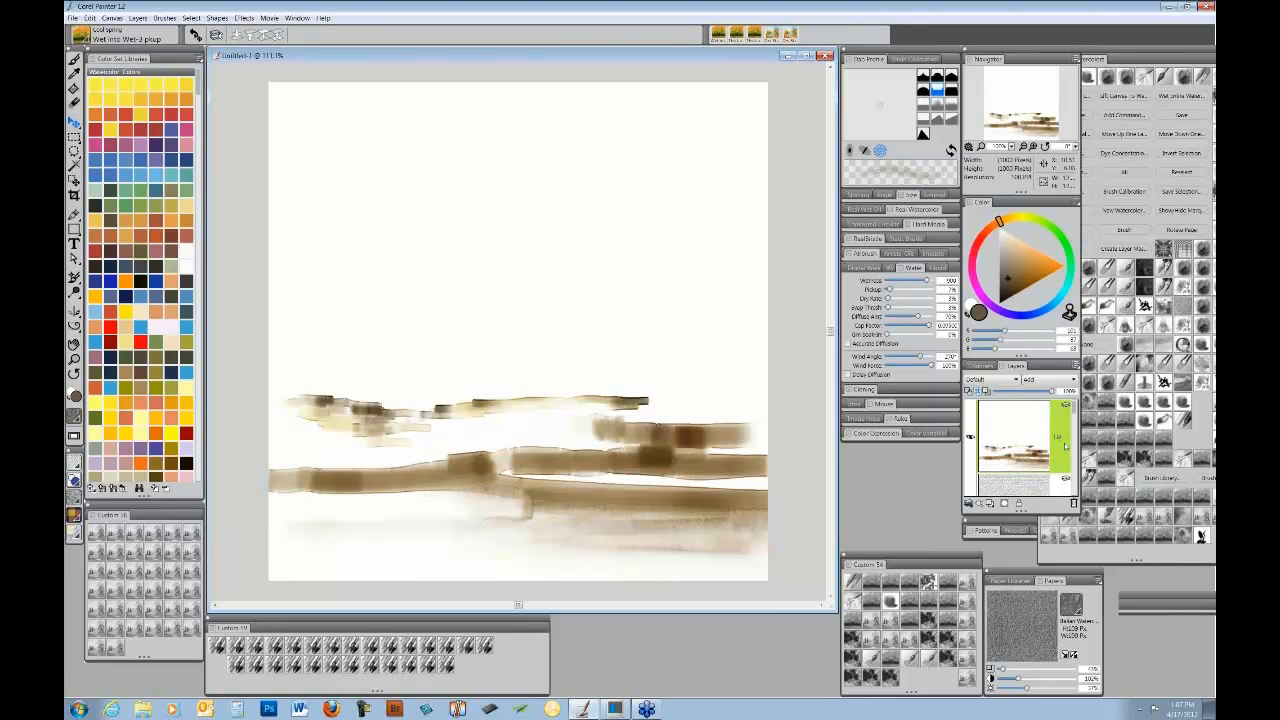
pyautogui.moveTo(1061, 452)
pyautogui.mouseDown()
pyautogui.moveTo(1056, 393)
pyautogui.moveTo(1065, 492)
pyautogui.moveTo(1053, 395)
pyautogui.moveTo(1057, 423)
pyautogui.mouseUp()
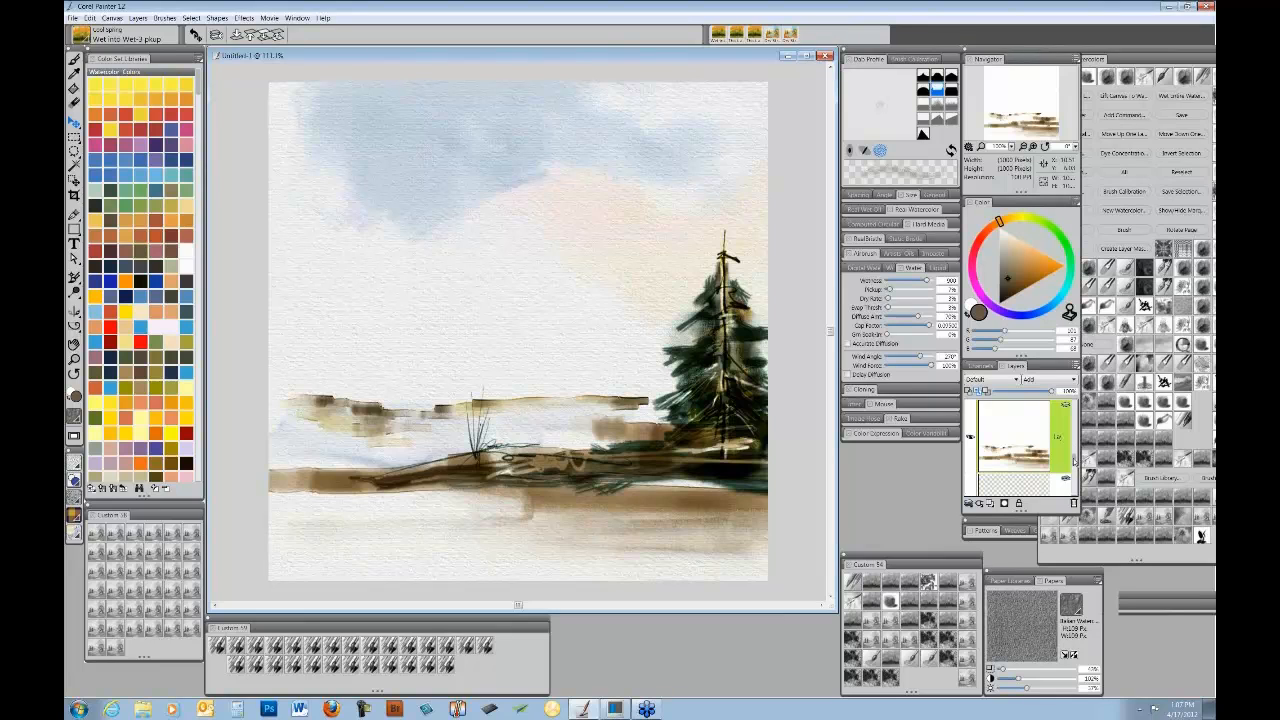
# - Set the lifted bank layer's composite method to Gel
pyautogui.scroll(2, 1073, 460)
pyautogui.scroll(-1, 1073, 454)
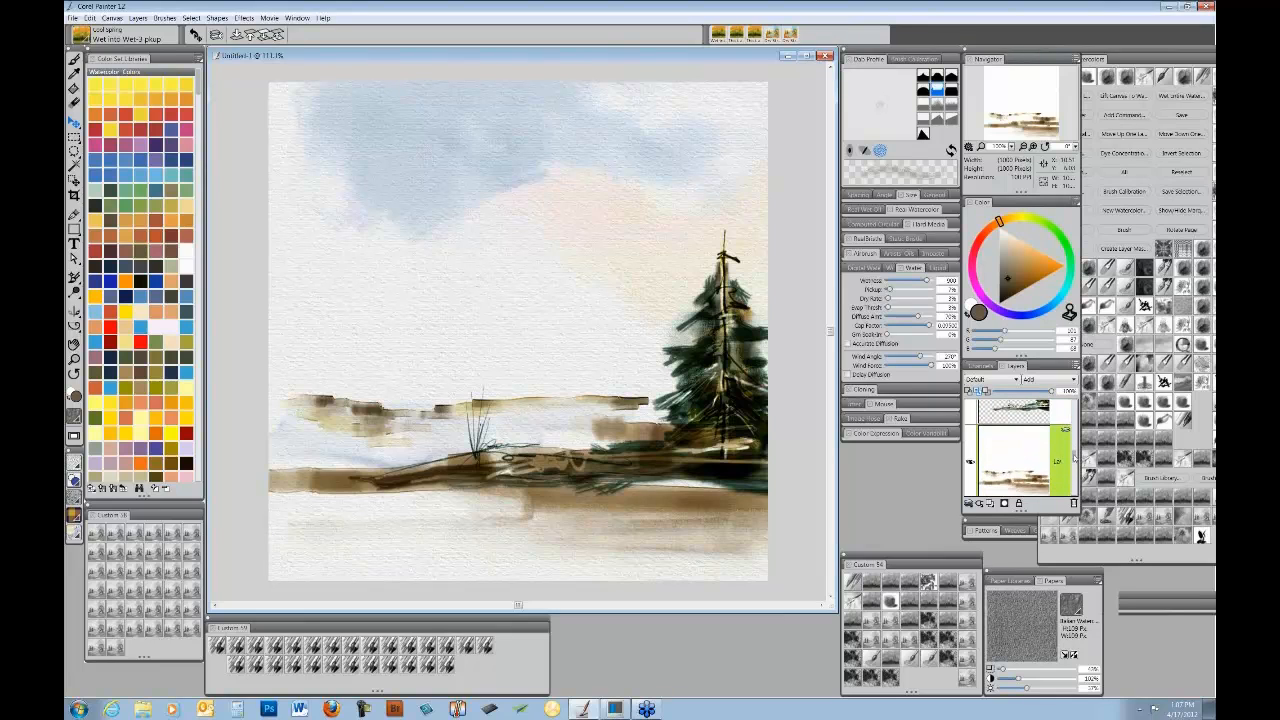
pyautogui.scroll(-1, 1058, 446)
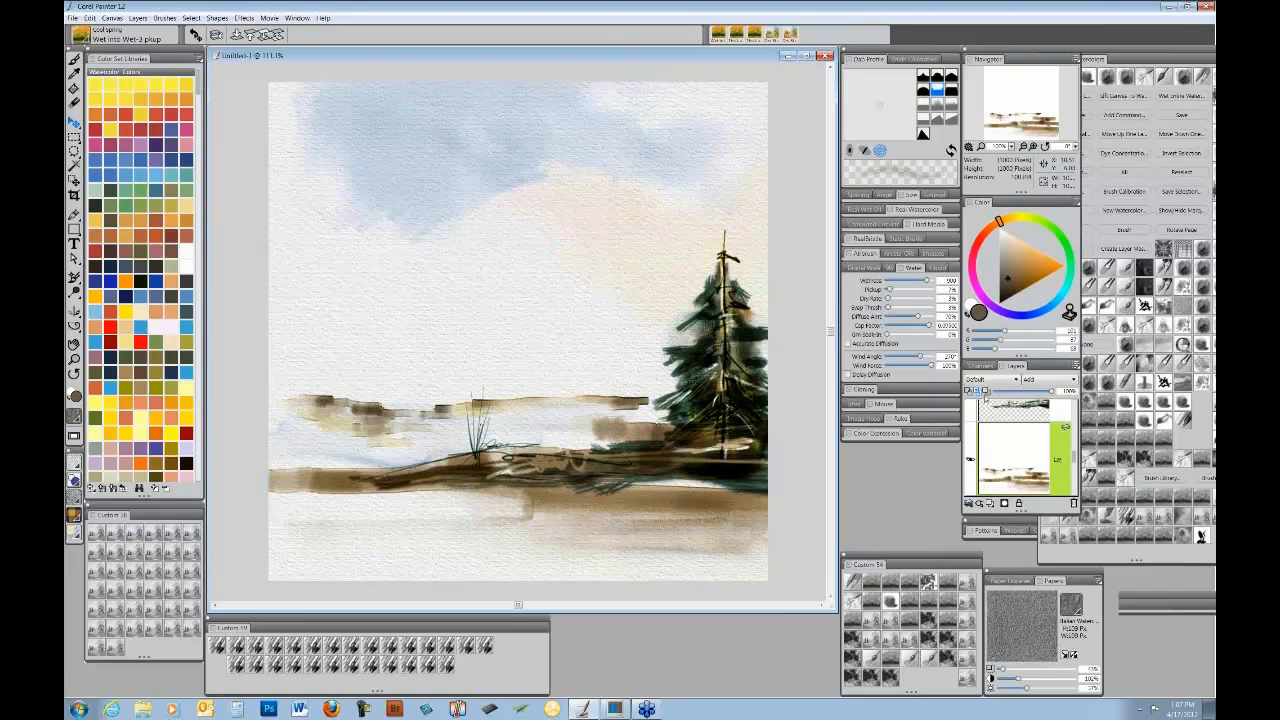
pyautogui.click(1000, 380)
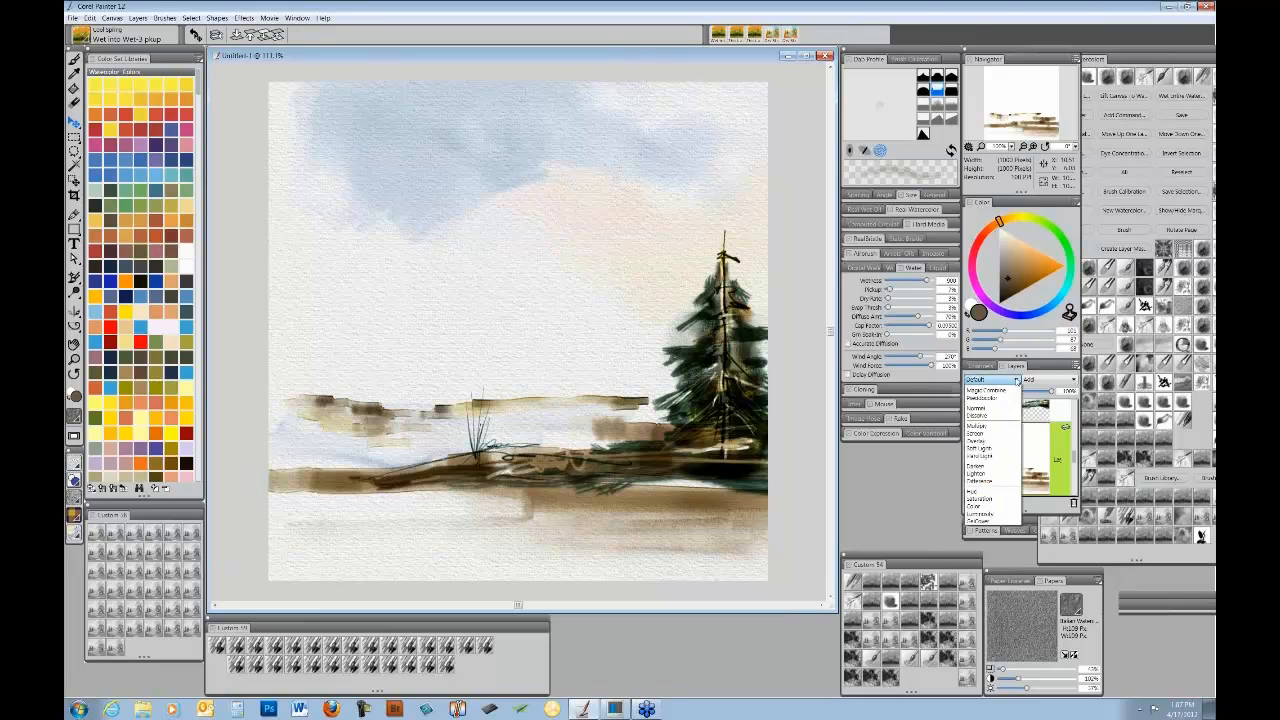
pyautogui.click(1000, 398)
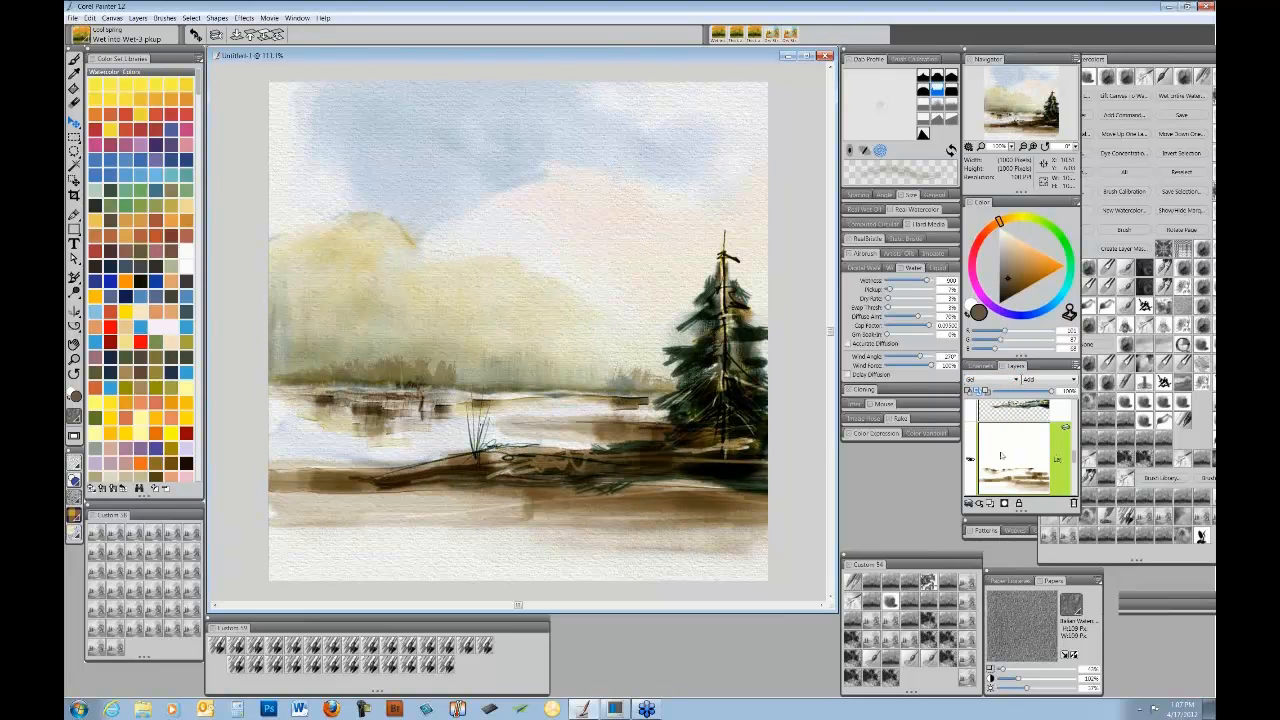
# - Delete the lifted brown bank layer and add a new blank layer
pyautogui.click(1074, 503)
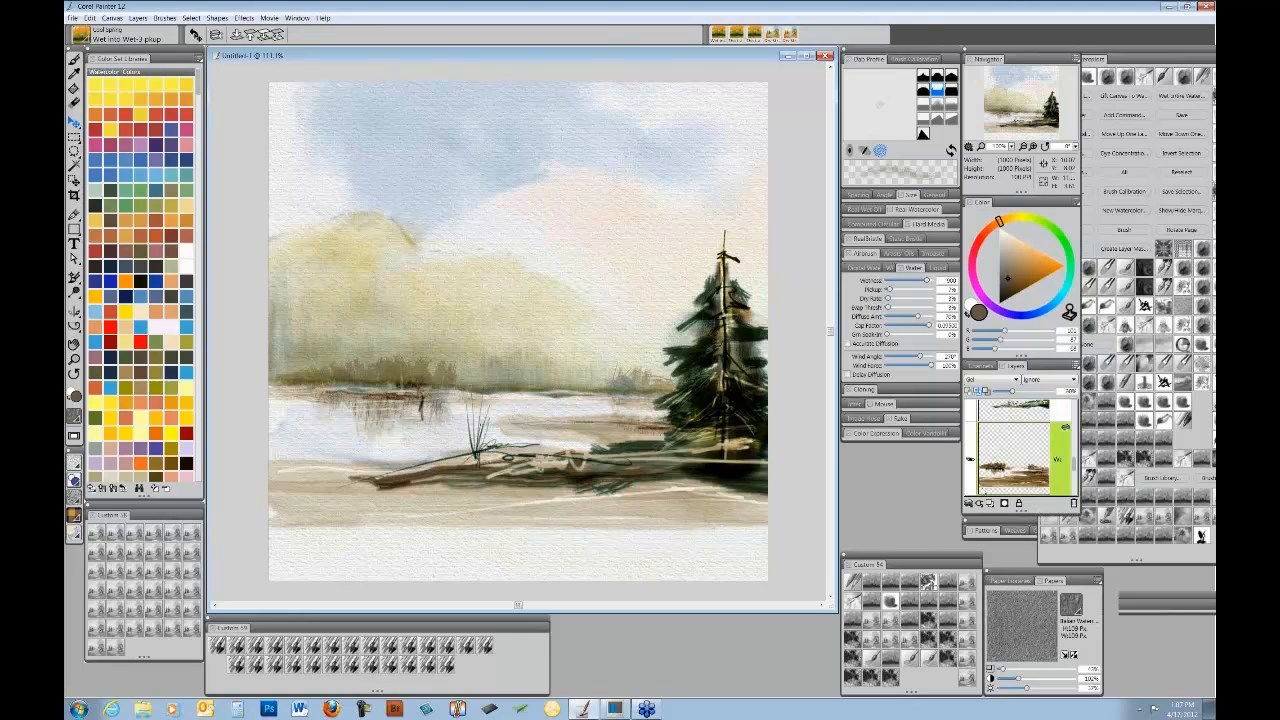
pyautogui.click(991, 504)
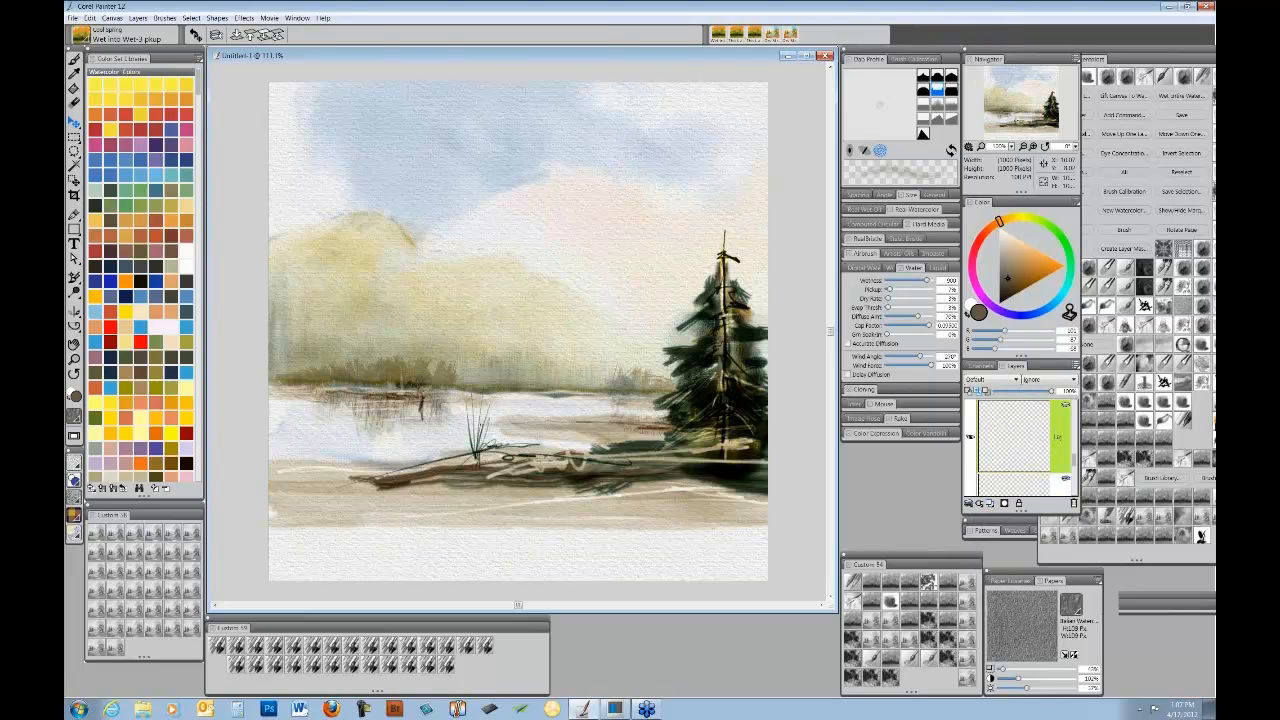
# - Select the Digital Sq Pool Blender brush from the custom watercolor palette
pyautogui.click(1142, 59)
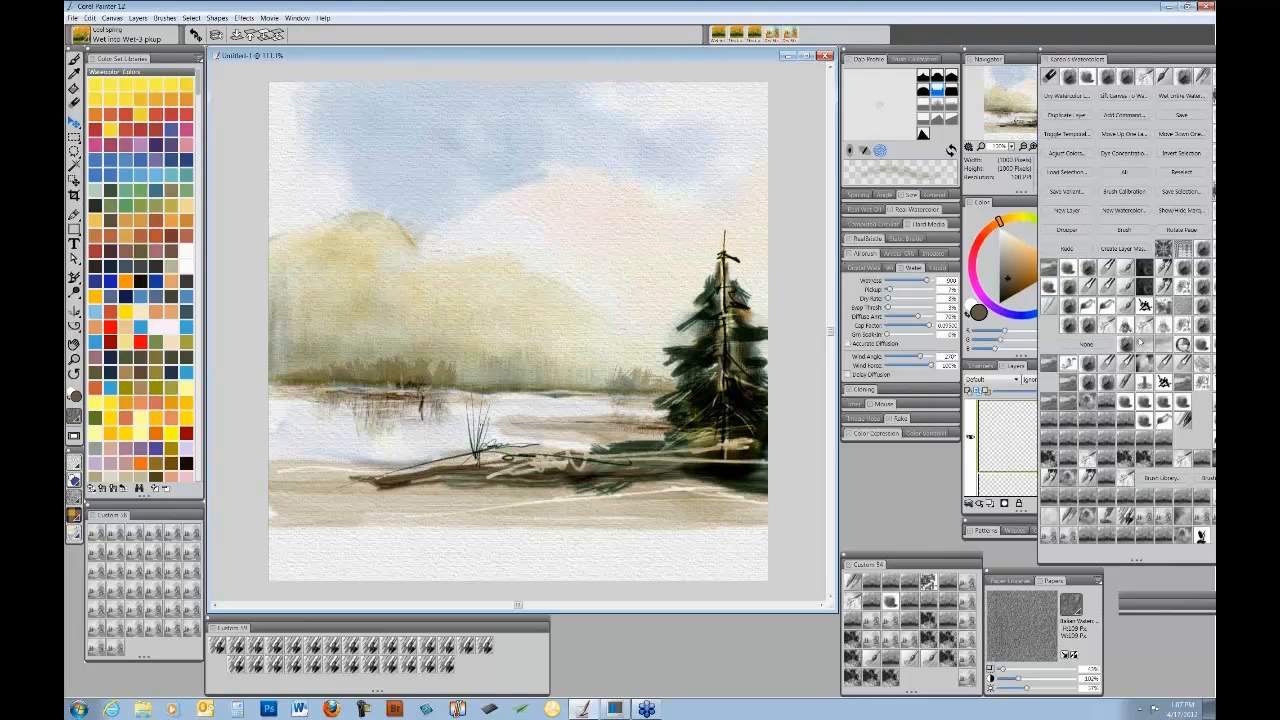
pyautogui.click(1125, 419)
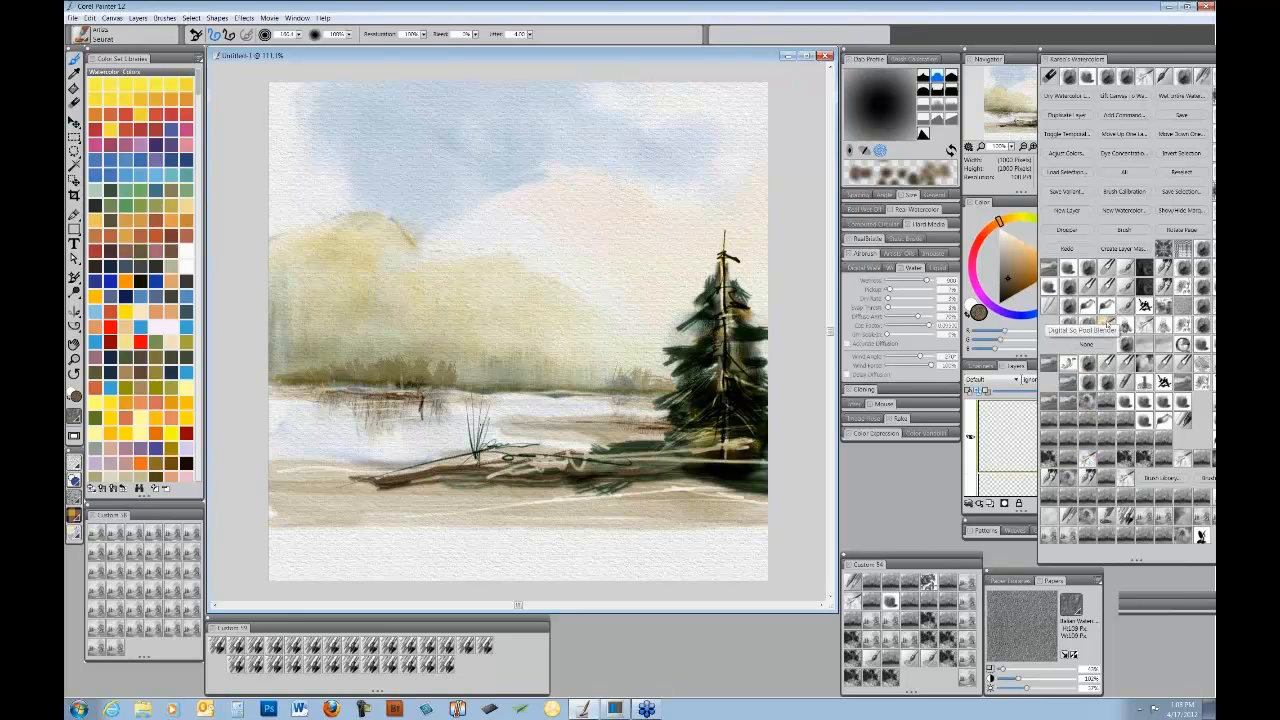
pyautogui.click(1110, 328)
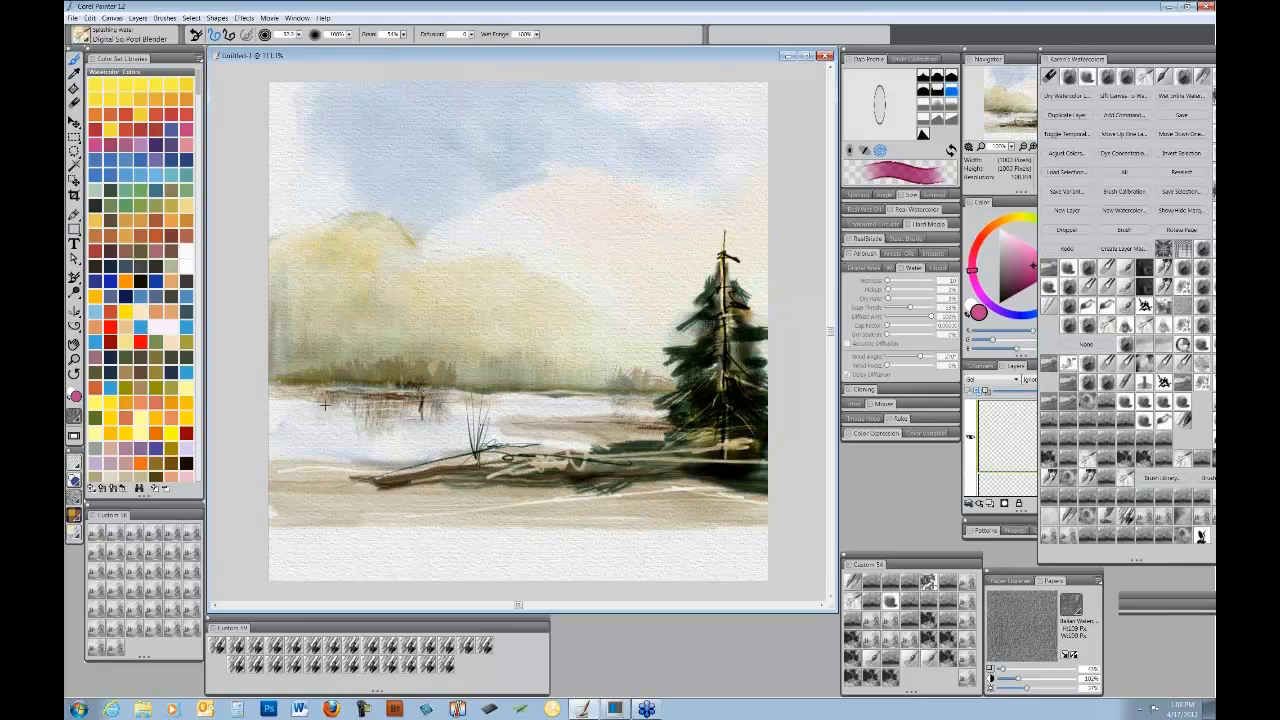
# - Blend the far shore's reflections, the water's edge and the dark contour lines on the foreground bank with short strokes
pyautogui.moveTo(338, 406)
pyautogui.mouseDown()
pyautogui.moveTo(345, 395)
pyautogui.moveTo(290, 390)
pyautogui.moveTo(450, 393)
pyautogui.moveTo(362, 405)
pyautogui.moveTo(405, 412)
pyautogui.moveTo(378, 418)
pyautogui.moveTo(440, 408)
pyautogui.moveTo(345, 430)
pyautogui.mouseUp()
pyautogui.moveTo(425, 400); pyautogui.dragTo(500, 404)
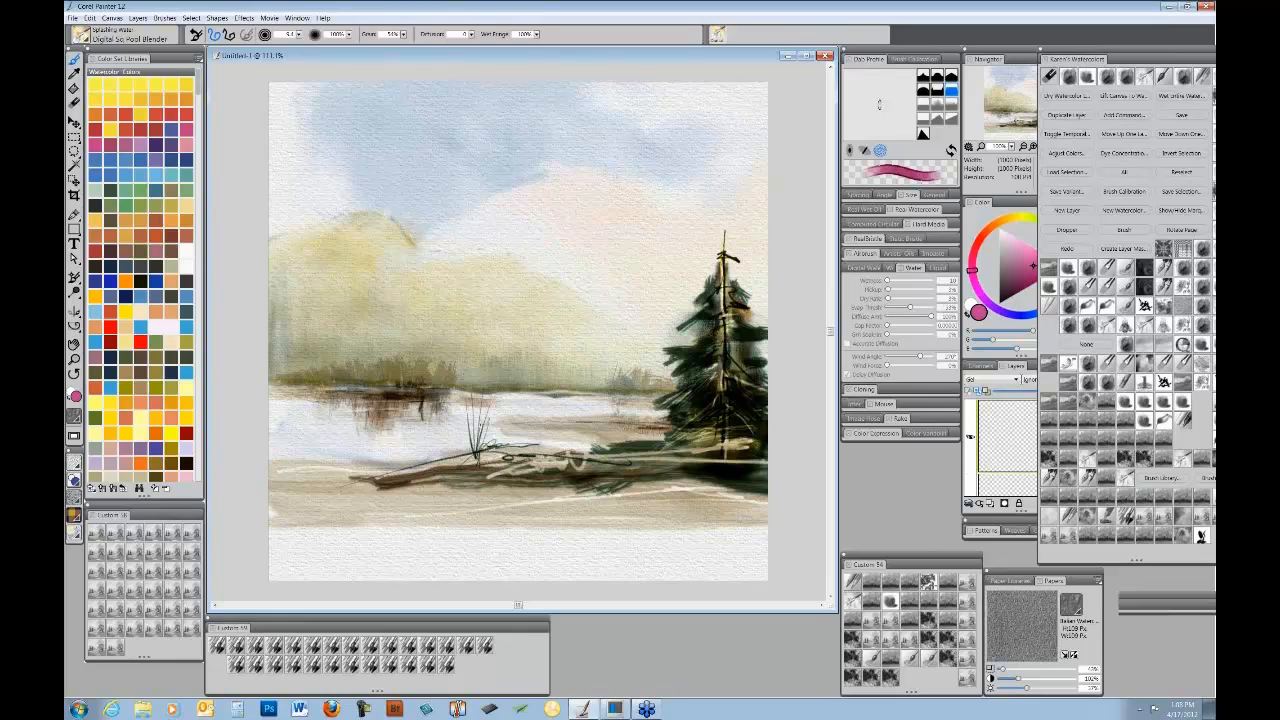
pyautogui.moveTo(670, 406)
pyautogui.mouseDown()
pyautogui.moveTo(545, 398)
pyautogui.moveTo(615, 398)
pyautogui.moveTo(576, 421)
pyautogui.moveTo(591, 425)
pyautogui.moveTo(504, 430)
pyautogui.moveTo(514, 426)
pyautogui.mouseUp()
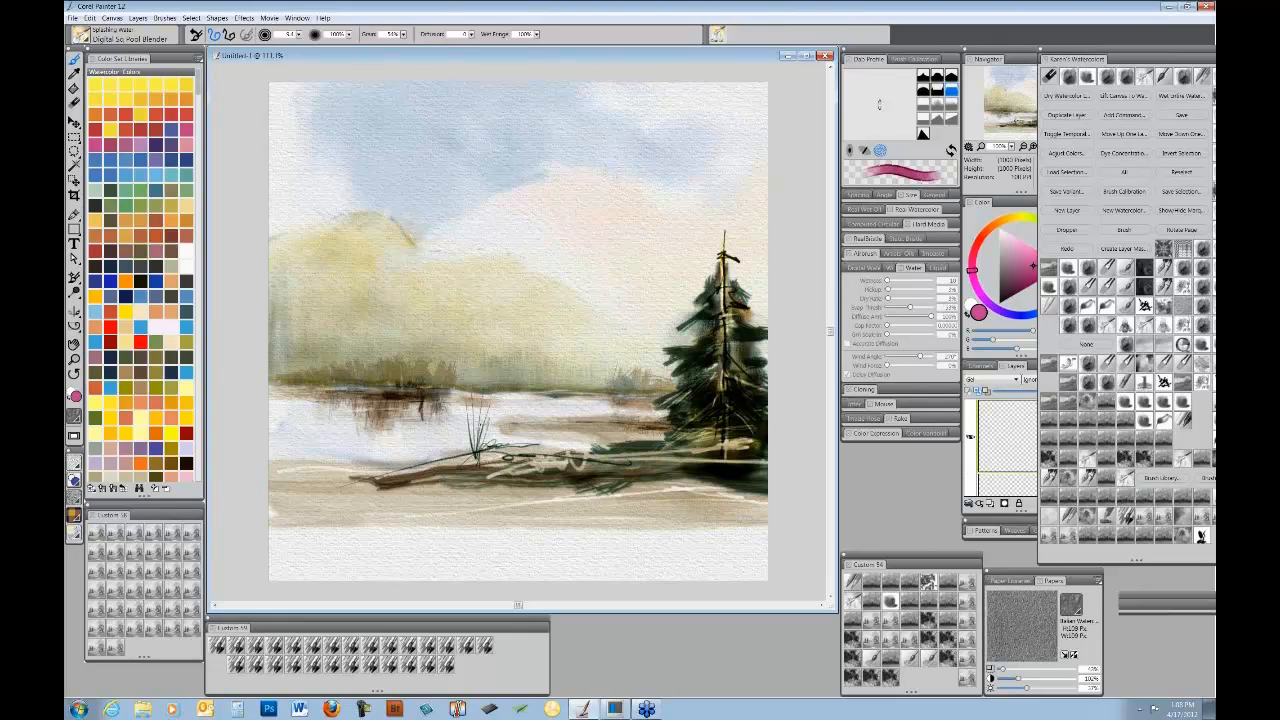
pyautogui.moveTo(370, 414)
pyautogui.mouseDown()
pyautogui.moveTo(390, 398)
pyautogui.moveTo(480, 398)
pyautogui.moveTo(270, 397)
pyautogui.moveTo(424, 408)
pyautogui.moveTo(376, 432)
pyautogui.mouseUp()
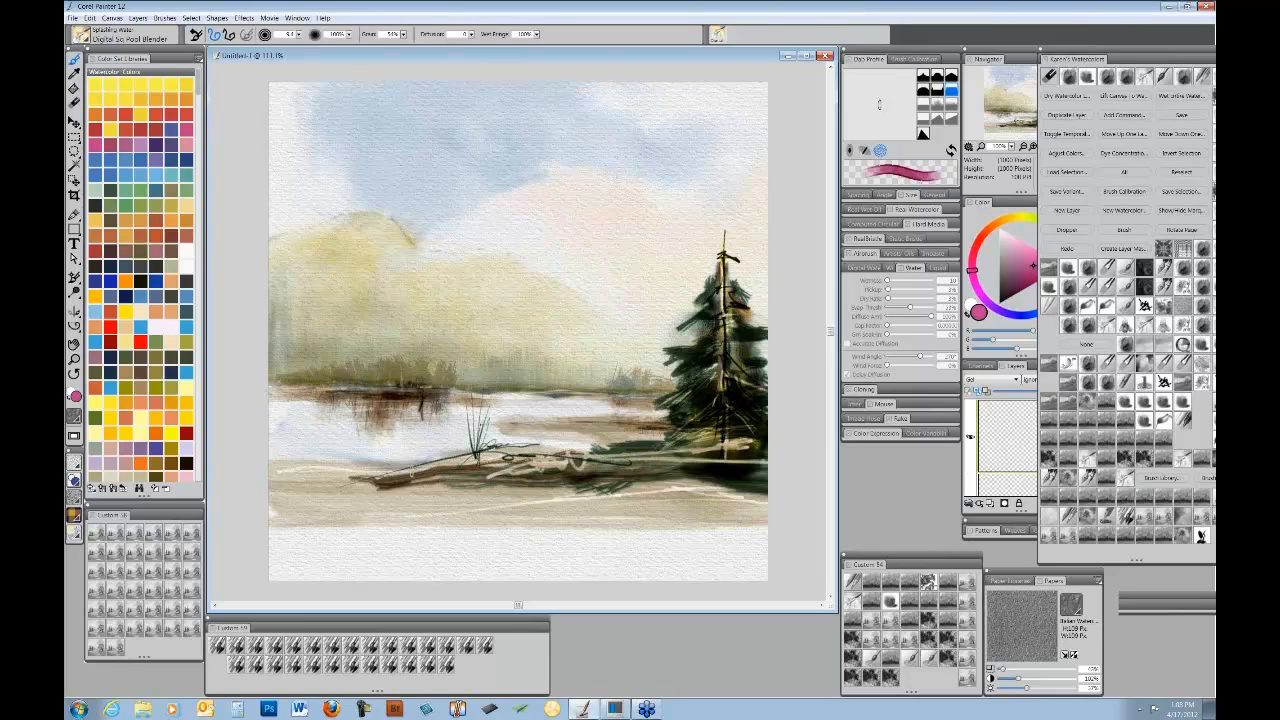
pyautogui.moveTo(584, 467)
pyautogui.mouseDown()
pyautogui.moveTo(539, 468)
pyautogui.moveTo(576, 465)
pyautogui.moveTo(464, 481)
pyautogui.moveTo(578, 471)
pyautogui.mouseUp()
pyautogui.moveTo(738, 466); pyautogui.dragTo(658, 464)
pyautogui.moveTo(666, 480); pyautogui.dragTo(600, 493)
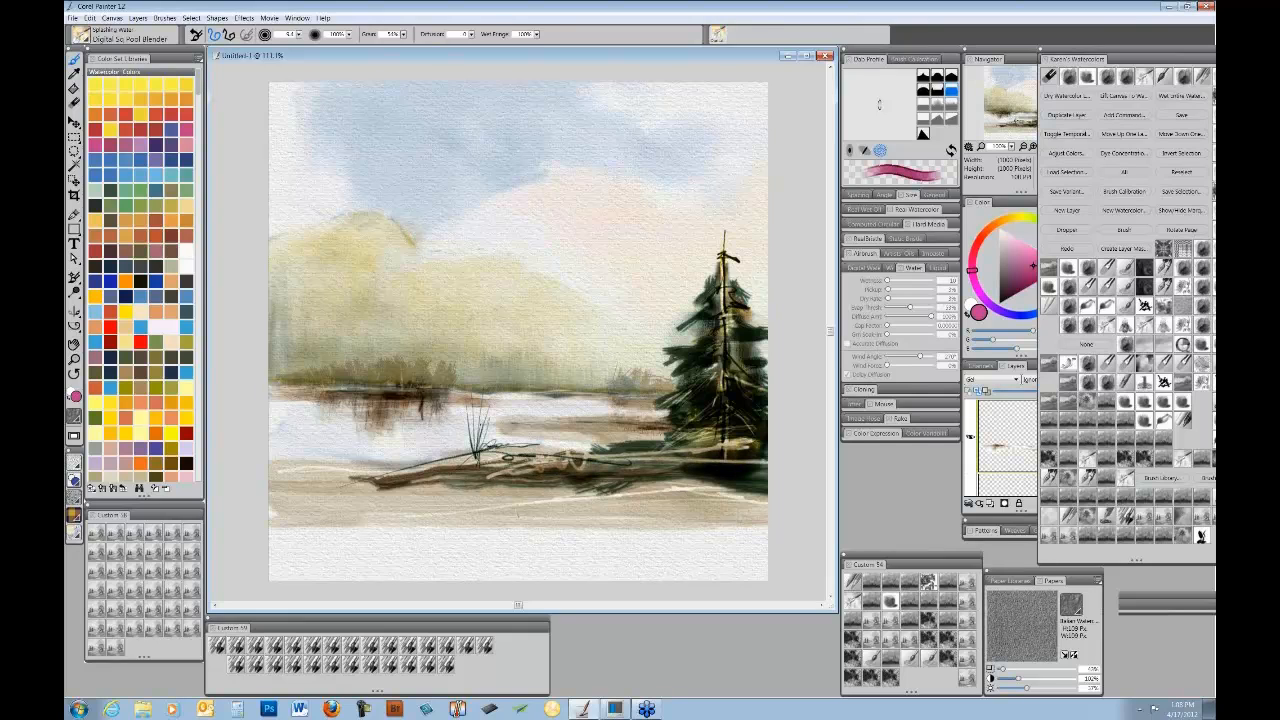
# - Try long blender strokes across the lower foreground and undo them
pyautogui.moveTo(518, 512); pyautogui.dragTo(752, 493)
pyautogui.moveTo(674, 500); pyautogui.dragTo(760, 500)
pyautogui.moveTo(375, 524); pyautogui.dragTo(760, 518)
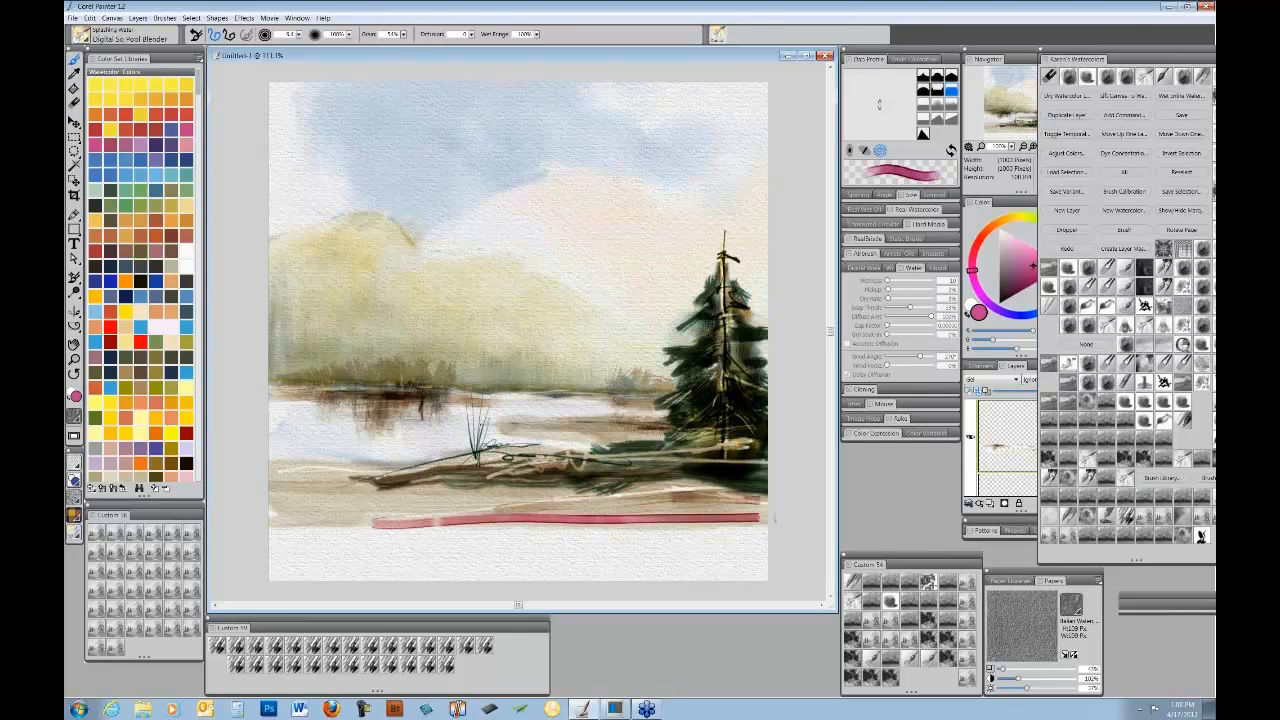
pyautogui.hotkey('ctrl', 'z')
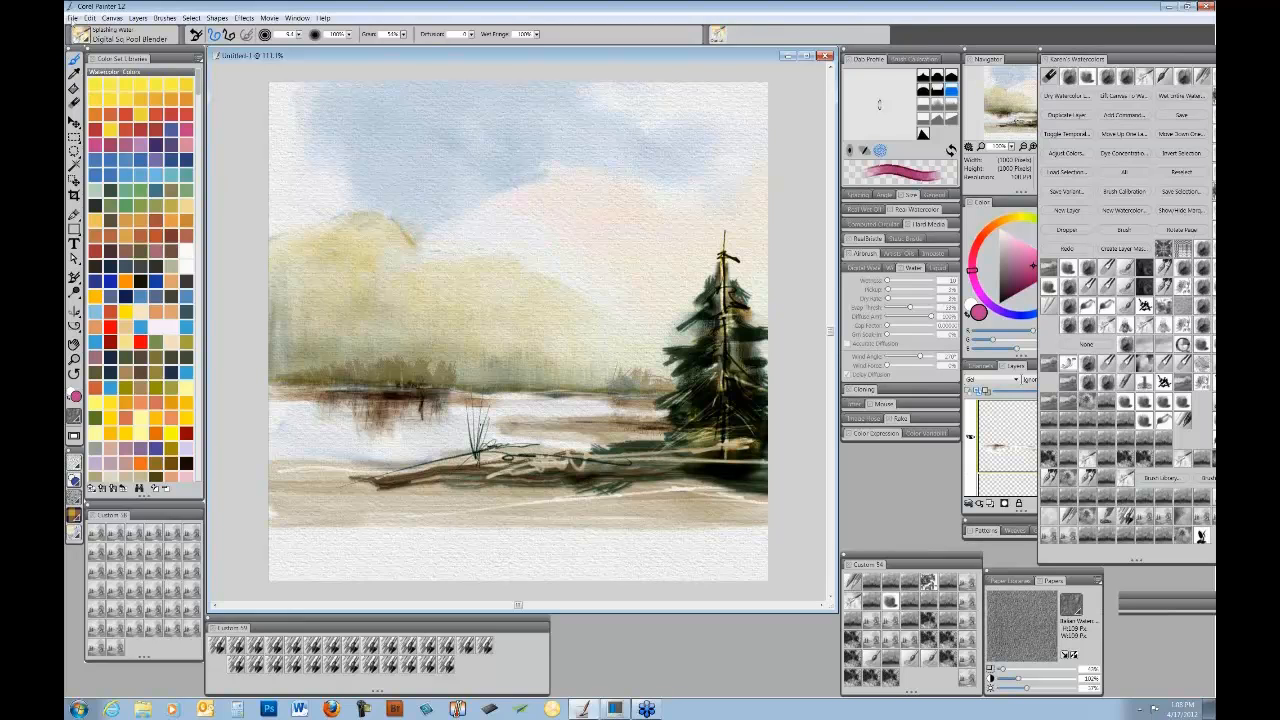
# - Open Practice Landscape 5.jpg from the Test Images folder and enlarge its window to show the whole painting
pyautogui.click(72, 18)
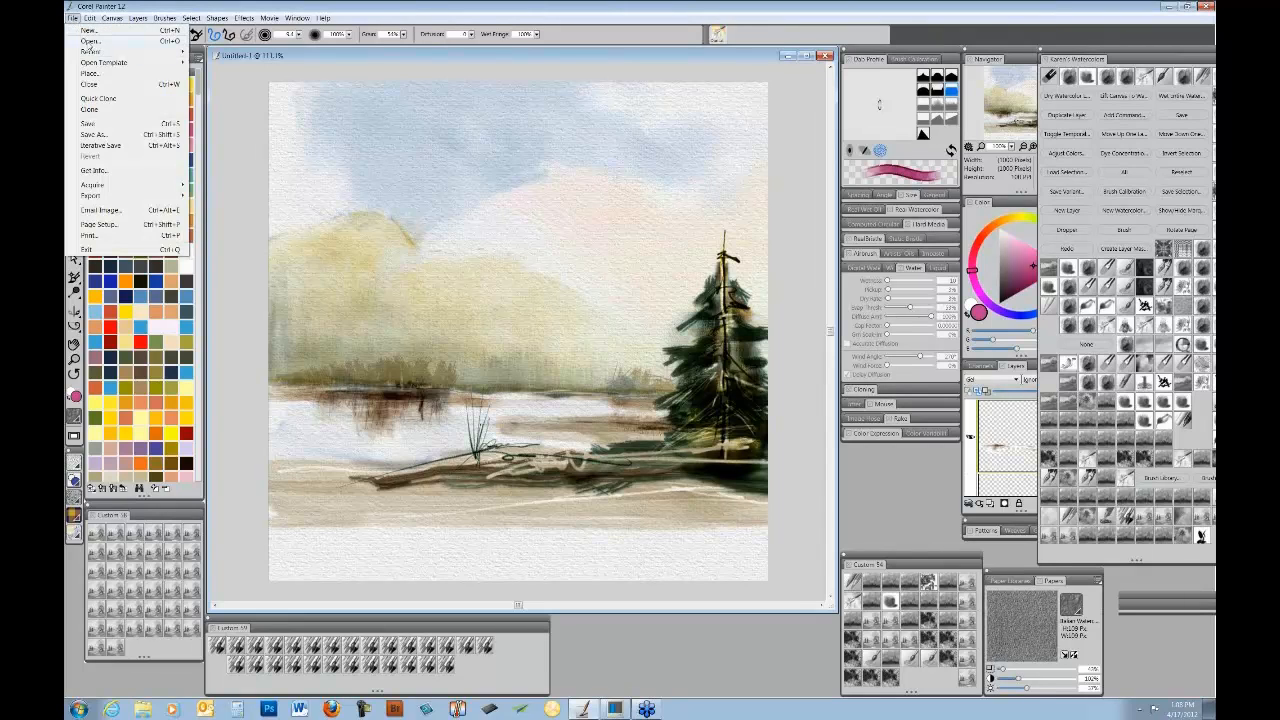
pyautogui.click(90, 42)
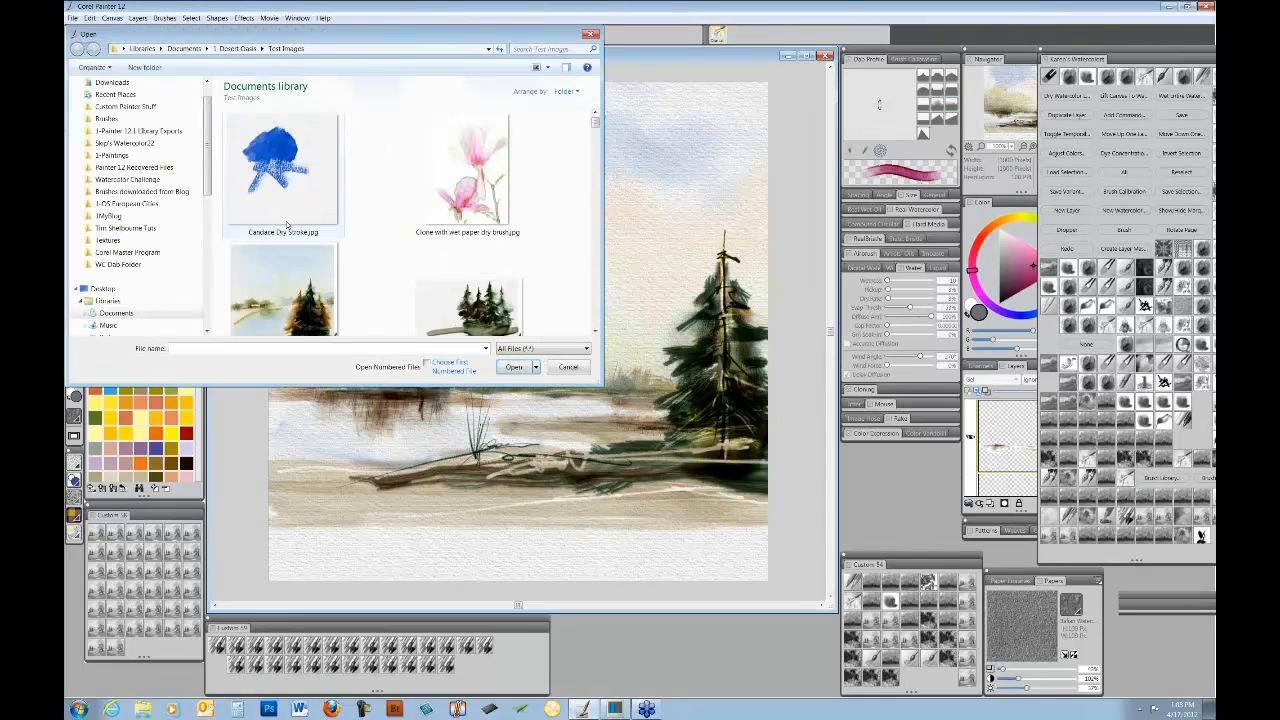
pyautogui.moveTo(597, 124); pyautogui.dragTo(615, 246)
pyautogui.click(496, 183)
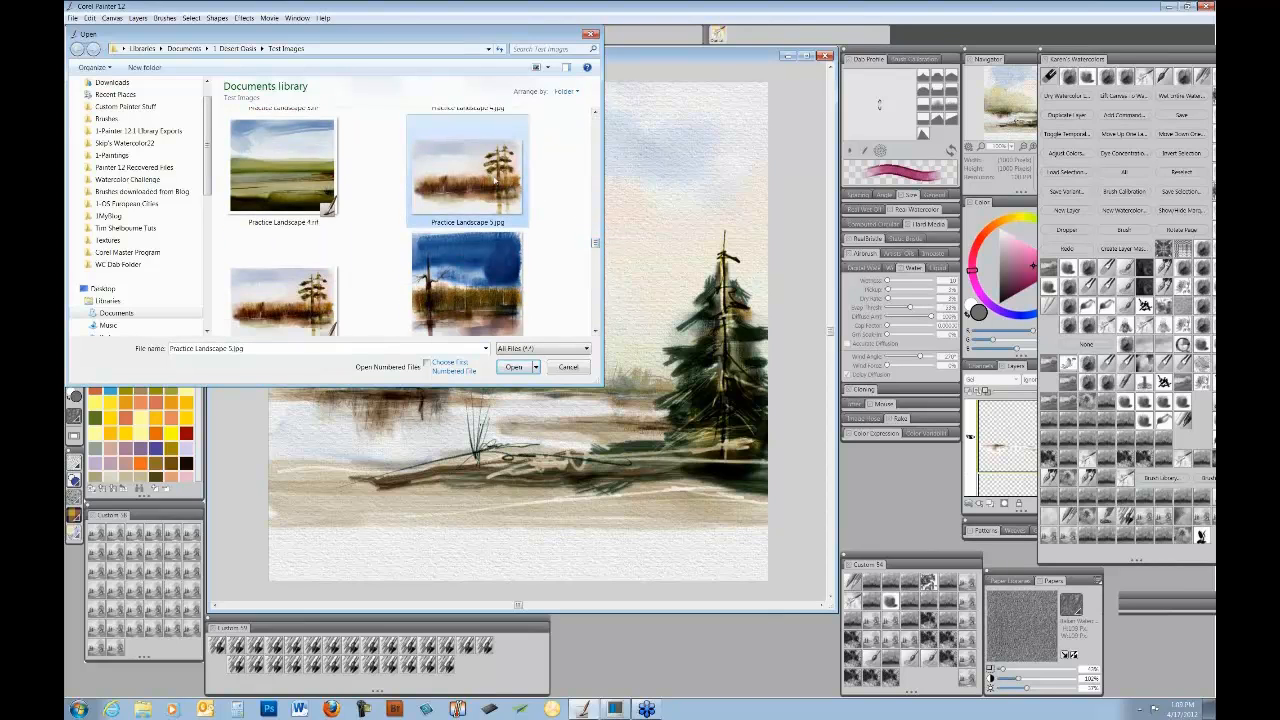
pyautogui.click(524, 367)
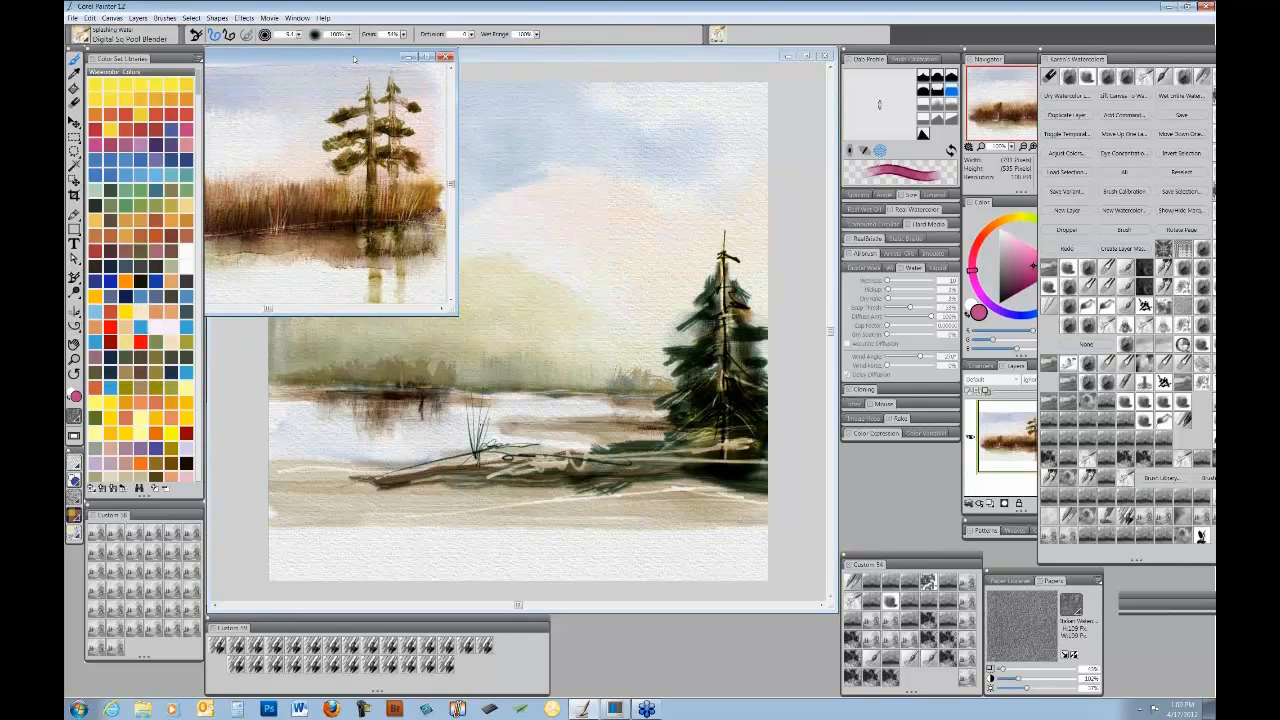
pyautogui.moveTo(354, 59)
pyautogui.mouseDown()
pyautogui.moveTo(544, 114)
pyautogui.moveTo(523, 91)
pyautogui.mouseUp()
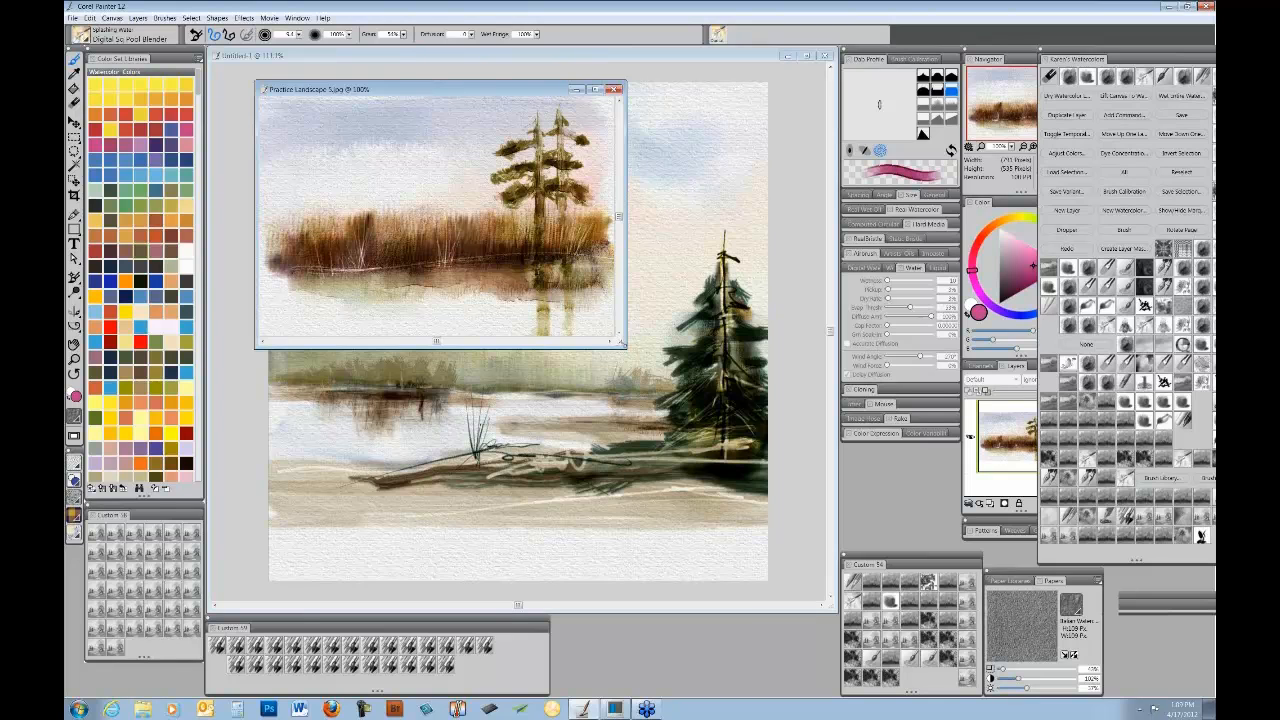
pyautogui.moveTo(622, 344); pyautogui.dragTo(827, 593)
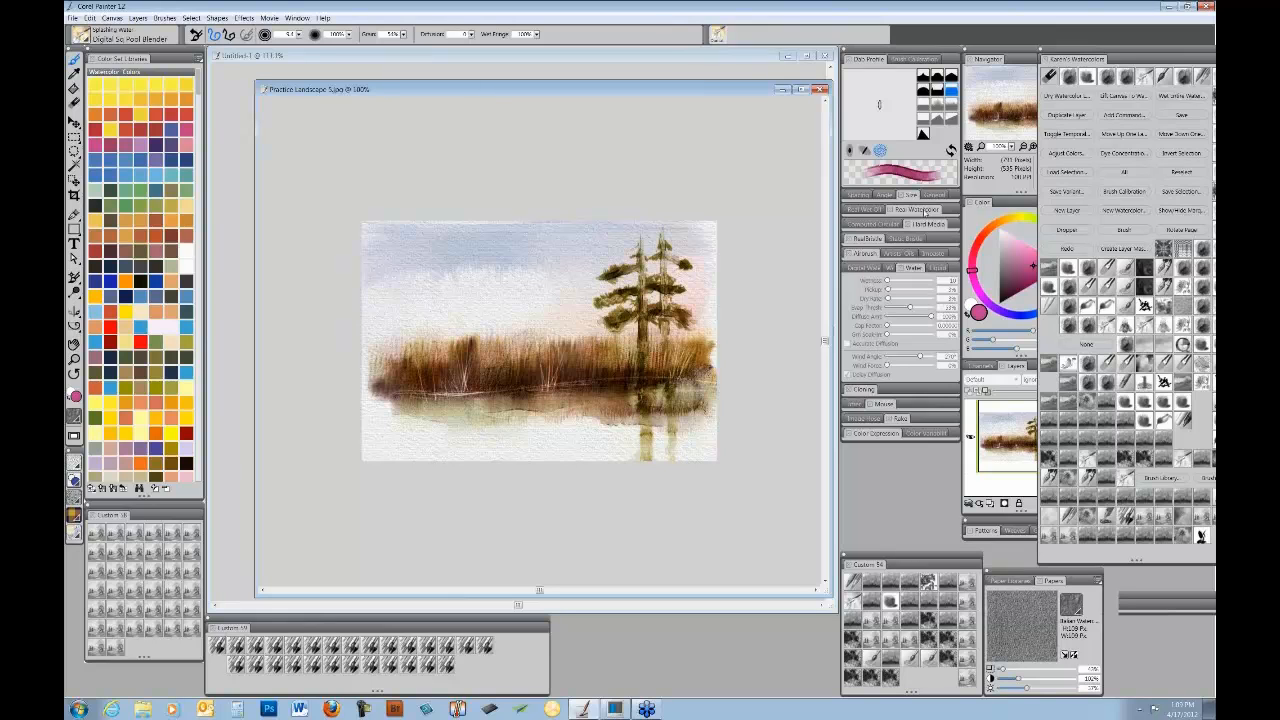
# - Show the Real Watercolor and General brush controls and look through the variants in the Watercolor Brushes 2 category
pyautogui.click(922, 209)
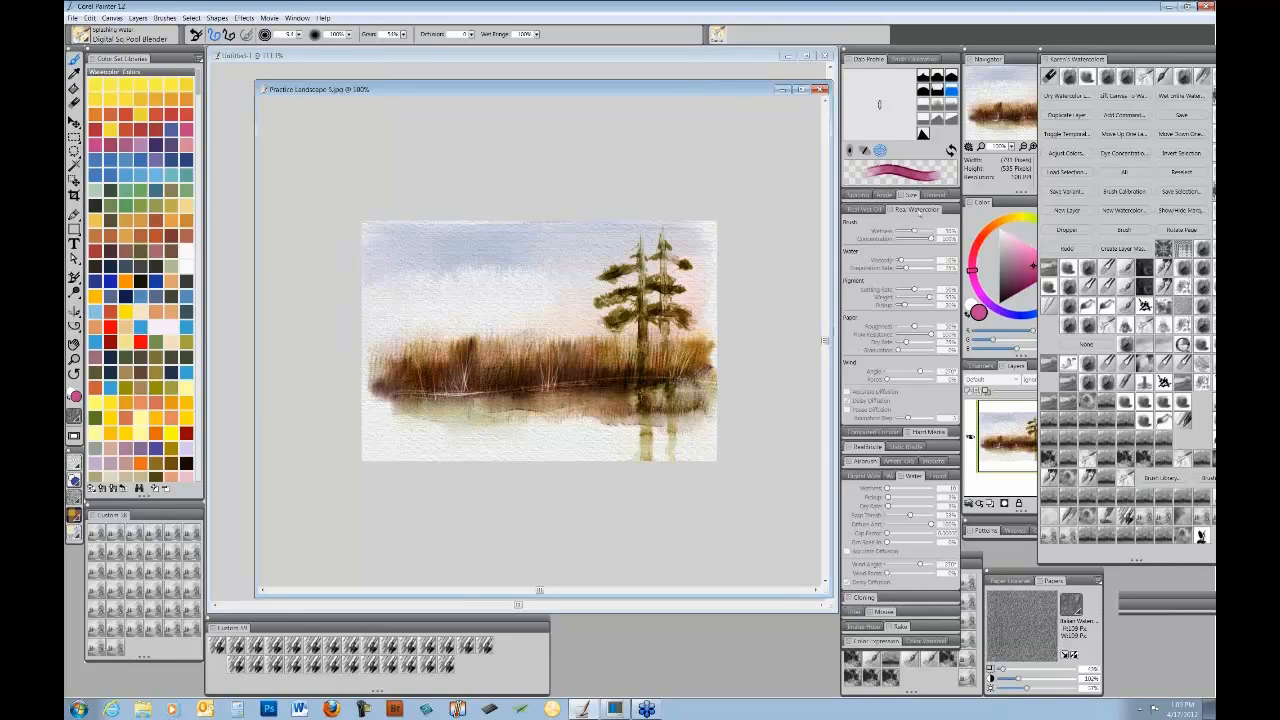
pyautogui.click(935, 195)
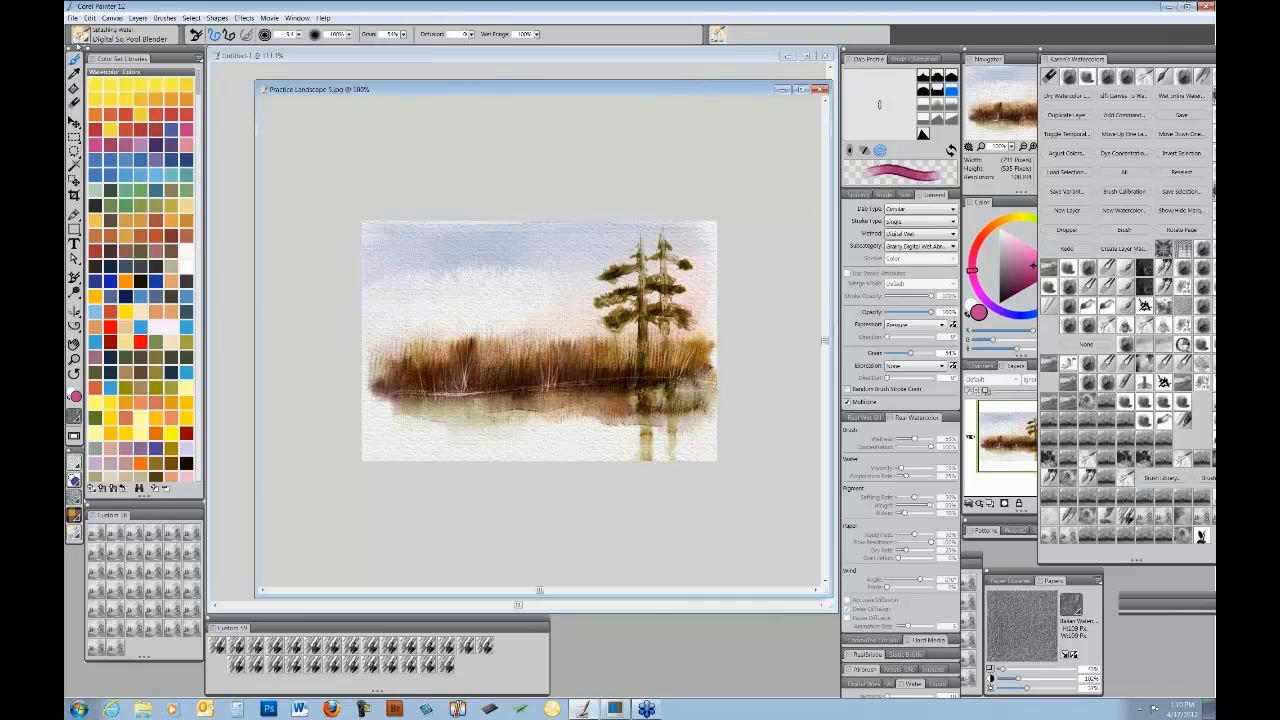
pyautogui.click(84, 42)
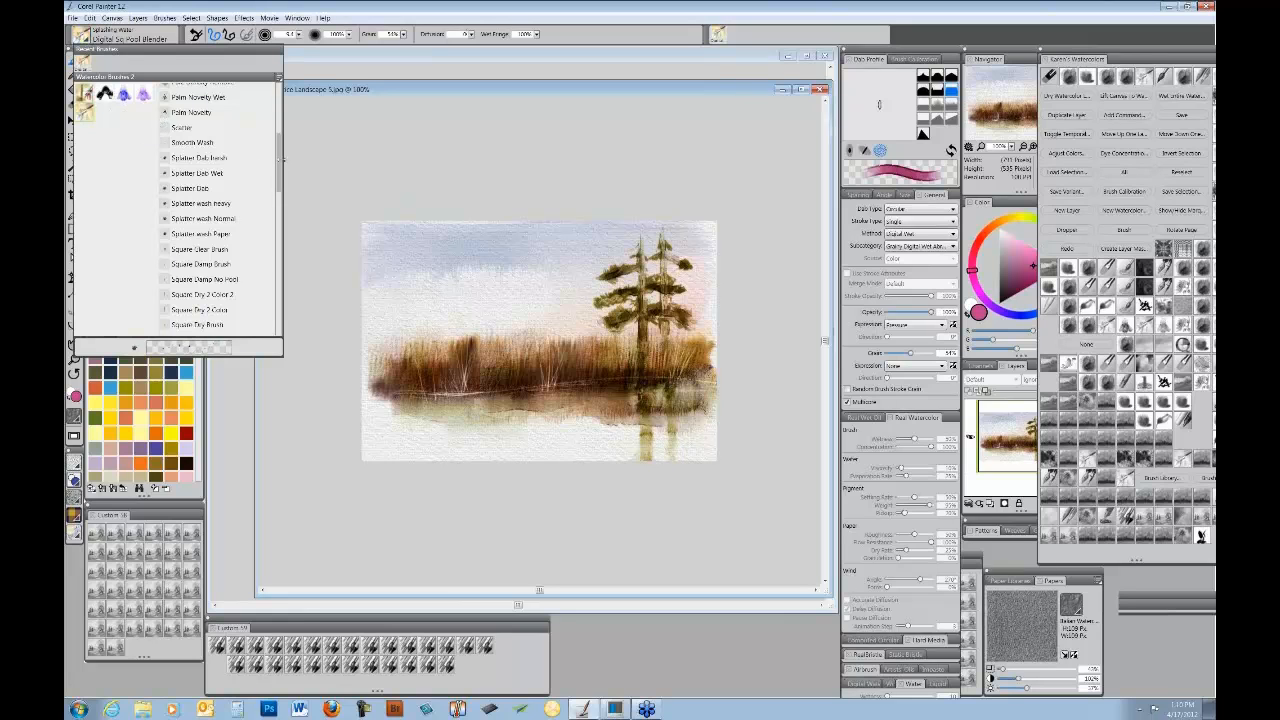
pyautogui.scroll(5, 219, 187)
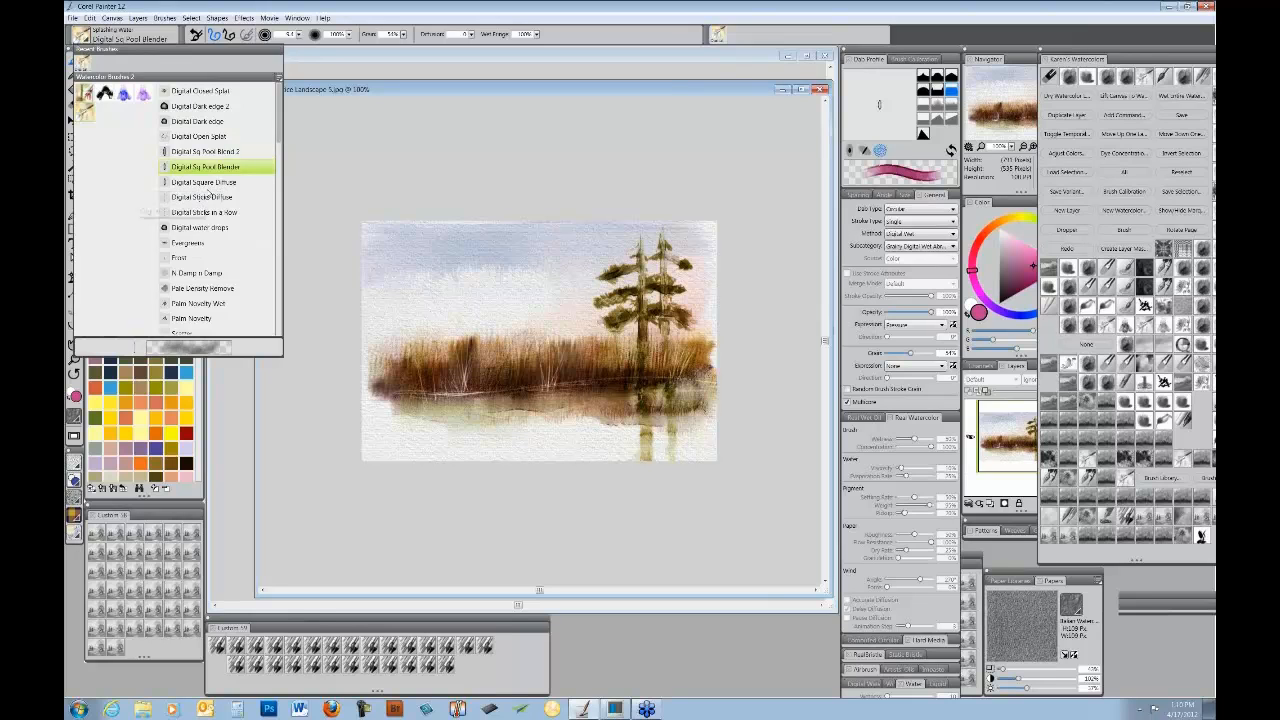
pyautogui.click(337, 75)
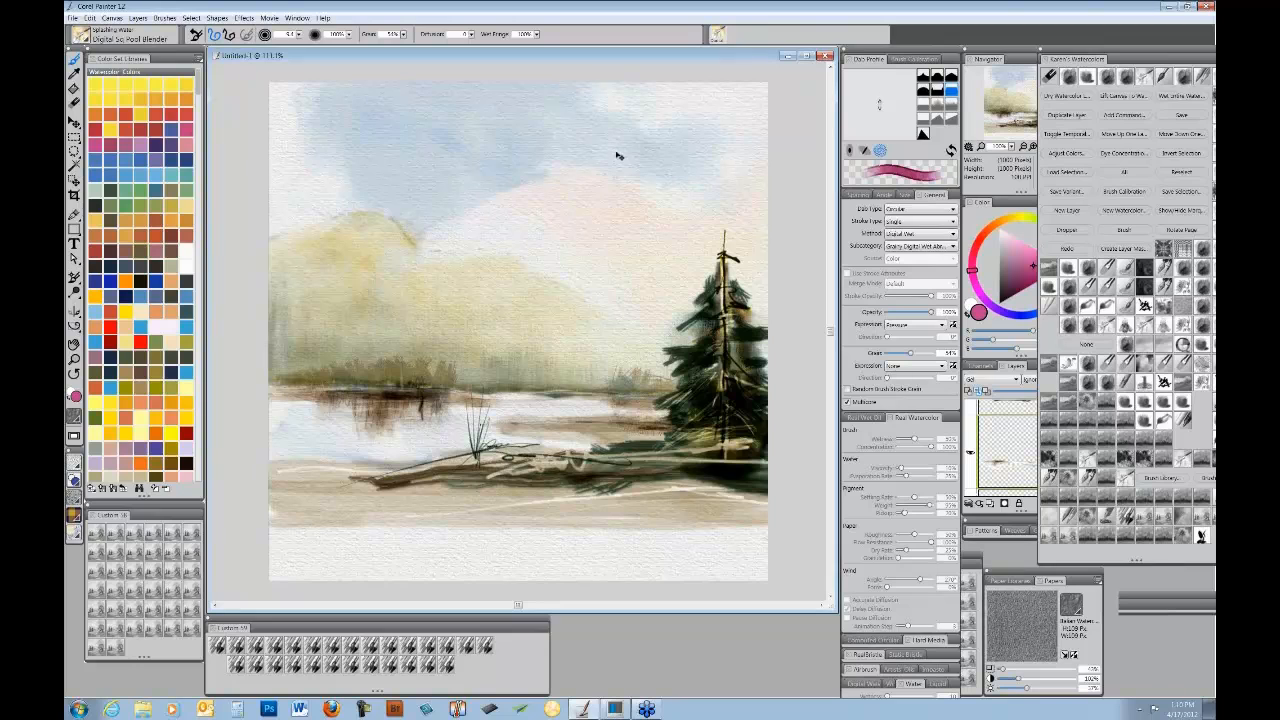
pyautogui.hotkey('ctrl', 'Tab')
pyautogui.hotkey('ctrl', 'Tab')
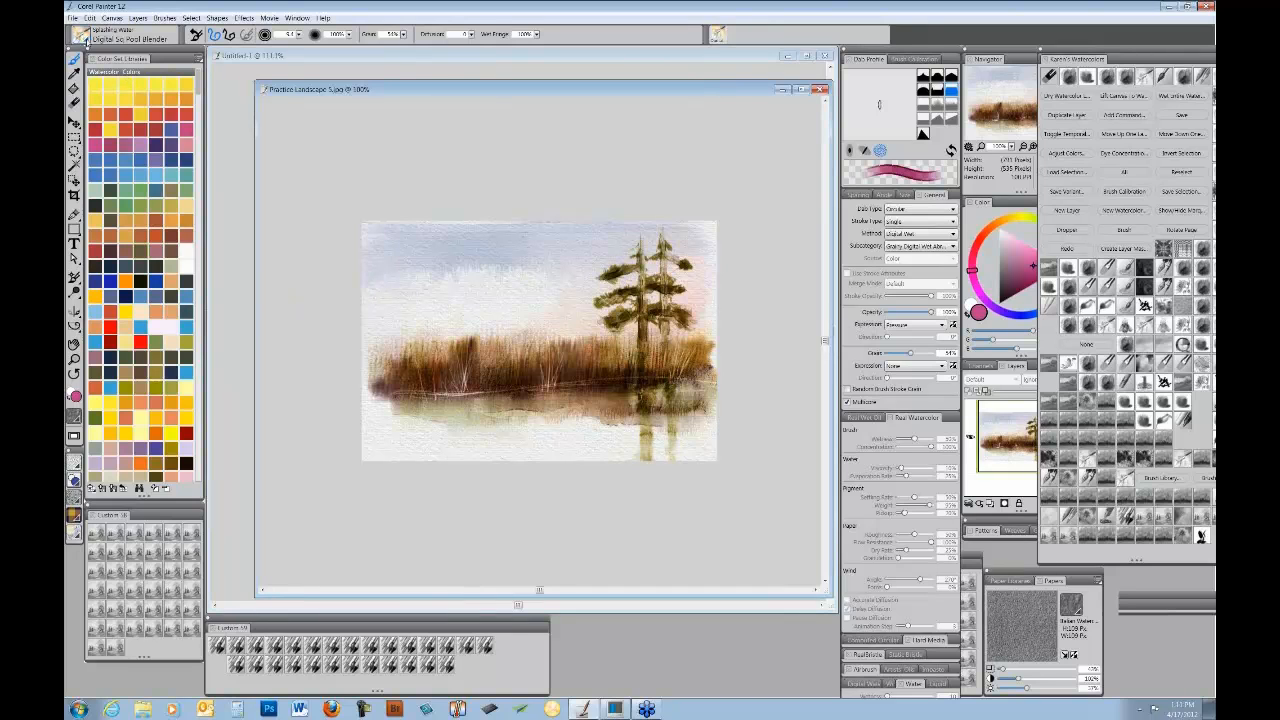
# - Open the Orange Landscape in progress.jpg example from the Test Images folder
pyautogui.click(73, 18)
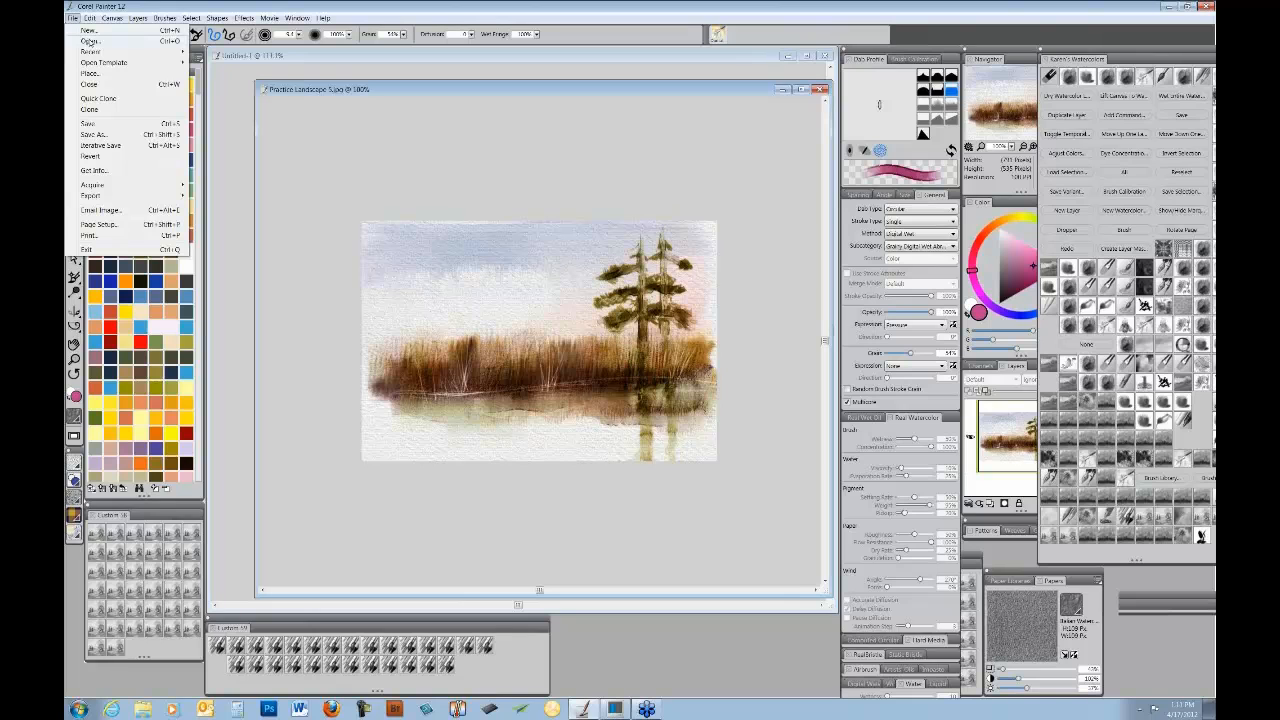
pyautogui.click(90, 42)
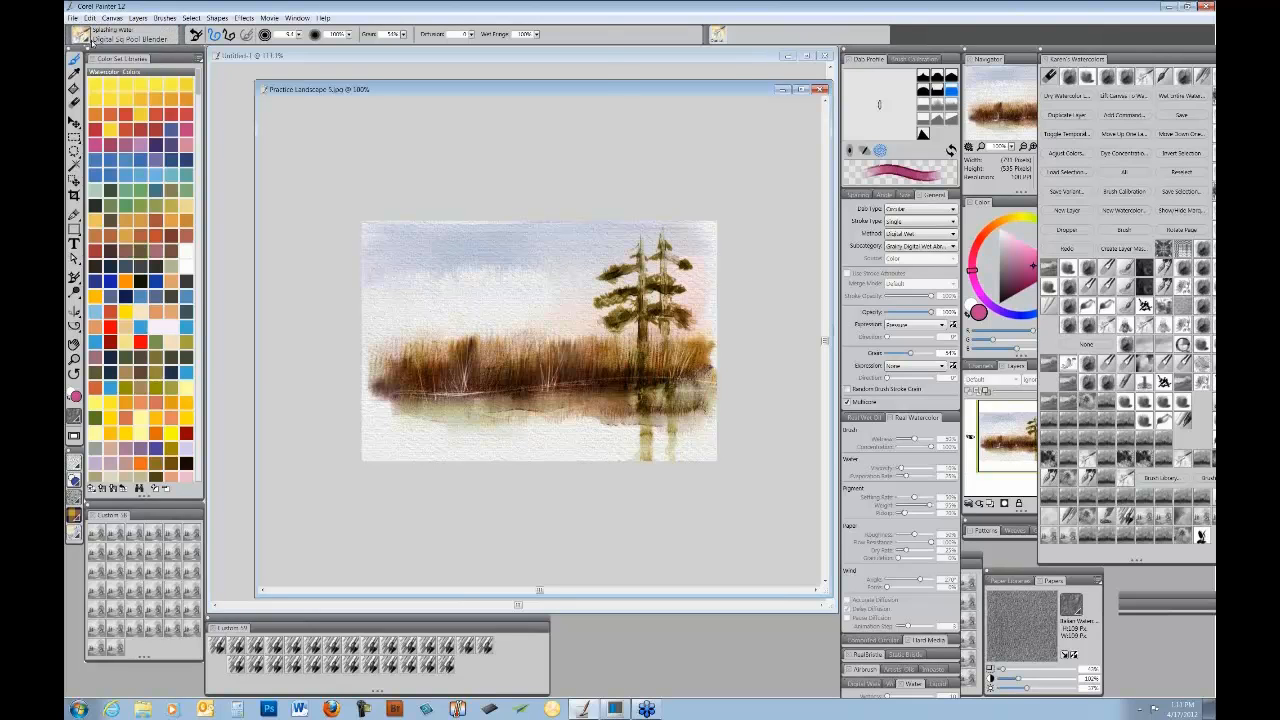
pyautogui.moveTo(593, 122); pyautogui.dragTo(613, 206)
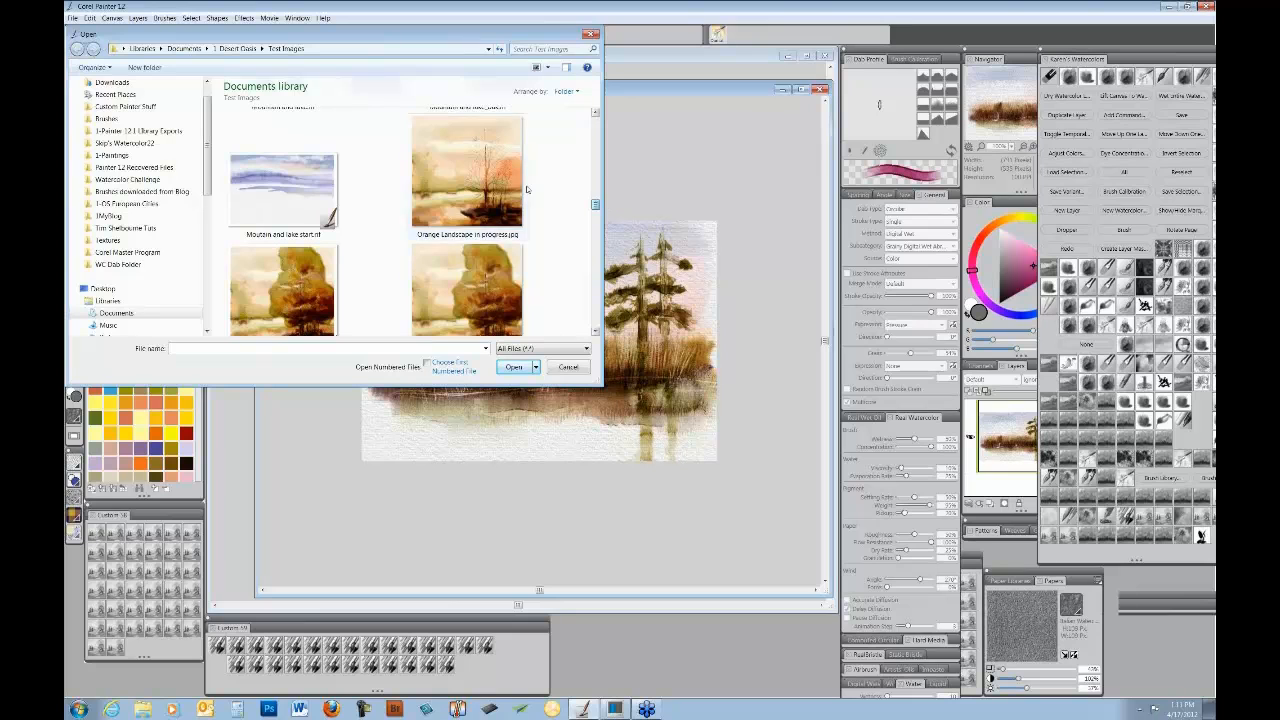
pyautogui.click(466, 175)
pyautogui.click(516, 367)
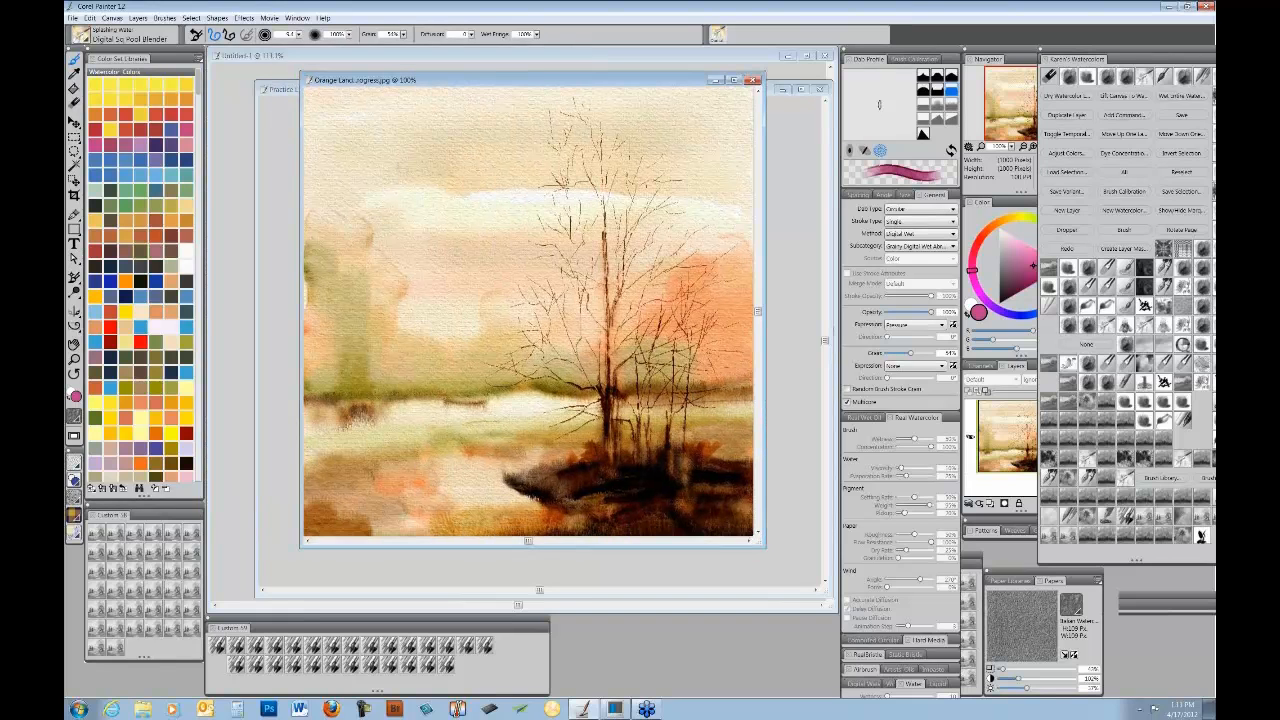
# - Open Practice Landscape 4.jpg from the Test Images folder, move its window over the others and enlarge it around the painting
pyautogui.click(72, 18)
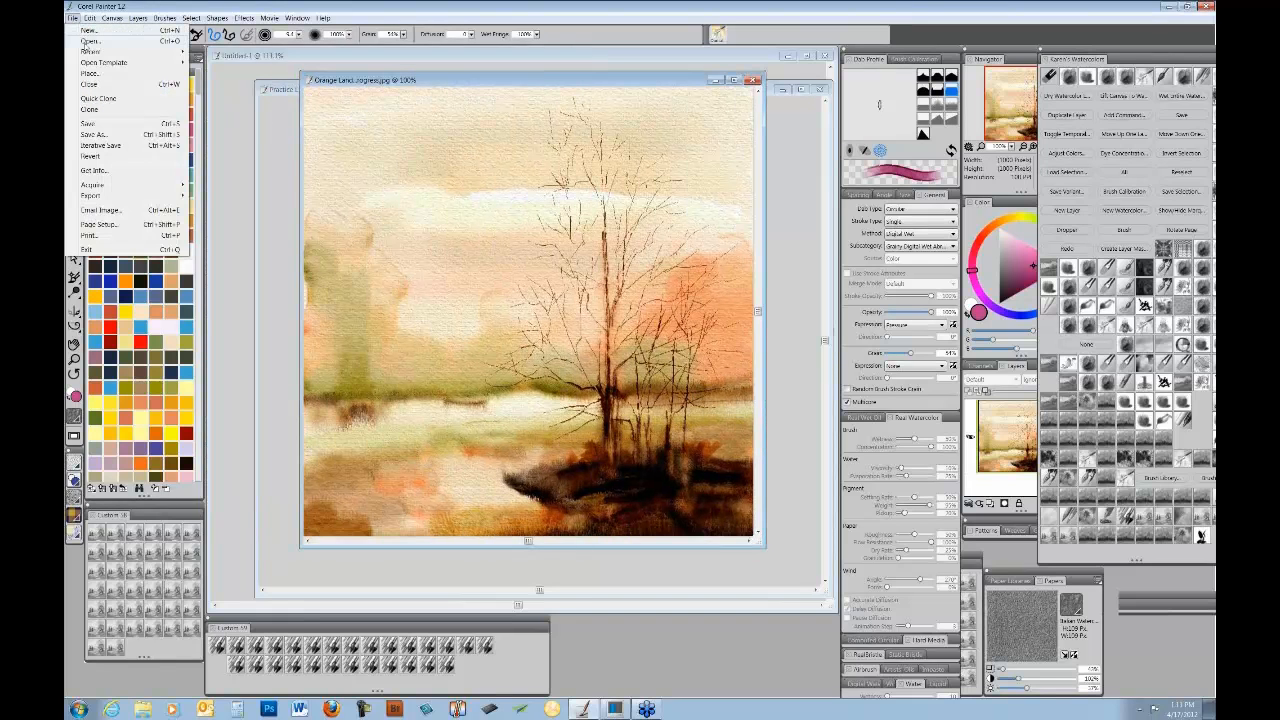
pyautogui.click(90, 41)
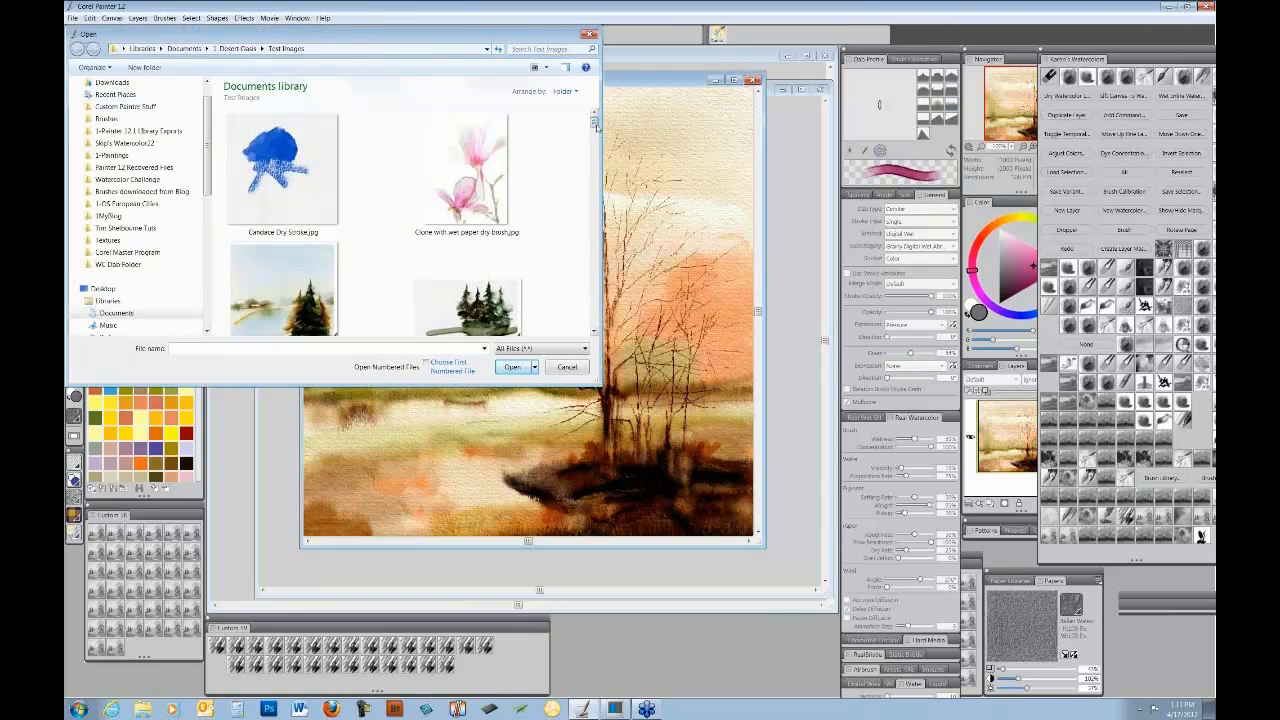
pyautogui.moveTo(595, 122); pyautogui.dragTo(615, 242)
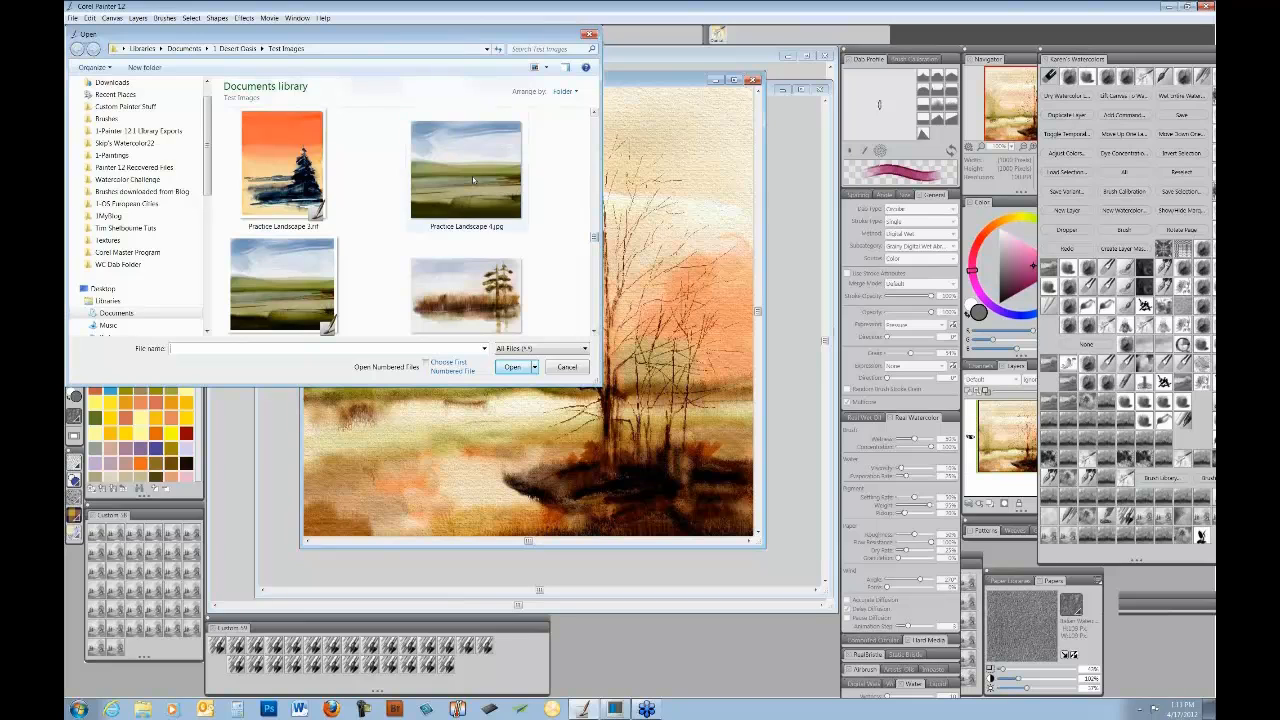
pyautogui.click(472, 176)
pyautogui.click(513, 367)
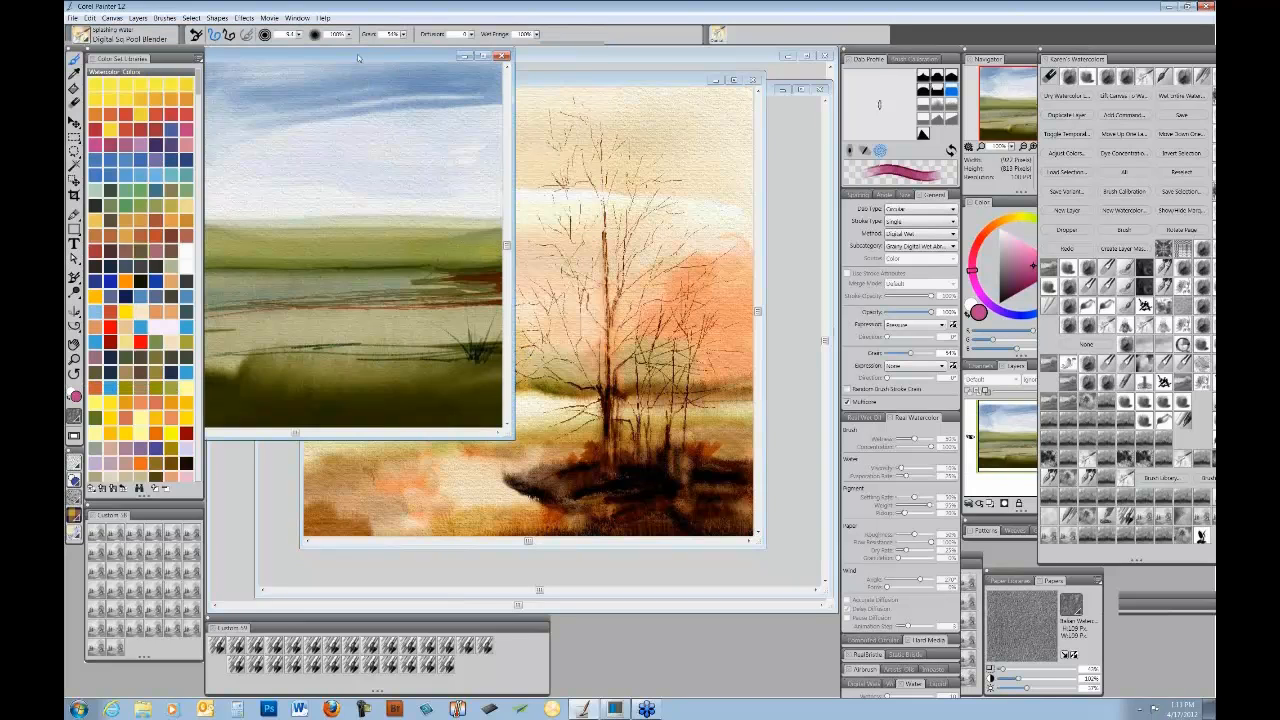
pyautogui.moveTo(359, 54); pyautogui.dragTo(446, 78)
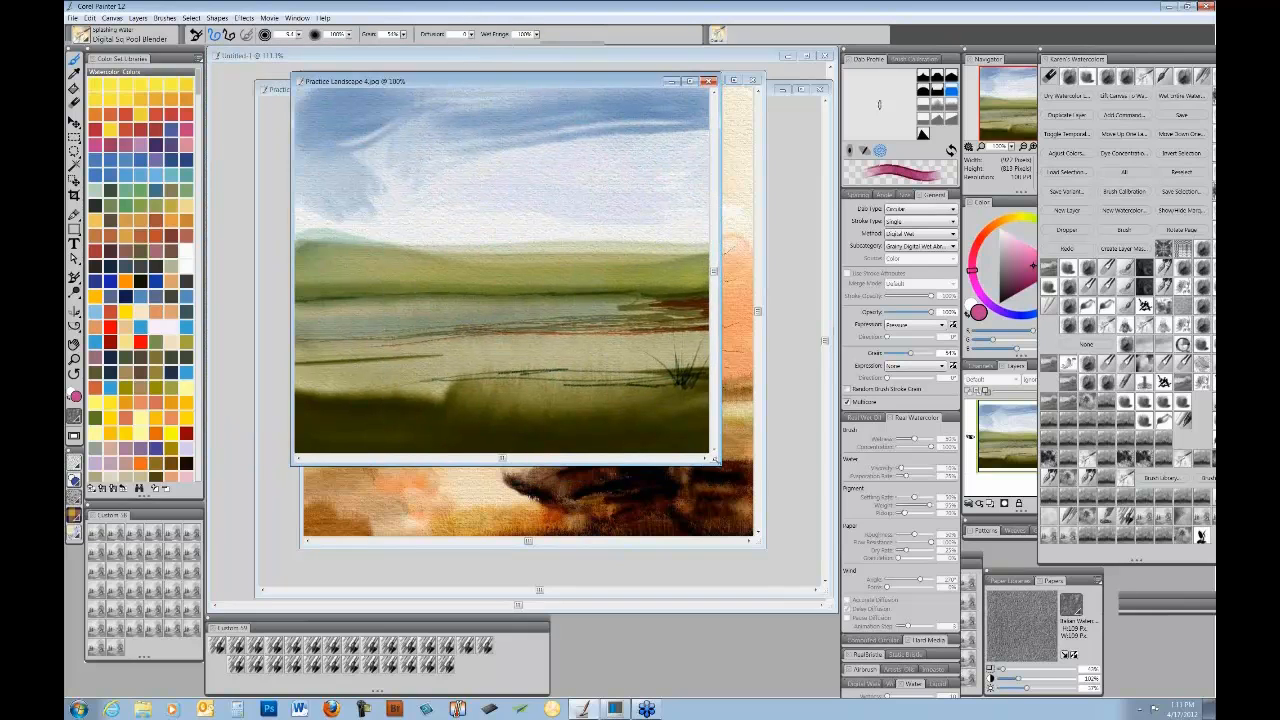
pyautogui.moveTo(716, 461); pyautogui.dragTo(795, 558)
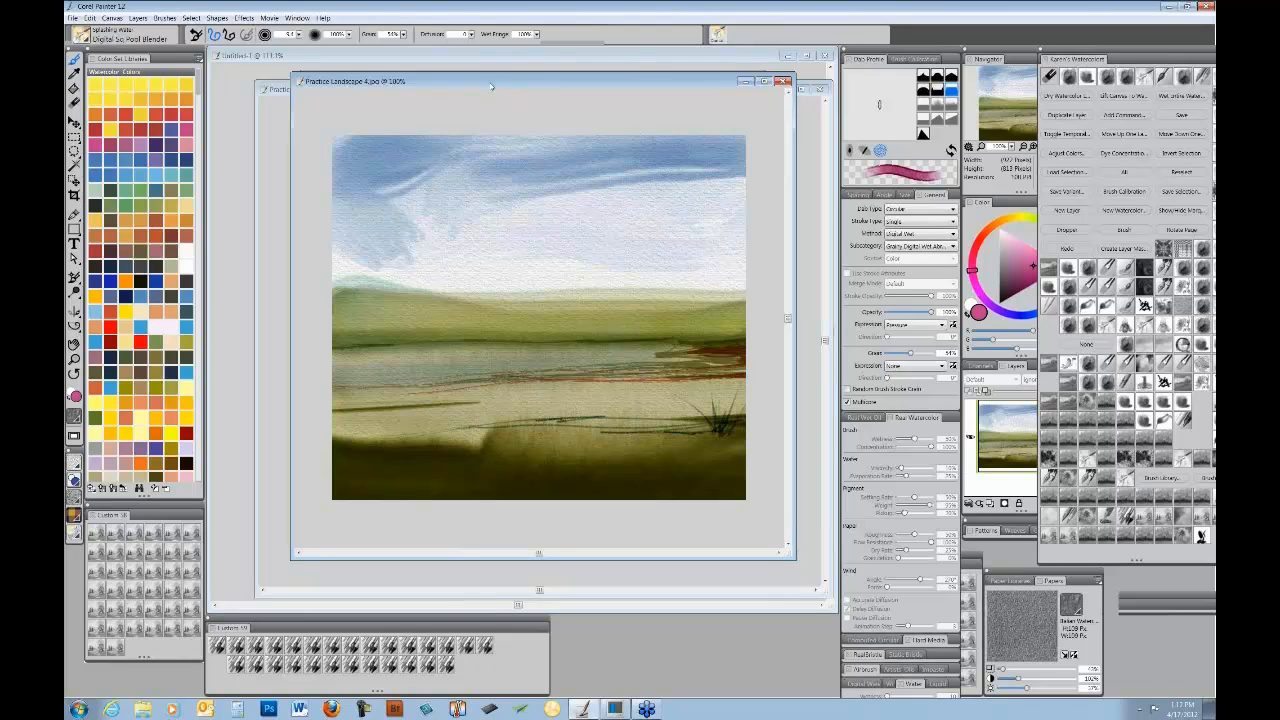
# - Minimize the practice landscape examples and bring the pine tree lake painting back to the front
pyautogui.click(745, 81)
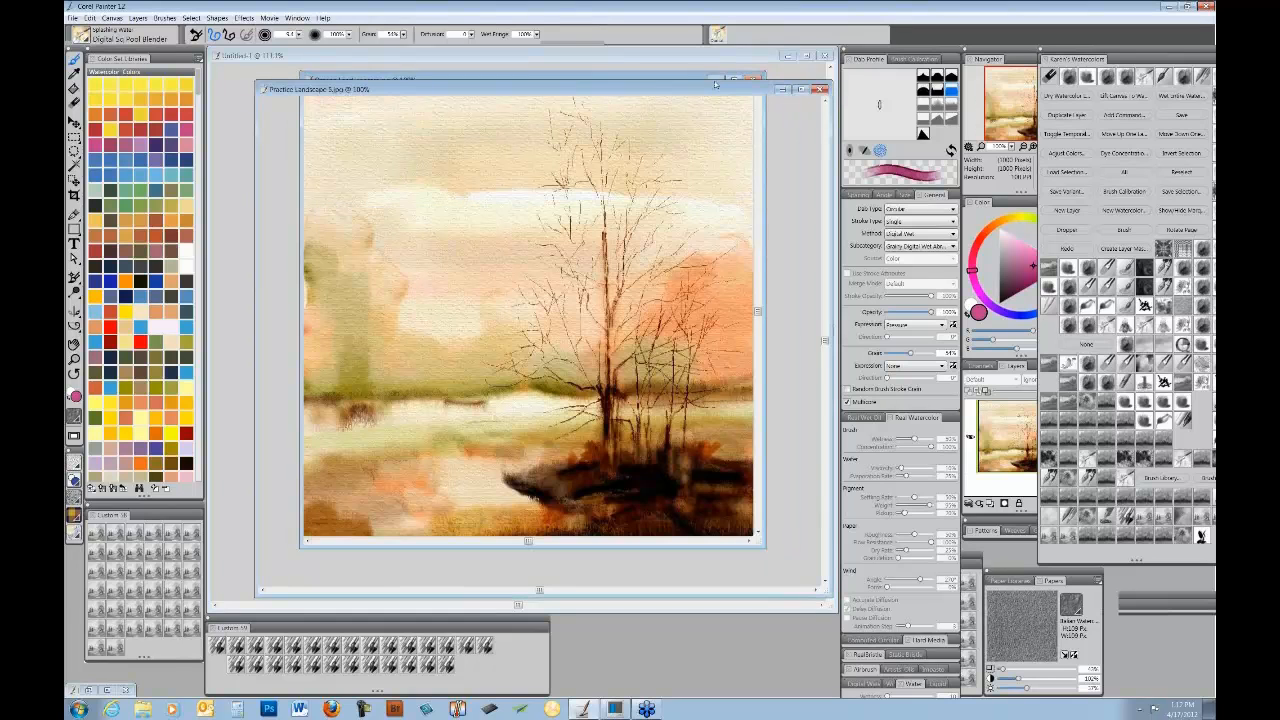
pyautogui.click(779, 90)
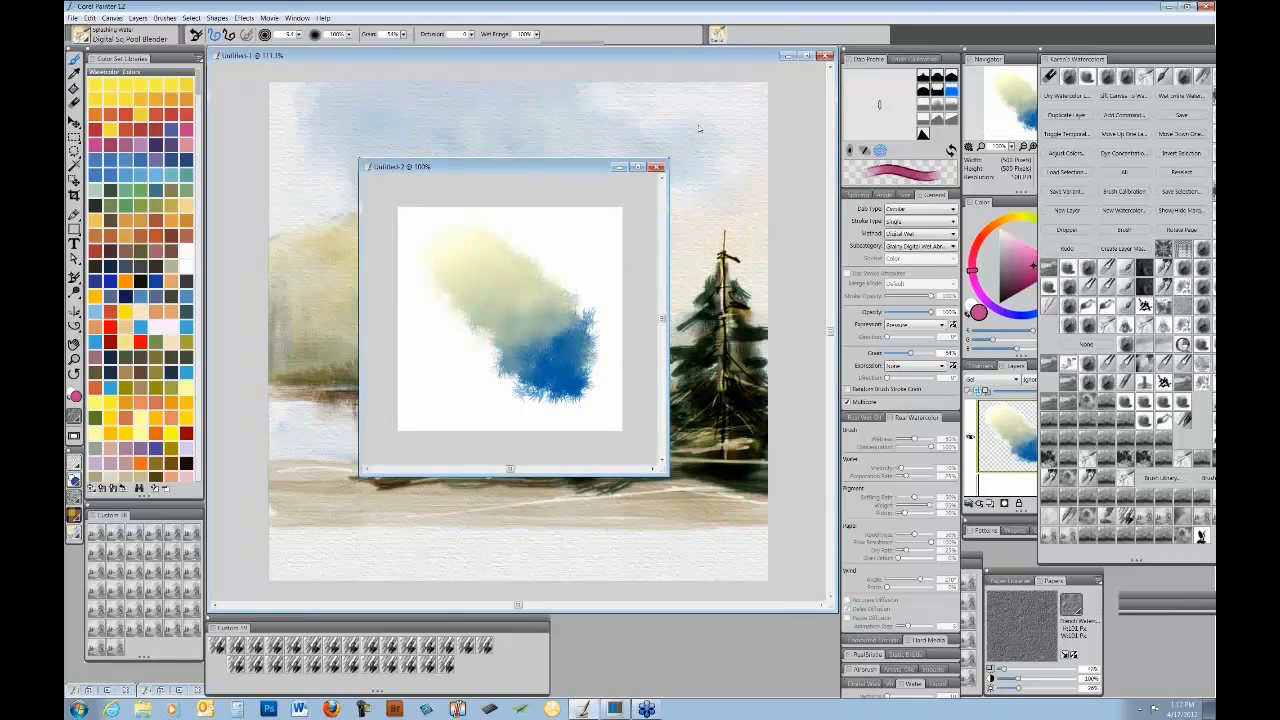
pyautogui.click(699, 127)
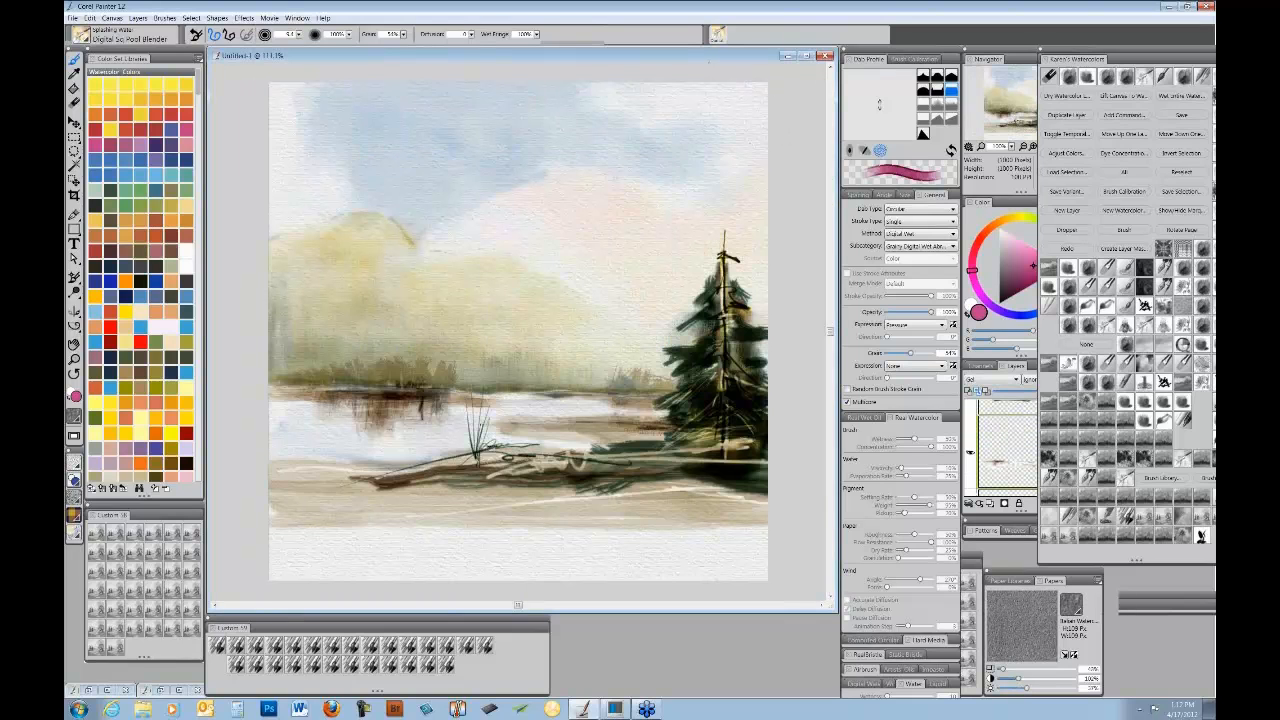
pyautogui.moveTo(706, 60); pyautogui.dragTo(706, 64)
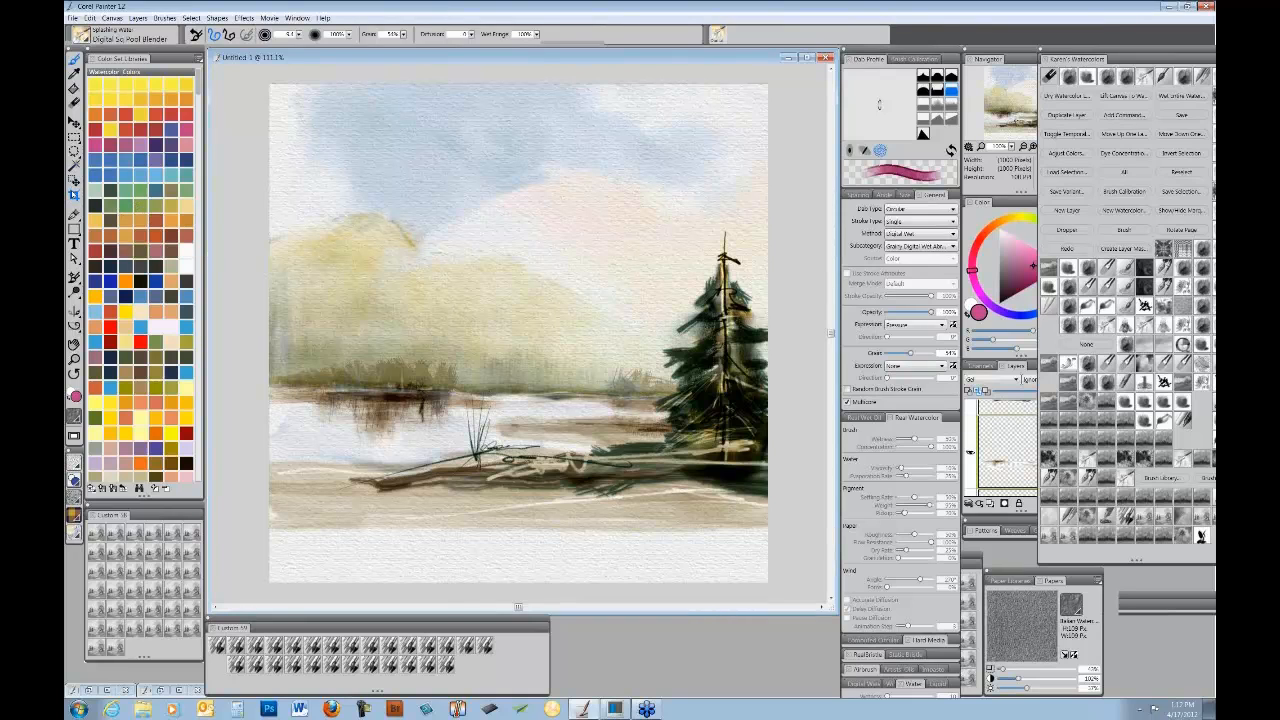
# - Crop the pine tree painting to about 1000 by 710 pixels, cutting off the upper sky and the blank strip below the bank
pyautogui.click(74, 195)
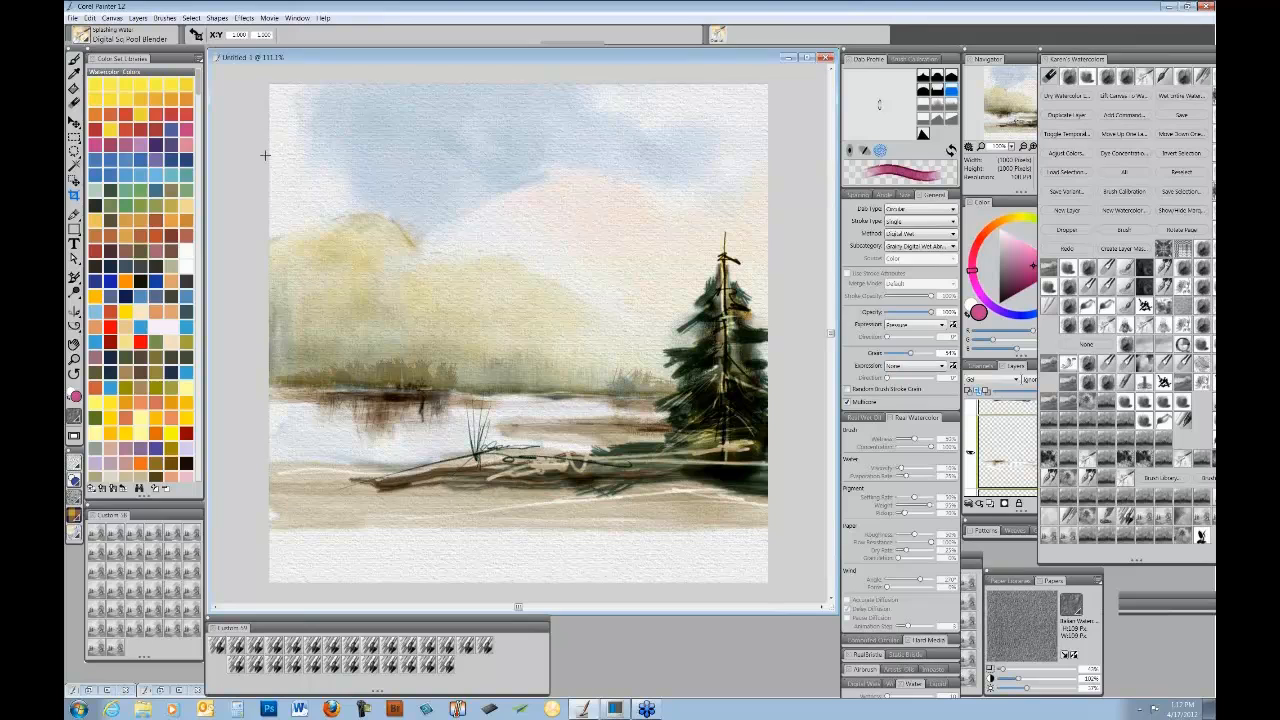
pyautogui.moveTo(264, 155); pyautogui.dragTo(780, 510)
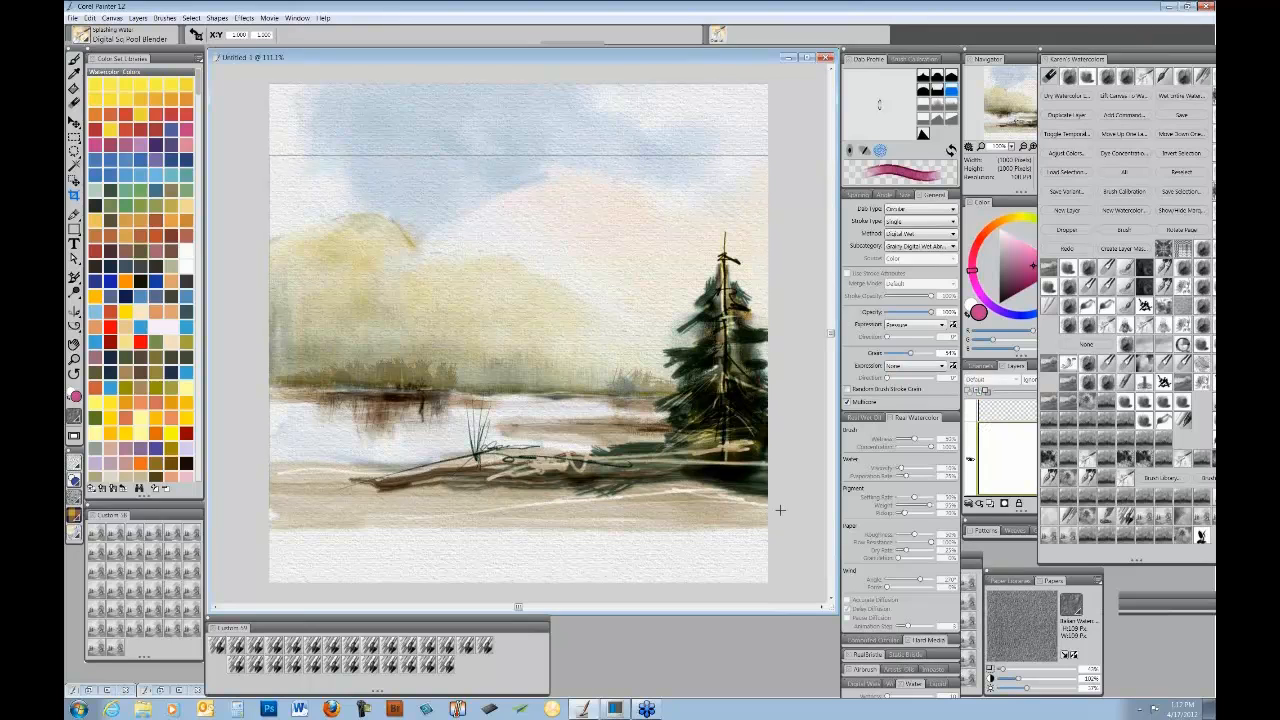
pyautogui.click(483, 277)
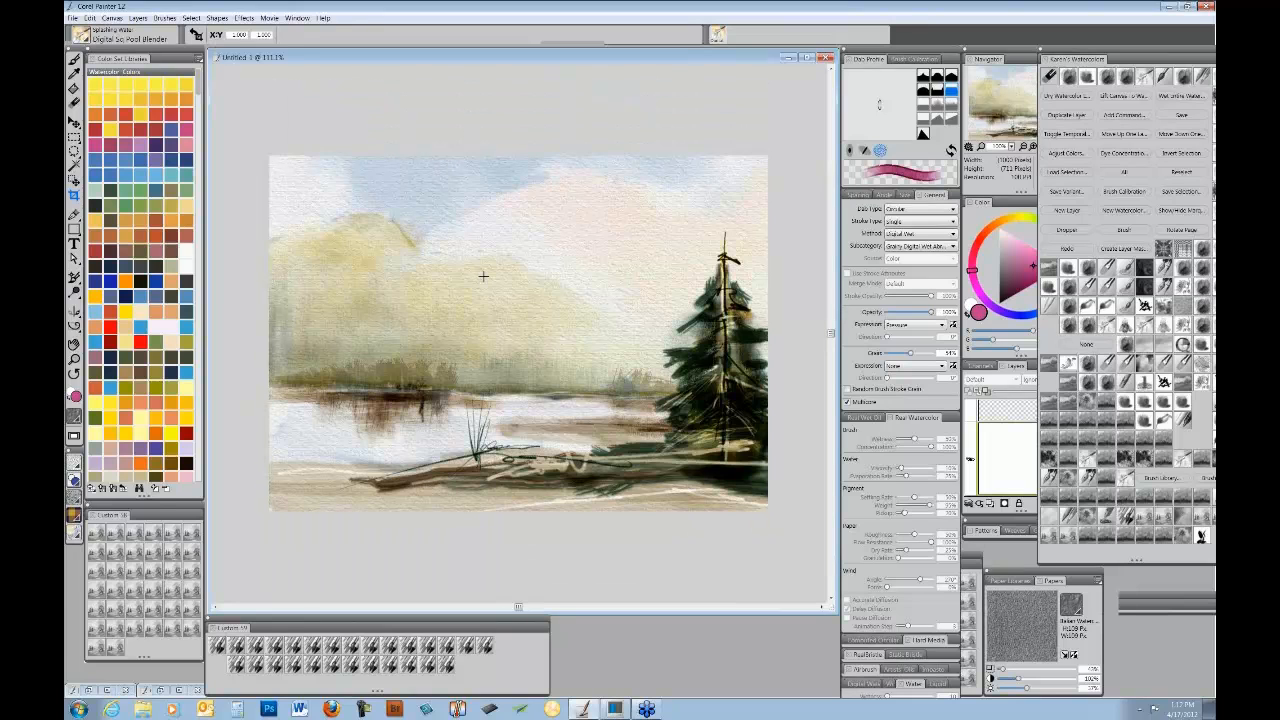